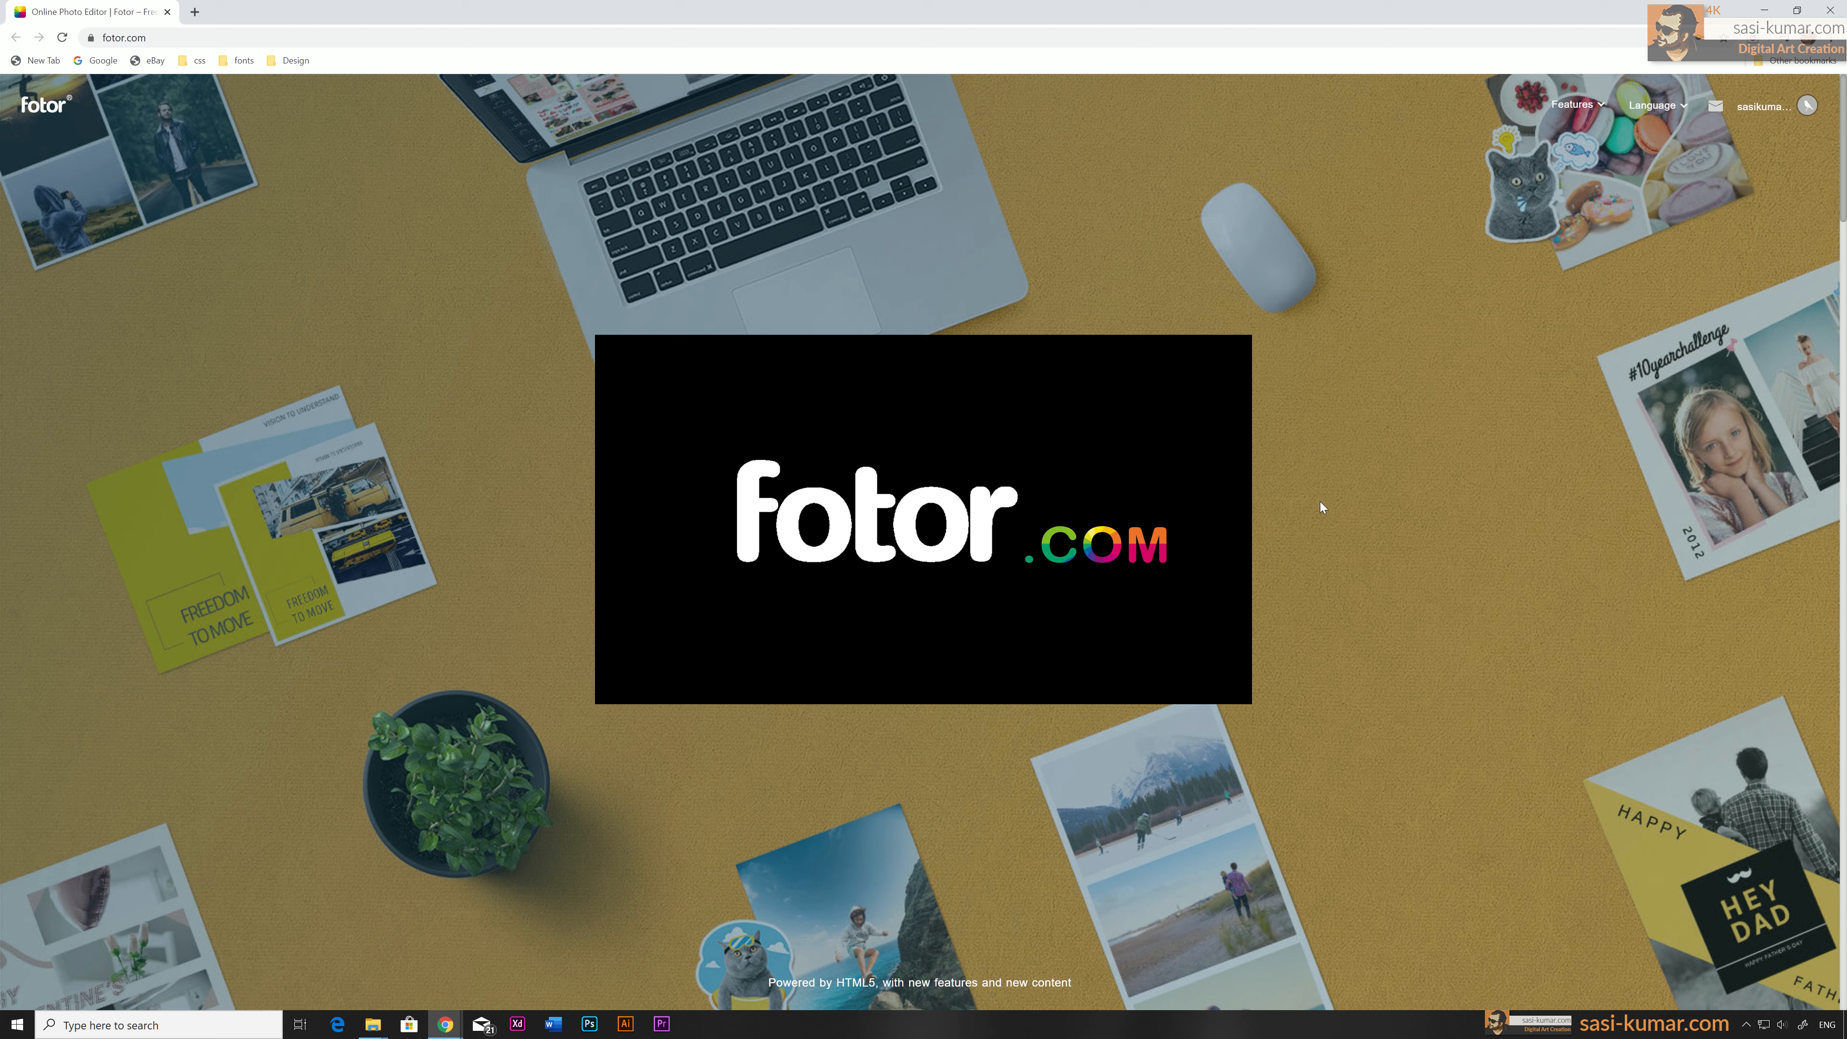
Start creating a design, search the templates for "cv" and open the Simple Illustrator Resume template for editing.
{"action": "left_click", "coordinate": [1126, 627]}
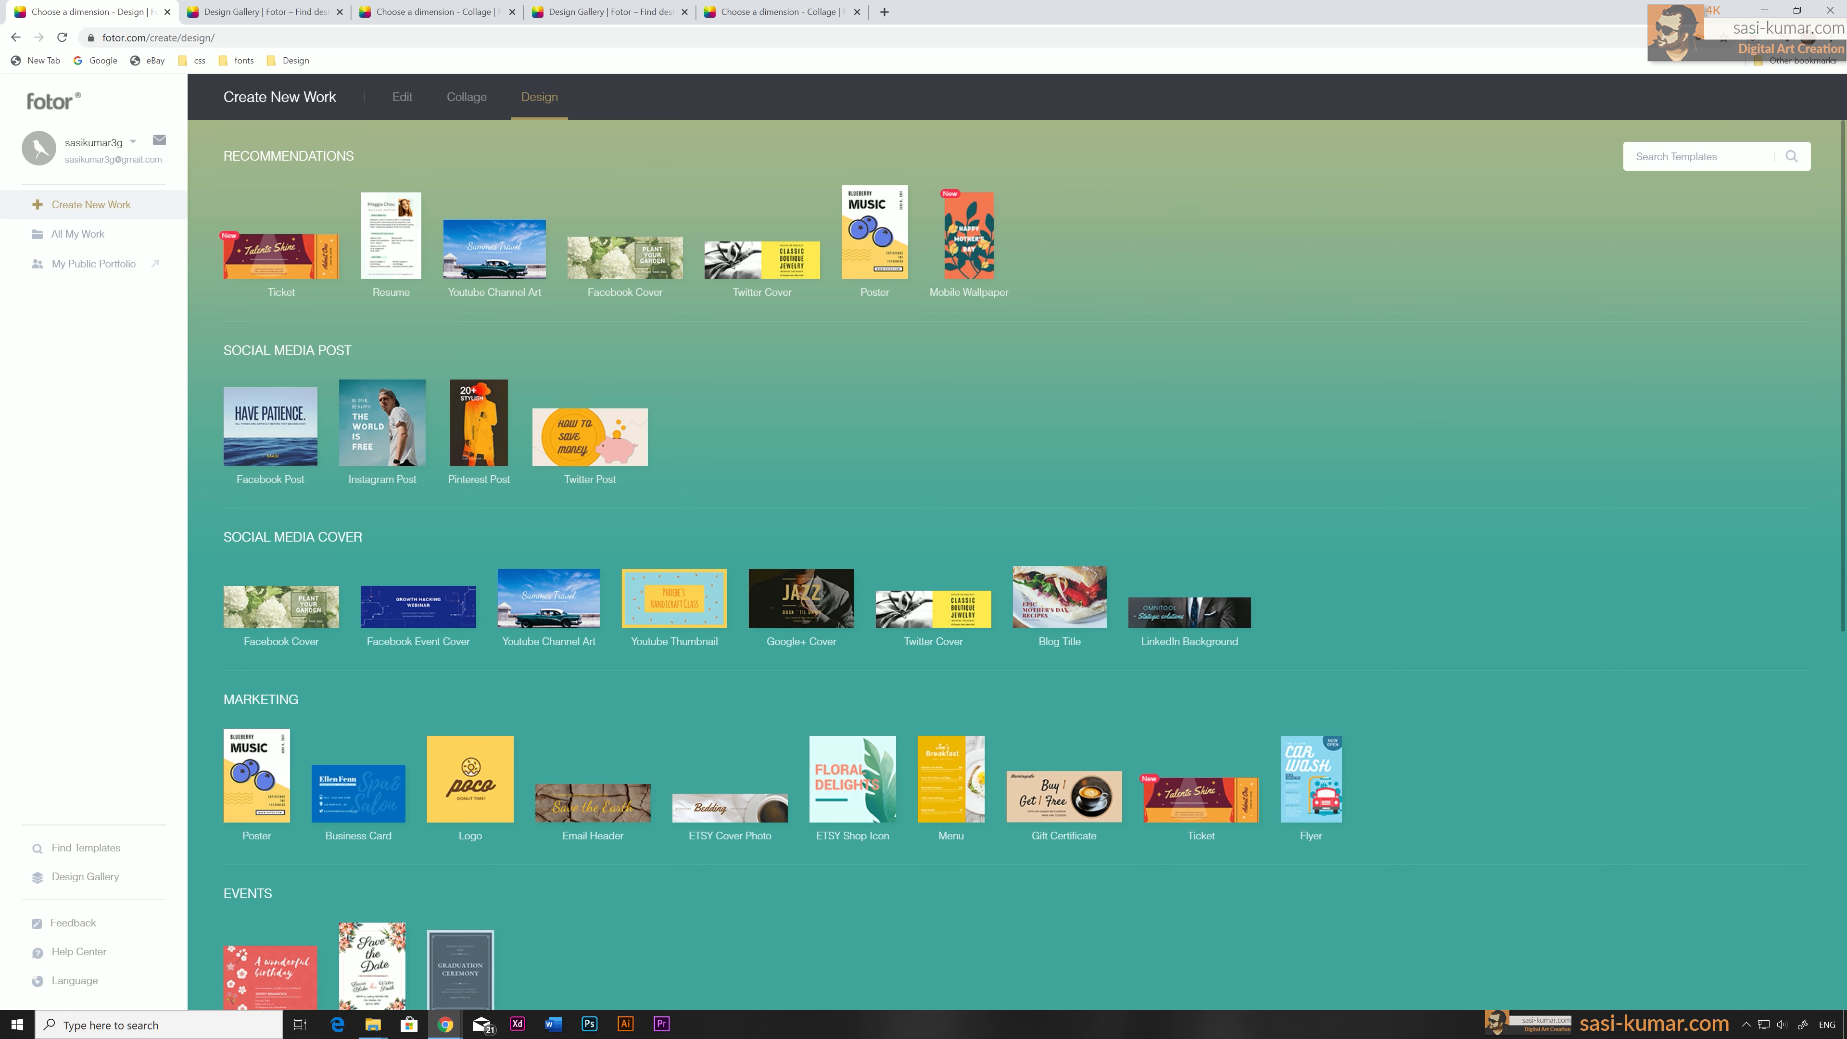
{"action": "type", "text": "cv"}
{"action": "key", "text": "Return"}
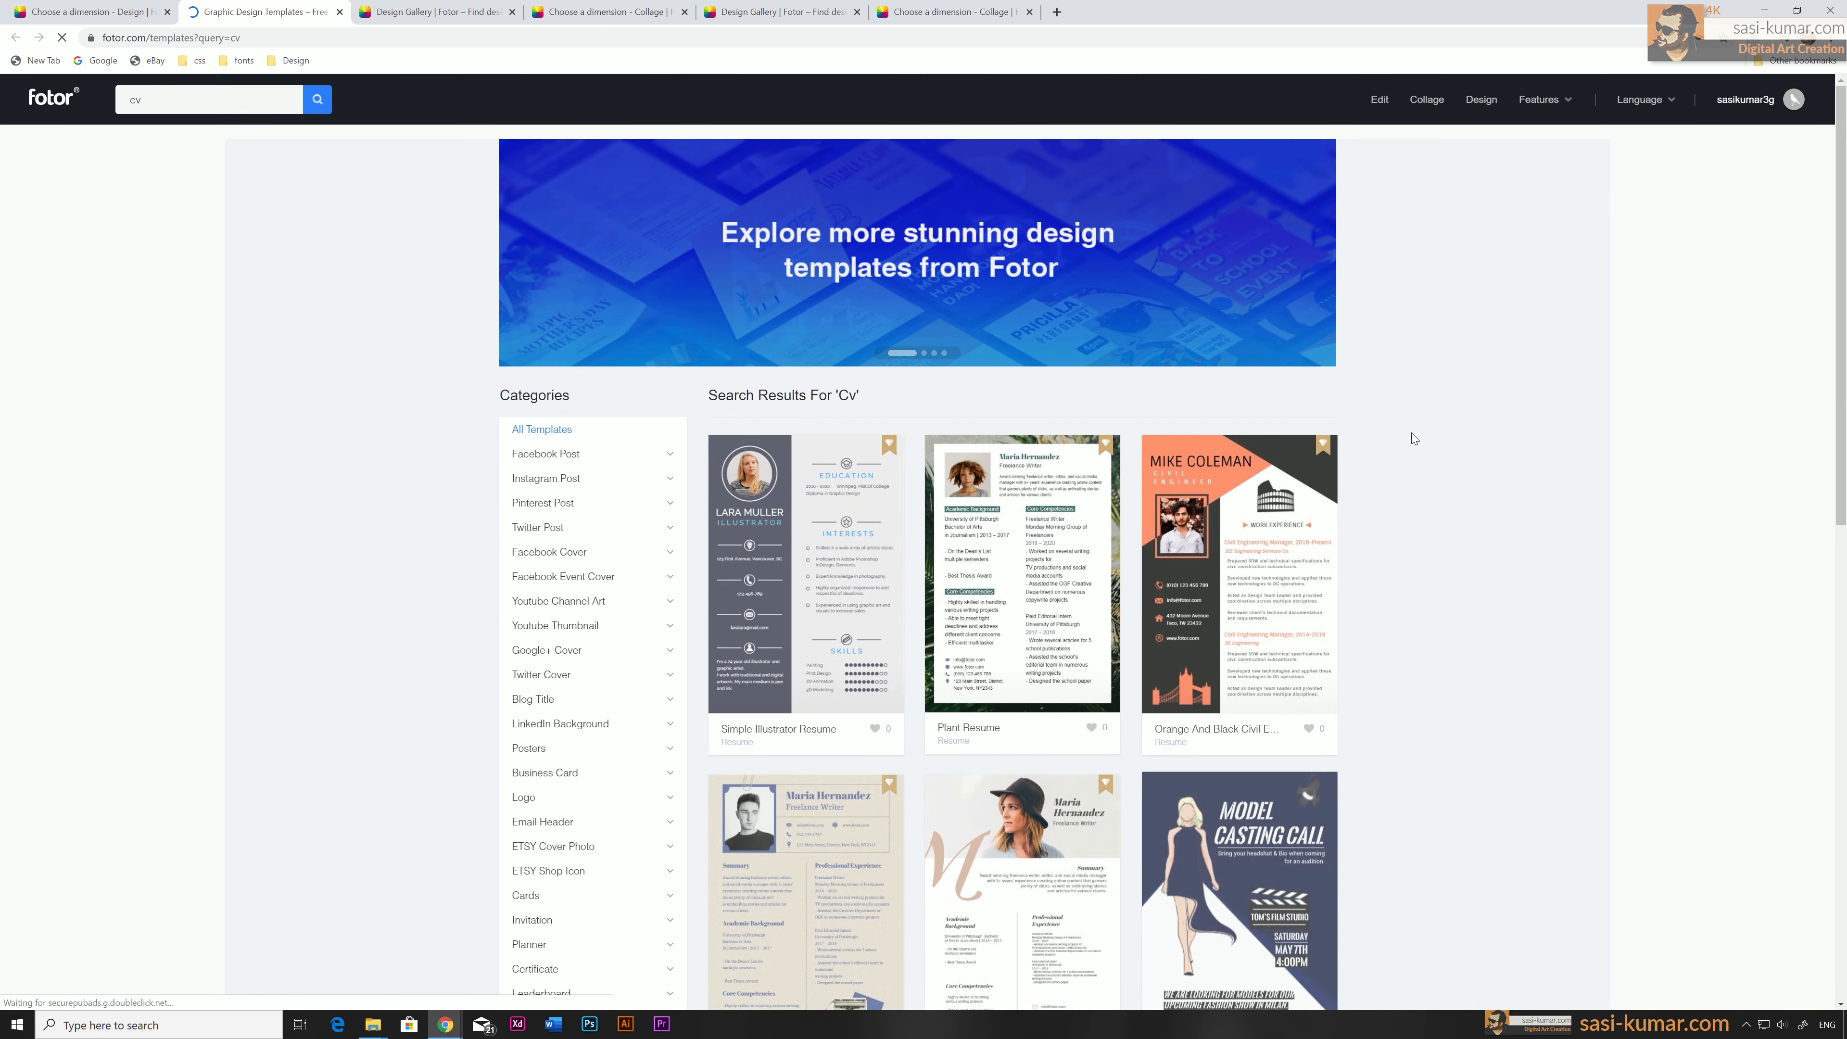
{"action": "scroll", "coordinate": [1439, 417], "scroll_direction": "down", "scroll_amount": 3}
{"action": "scroll", "coordinate": [1439, 417], "scroll_direction": "up", "scroll_amount": 2}
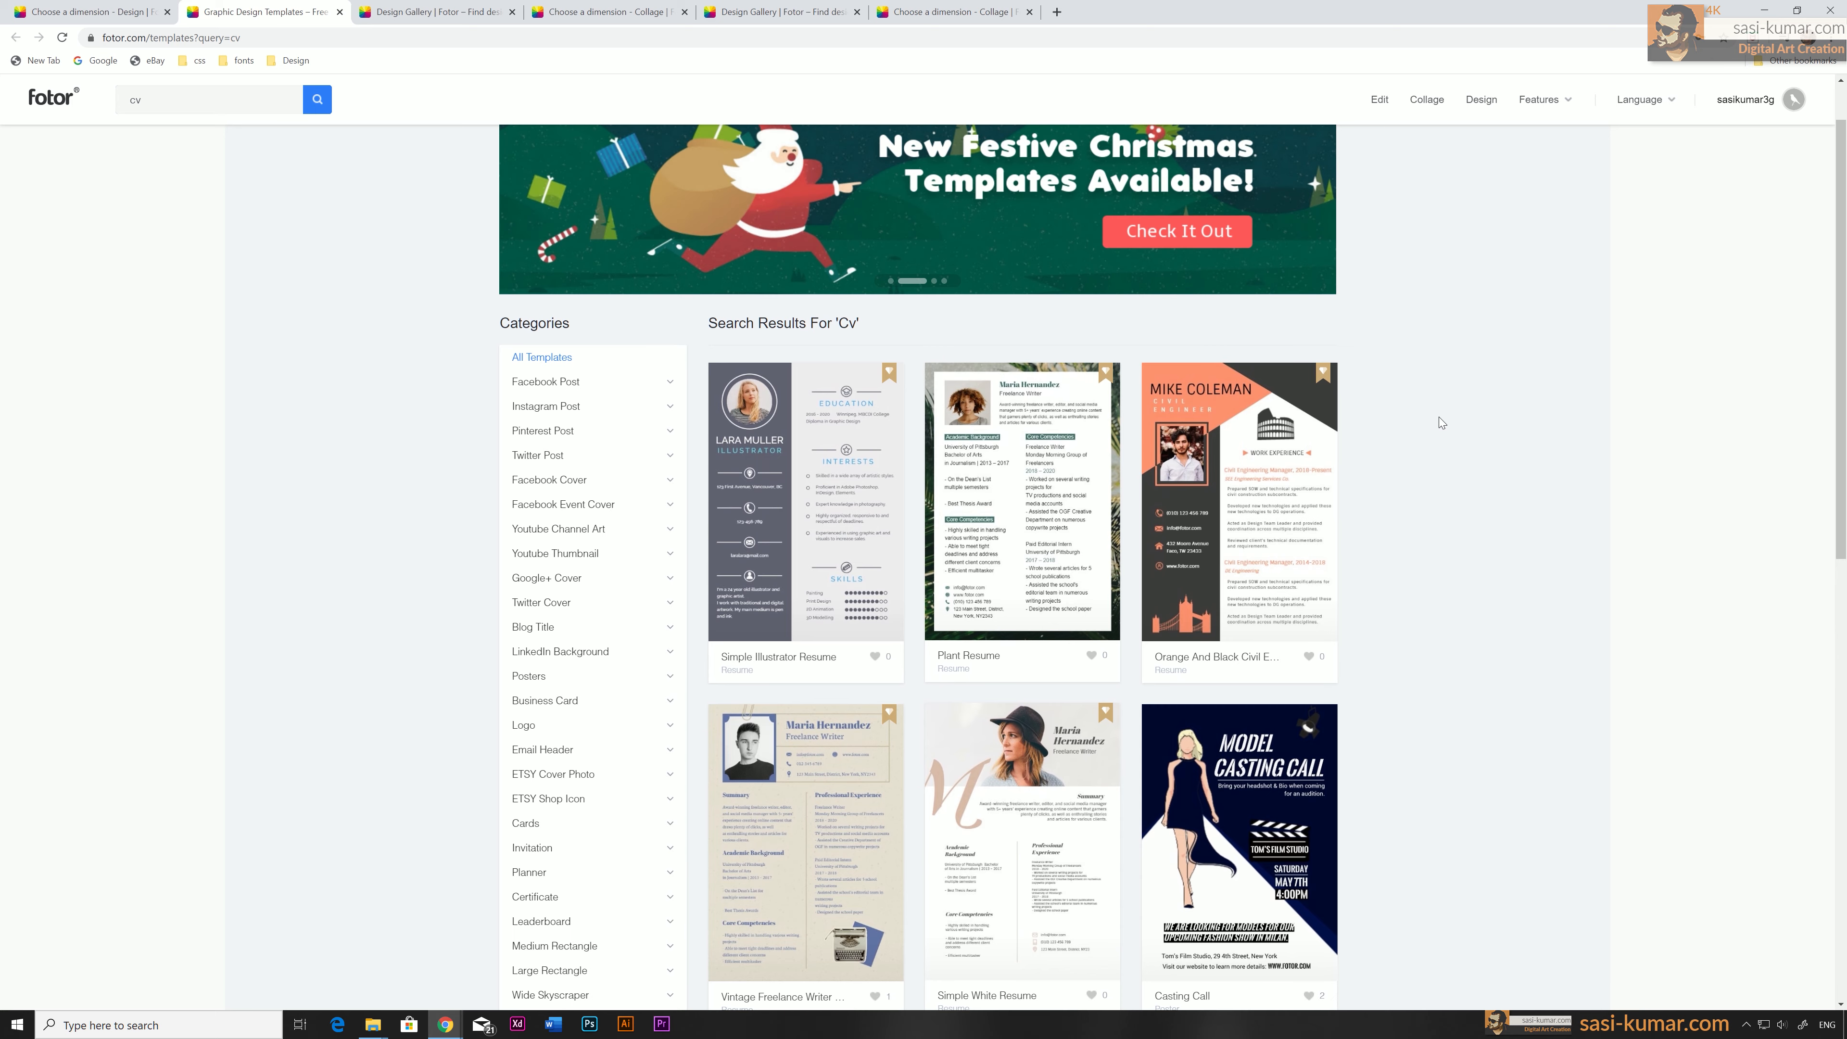
{"action": "left_click", "coordinate": [804, 483]}
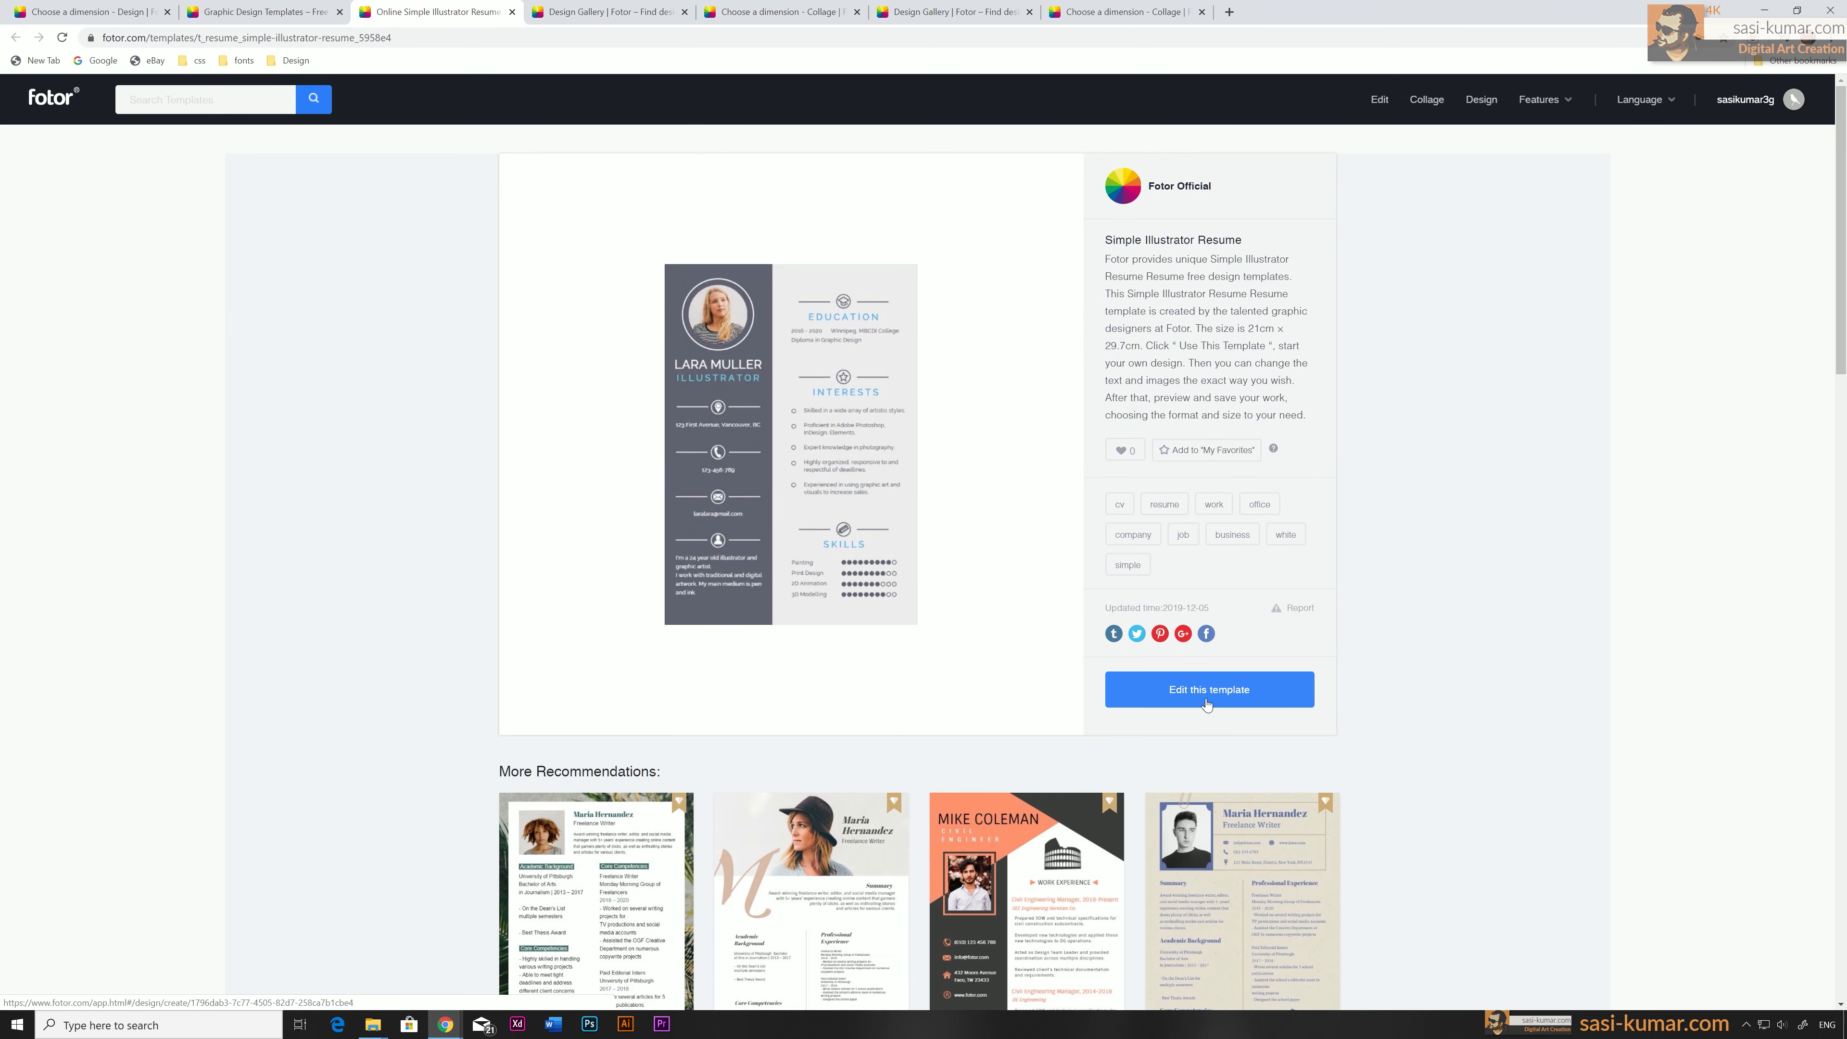
{"action": "left_click", "coordinate": [1207, 696]}
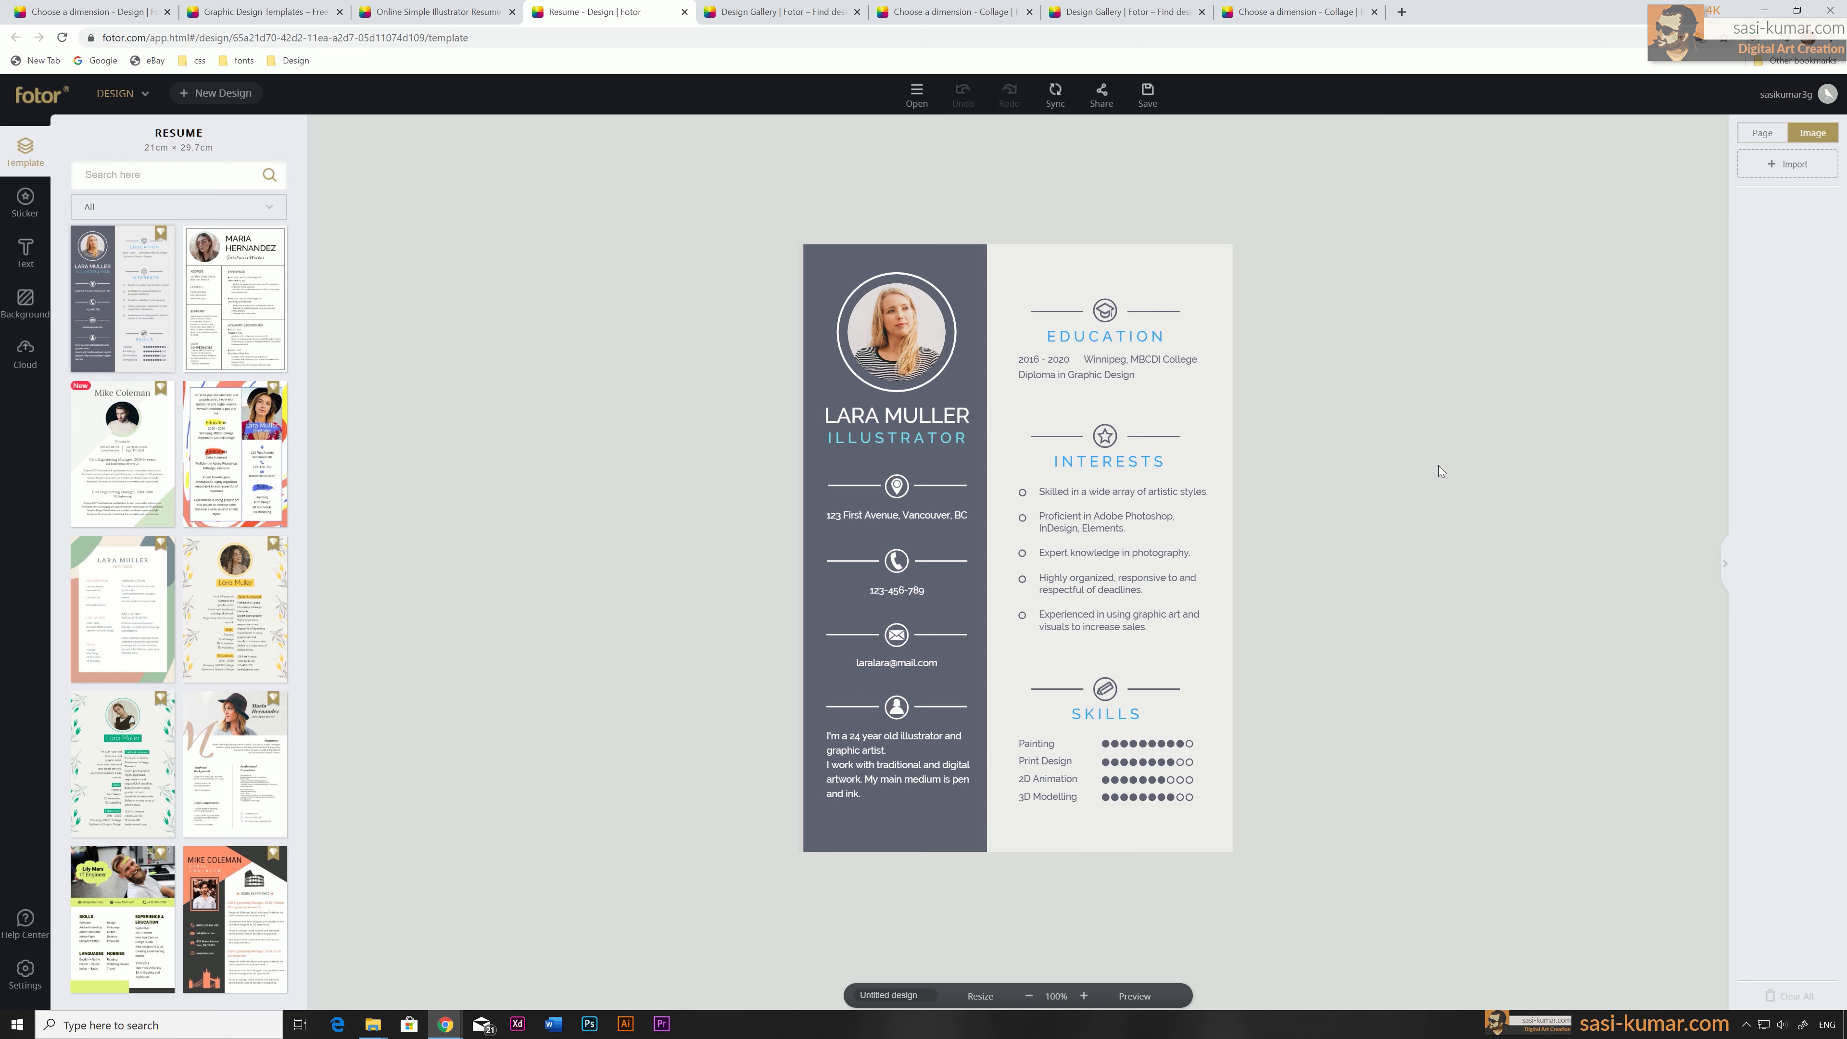
Try several alternative resume templates on the page to compare their layouts.
{"action": "left_click", "coordinate": [123, 757]}
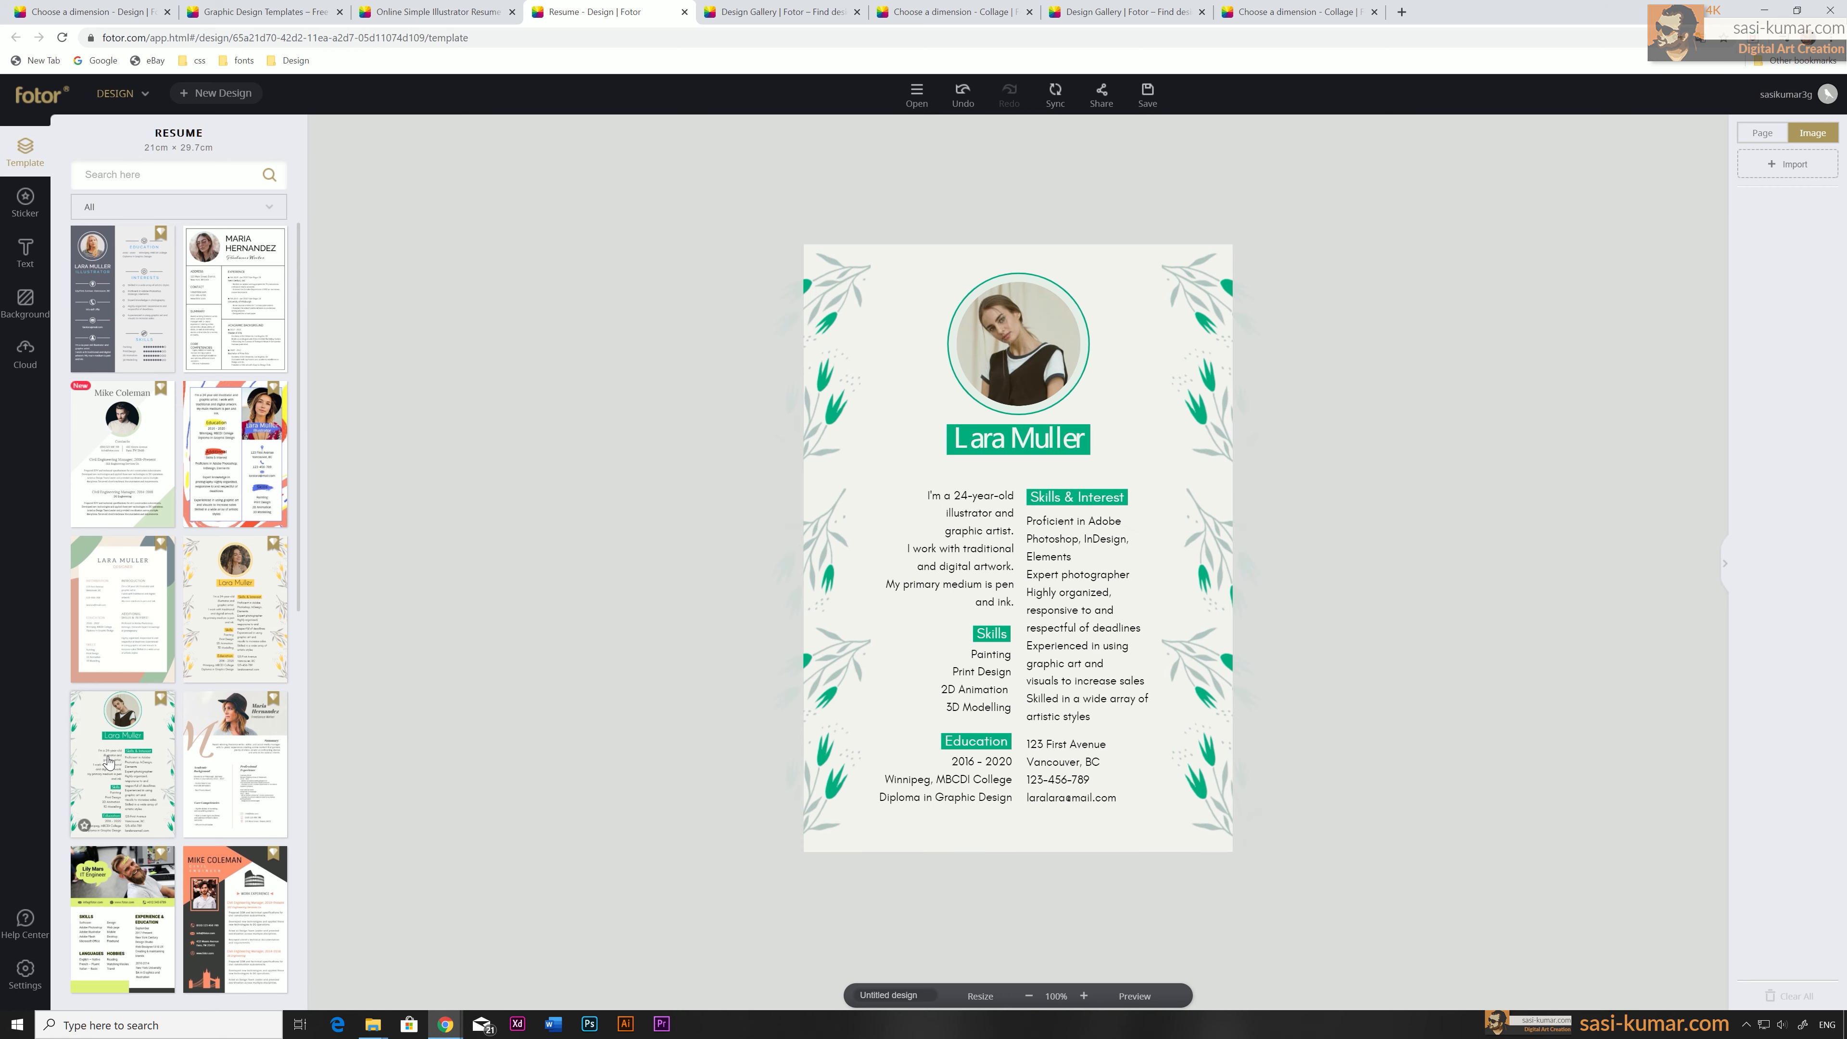
{"action": "left_click", "coordinate": [231, 639]}
{"action": "left_click", "coordinate": [235, 305]}
{"action": "scroll", "coordinate": [240, 437], "scroll_direction": "down", "scroll_amount": 5}
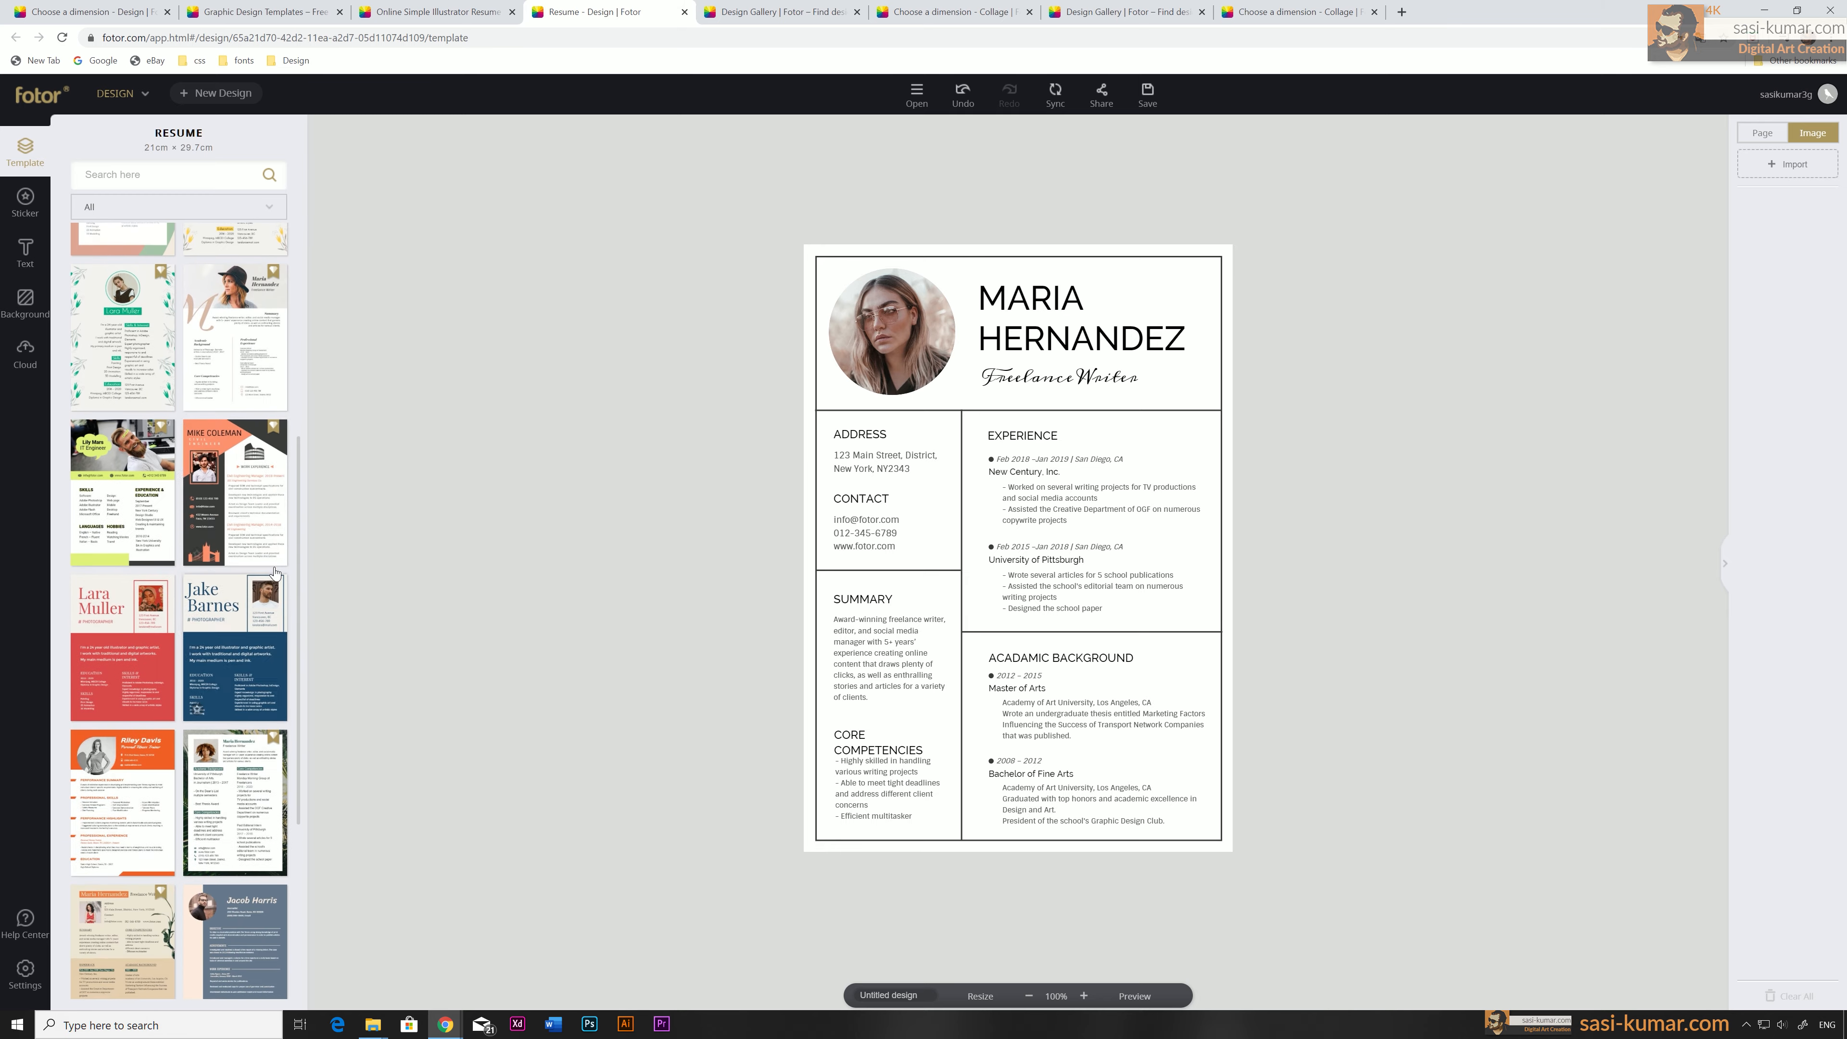
{"action": "left_click", "coordinate": [271, 495]}
{"action": "scroll", "coordinate": [189, 619], "scroll_direction": "down", "scroll_amount": 3}
{"action": "left_click", "coordinate": [122, 728]}
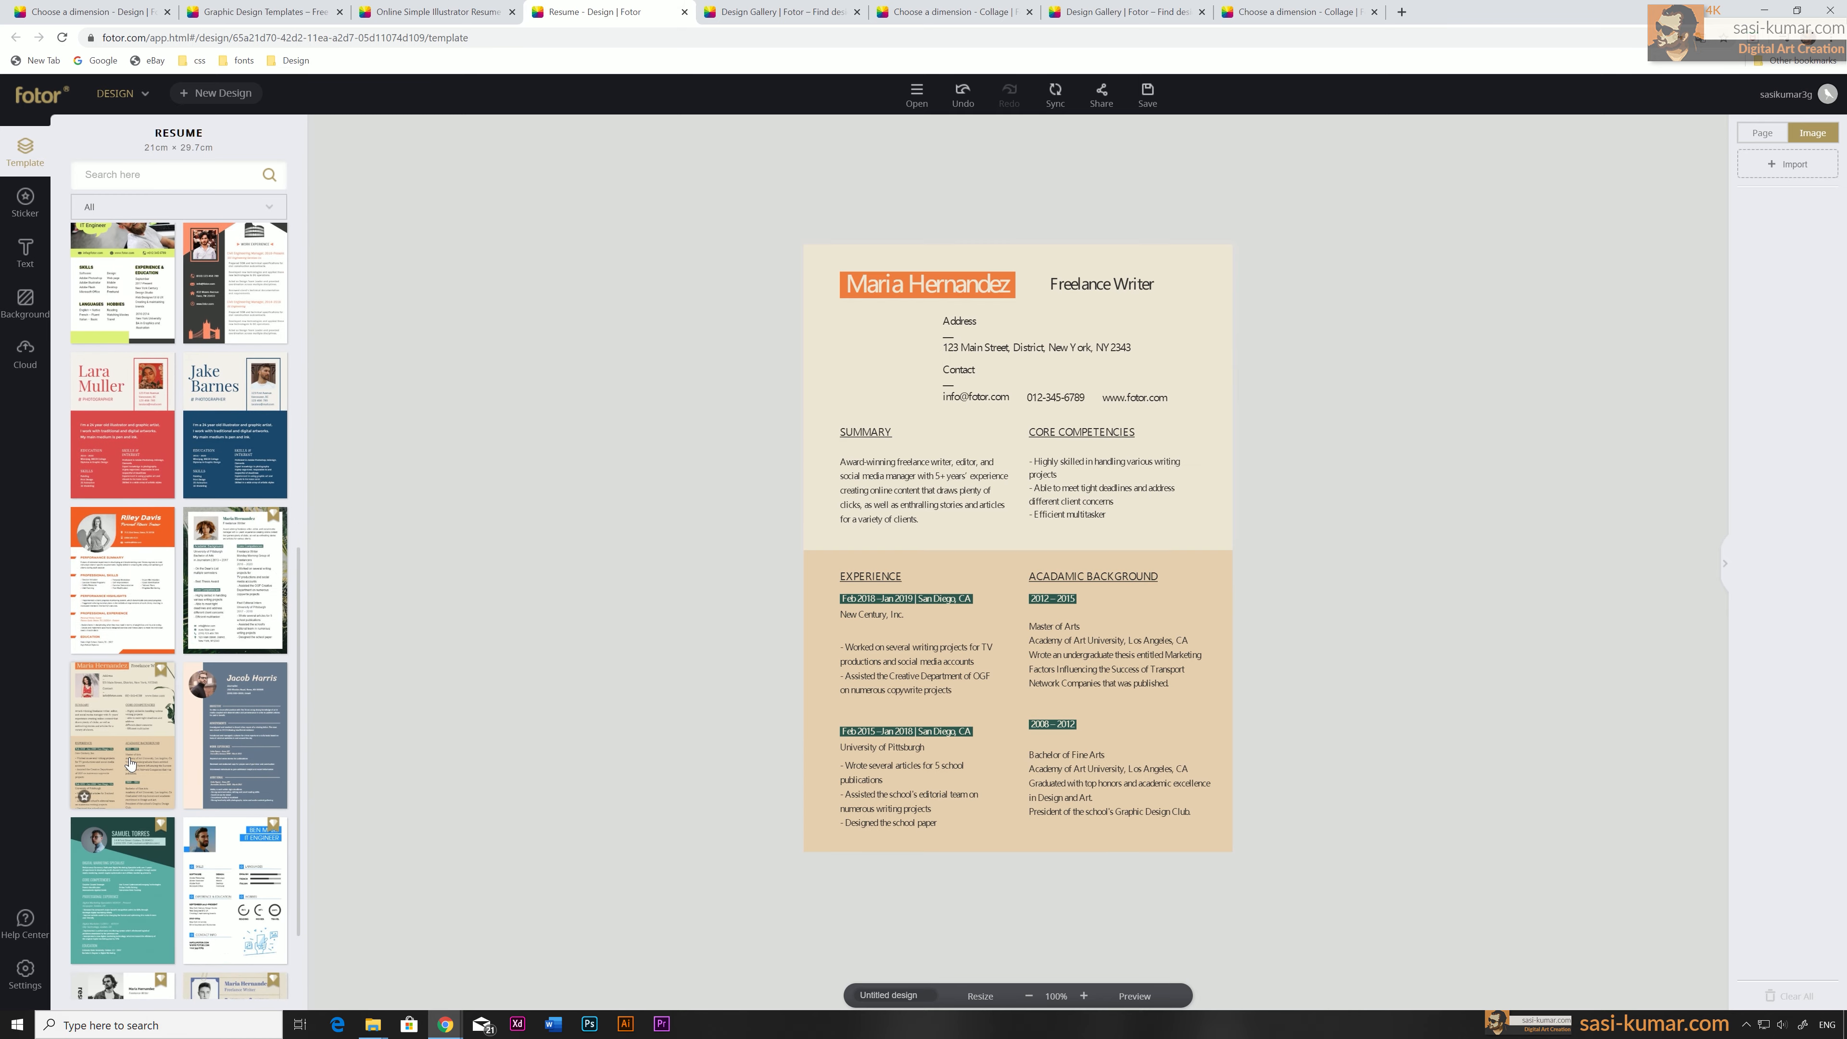
{"action": "scroll", "coordinate": [129, 770], "scroll_direction": "down", "scroll_amount": 2}
{"action": "left_click", "coordinate": [129, 770]}
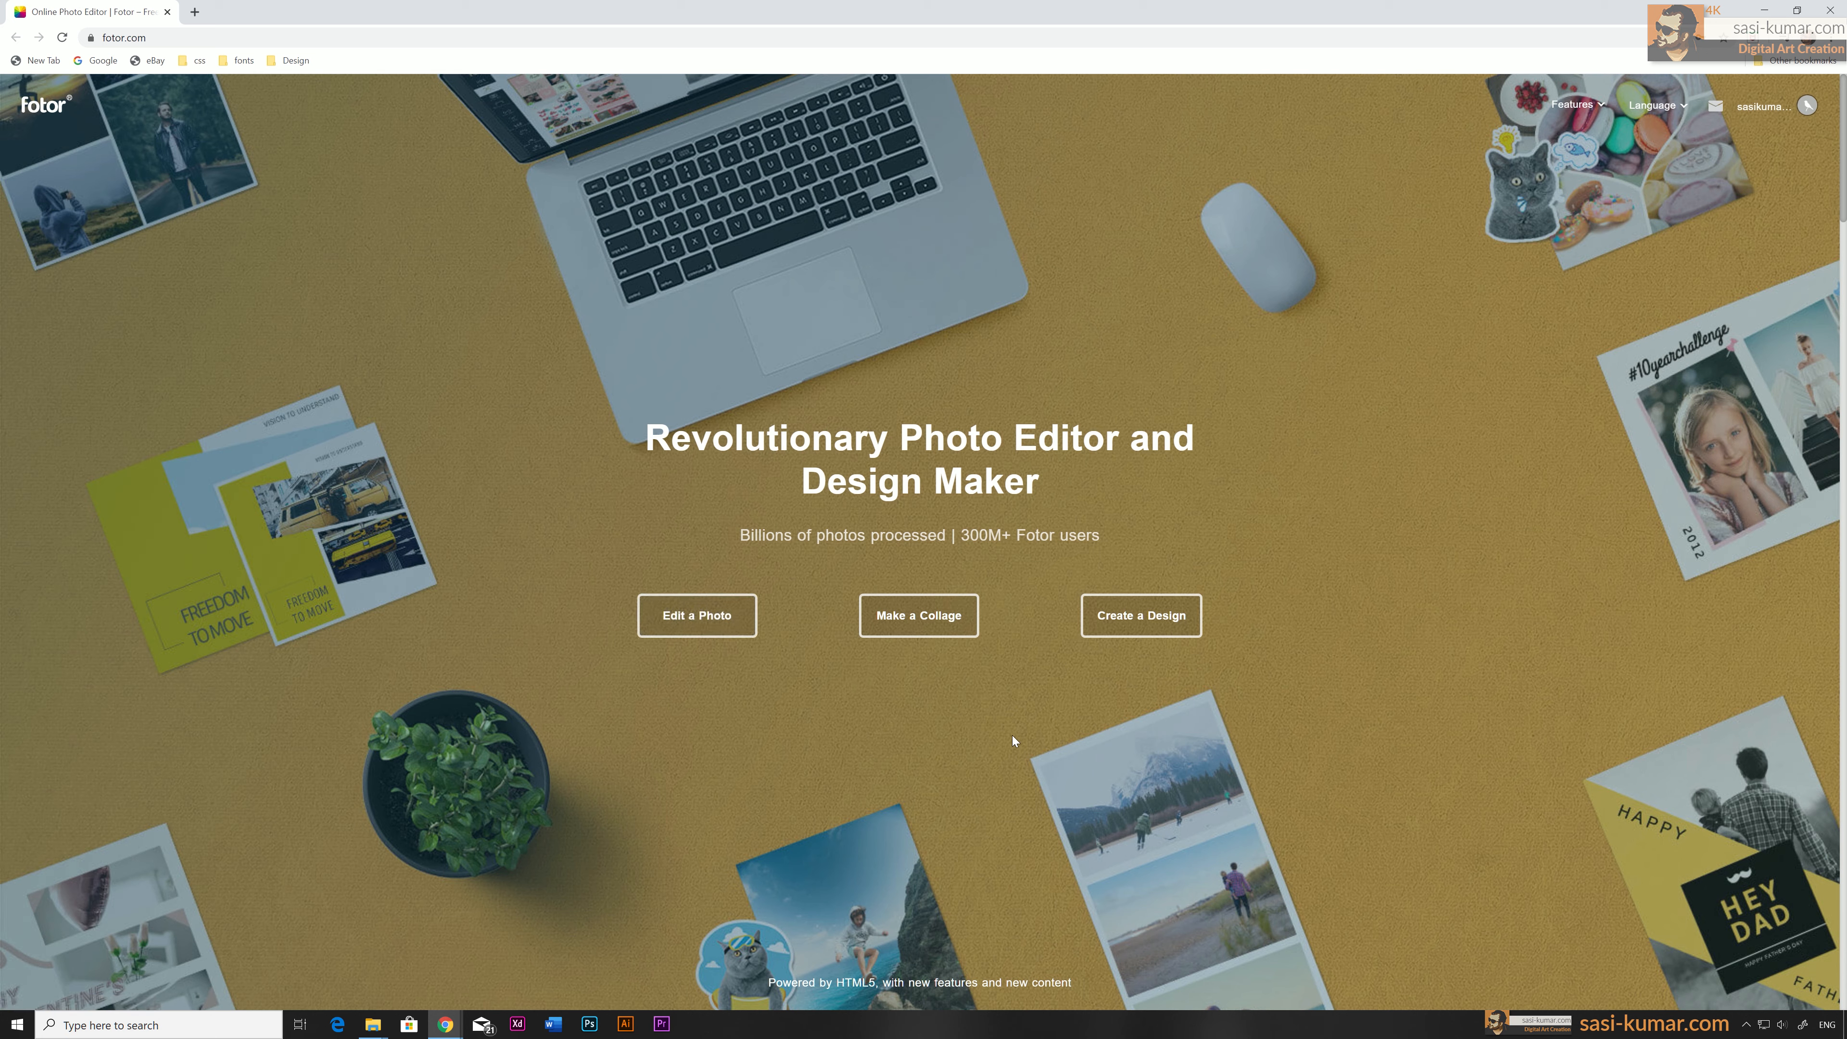
Start creating a design from the home page, search the templates for "valentines day" and look through the results.
{"action": "left_click", "coordinate": [1126, 625]}
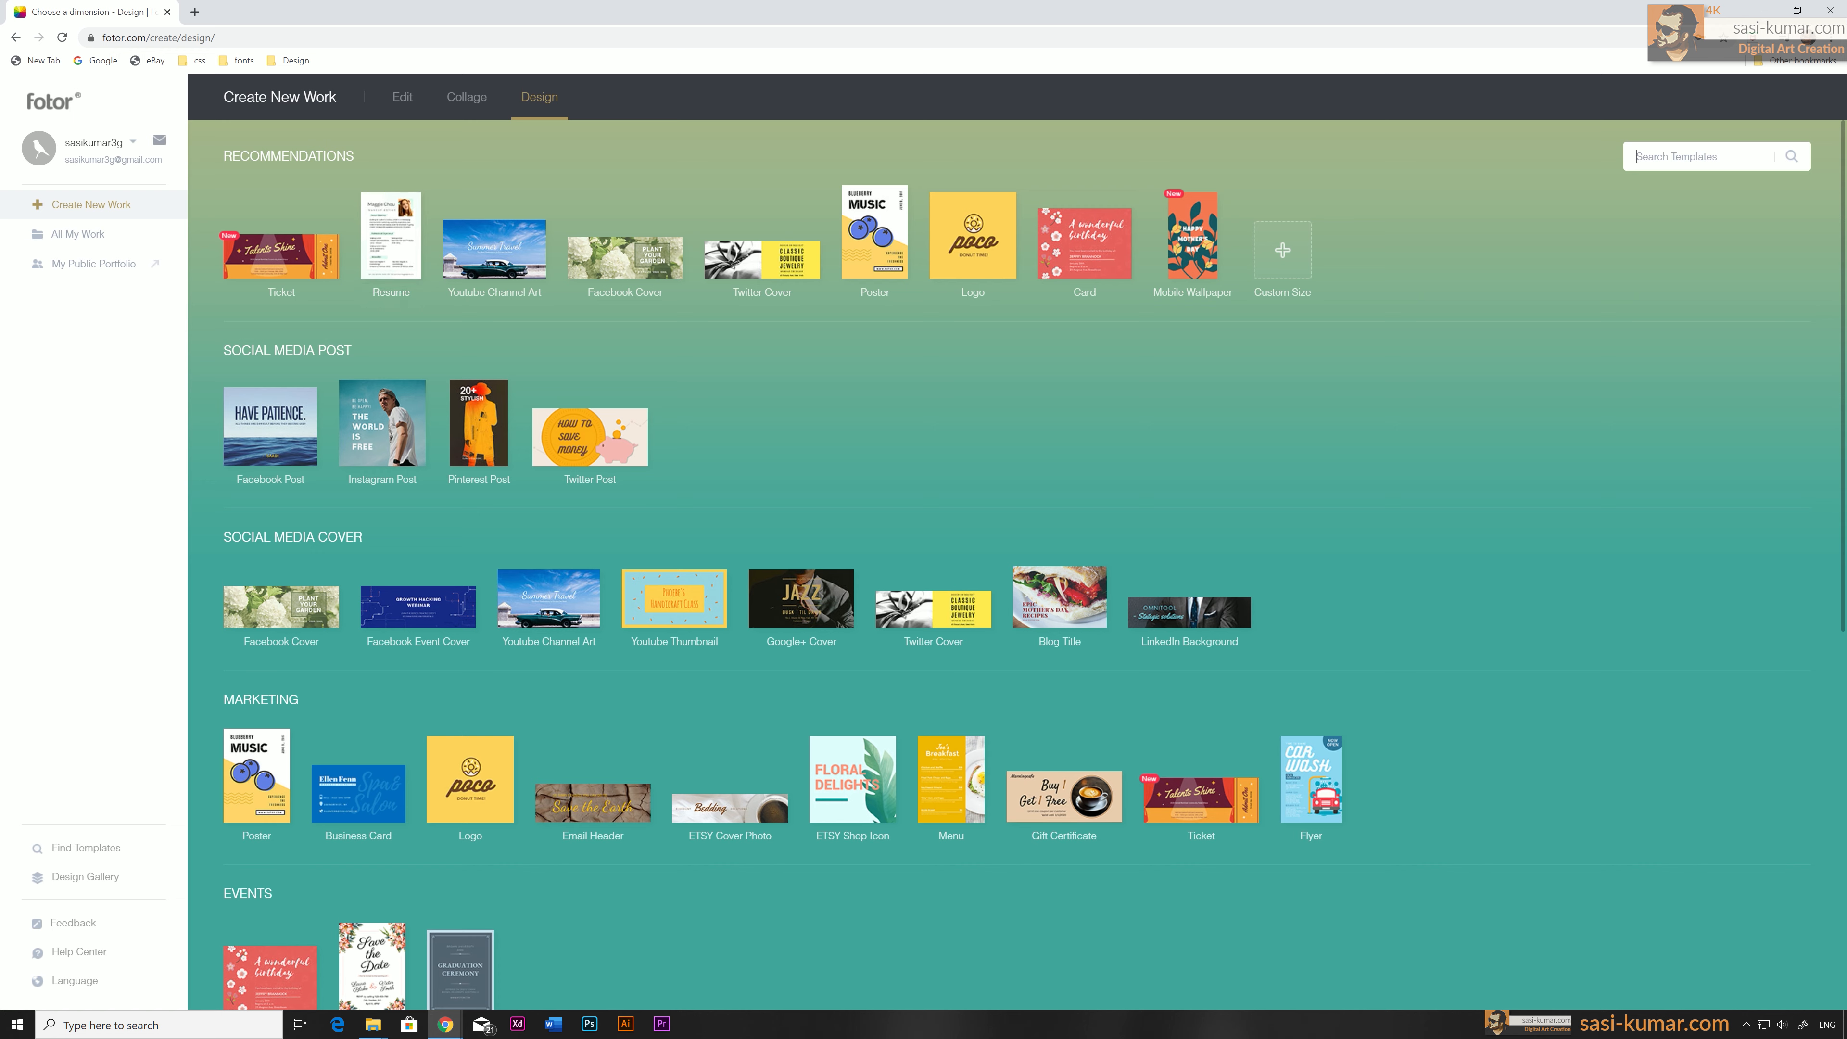
{"action": "type", "text": "valentines day"}
{"action": "key", "text": "Return"}
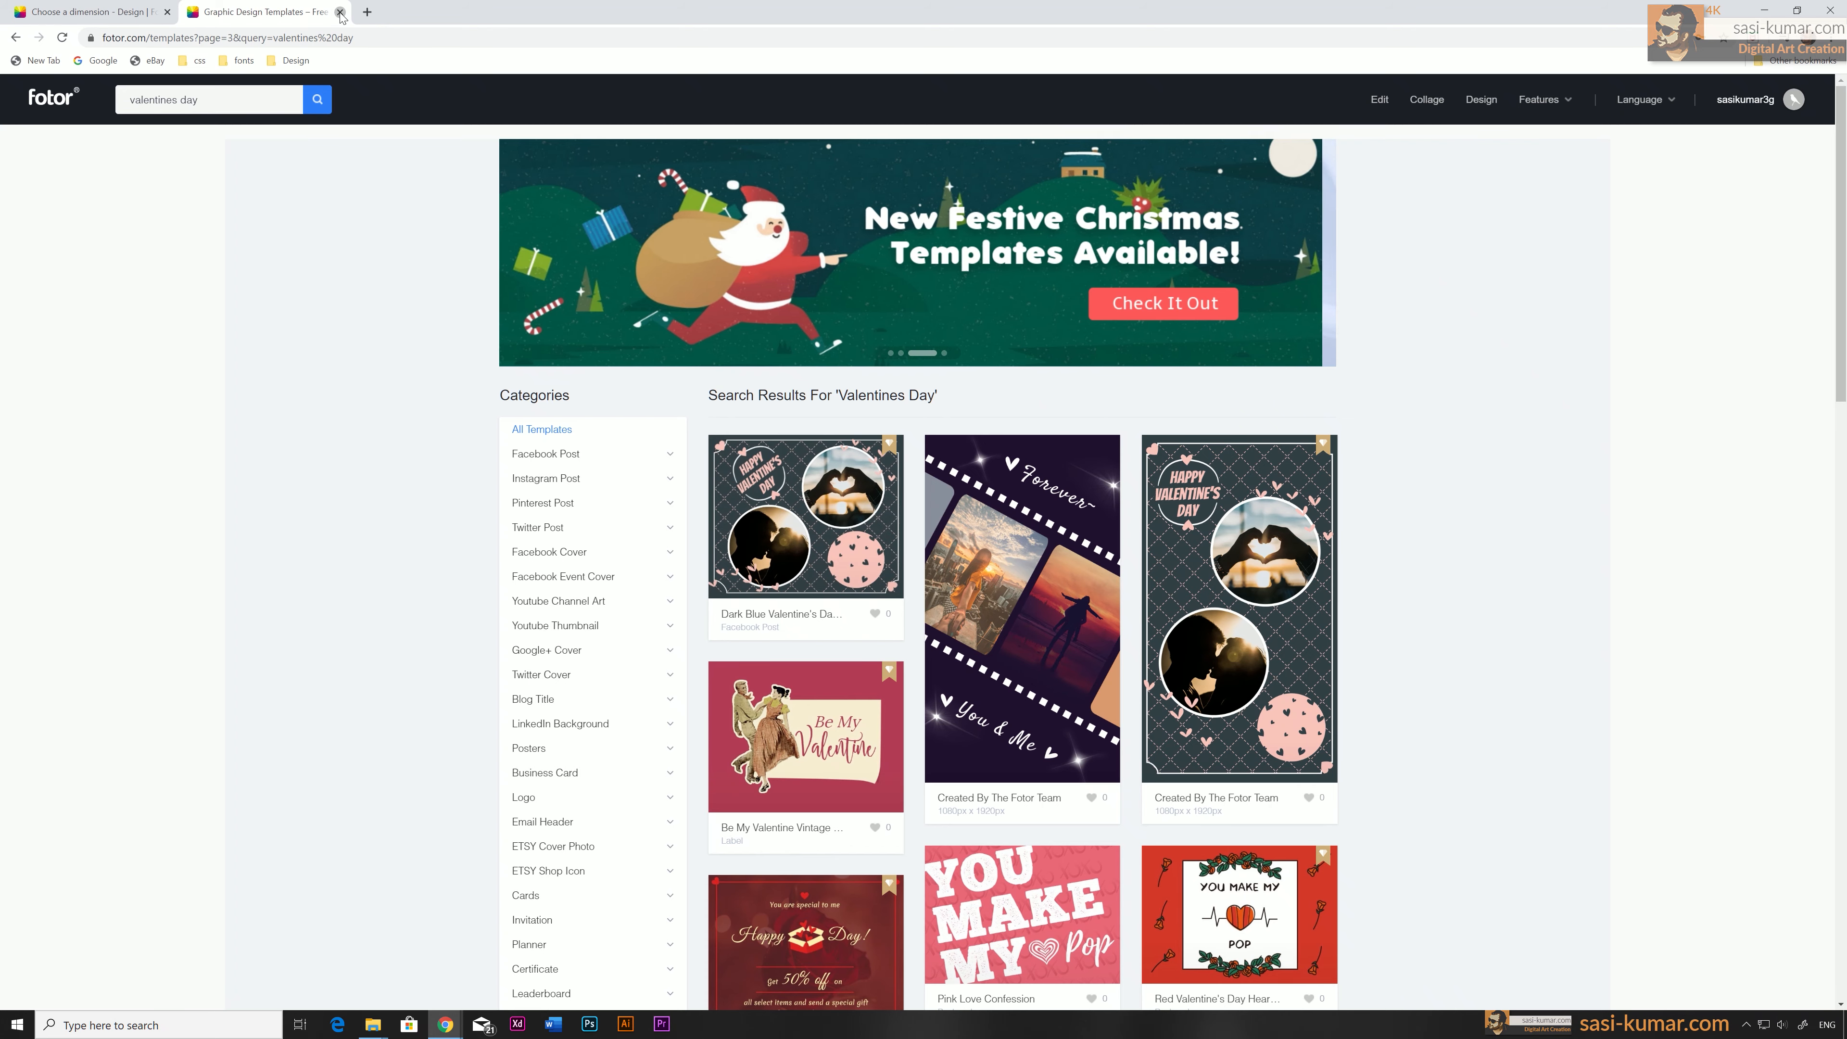
{"action": "scroll", "coordinate": [1375, 787], "scroll_direction": "down", "scroll_amount": 10}
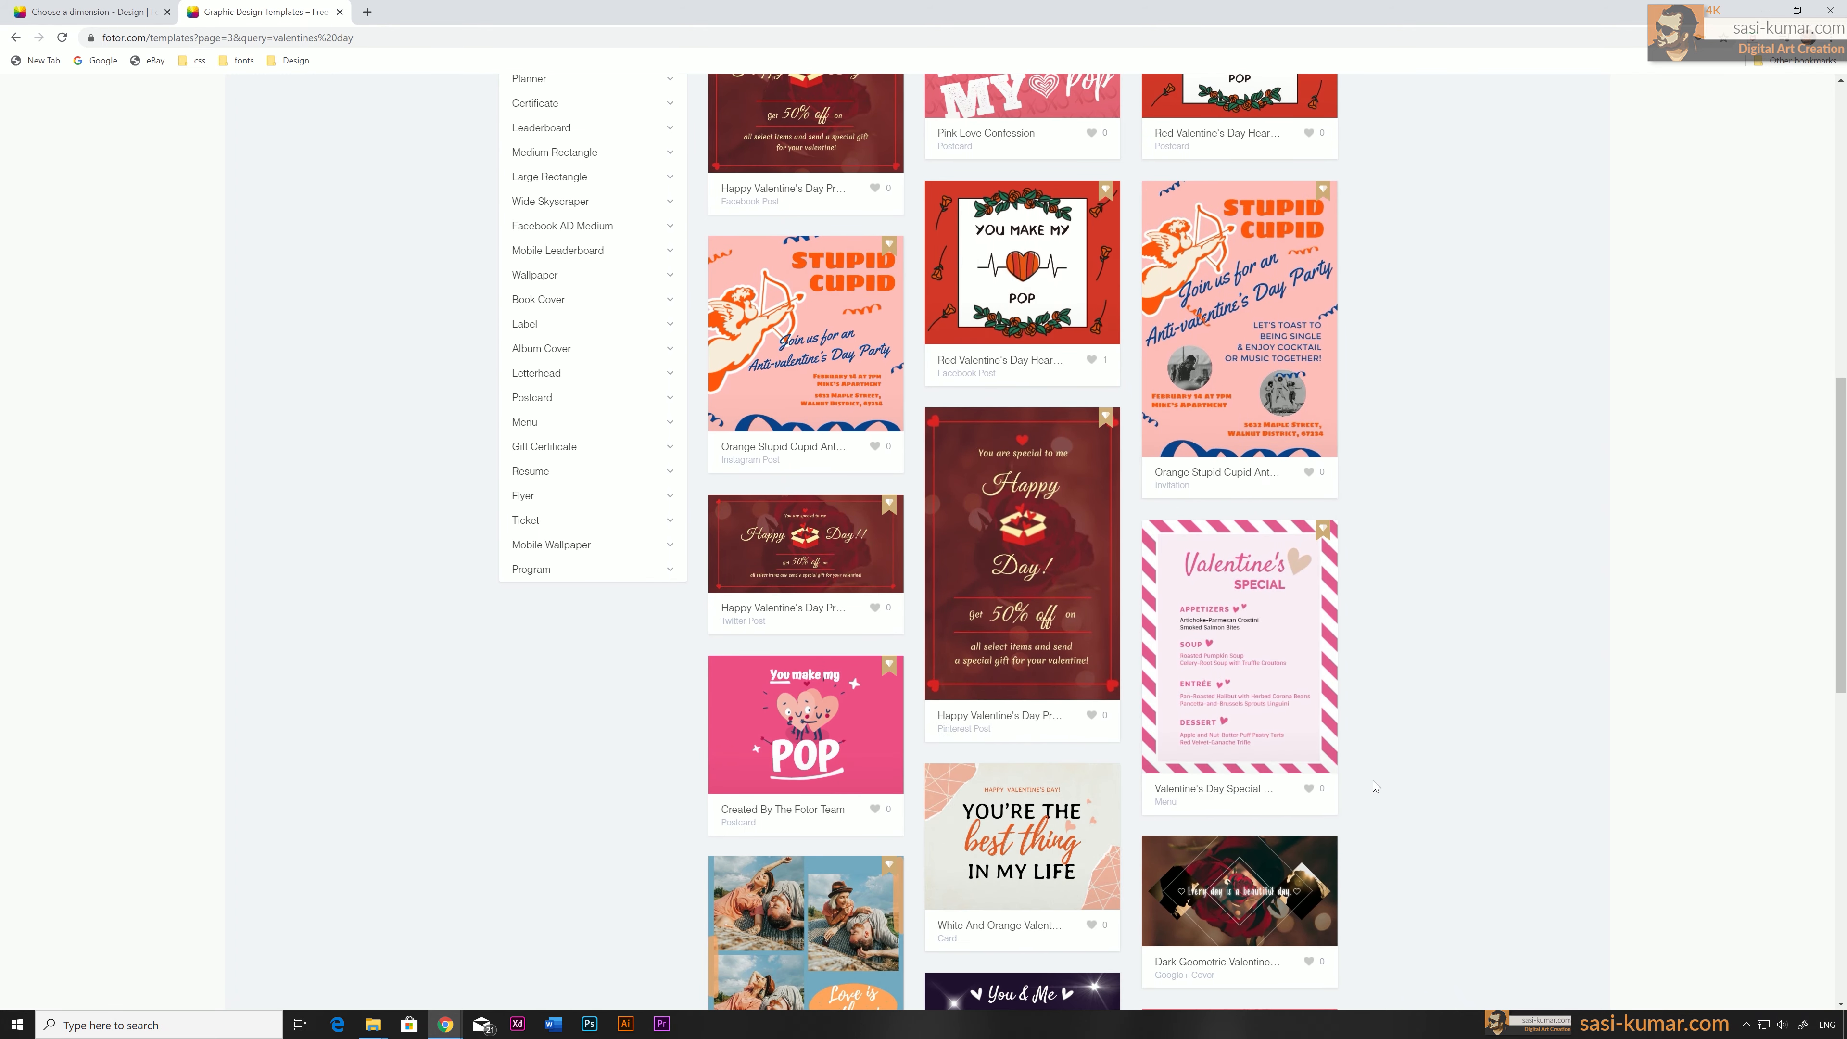
{"action": "scroll", "coordinate": [1372, 781], "scroll_direction": "down", "scroll_amount": 4}
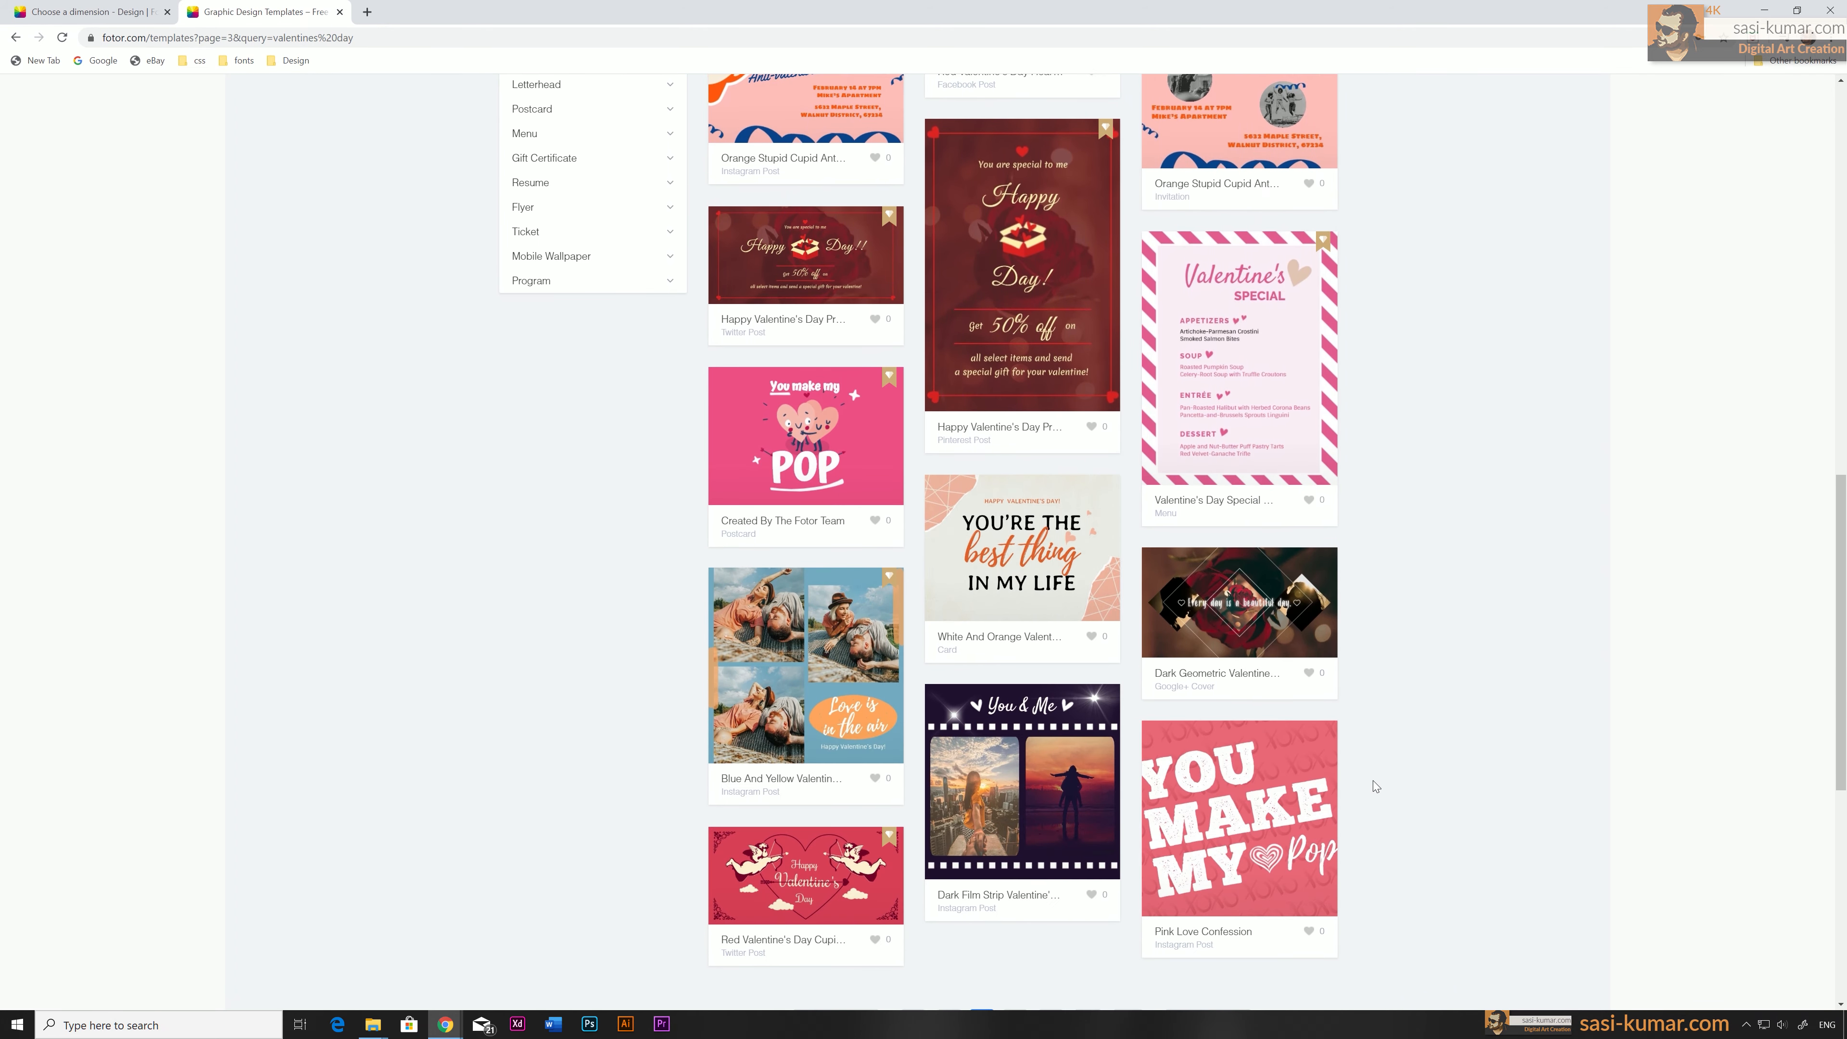
Filter the template gallery to the Event category of flyers and look through the designs.
{"action": "scroll", "coordinate": [1372, 782], "scroll_direction": "up", "scroll_amount": 14}
{"action": "left_click", "coordinate": [550, 697]}
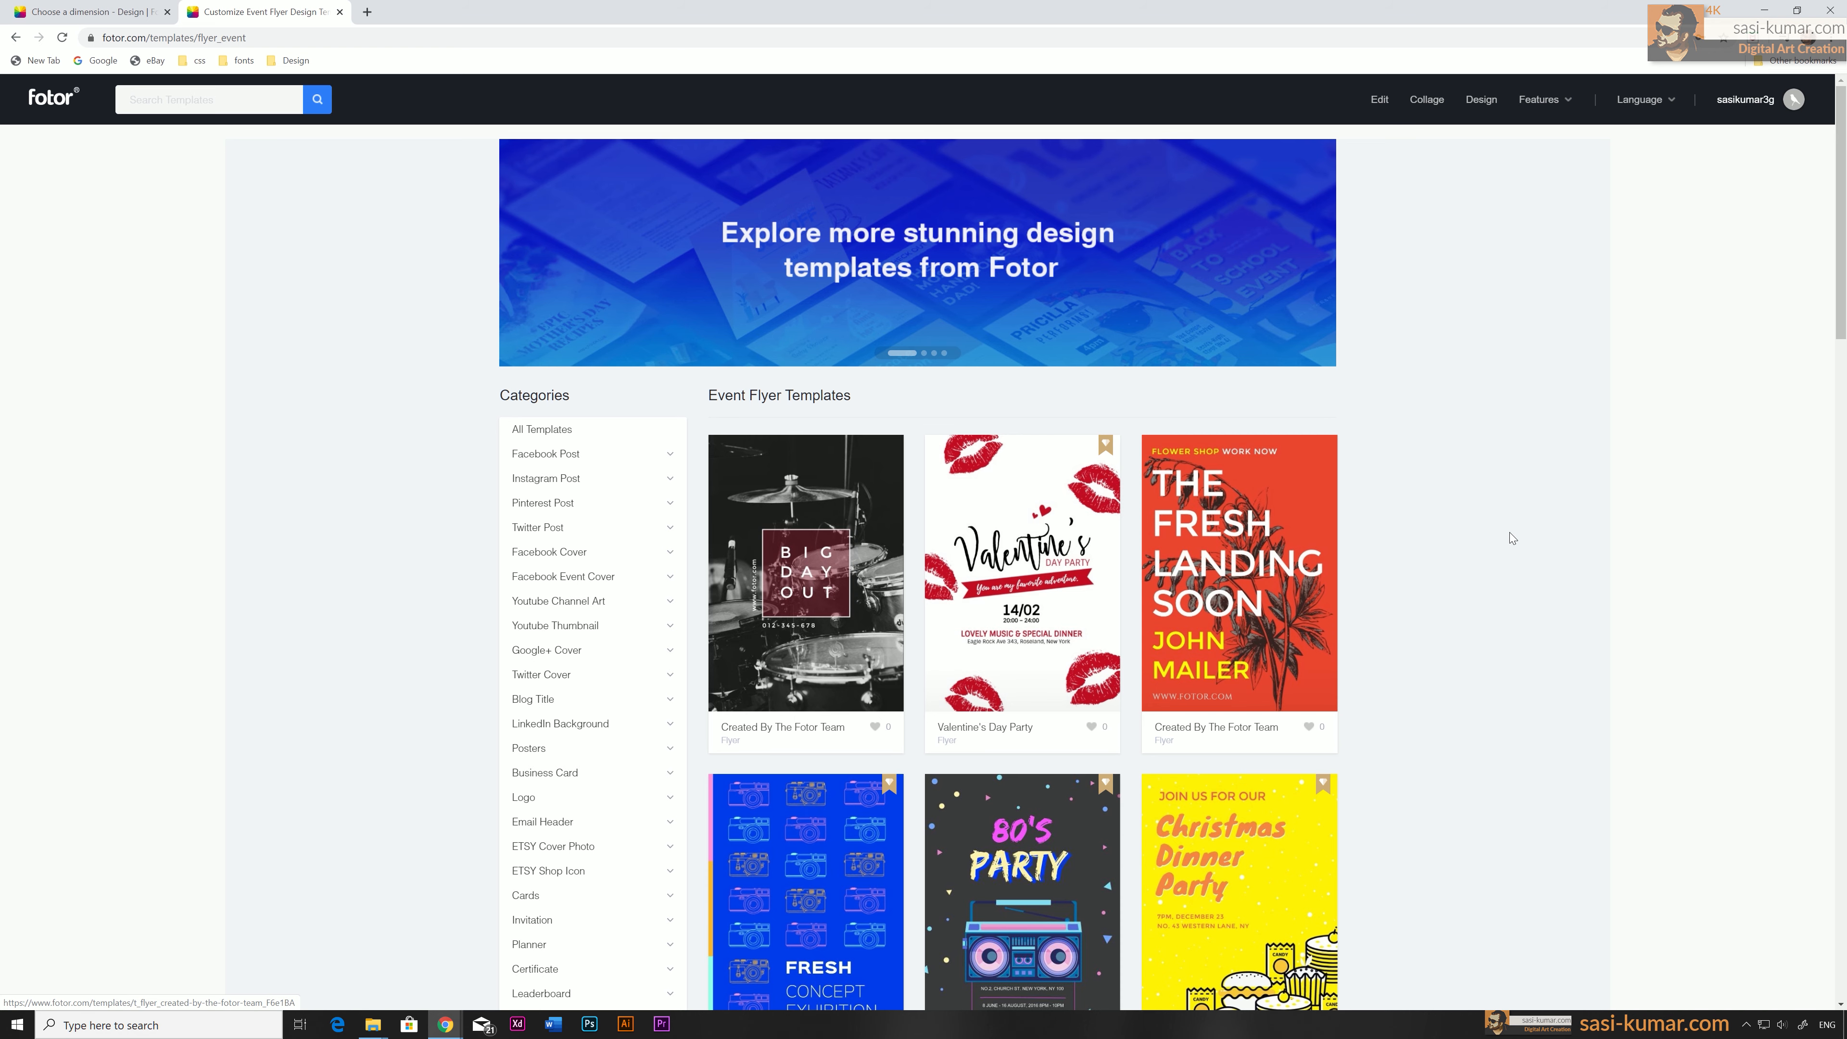
{"action": "scroll", "coordinate": [1450, 538], "scroll_direction": "down", "scroll_amount": 10}
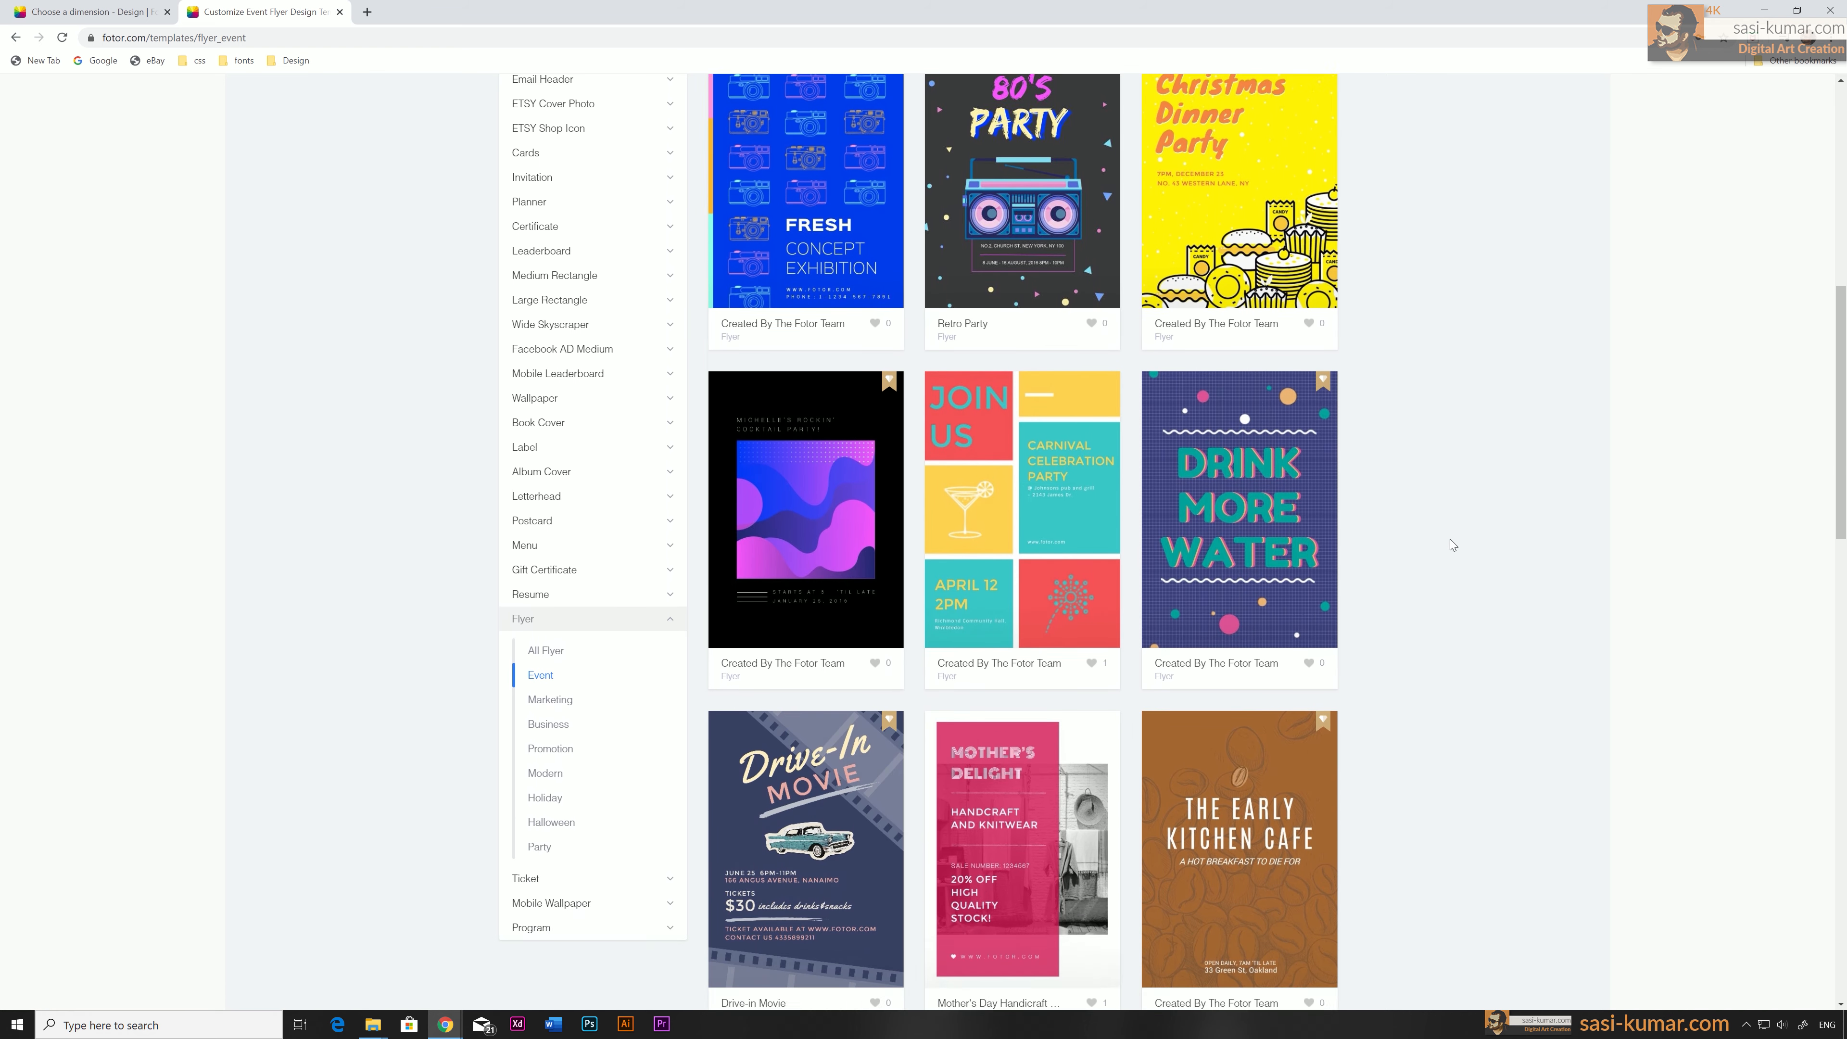
{"action": "scroll", "coordinate": [1450, 540], "scroll_direction": "down", "scroll_amount": 8}
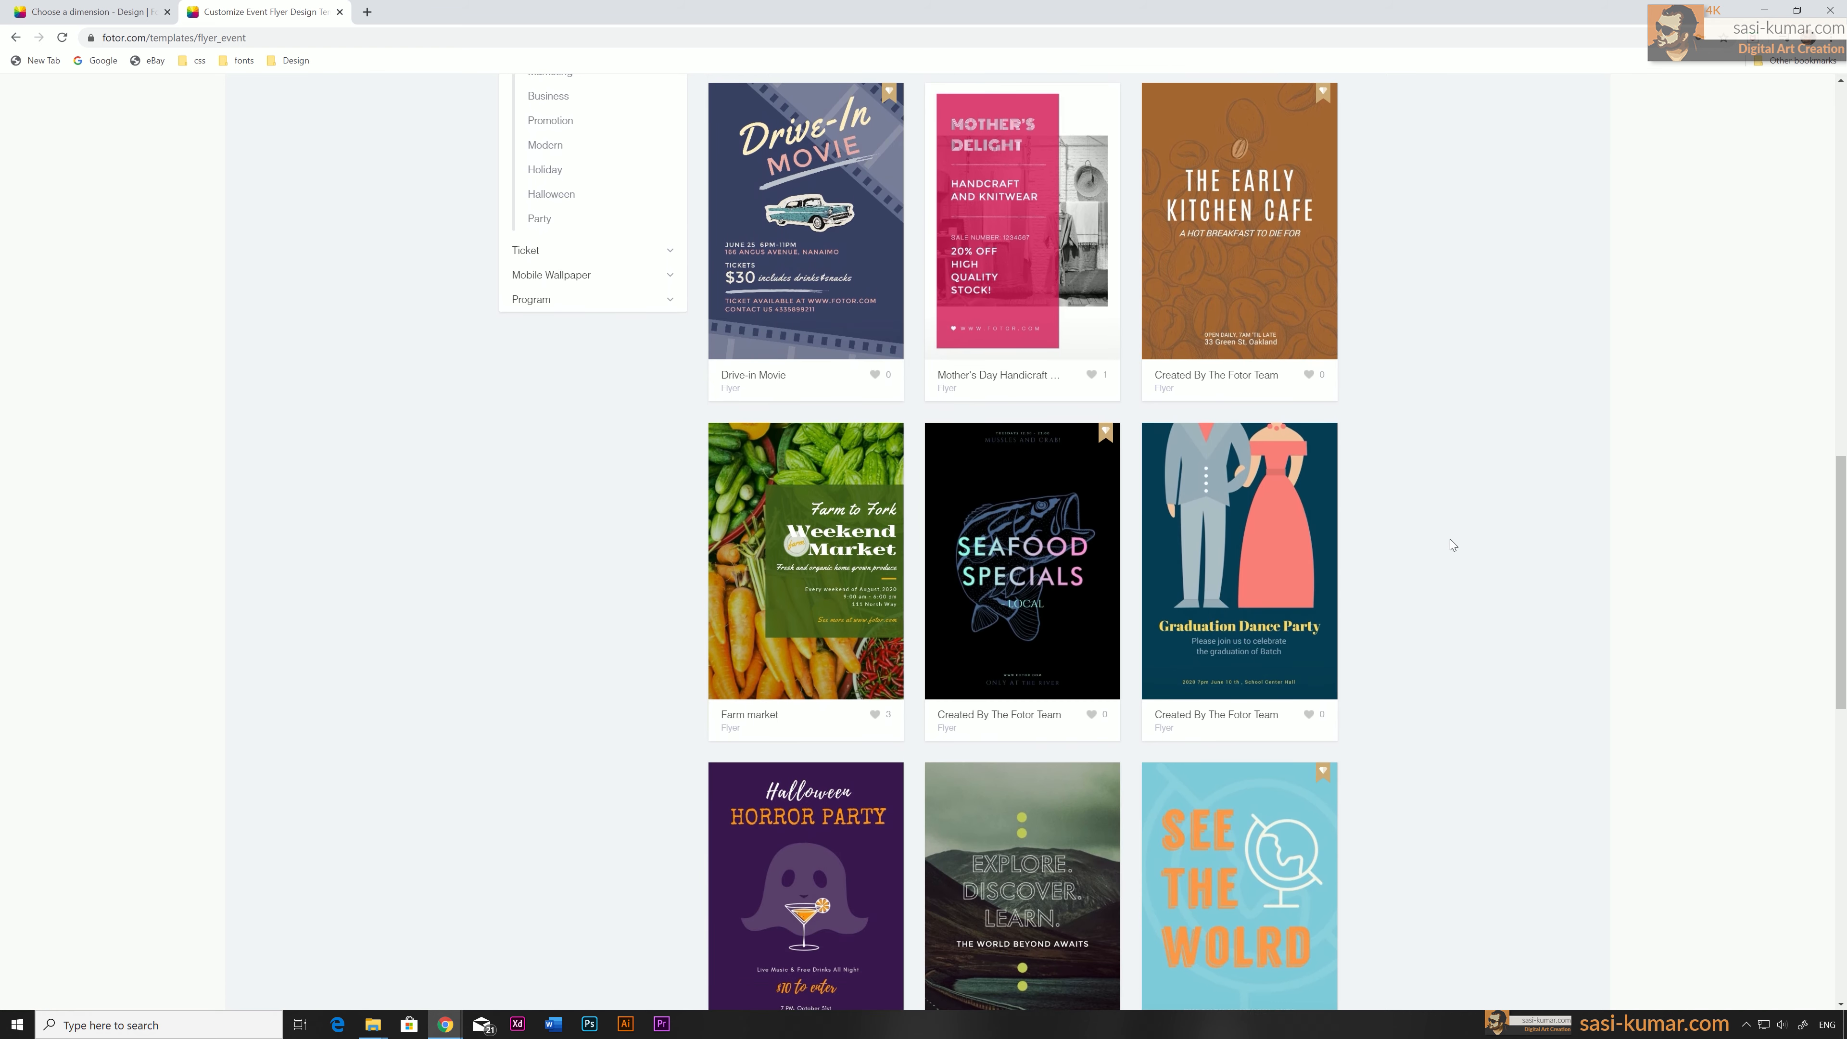
{"action": "scroll", "coordinate": [1451, 544], "scroll_direction": "down", "scroll_amount": 8}
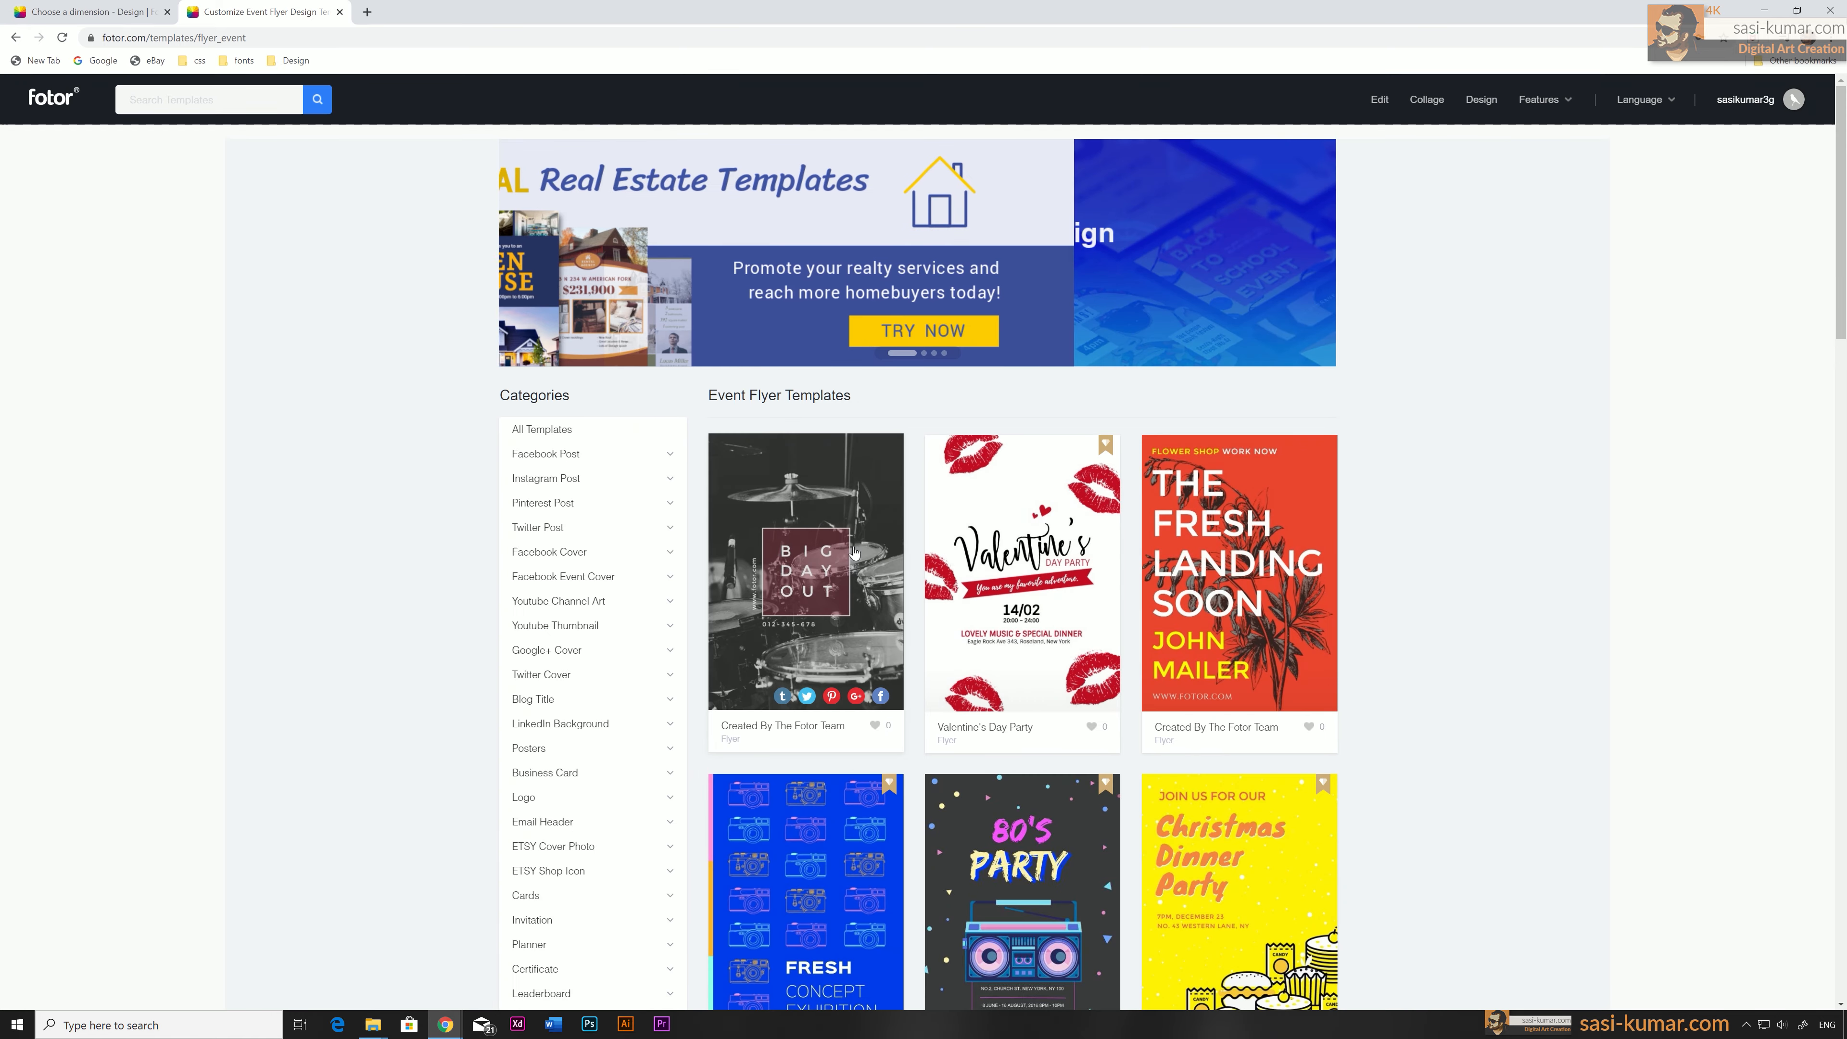
Open the "Big Day Out" drum kit flyer template for editing and dismiss the page translation prompt.
{"action": "left_click", "coordinate": [836, 546]}
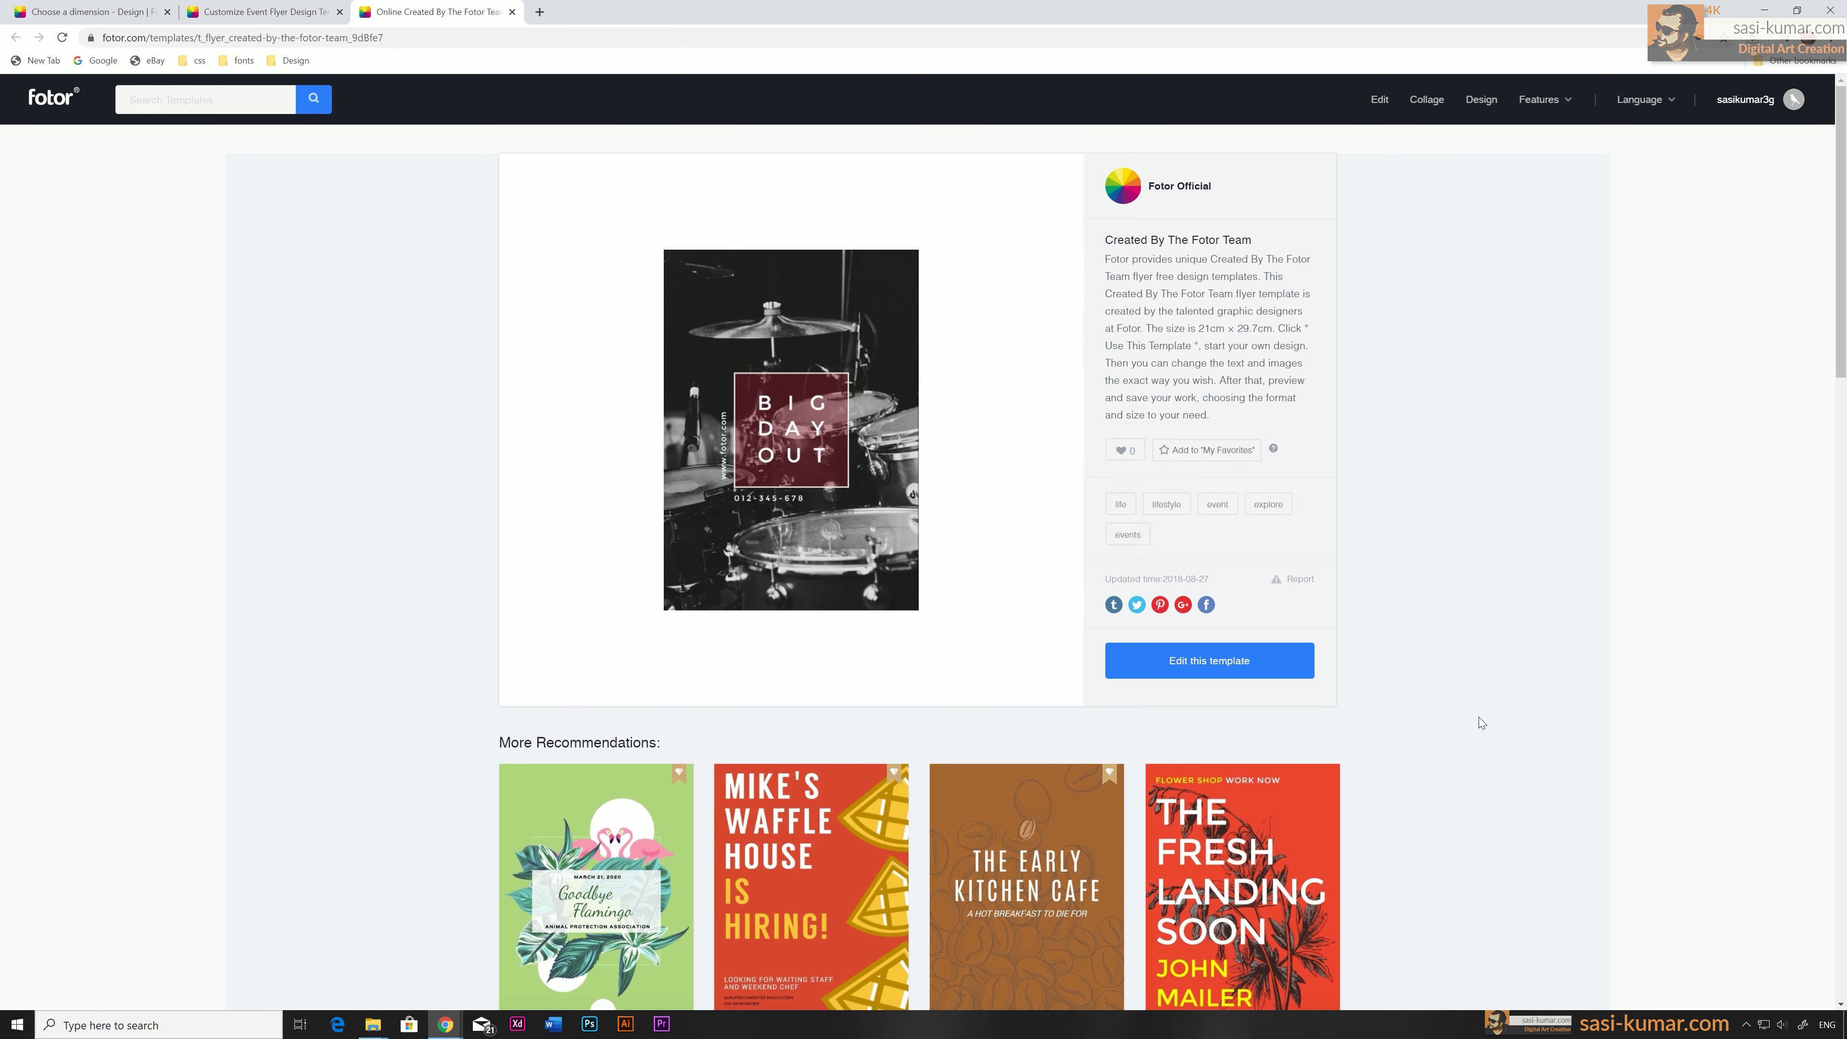
{"action": "left_click", "coordinate": [1220, 666]}
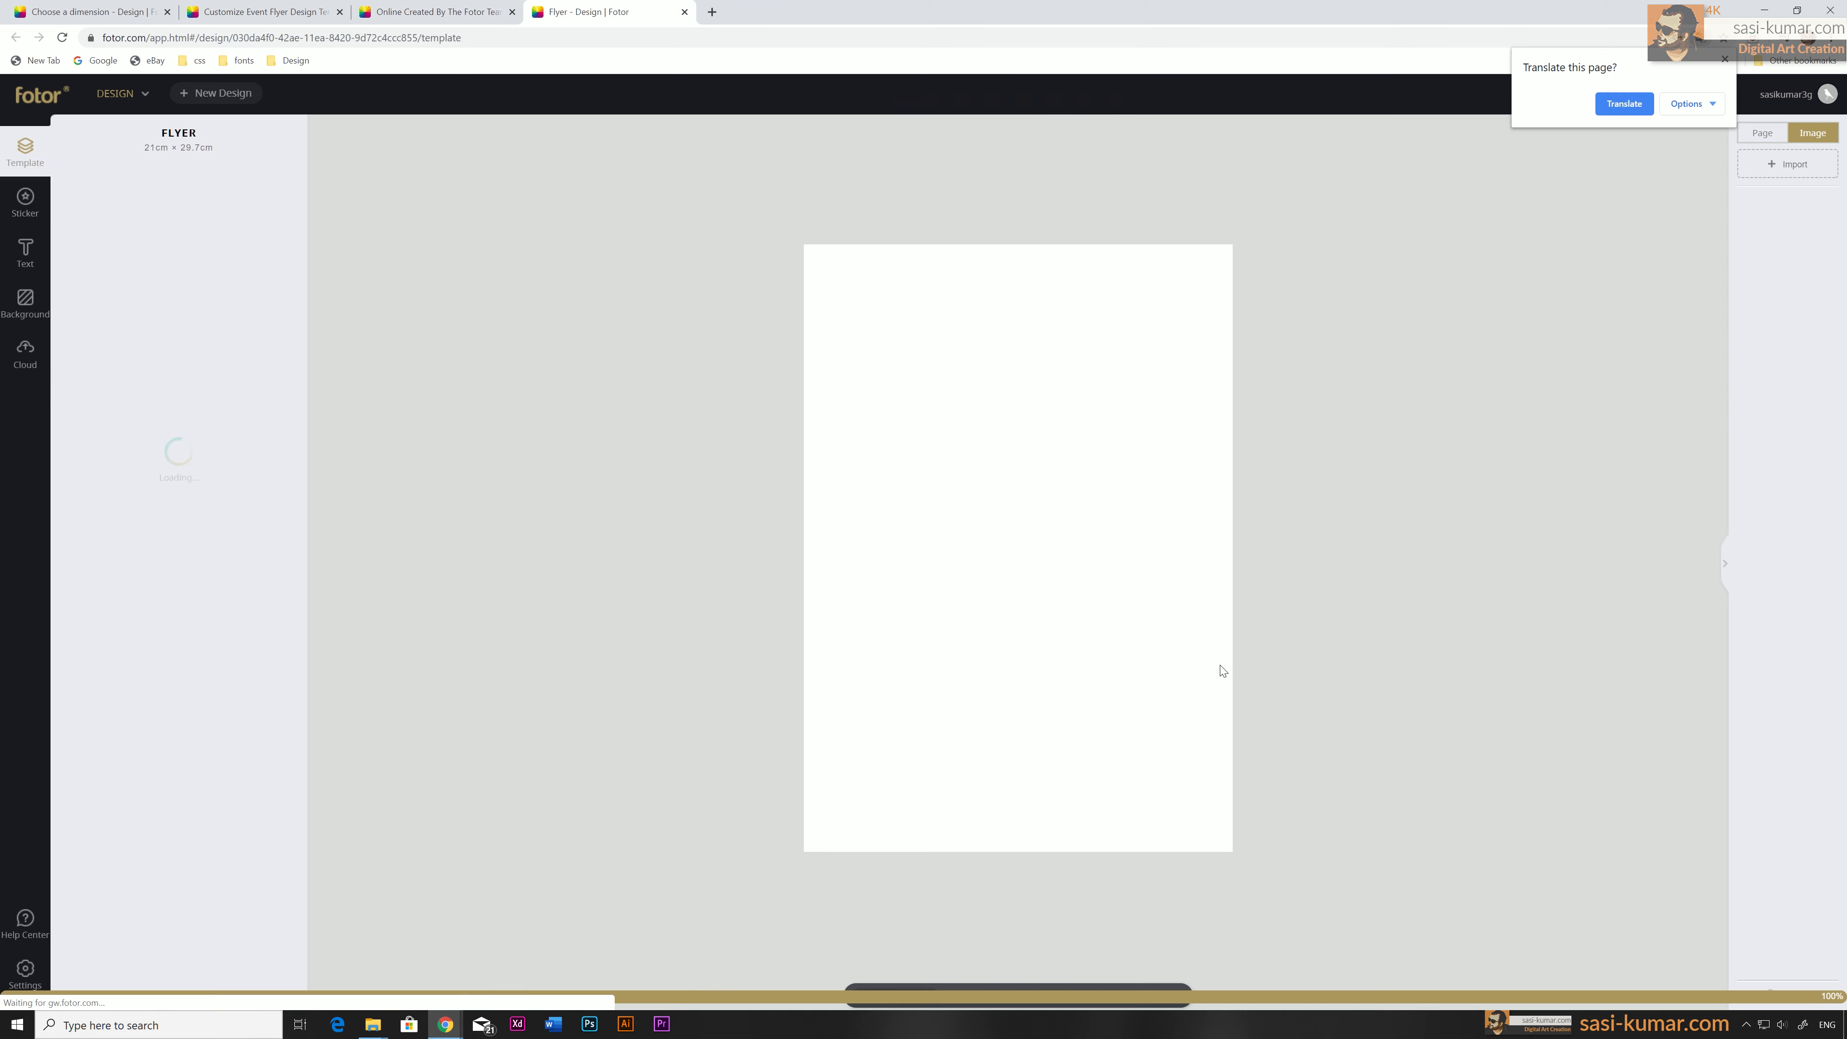
{"action": "left_click", "coordinate": [1724, 61]}
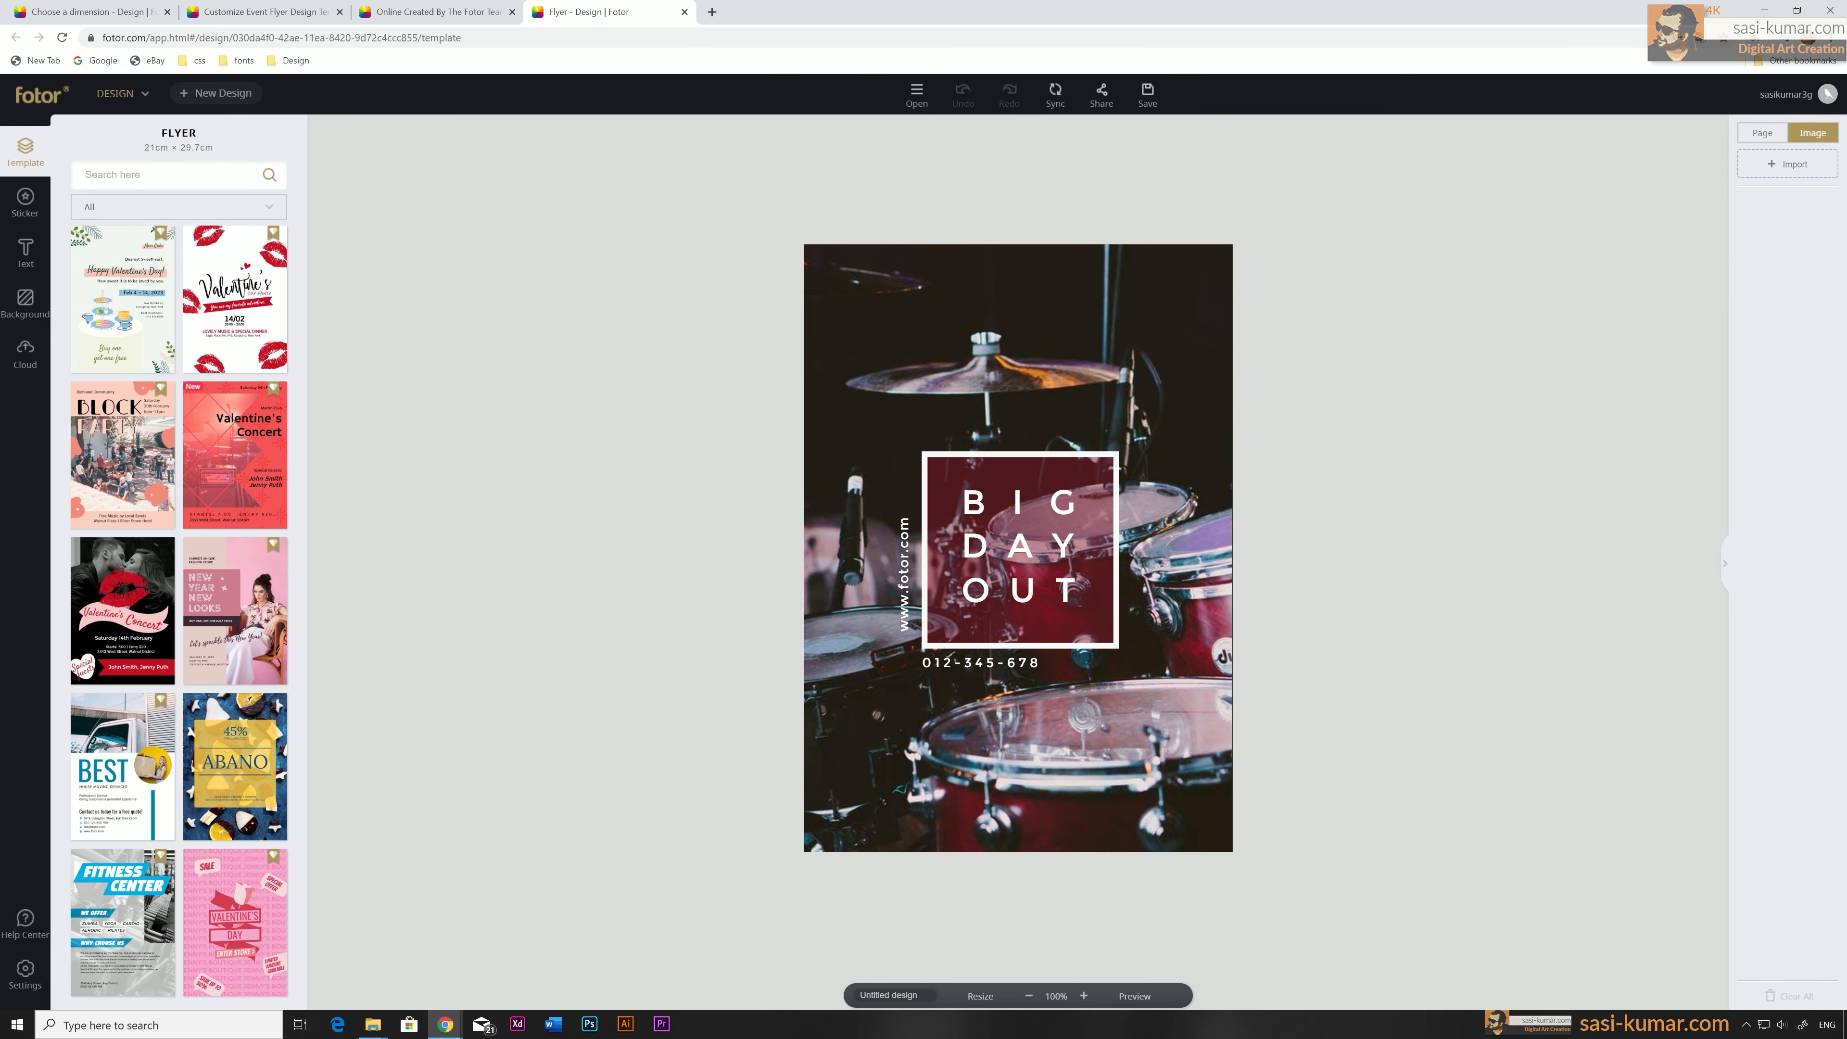
{"action": "left_click", "coordinate": [1453, 743]}
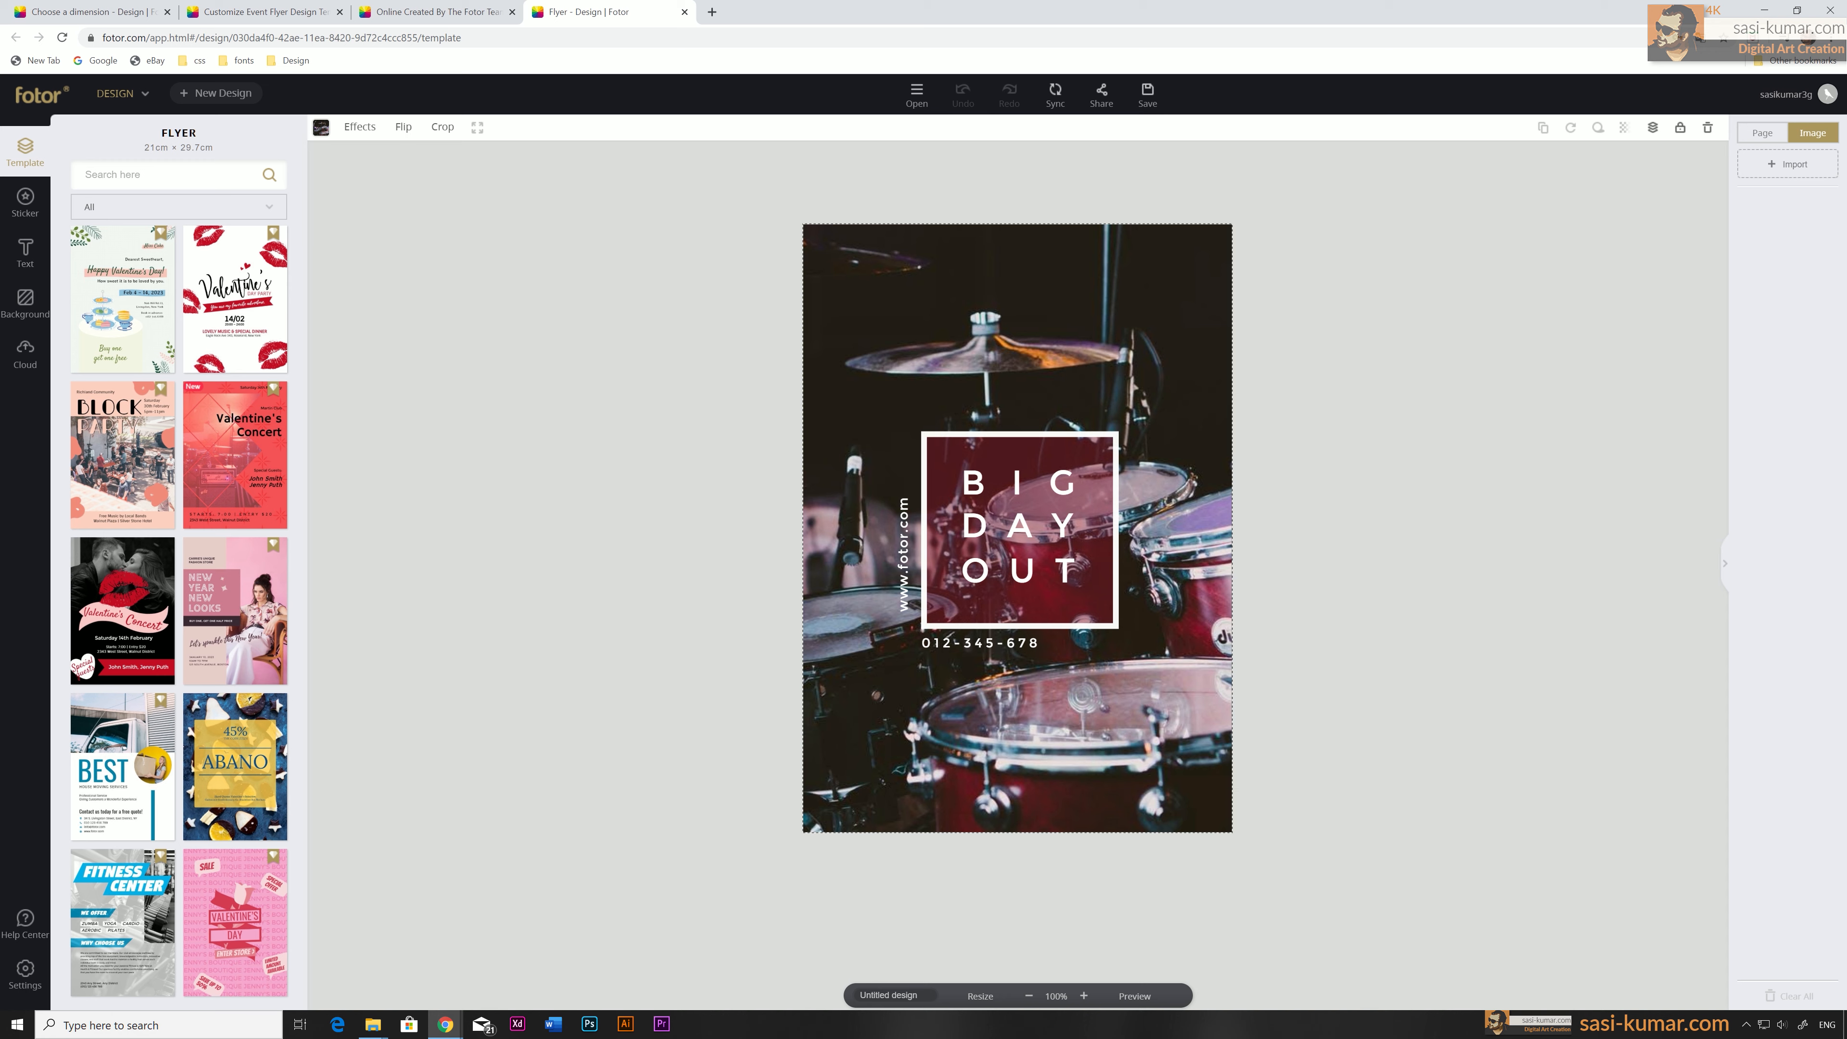
Search the flyer templates for "valentines day" and apply the "My Valentine" template with the two white doves.
{"action": "left_click", "coordinate": [139, 175]}
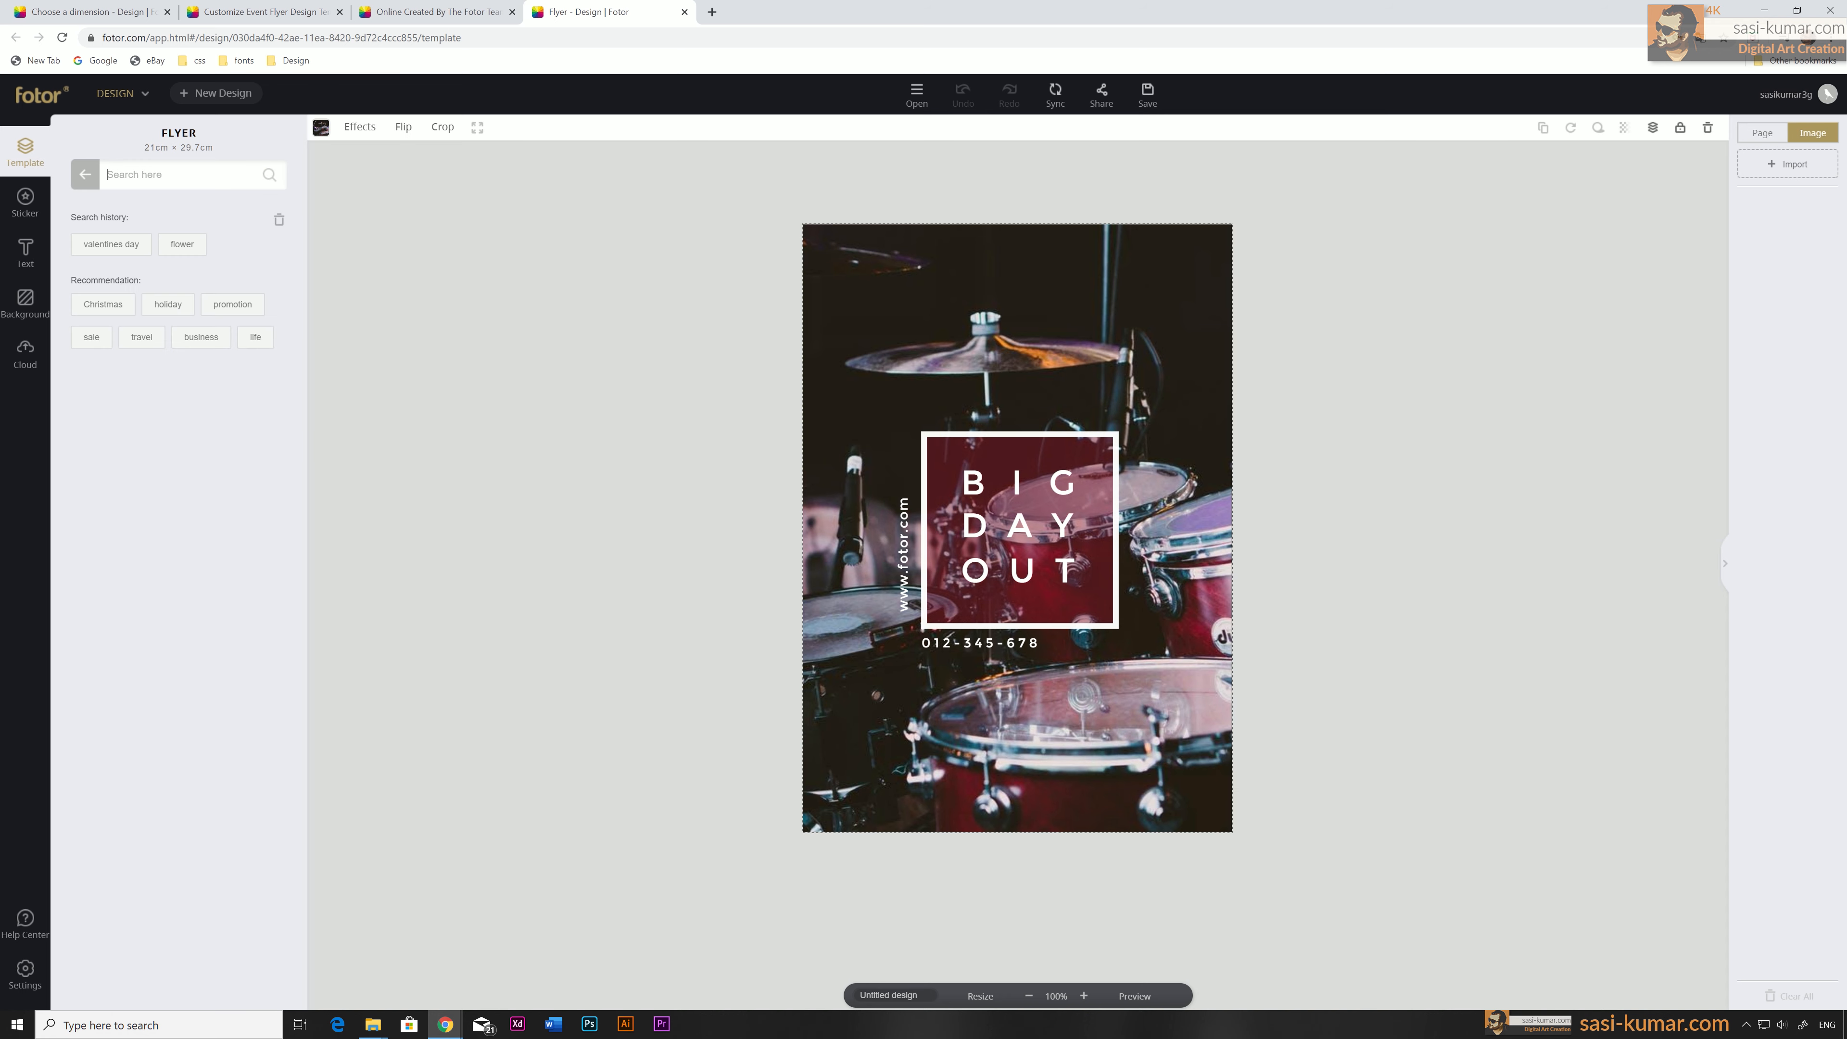
{"action": "type", "text": "valentines day"}
{"action": "key", "text": "Return"}
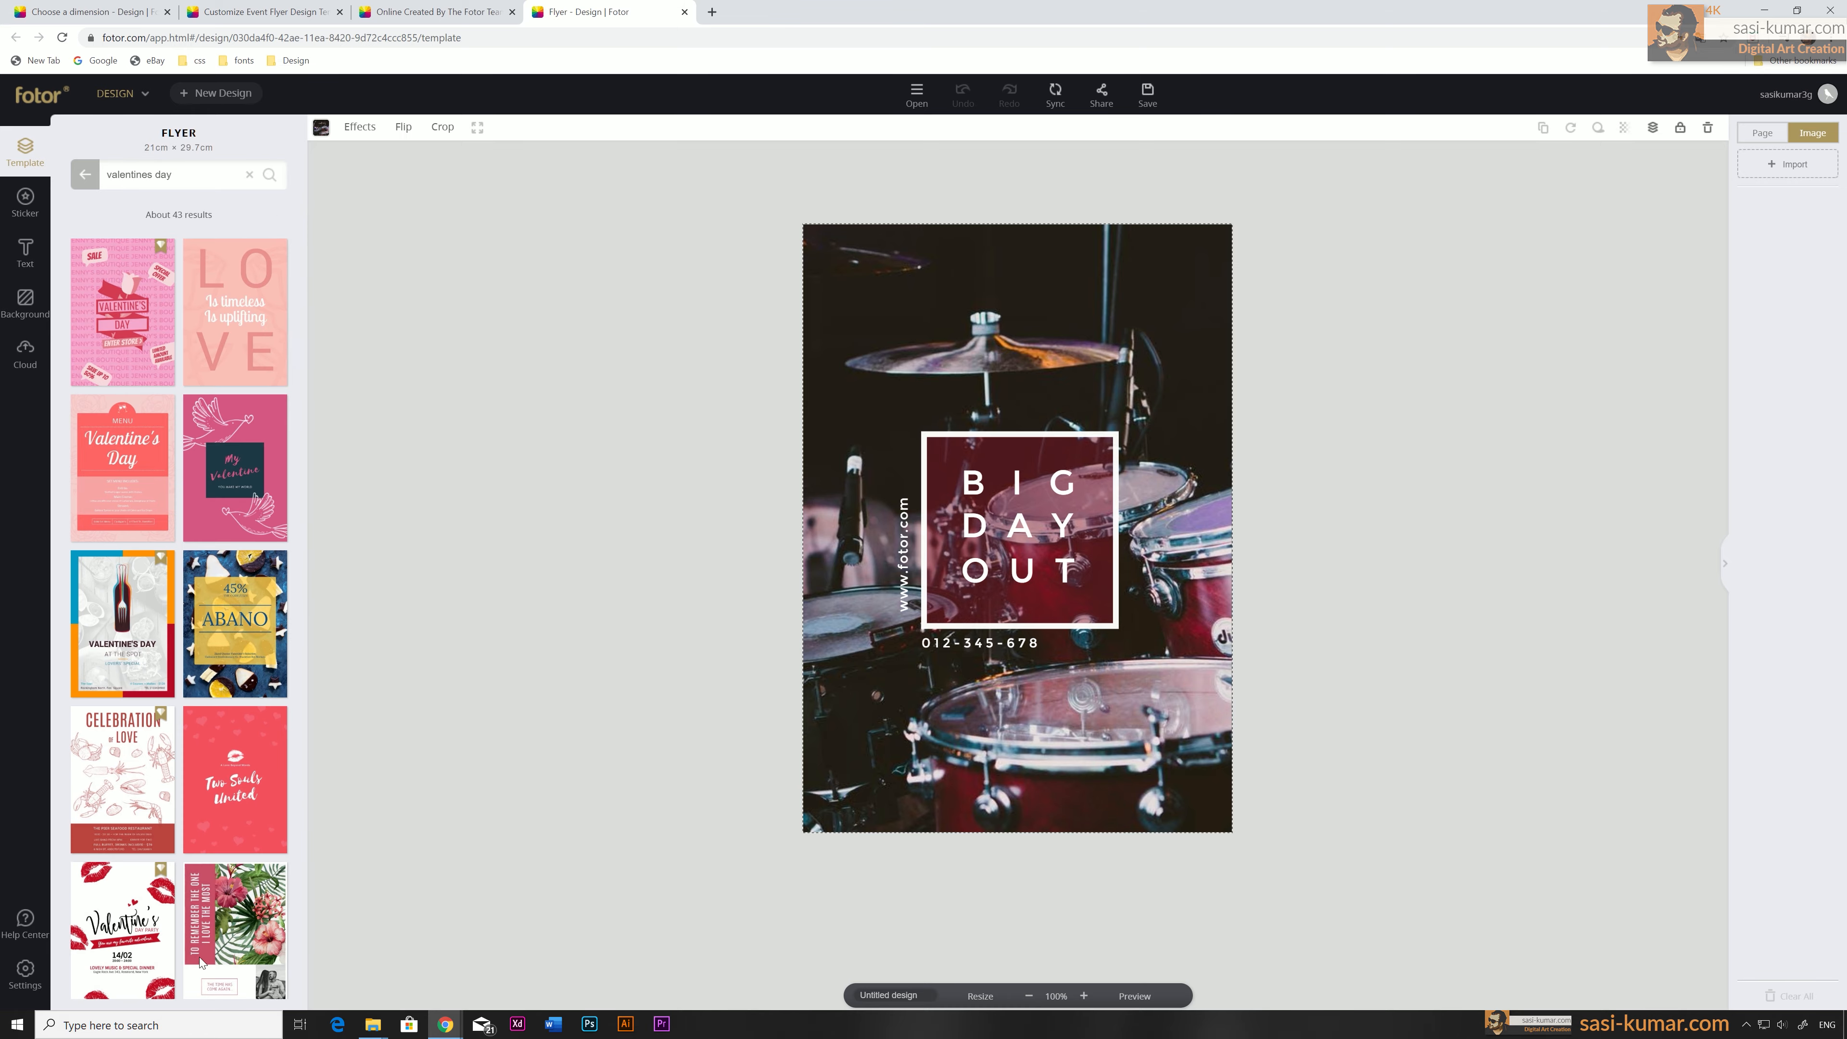
{"action": "scroll", "coordinate": [211, 649], "scroll_direction": "down", "scroll_amount": 10}
{"action": "scroll", "coordinate": [211, 649], "scroll_direction": "down", "scroll_amount": 10}
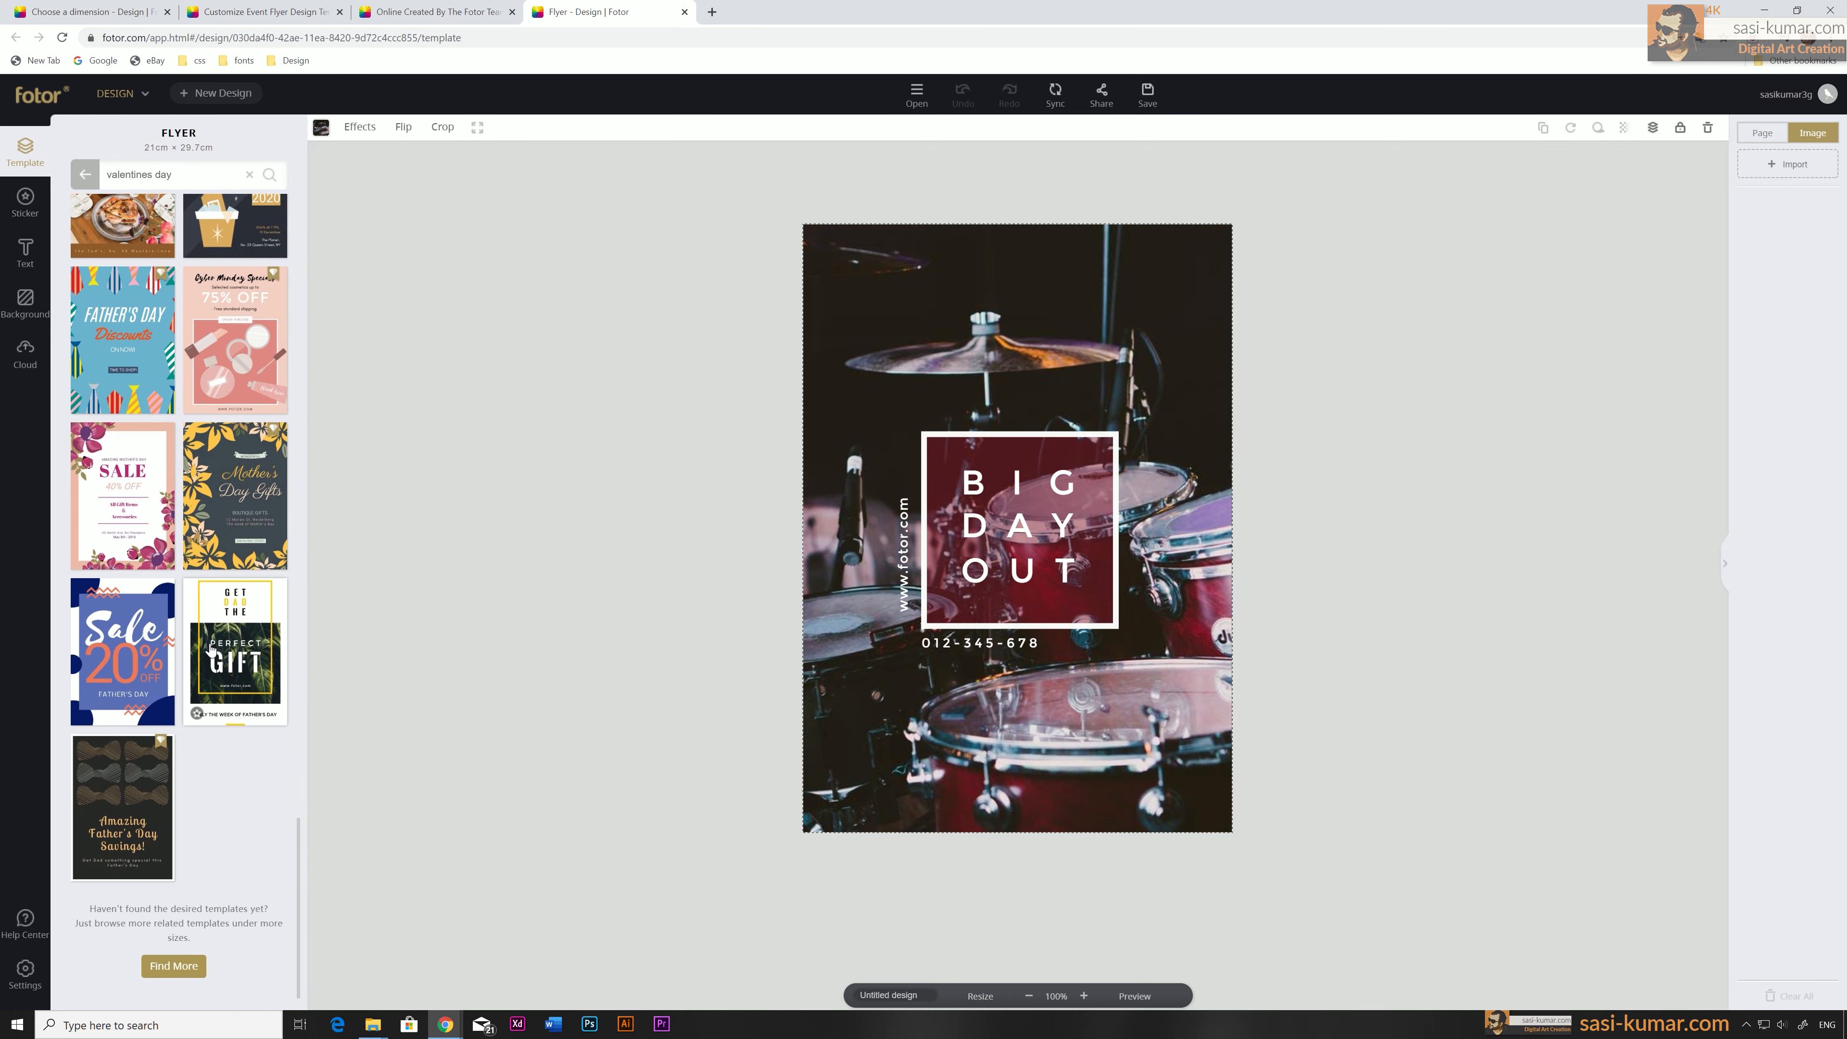
{"action": "scroll", "coordinate": [160, 768], "scroll_direction": "up", "scroll_amount": 8}
{"action": "scroll", "coordinate": [160, 767], "scroll_direction": "up", "scroll_amount": 10}
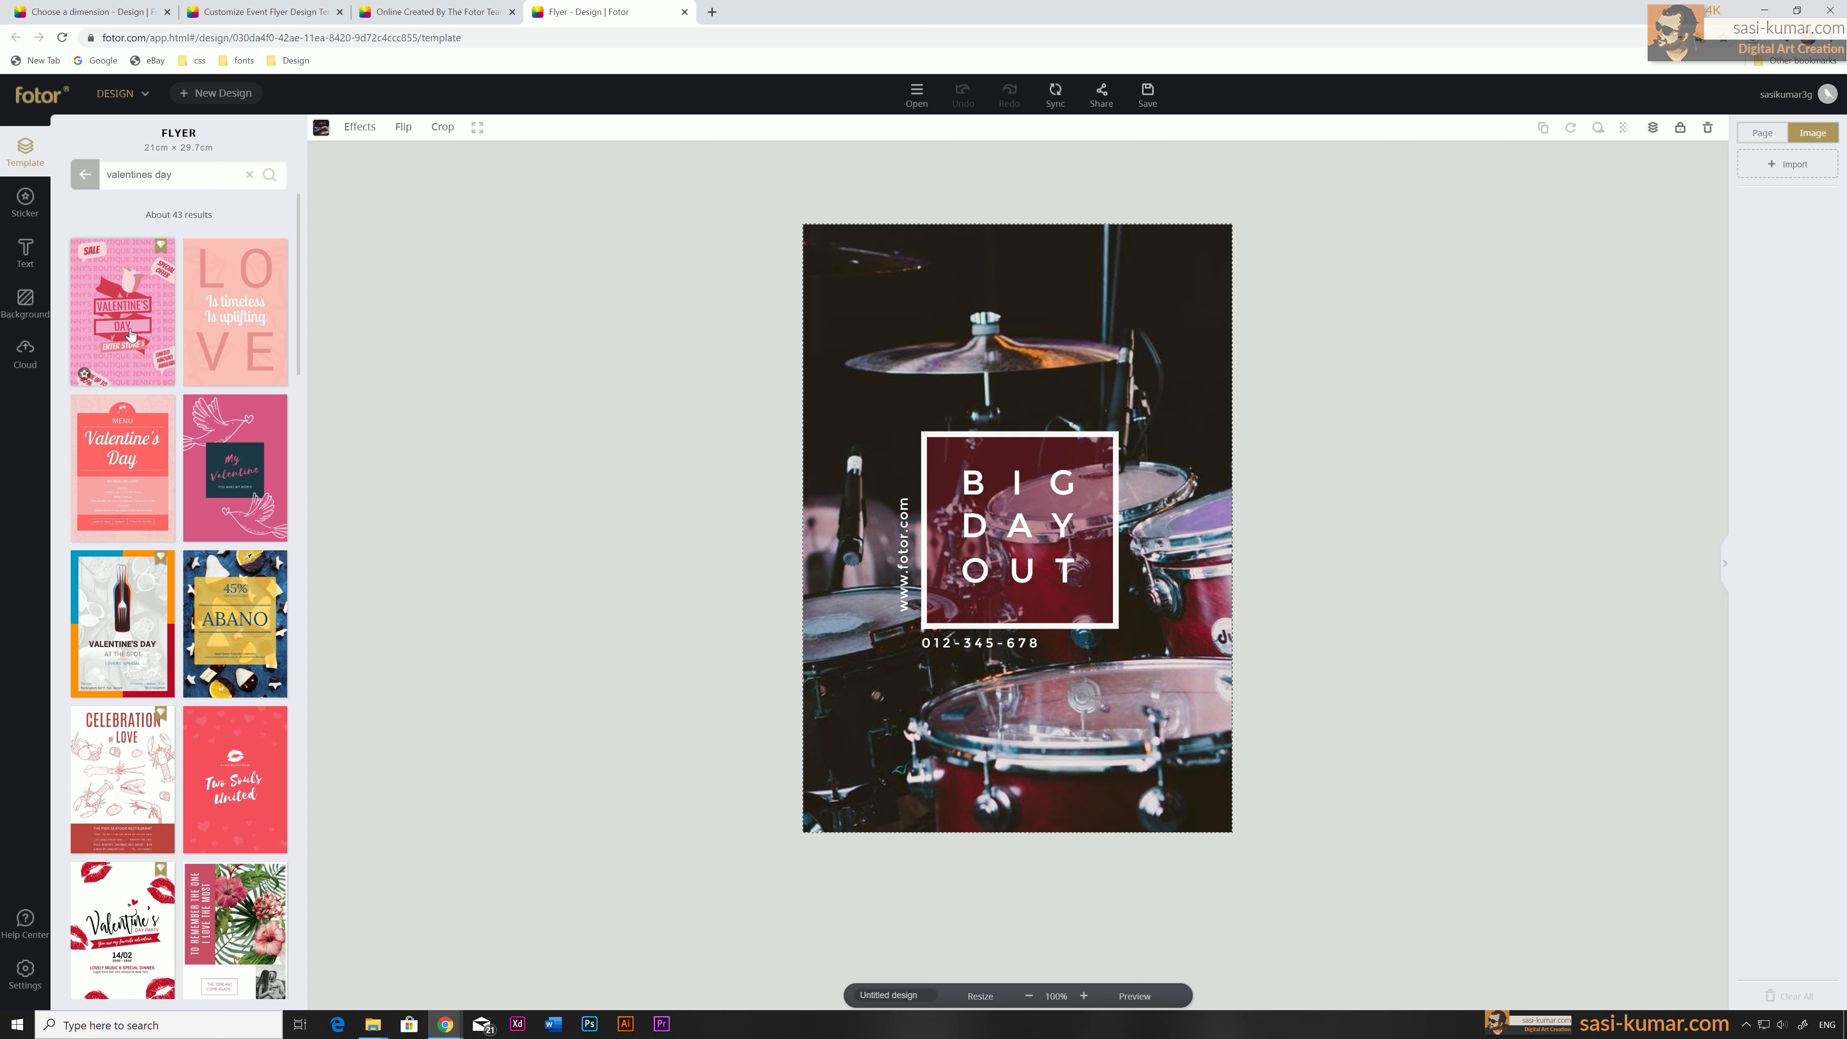
{"action": "left_click", "coordinate": [131, 328]}
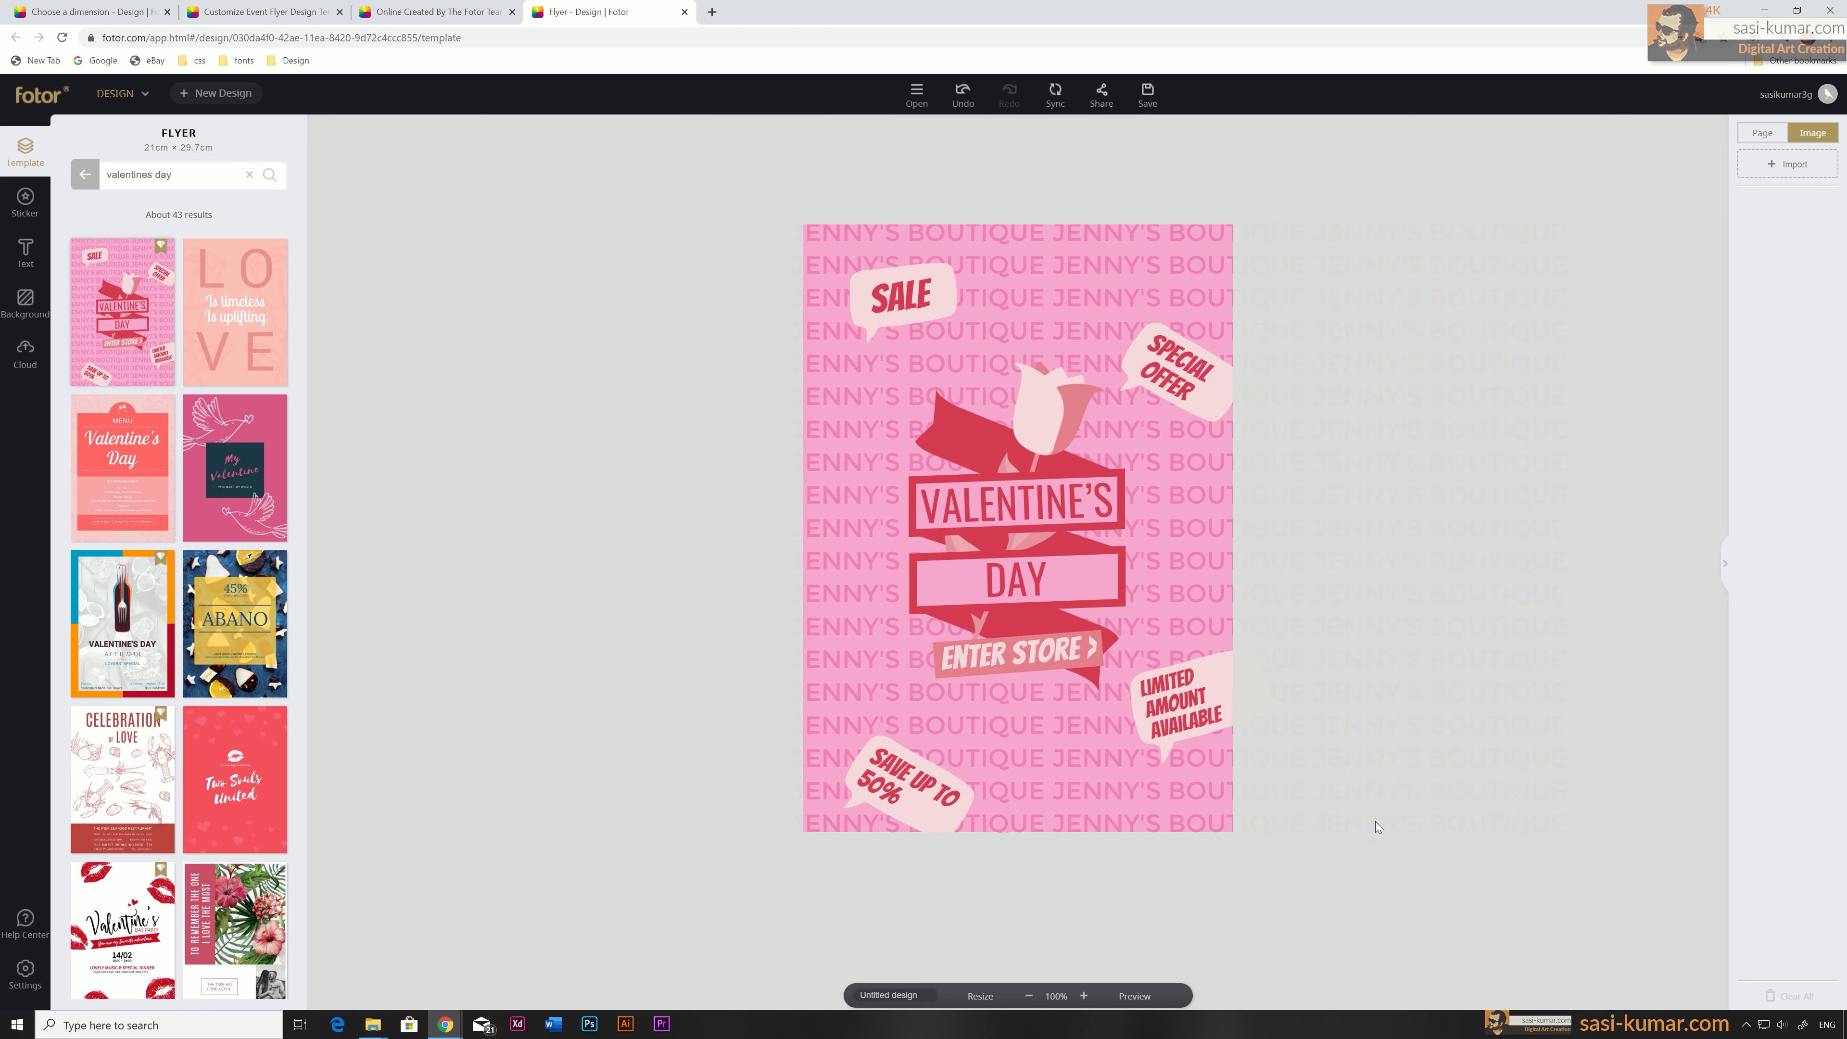
{"action": "left_click", "coordinate": [239, 460]}
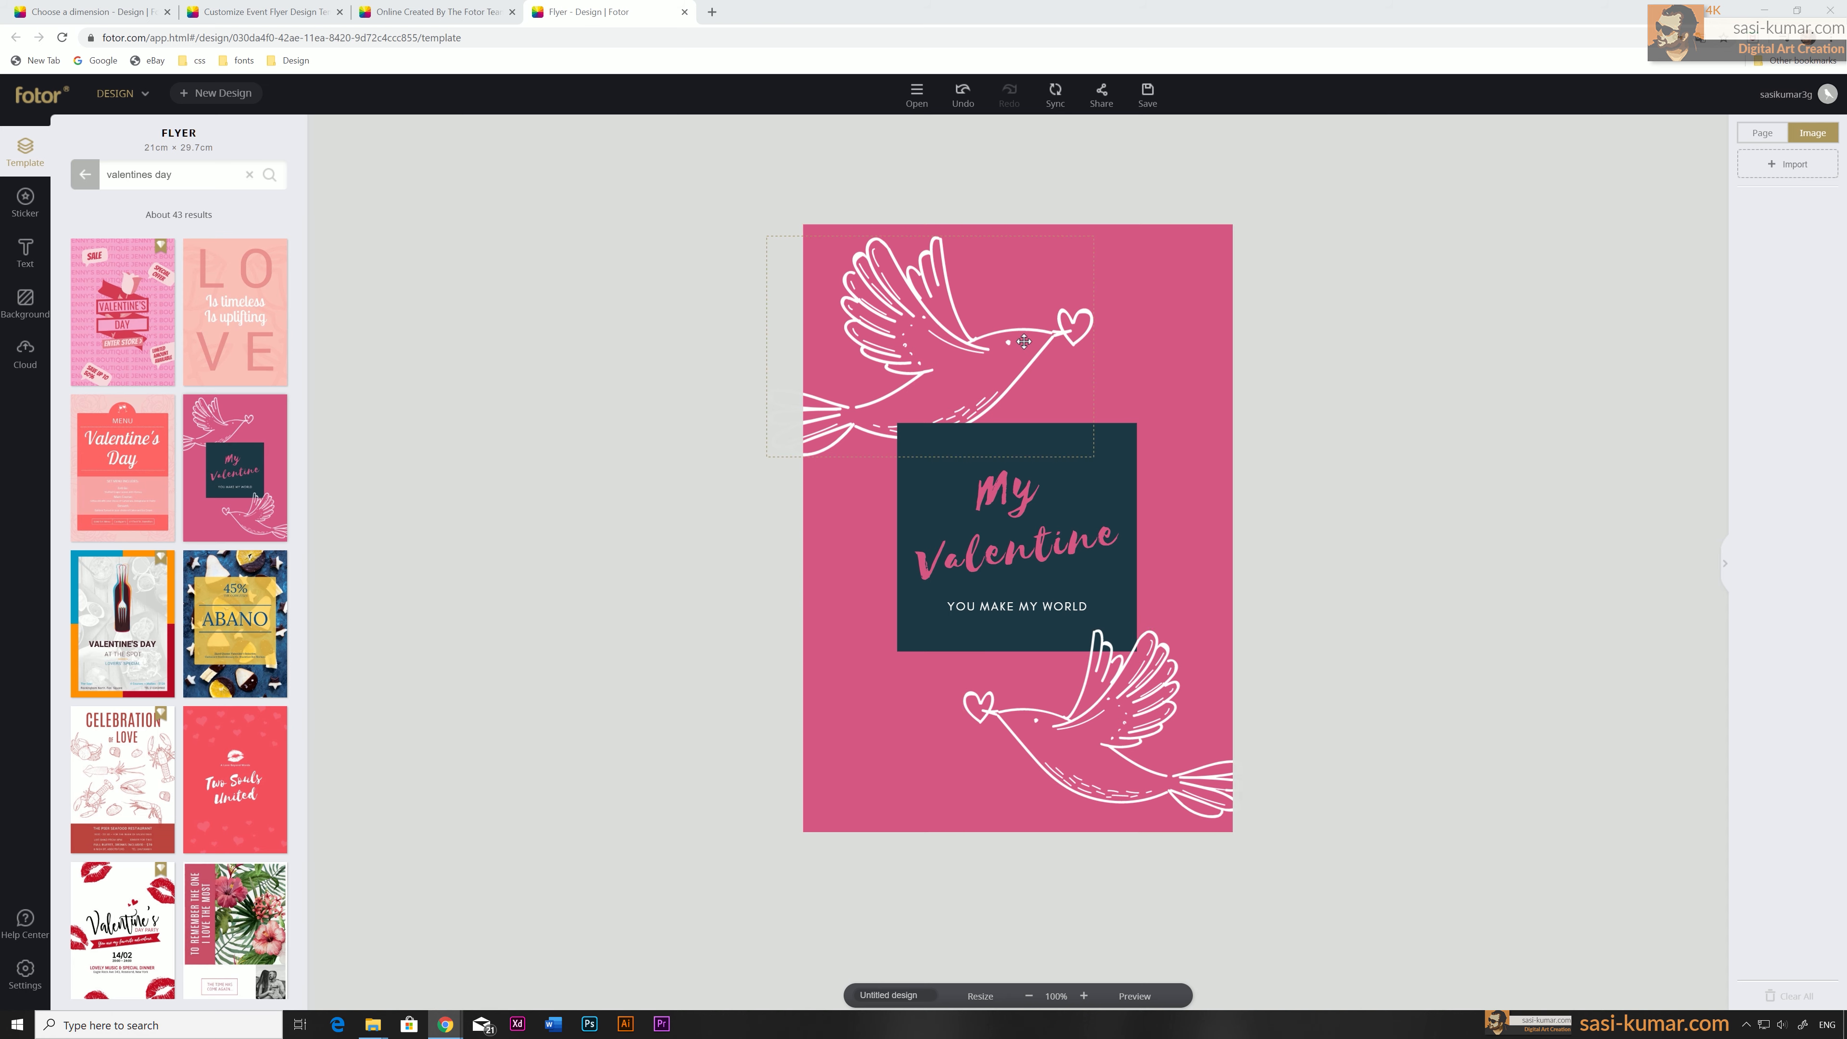
Change the flyer's background to the custom coral red #ff5957, after trying some default colours.
{"action": "left_click", "coordinate": [1197, 320]}
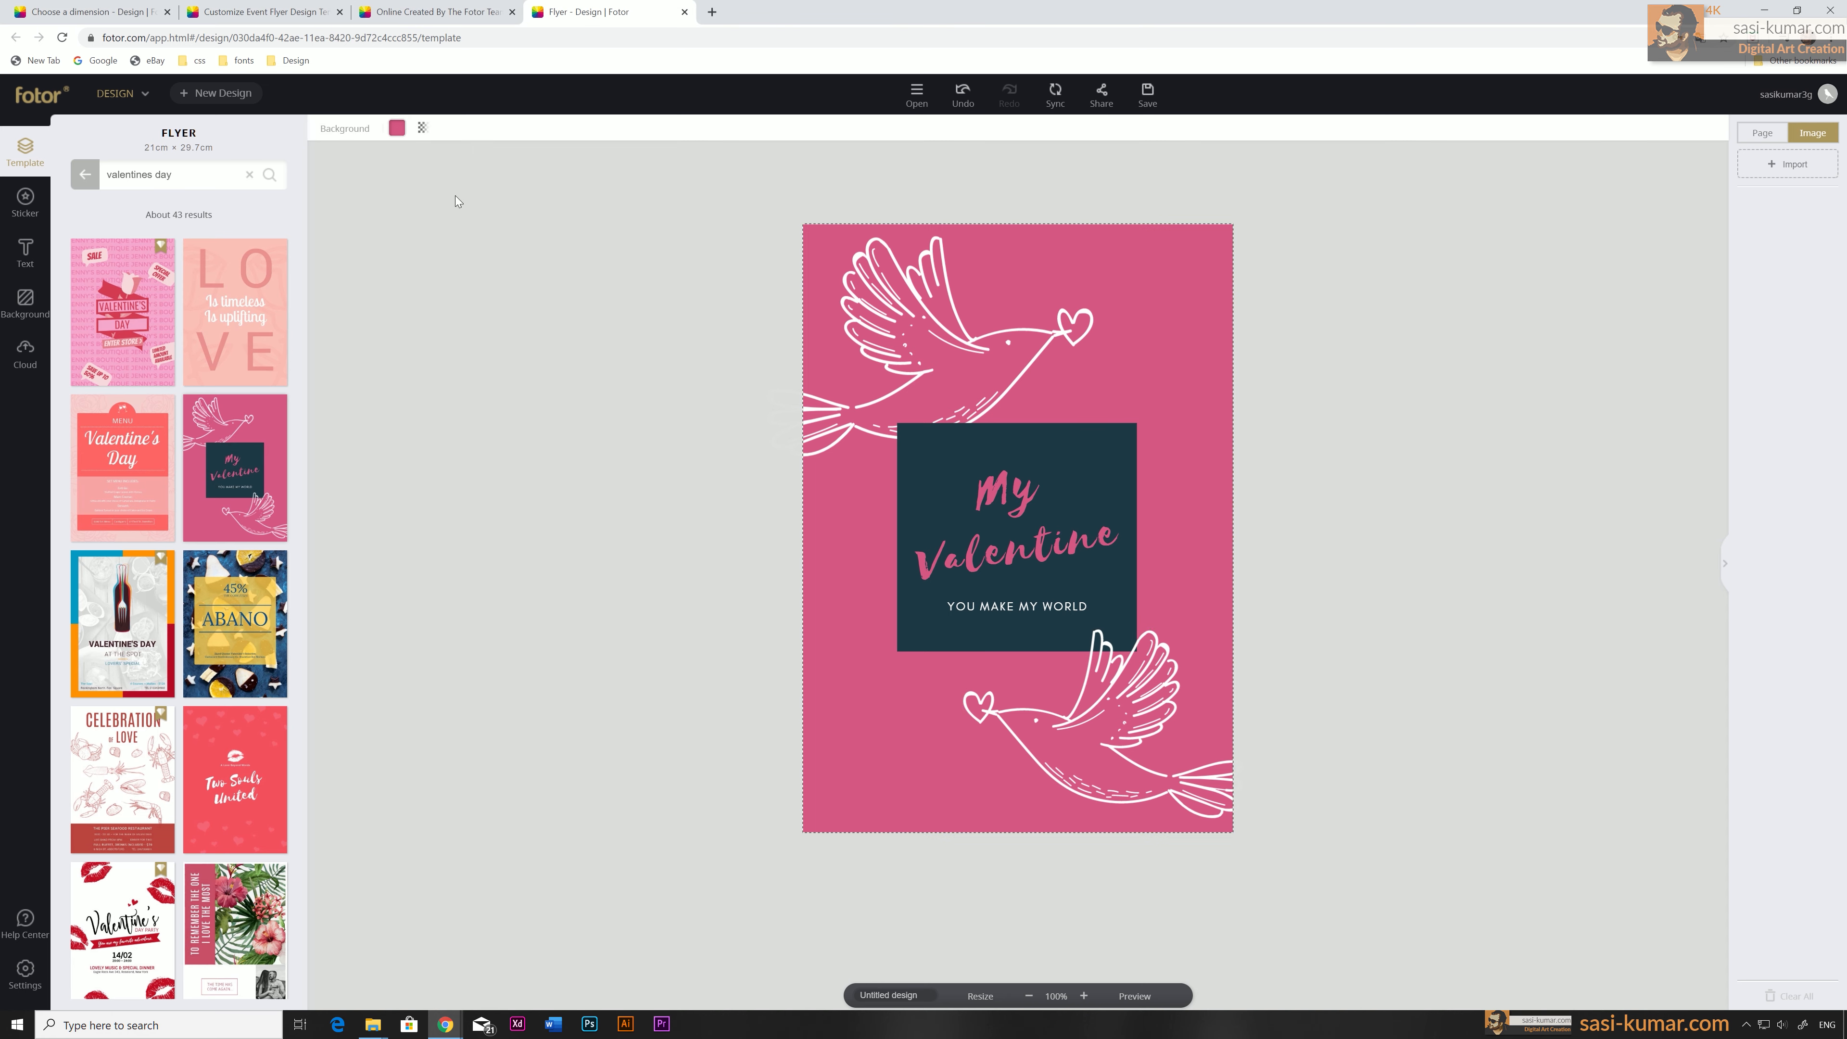
{"action": "left_click", "coordinate": [397, 128]}
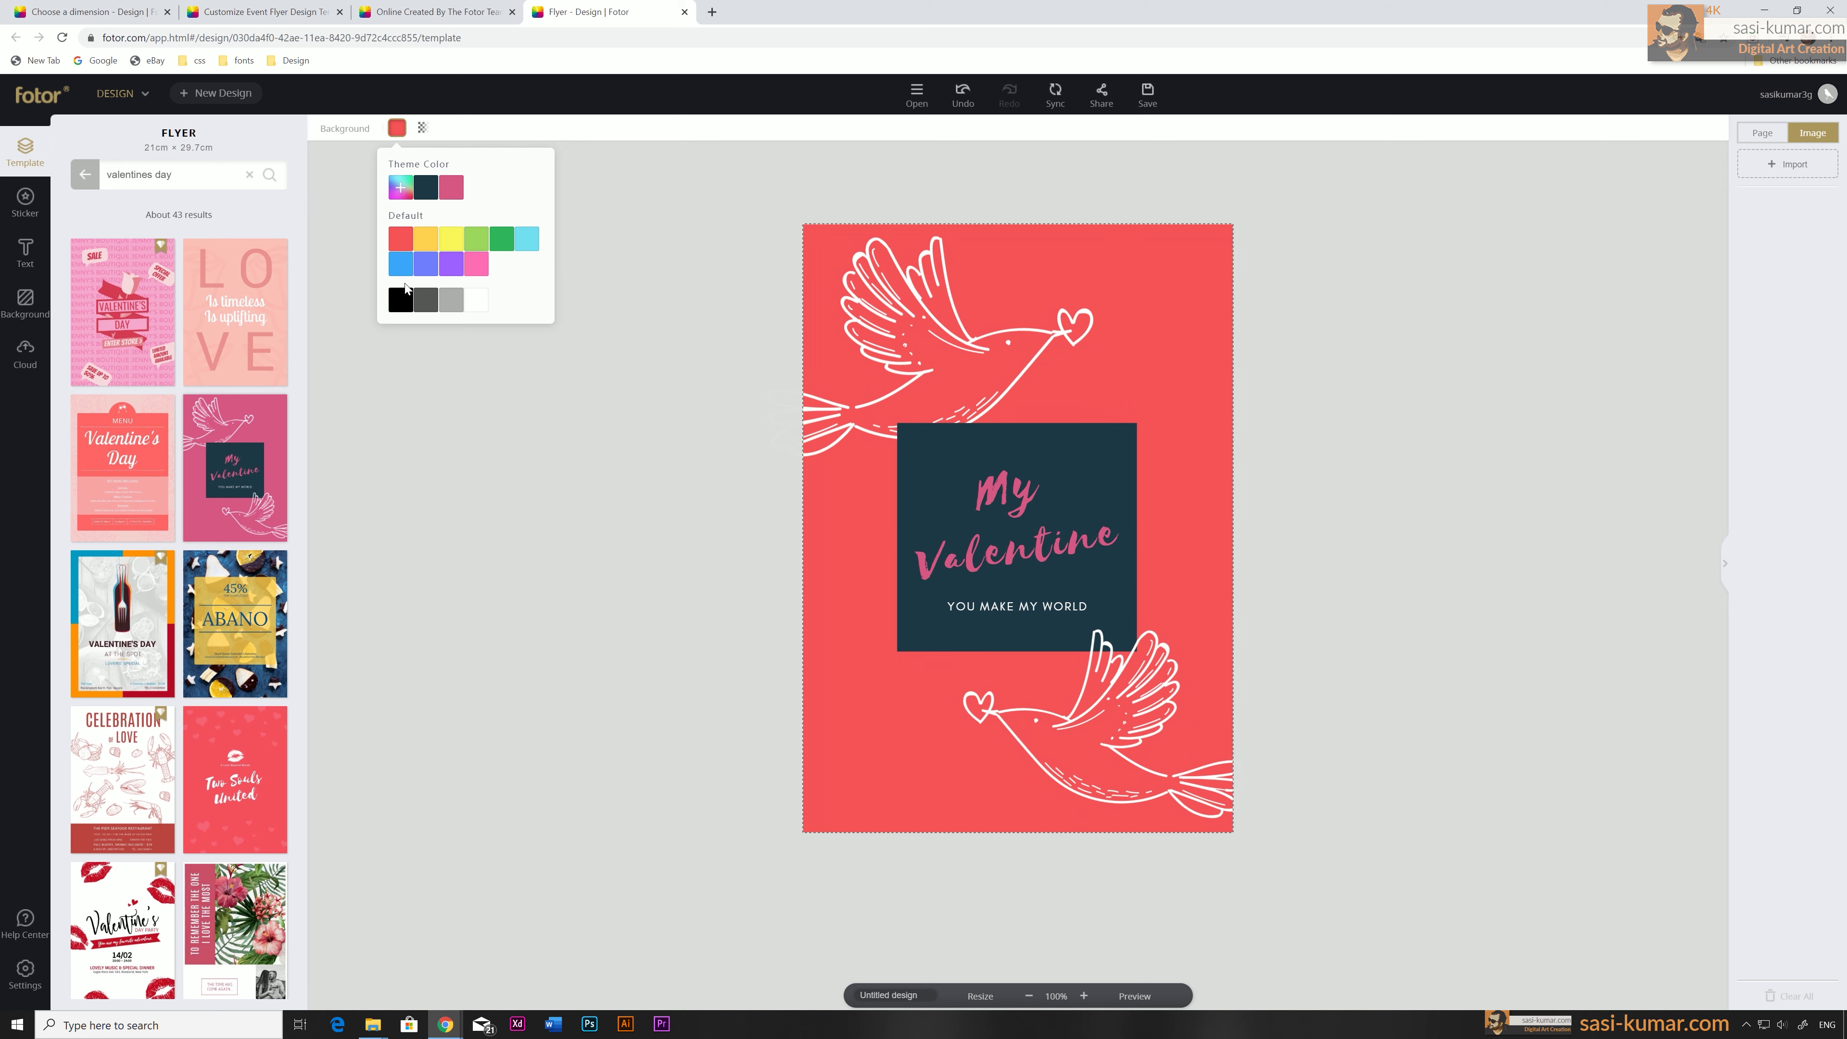
{"action": "left_click", "coordinate": [402, 269]}
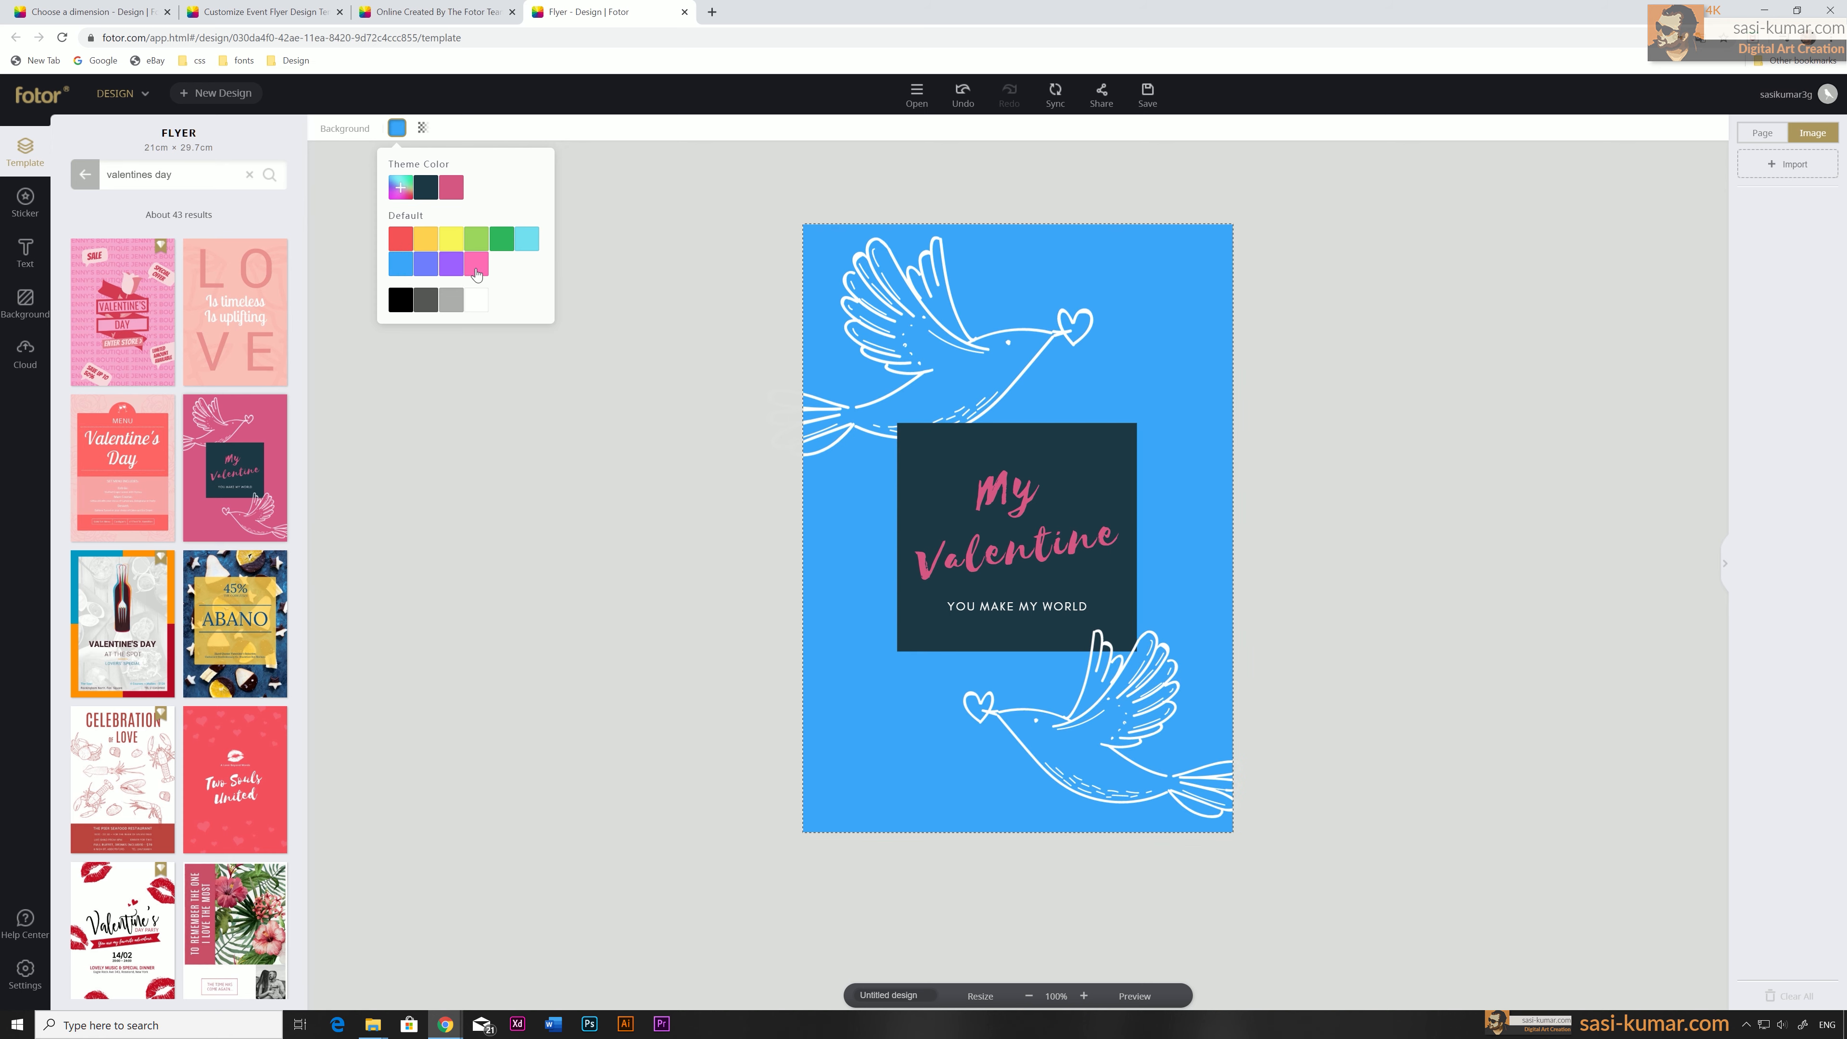
{"action": "left_click", "coordinate": [399, 191]}
{"action": "mouse_move", "coordinate": [540, 277]}
{"action": "left_mouse_down"}
{"action": "mouse_move", "coordinate": [539, 293]}
{"action": "mouse_move", "coordinate": [548, 277]}
{"action": "left_mouse_up"}
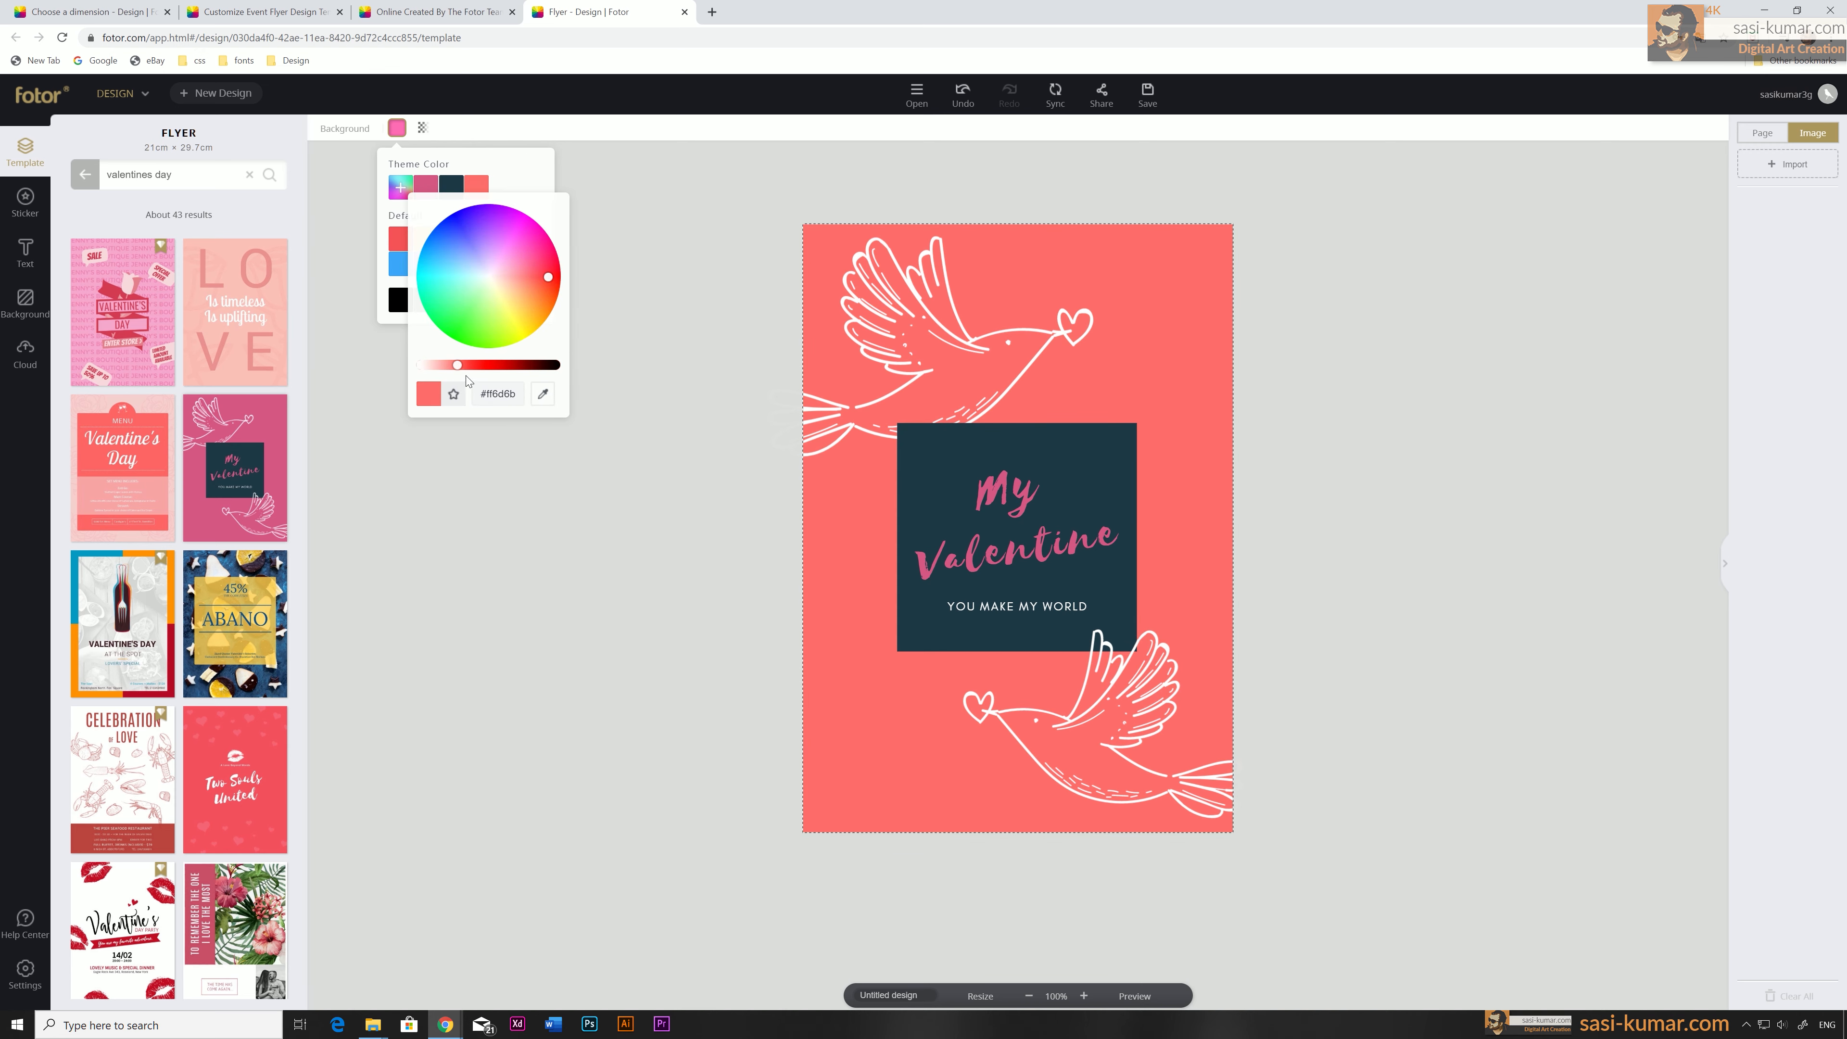
{"action": "mouse_move", "coordinate": [459, 365]}
{"action": "left_mouse_down"}
{"action": "mouse_move", "coordinate": [483, 365]}
{"action": "mouse_move", "coordinate": [464, 366]}
{"action": "left_mouse_up"}
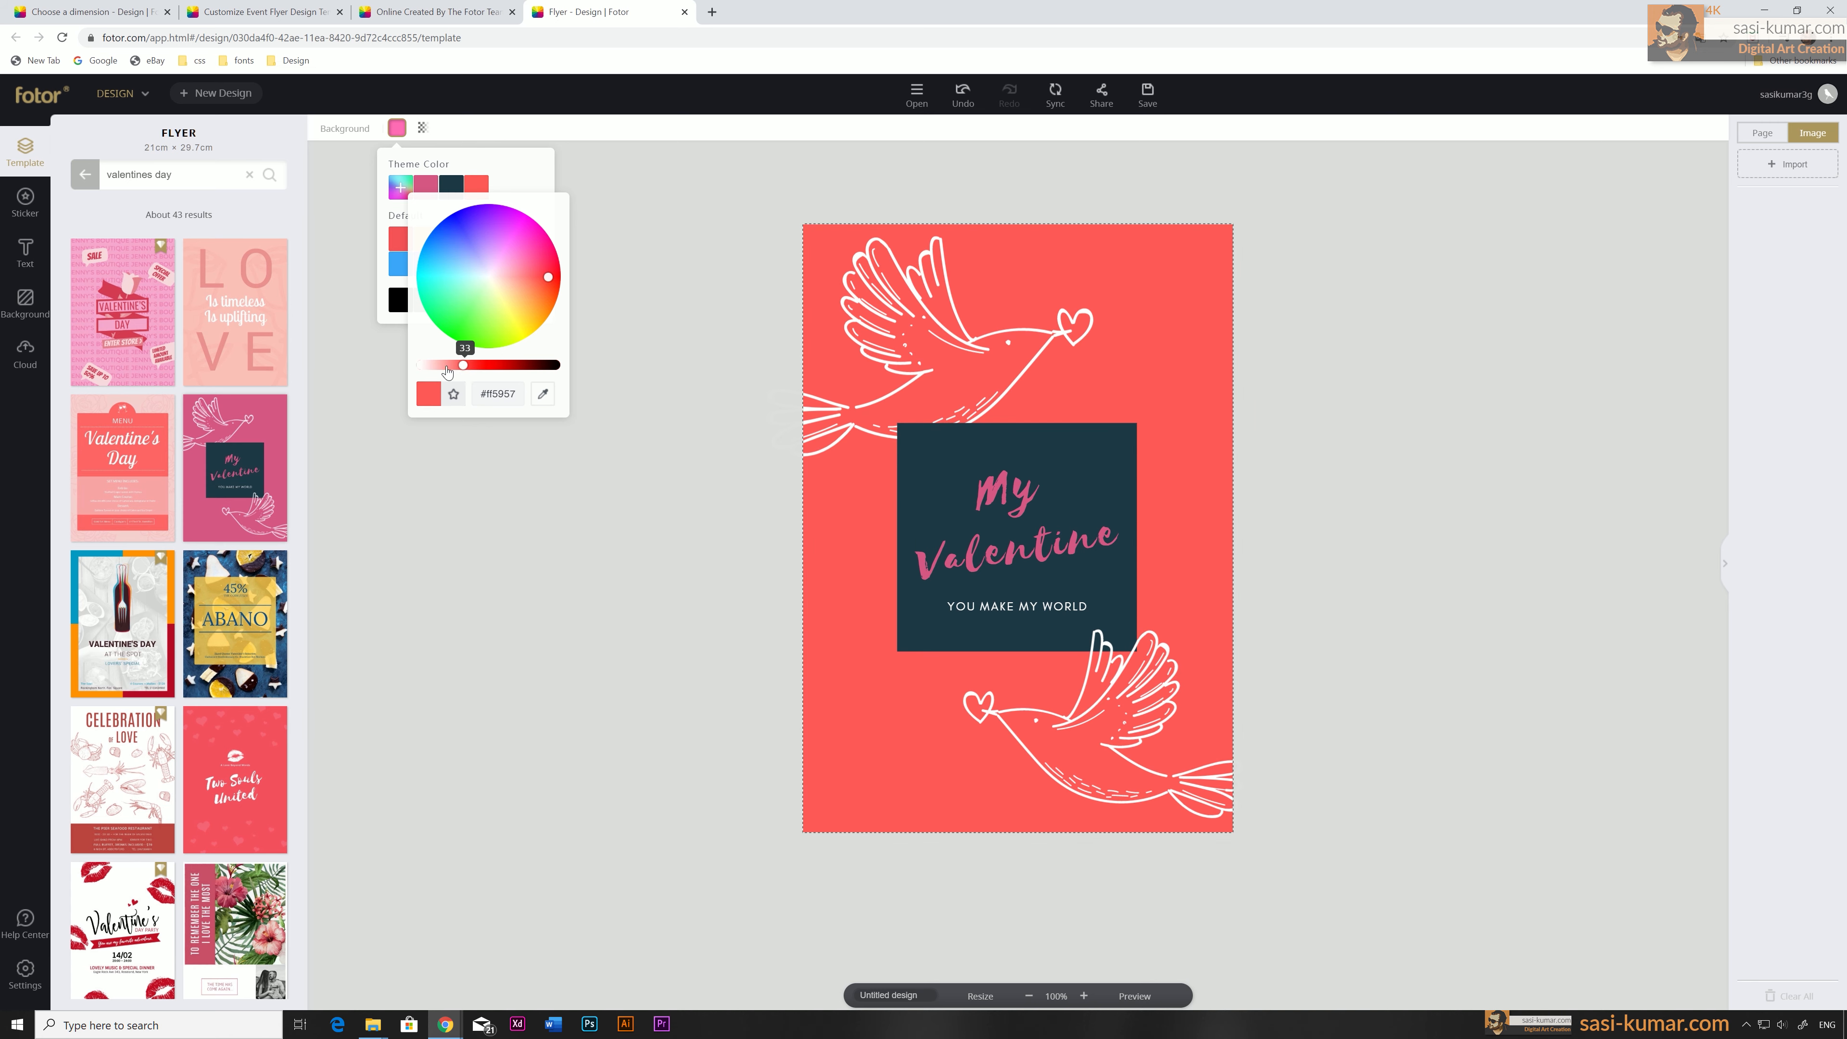
{"action": "left_click", "coordinate": [709, 633]}
Replace the "My Valentine" headline with "Happy Valenties Day", placing each word on its own line.
{"action": "left_click", "coordinate": [1011, 504]}
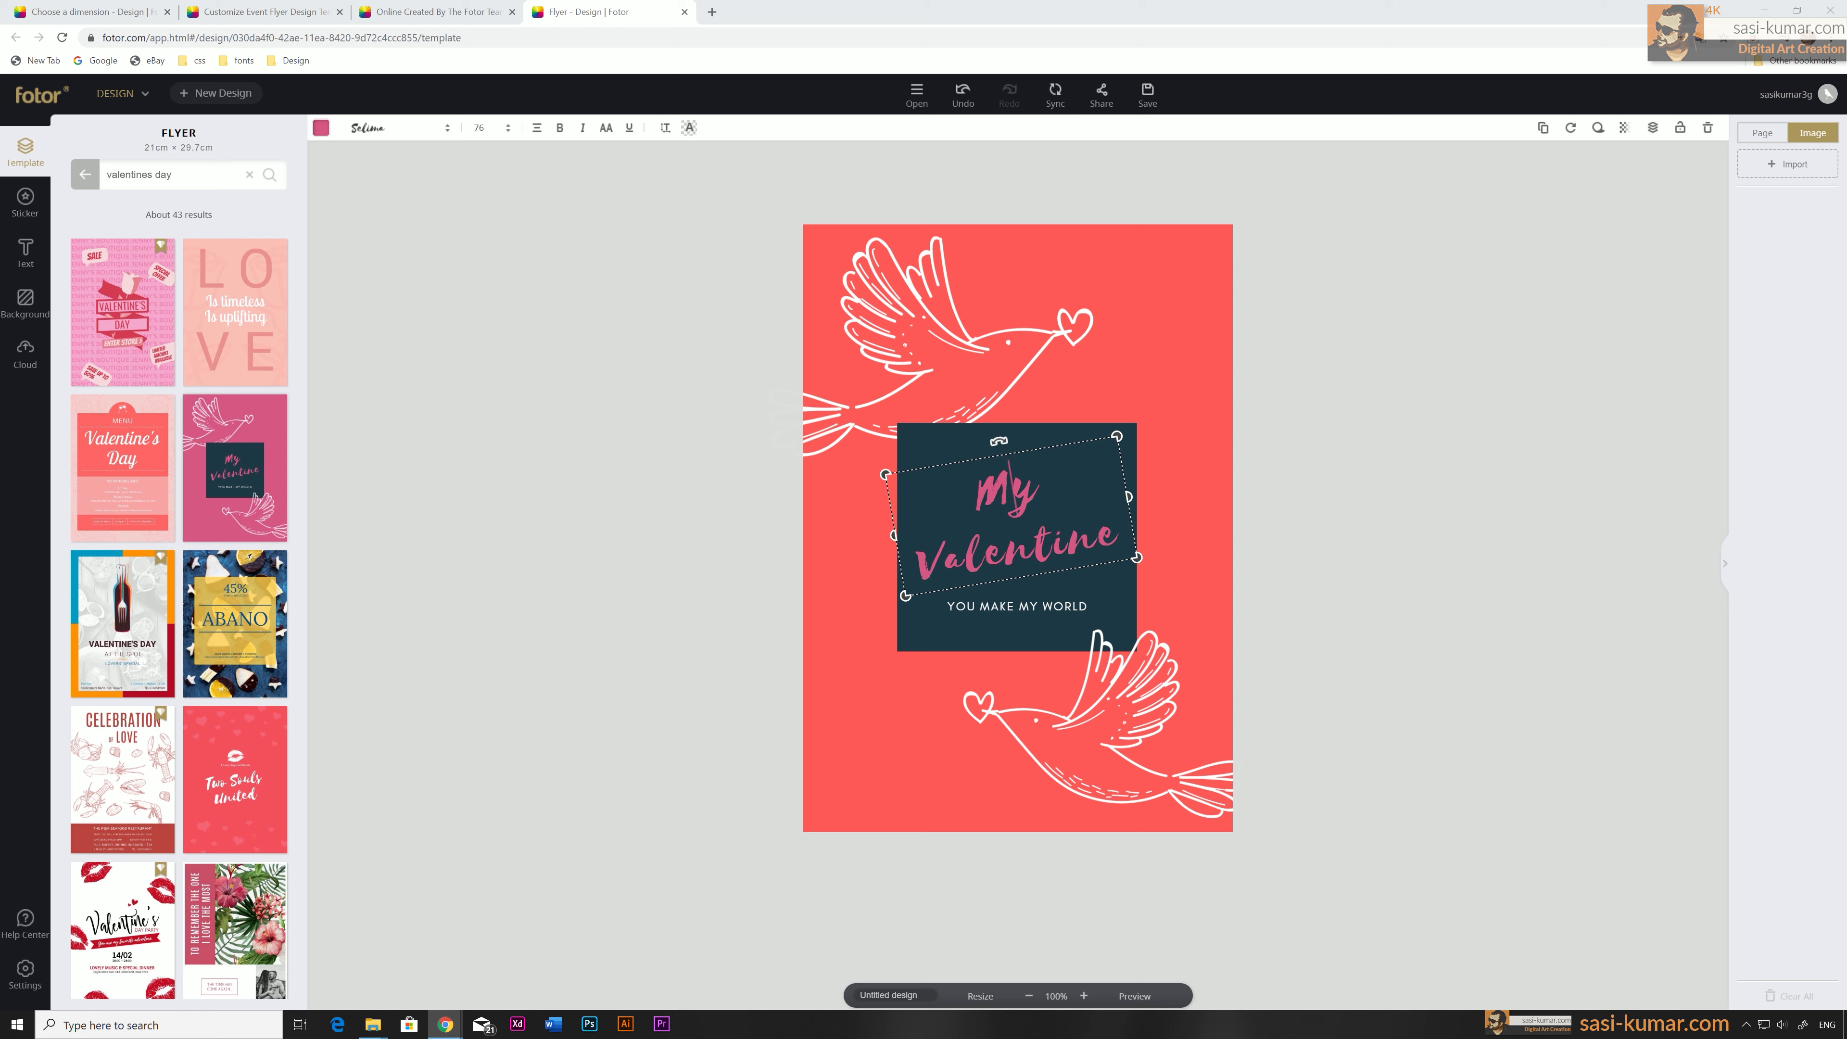
{"action": "double_click", "coordinate": [1011, 488]}
{"action": "type", "text": "Happy"}
{"action": "key", "text": "Return"}
{"action": "type", "text": "Va"}
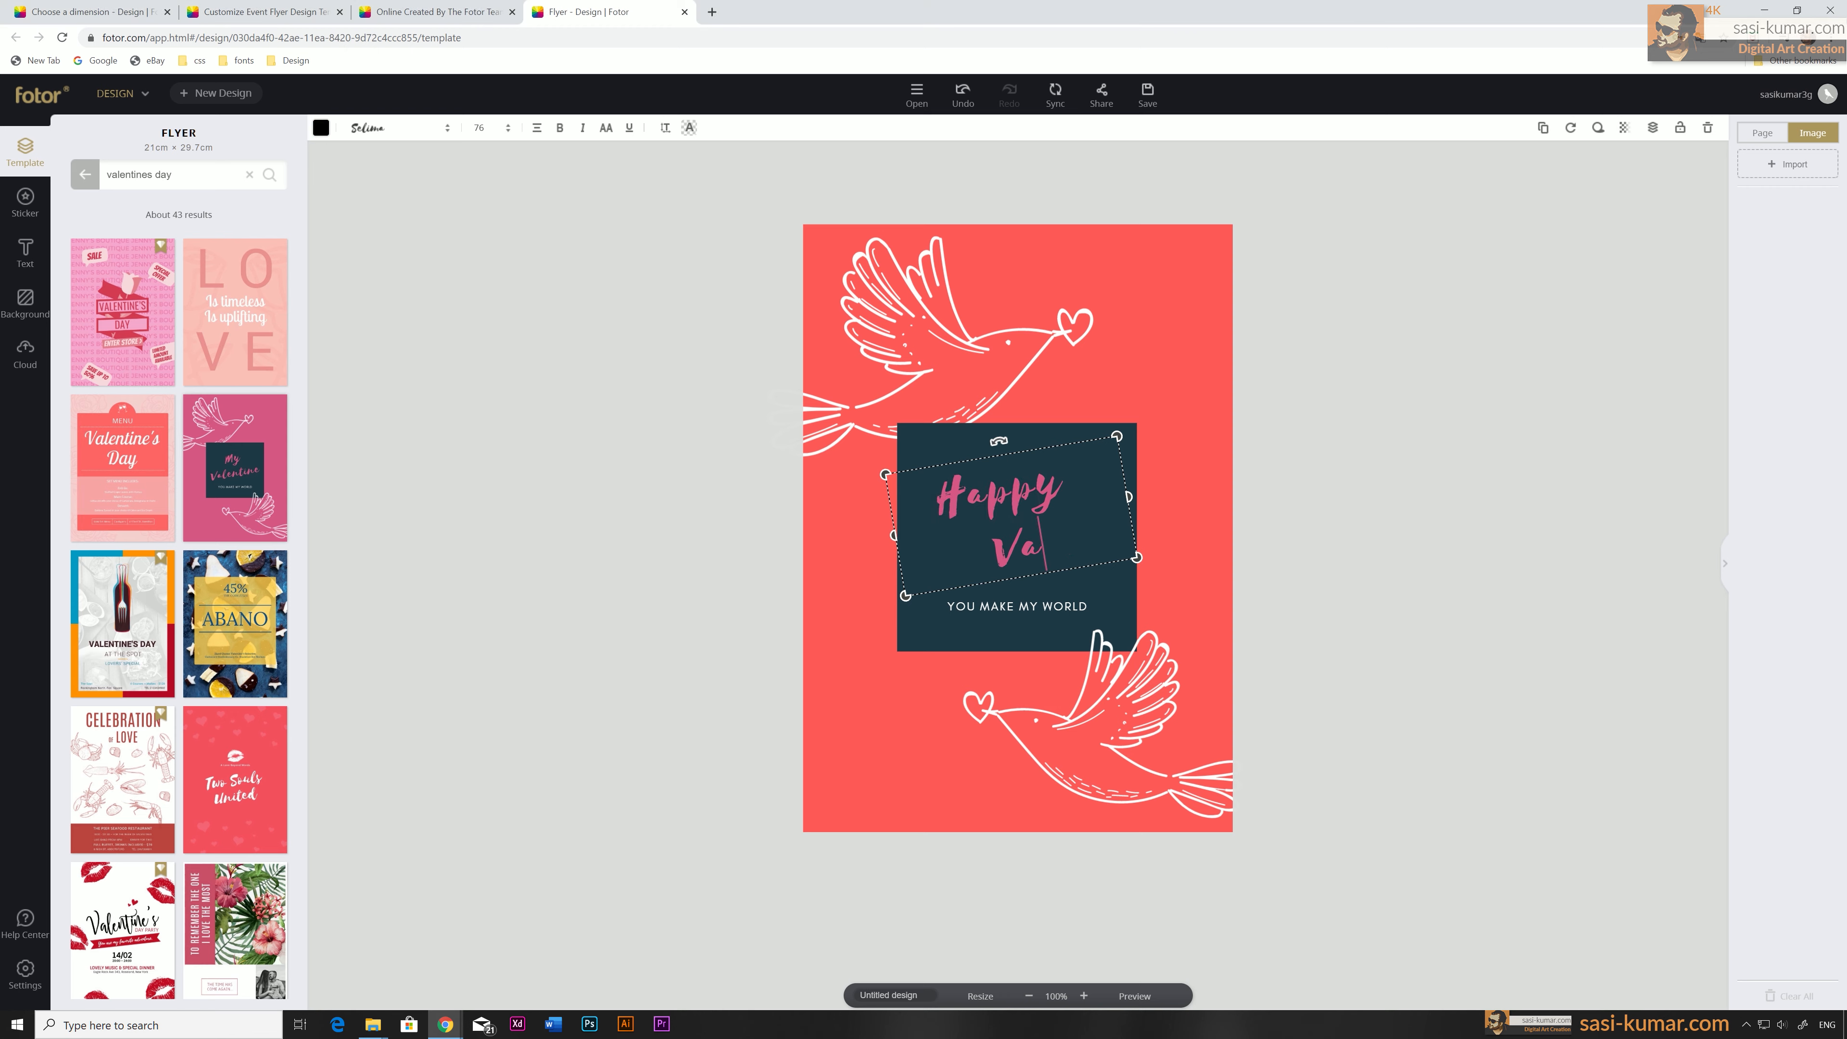
{"action": "type", "text": "lenties D"}
{"action": "key", "text": "Return"}
{"action": "type", "text": "Day"}
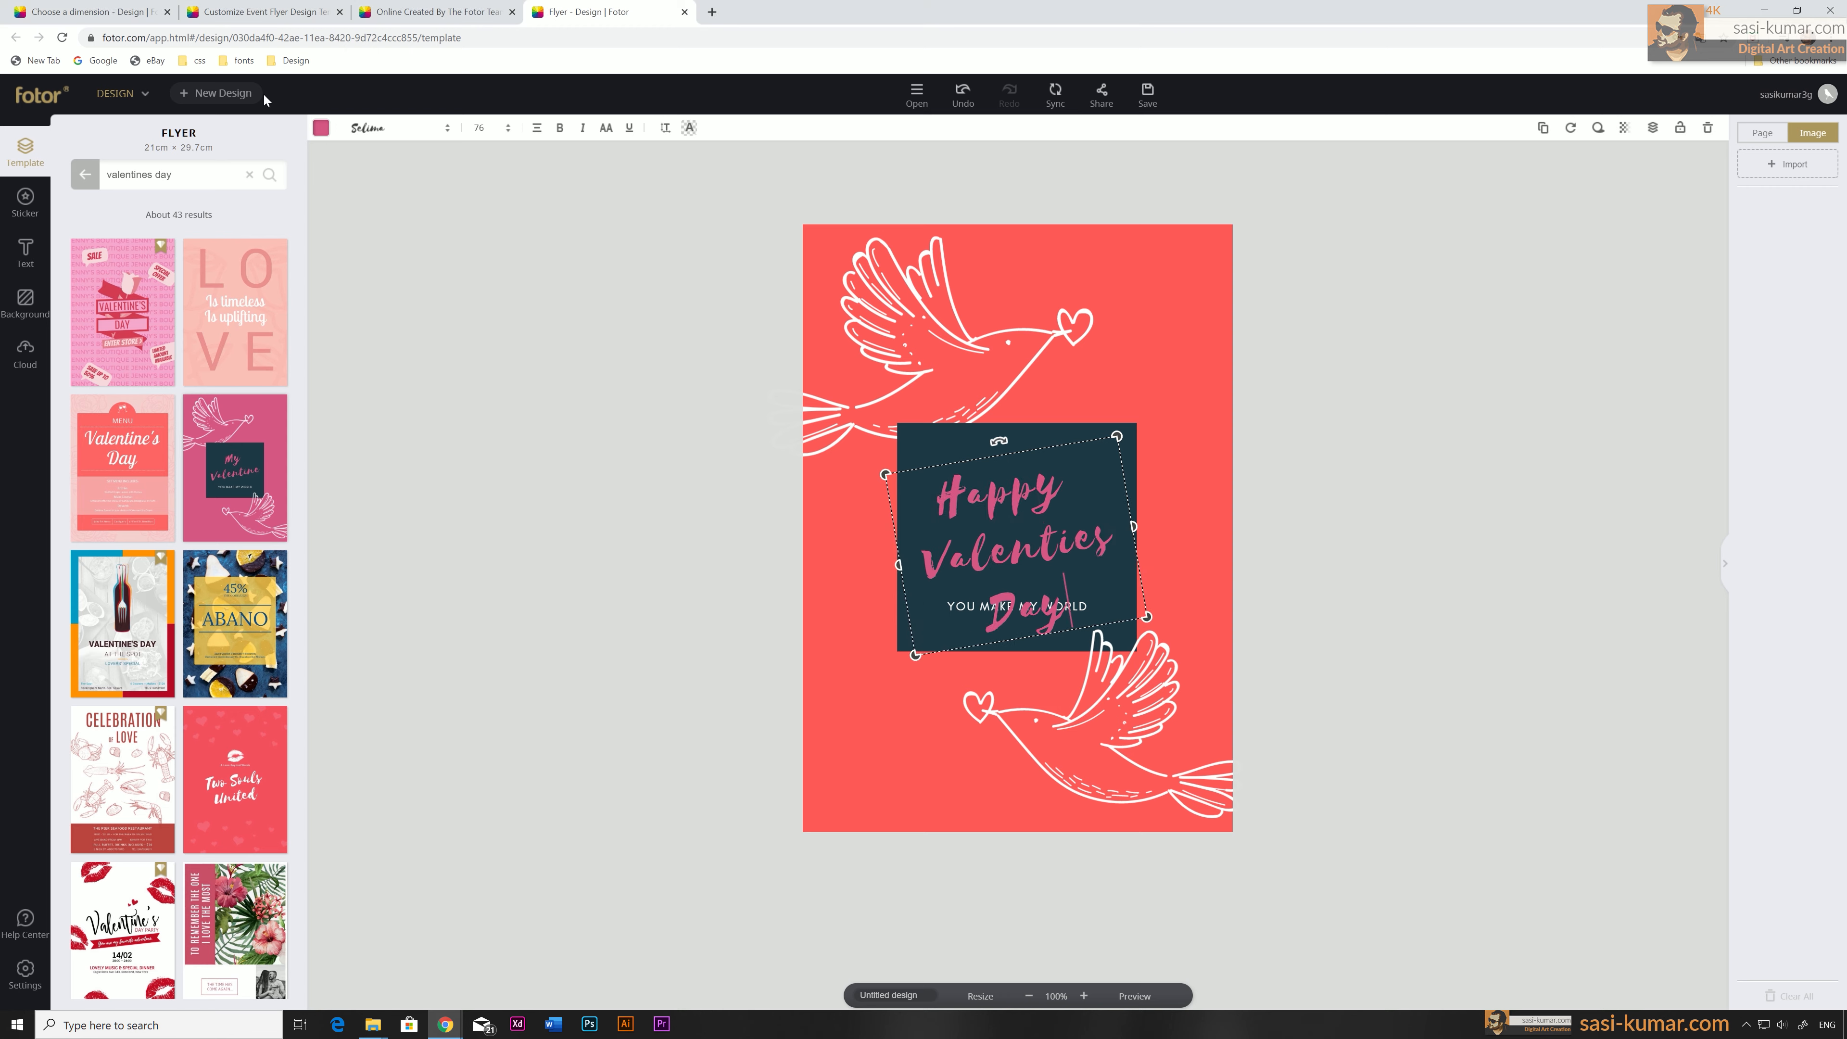
Move the "YOU MAKE MY WORLD" tagline near the flyer's bottom edge and centre the headline on the dark square.
{"action": "left_click_drag", "start_coordinate": [987, 487], "coordinate": [985, 396]}
{"action": "left_click_drag", "start_coordinate": [972, 609], "coordinate": [978, 809]}
{"action": "left_click_drag", "start_coordinate": [990, 409], "coordinate": [999, 484]}
Enlarge the dark square behind the headline on all sides.
{"action": "left_click", "coordinate": [1137, 650]}
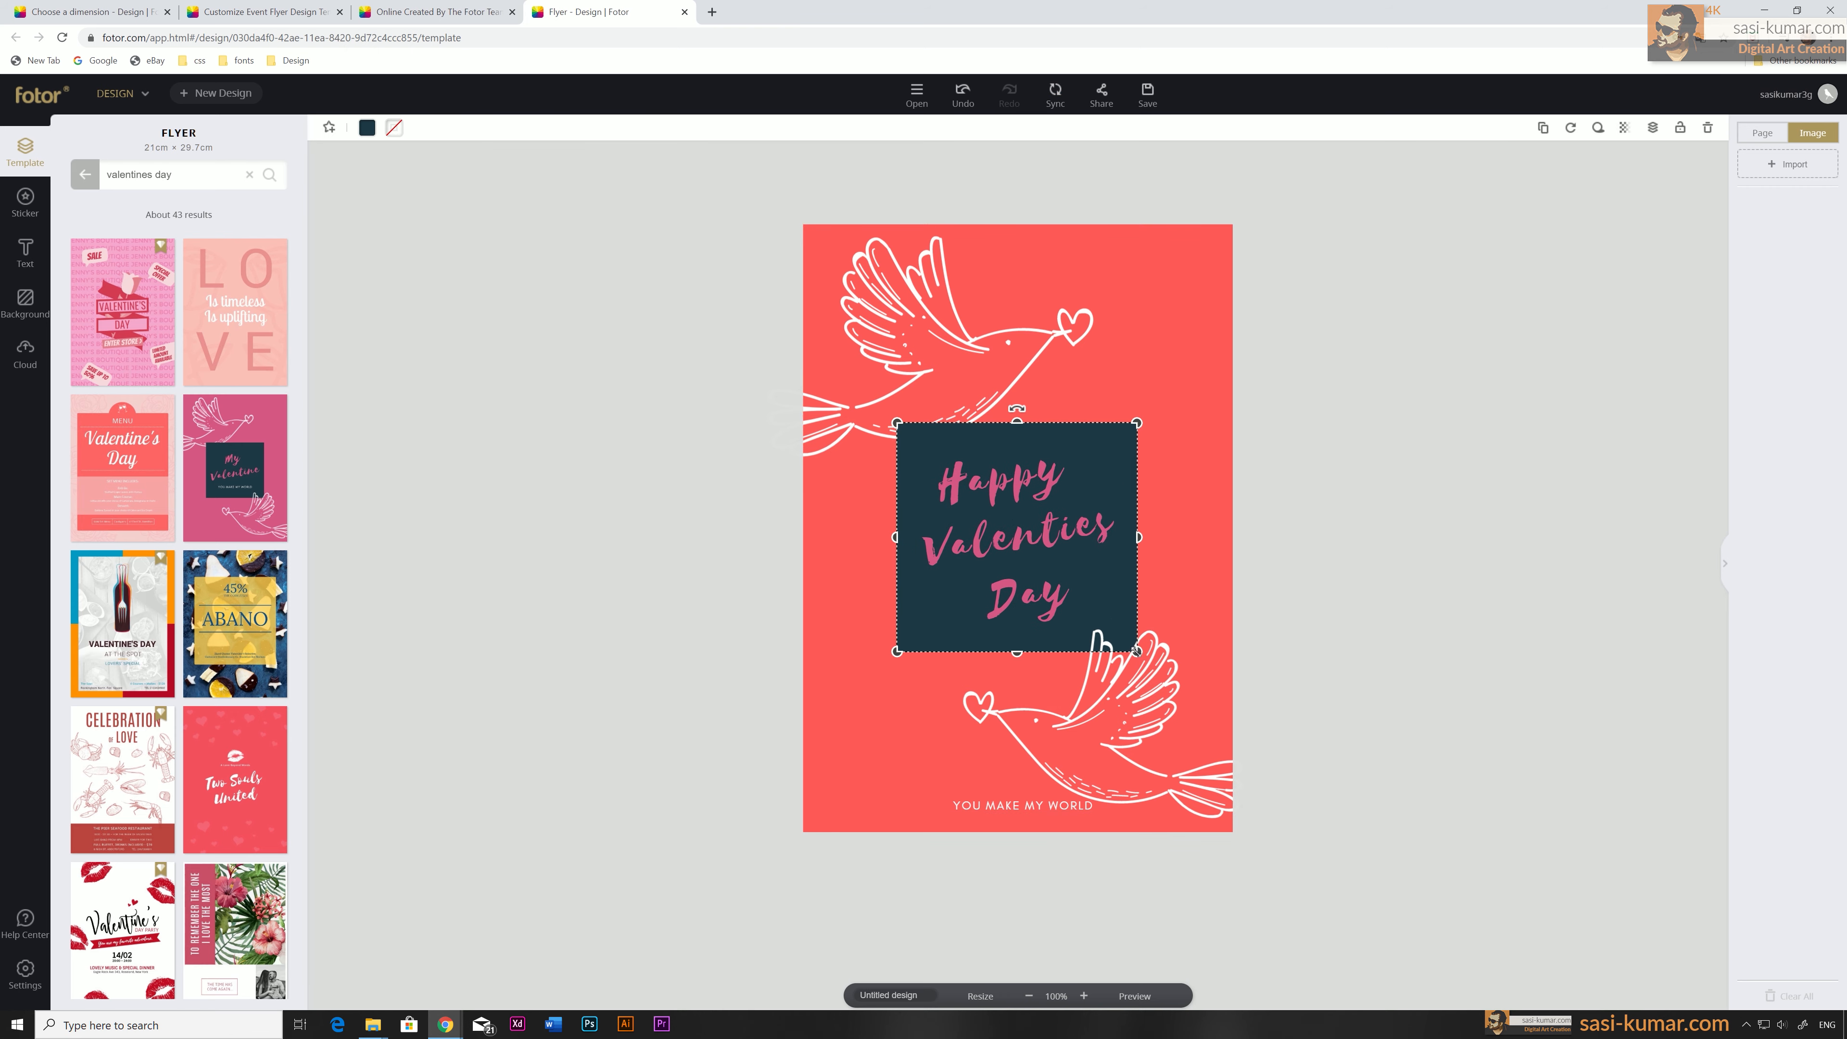
{"action": "left_click_drag", "start_coordinate": [1136, 650], "coordinate": [1158, 688]}
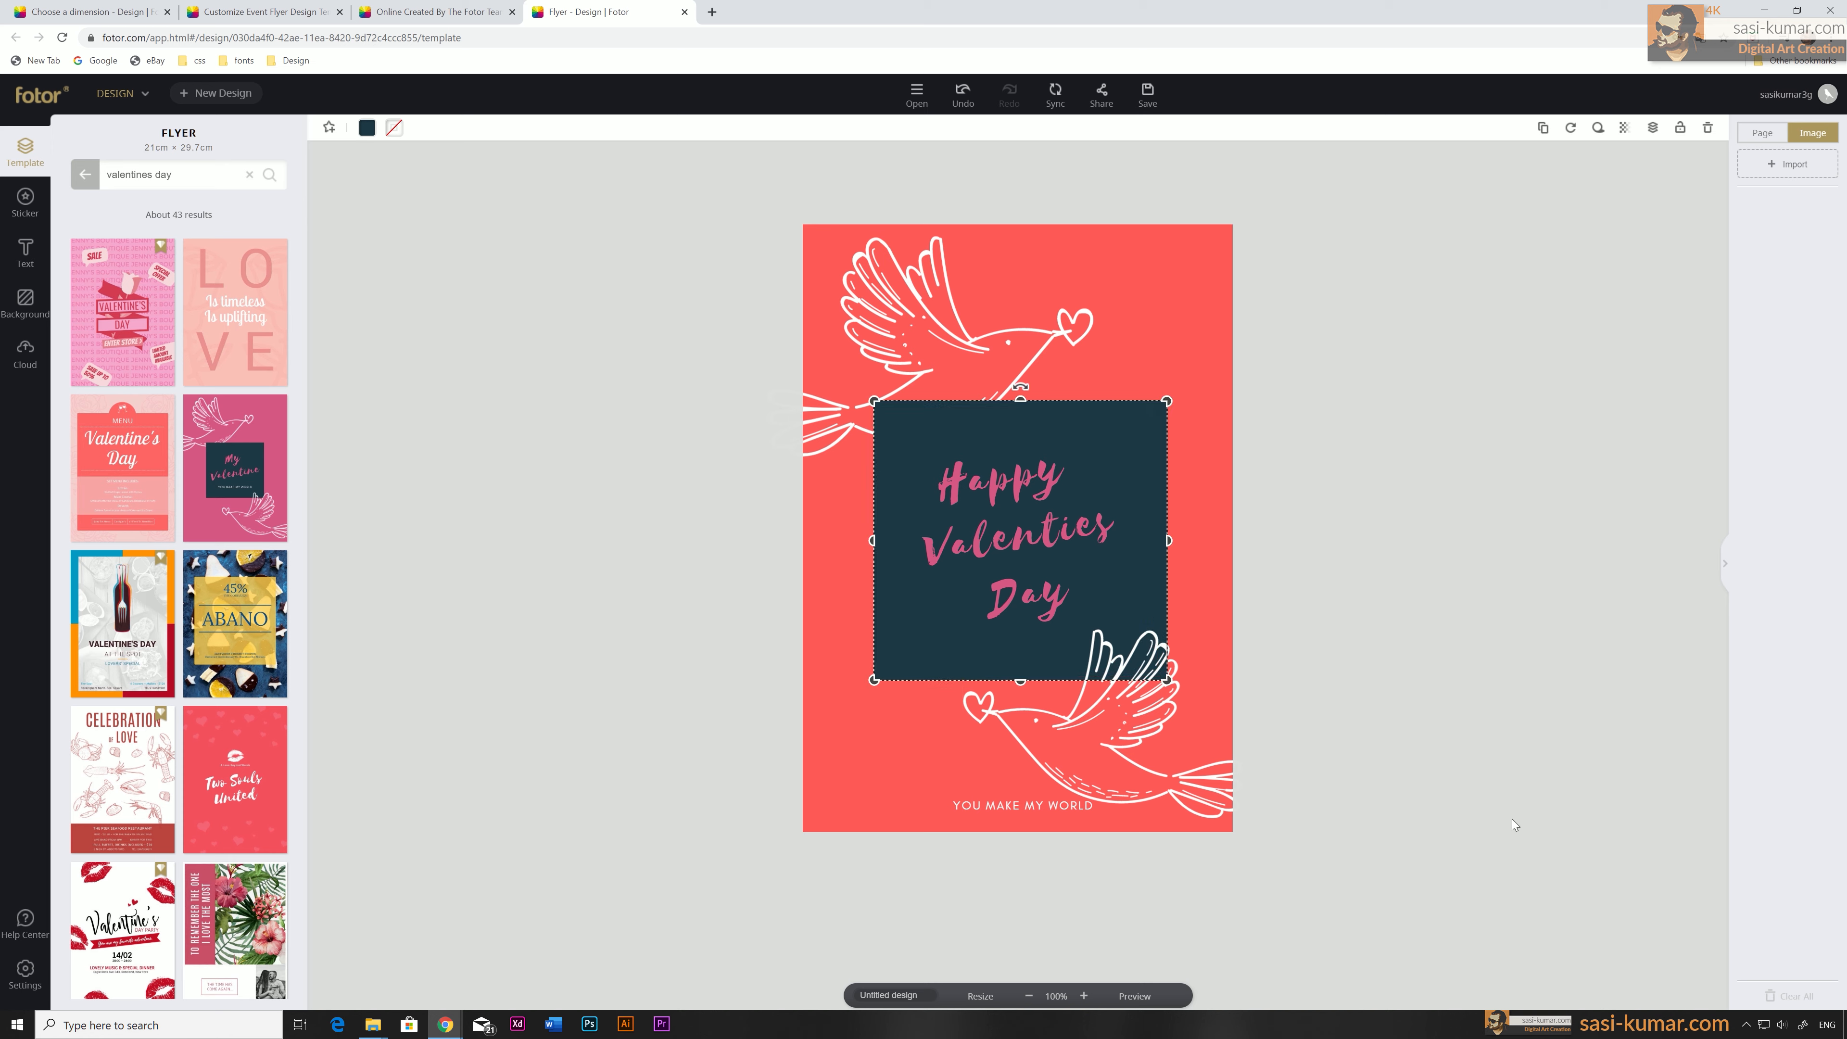
Import the image heart-3147976_1920.jpg and add it to the flyer.
{"action": "left_click", "coordinate": [1788, 166]}
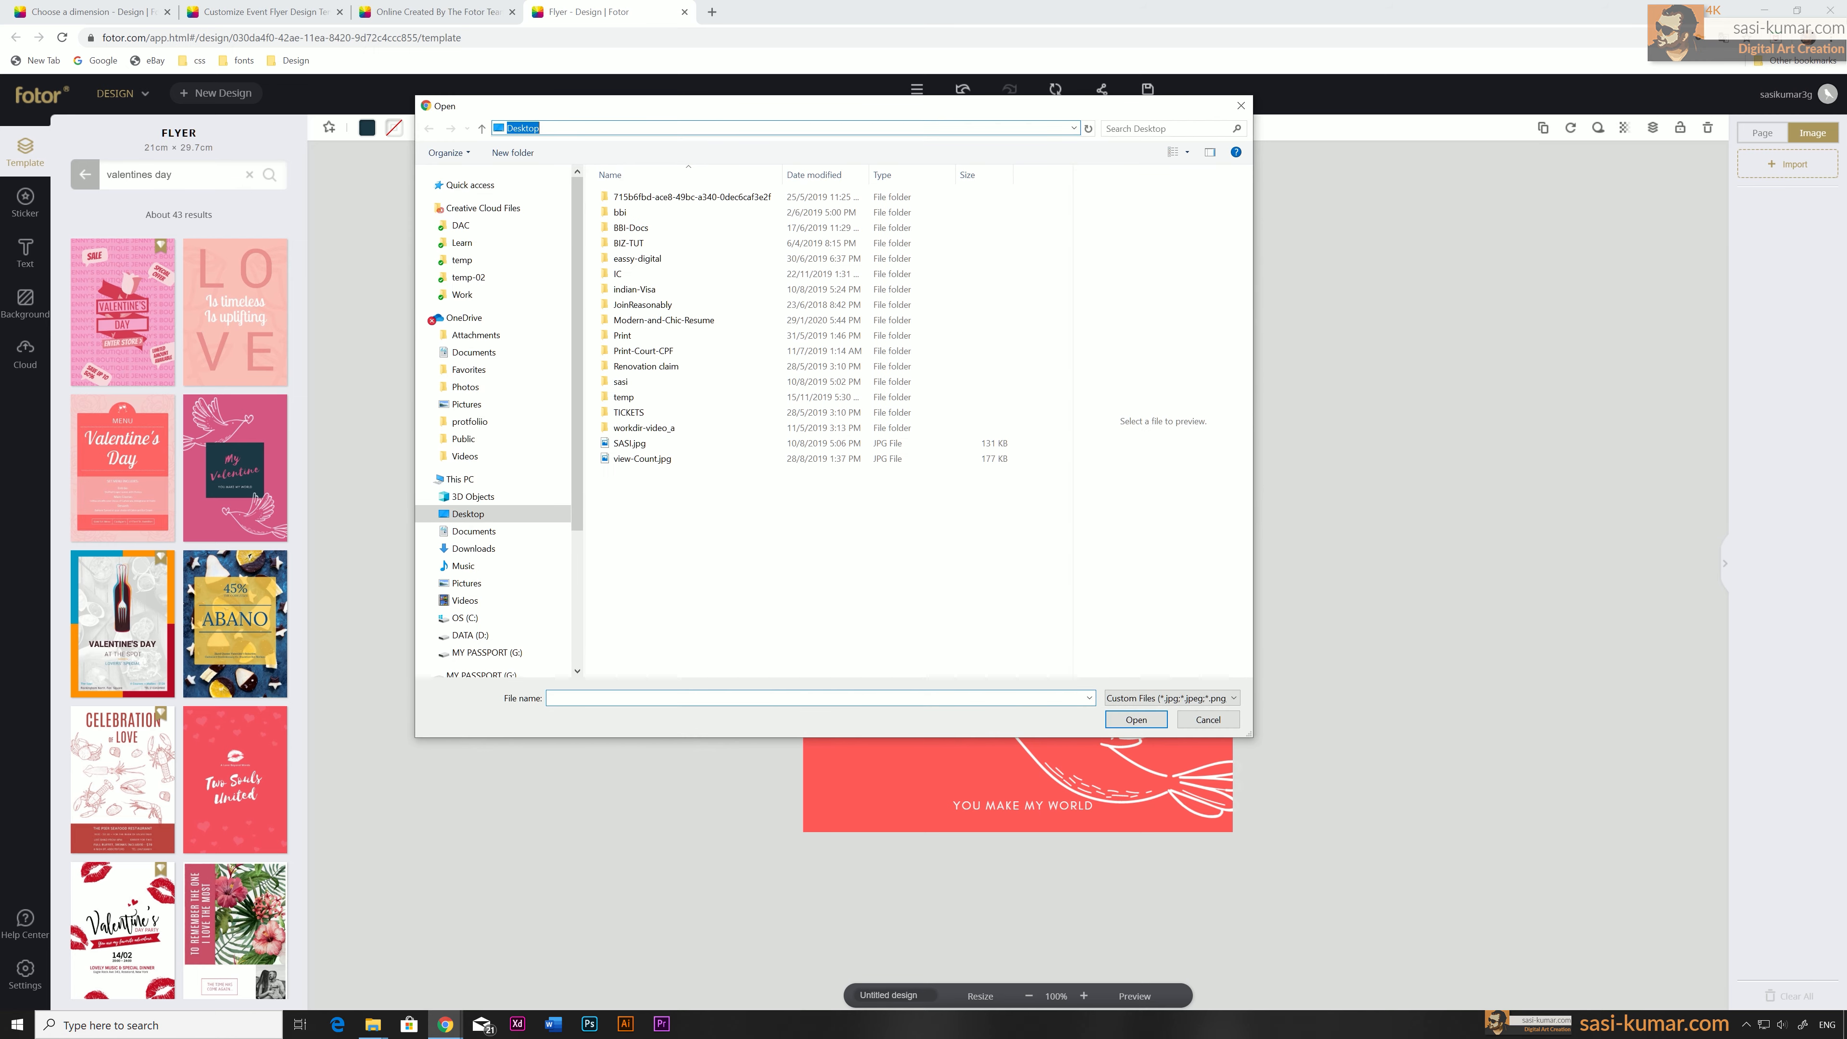
{"action": "key", "text": "ctrl+v"}
{"action": "key", "text": "Return"}
{"action": "left_click", "coordinate": [648, 235]}
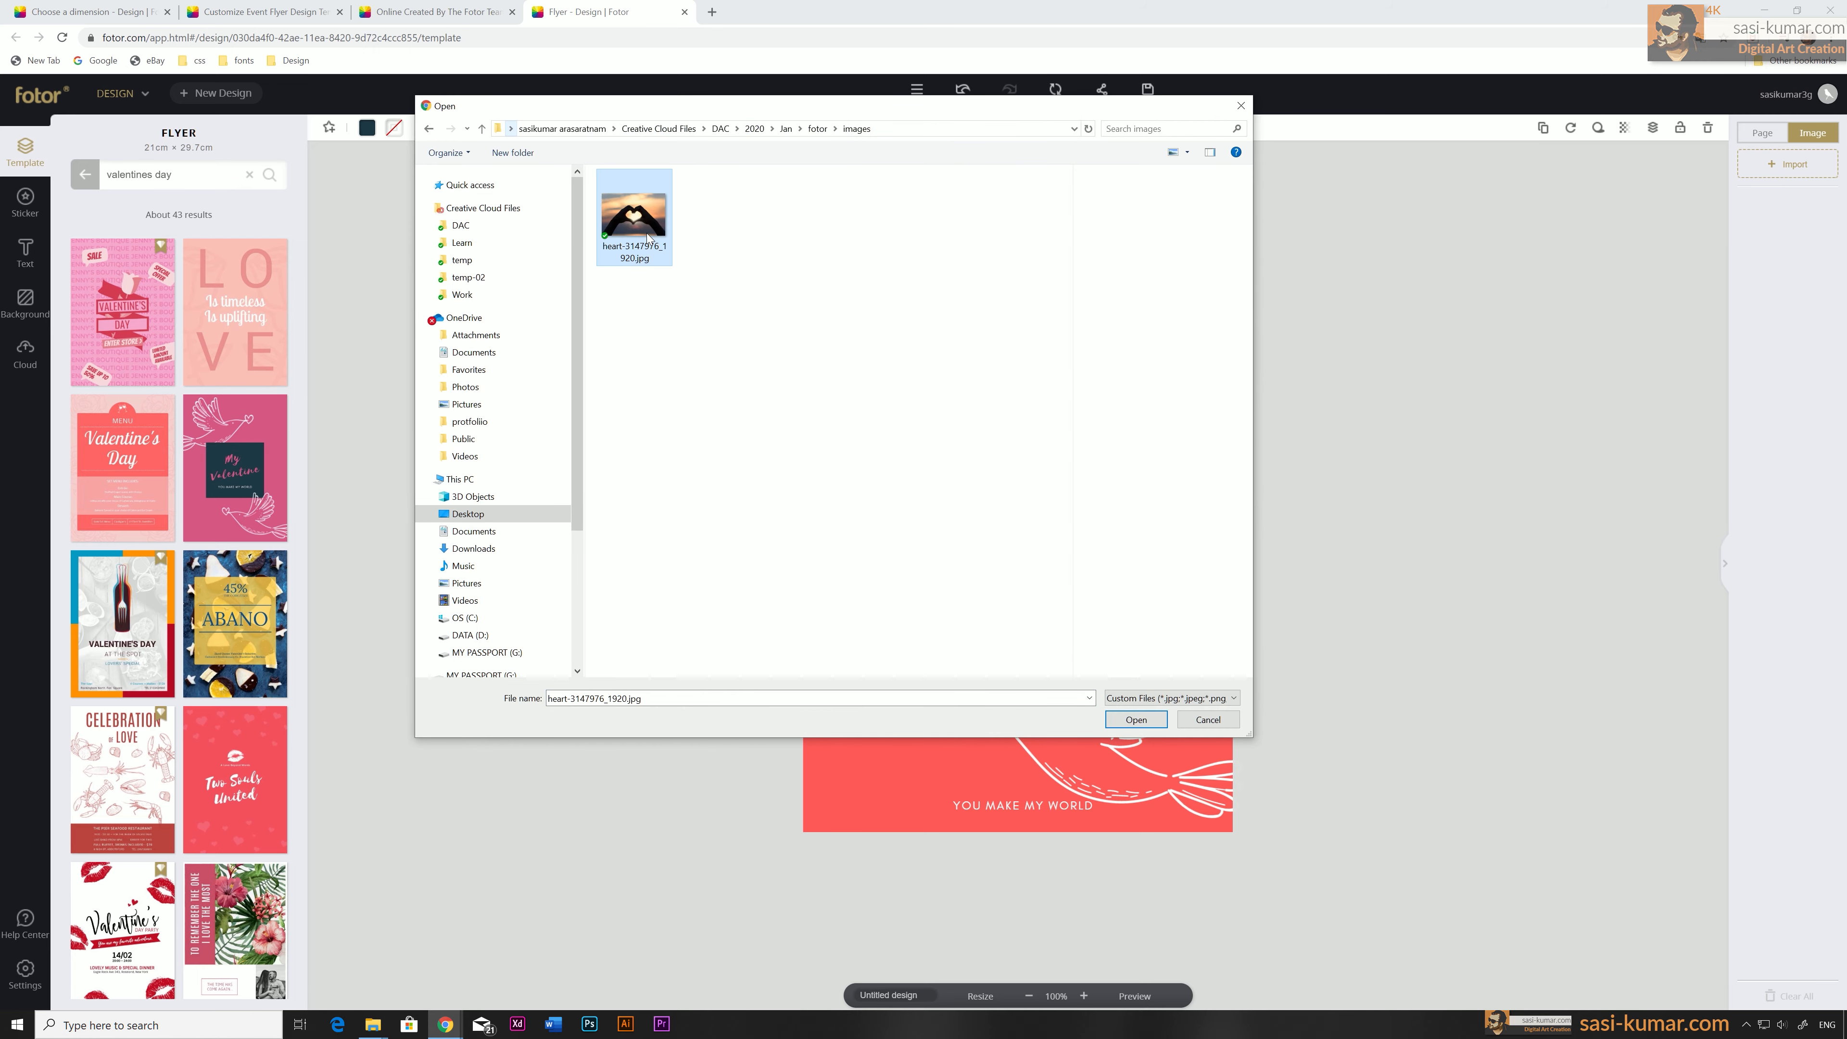
{"action": "left_click", "coordinate": [1137, 720]}
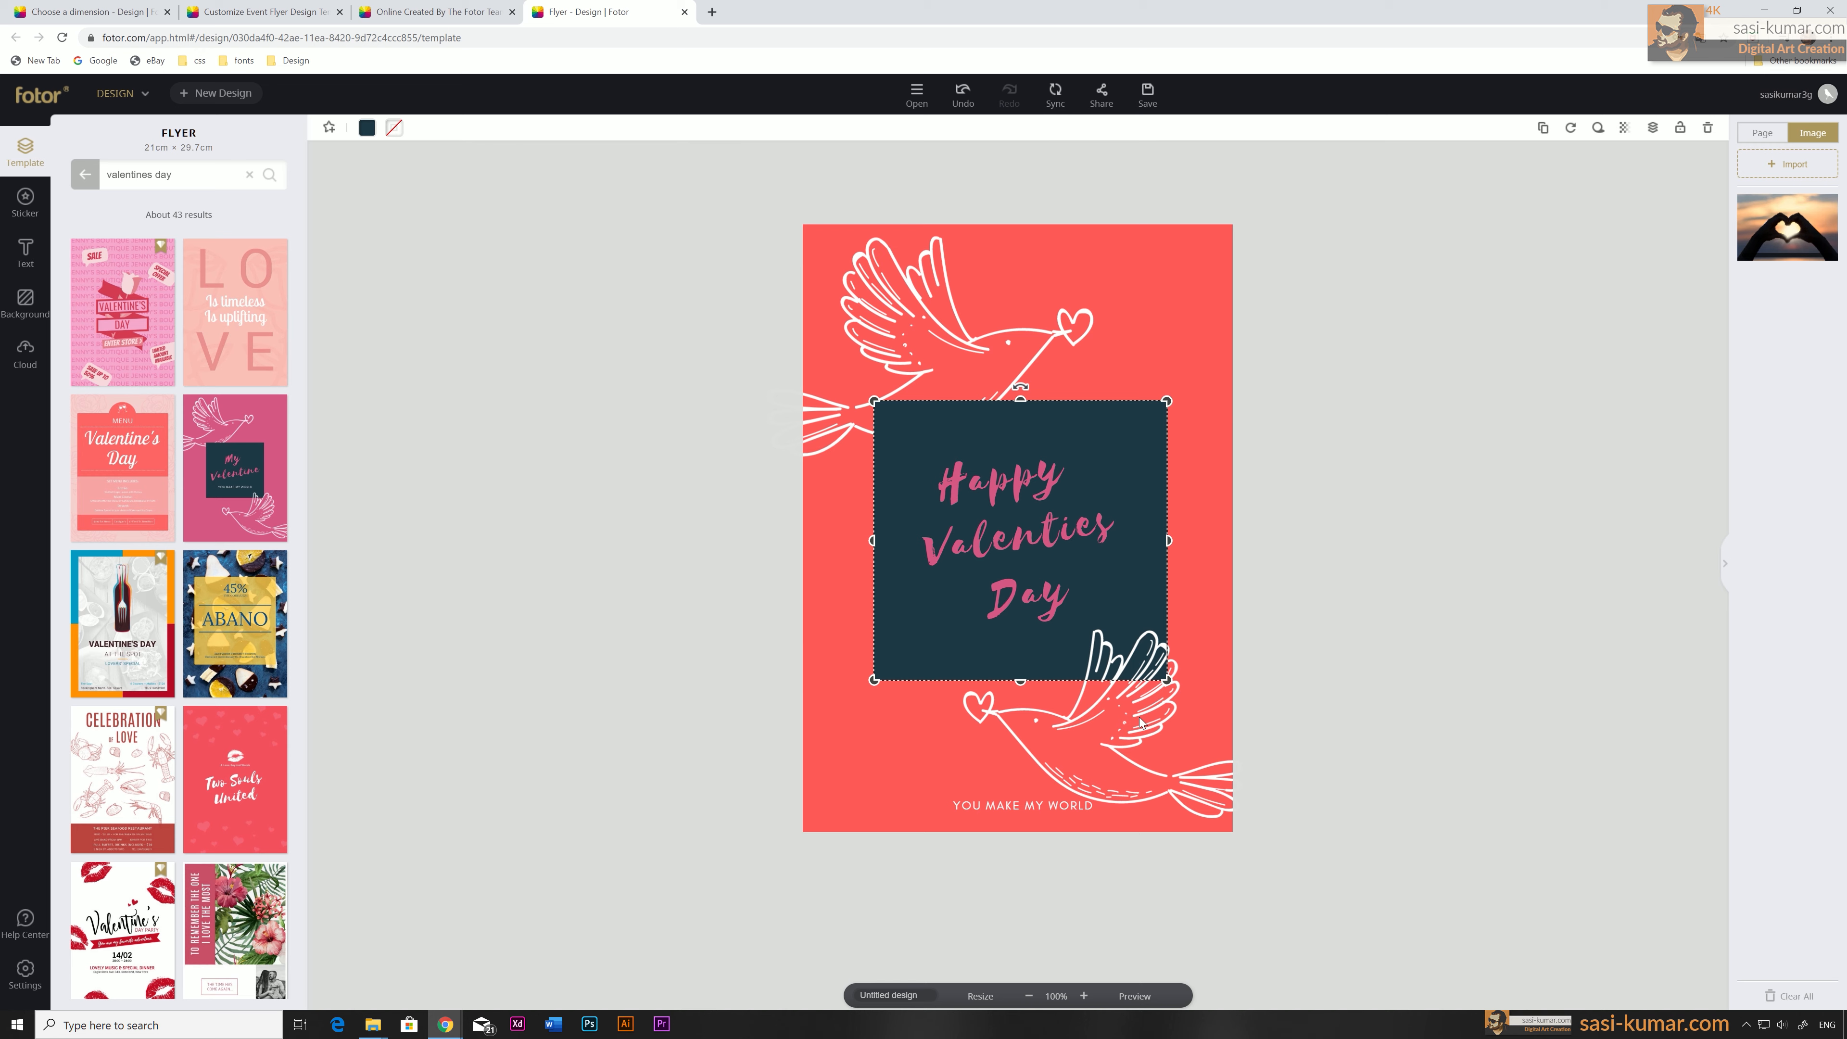
{"action": "left_click", "coordinate": [1789, 255]}
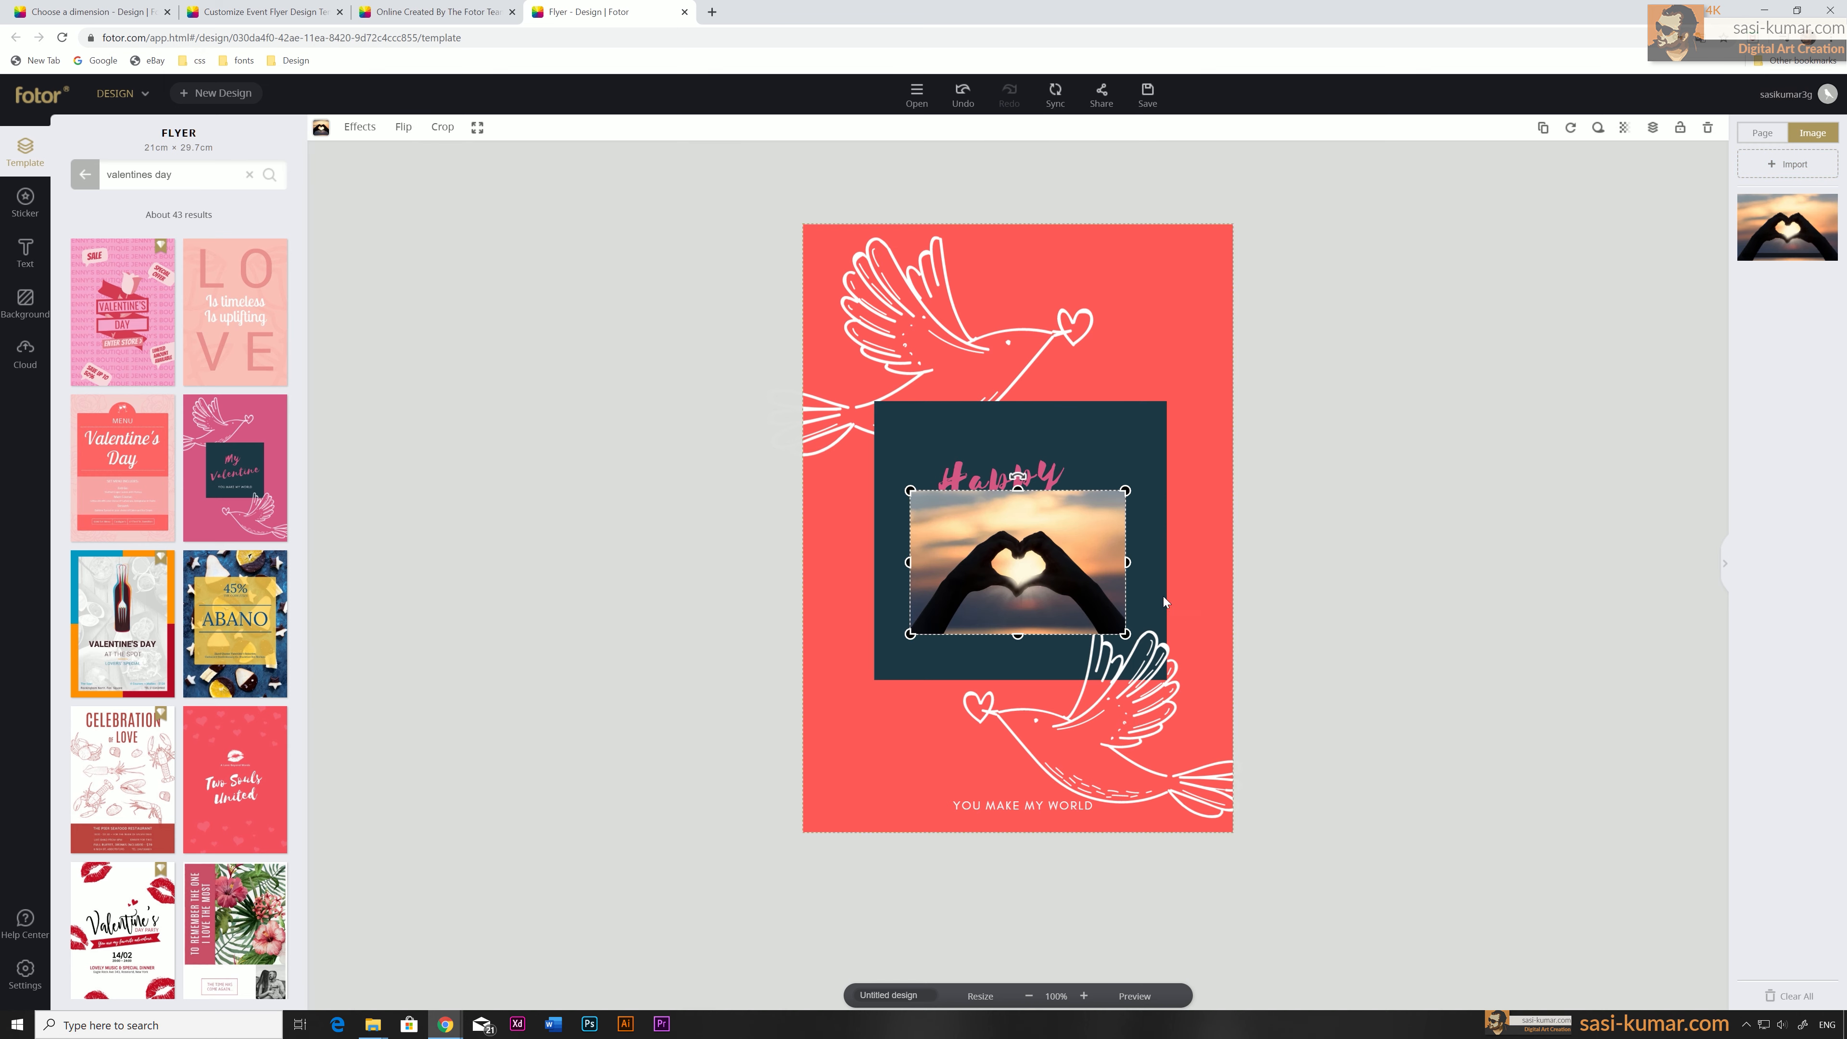
Enlarge the heart-hands photo to almost the flyer's width and centre it over the dark square.
{"action": "left_click_drag", "start_coordinate": [1125, 634], "coordinate": [1172, 704]}
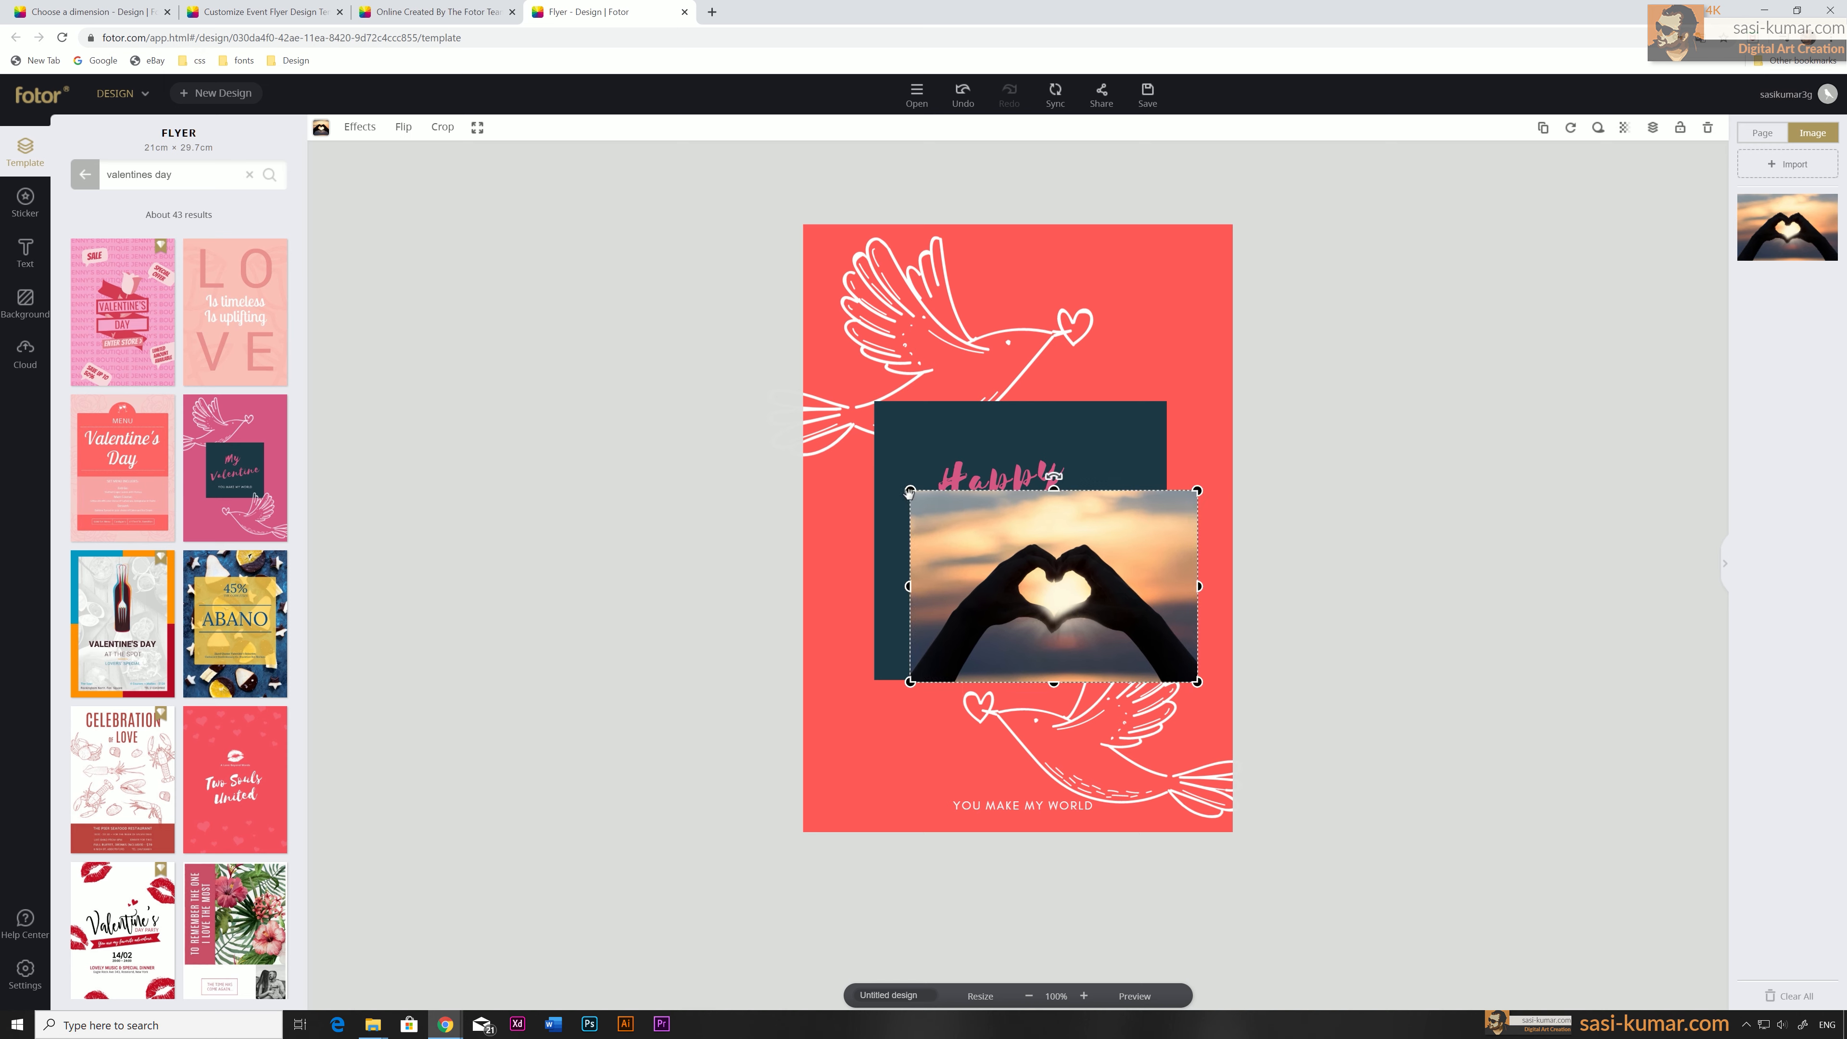
{"action": "left_click_drag", "start_coordinate": [911, 492], "coordinate": [826, 435]}
{"action": "left_click_drag", "start_coordinate": [975, 534], "coordinate": [980, 516]}
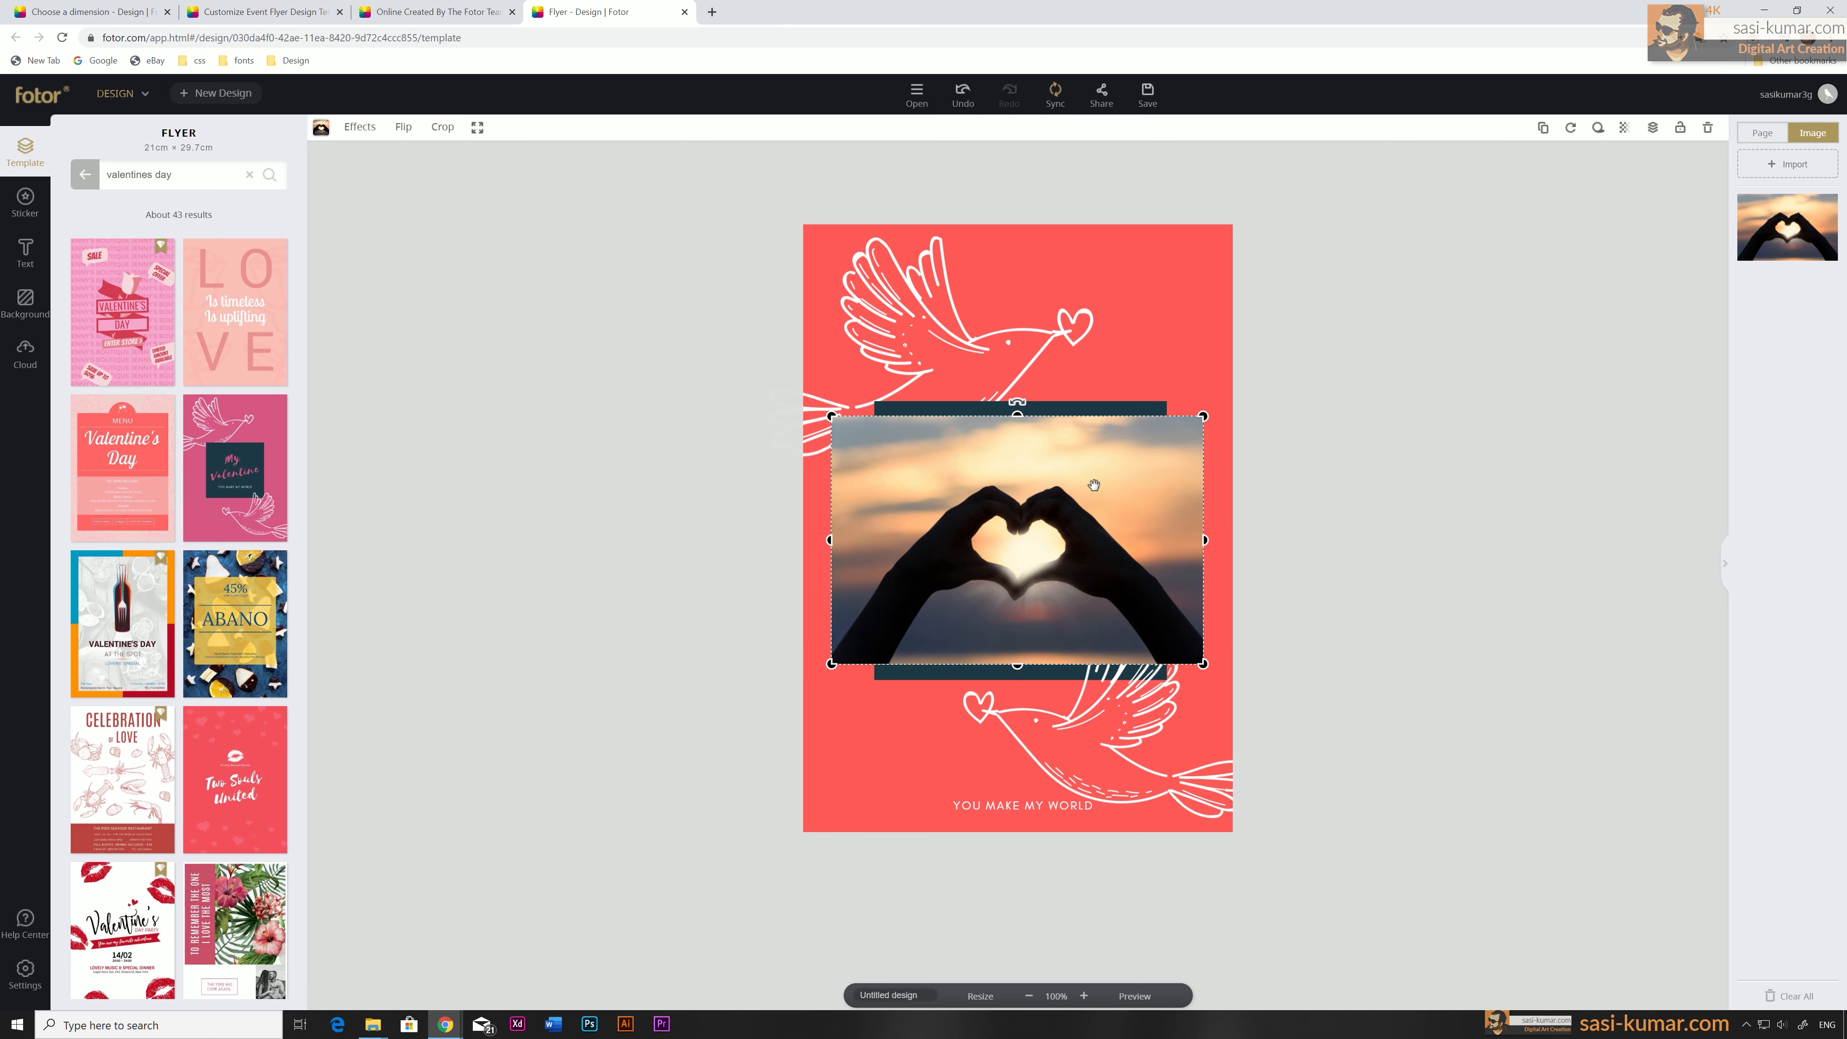
Move the photo down in the layer order behind the headline and lower dove, and delete the dark square.
{"action": "left_click", "coordinate": [1653, 128]}
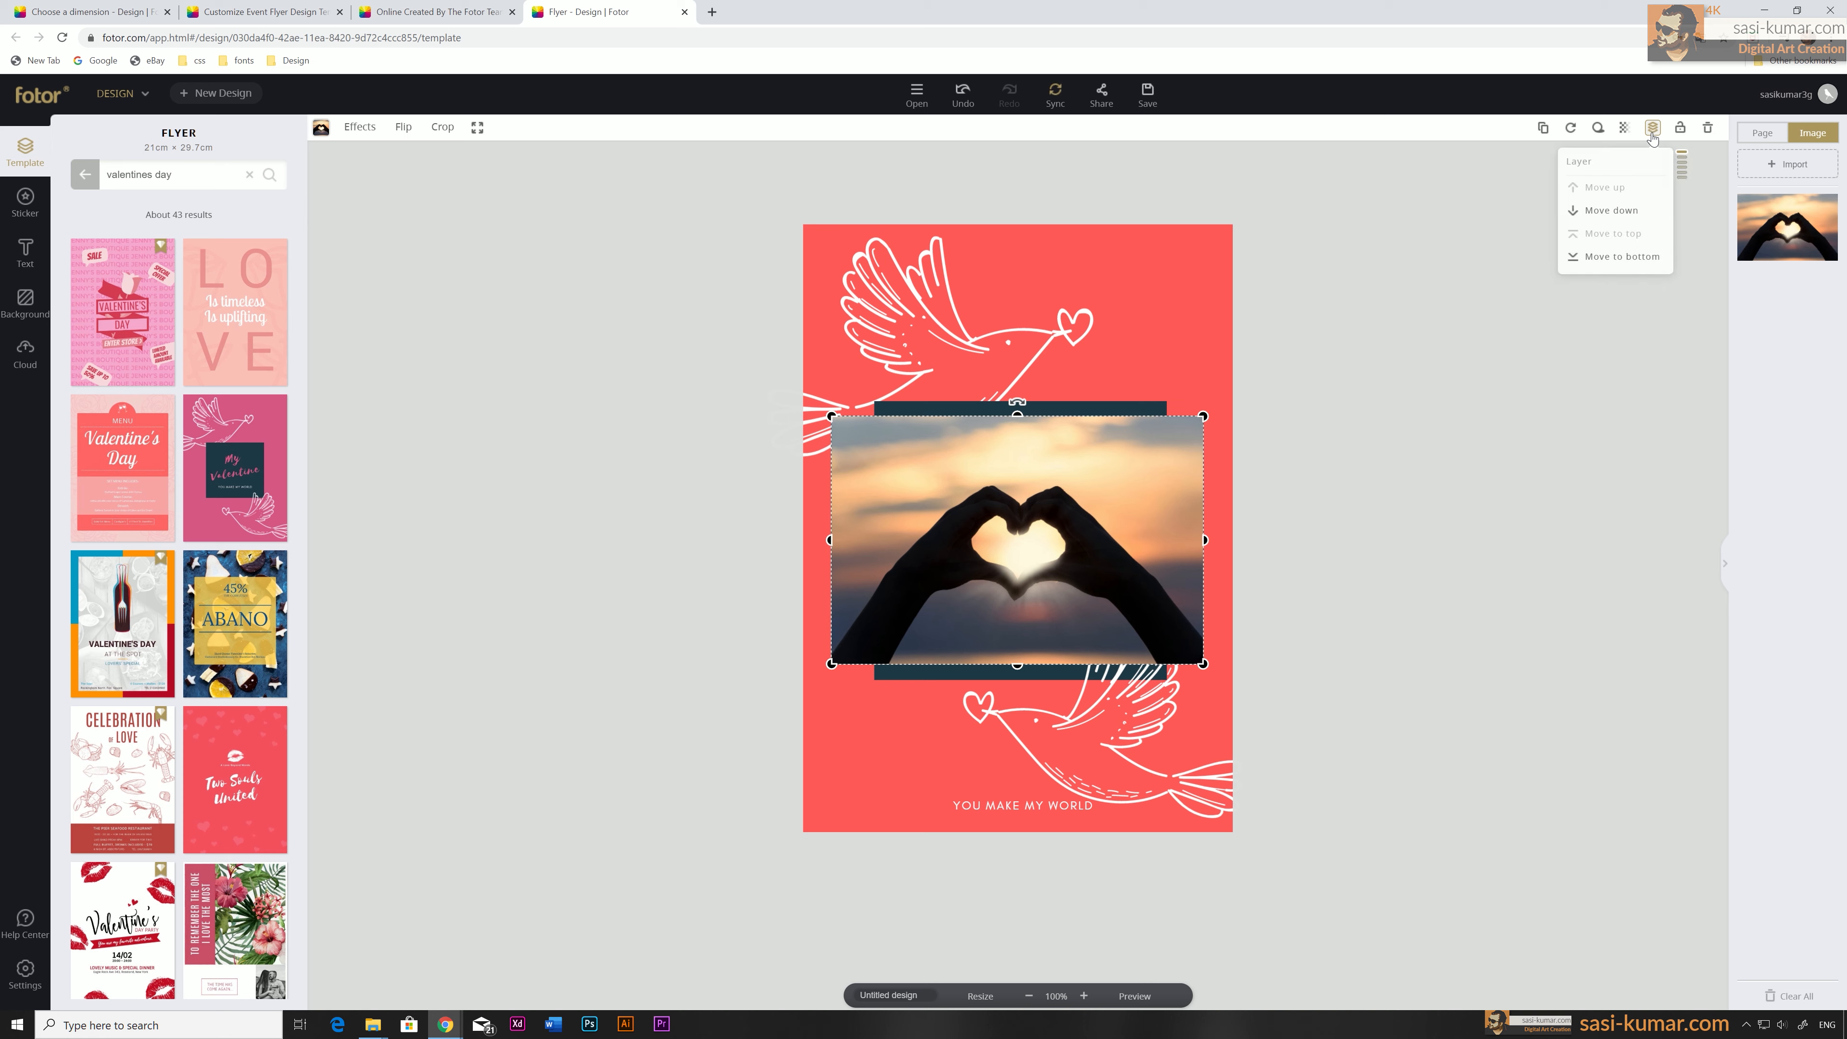
{"action": "left_click", "coordinate": [1615, 211]}
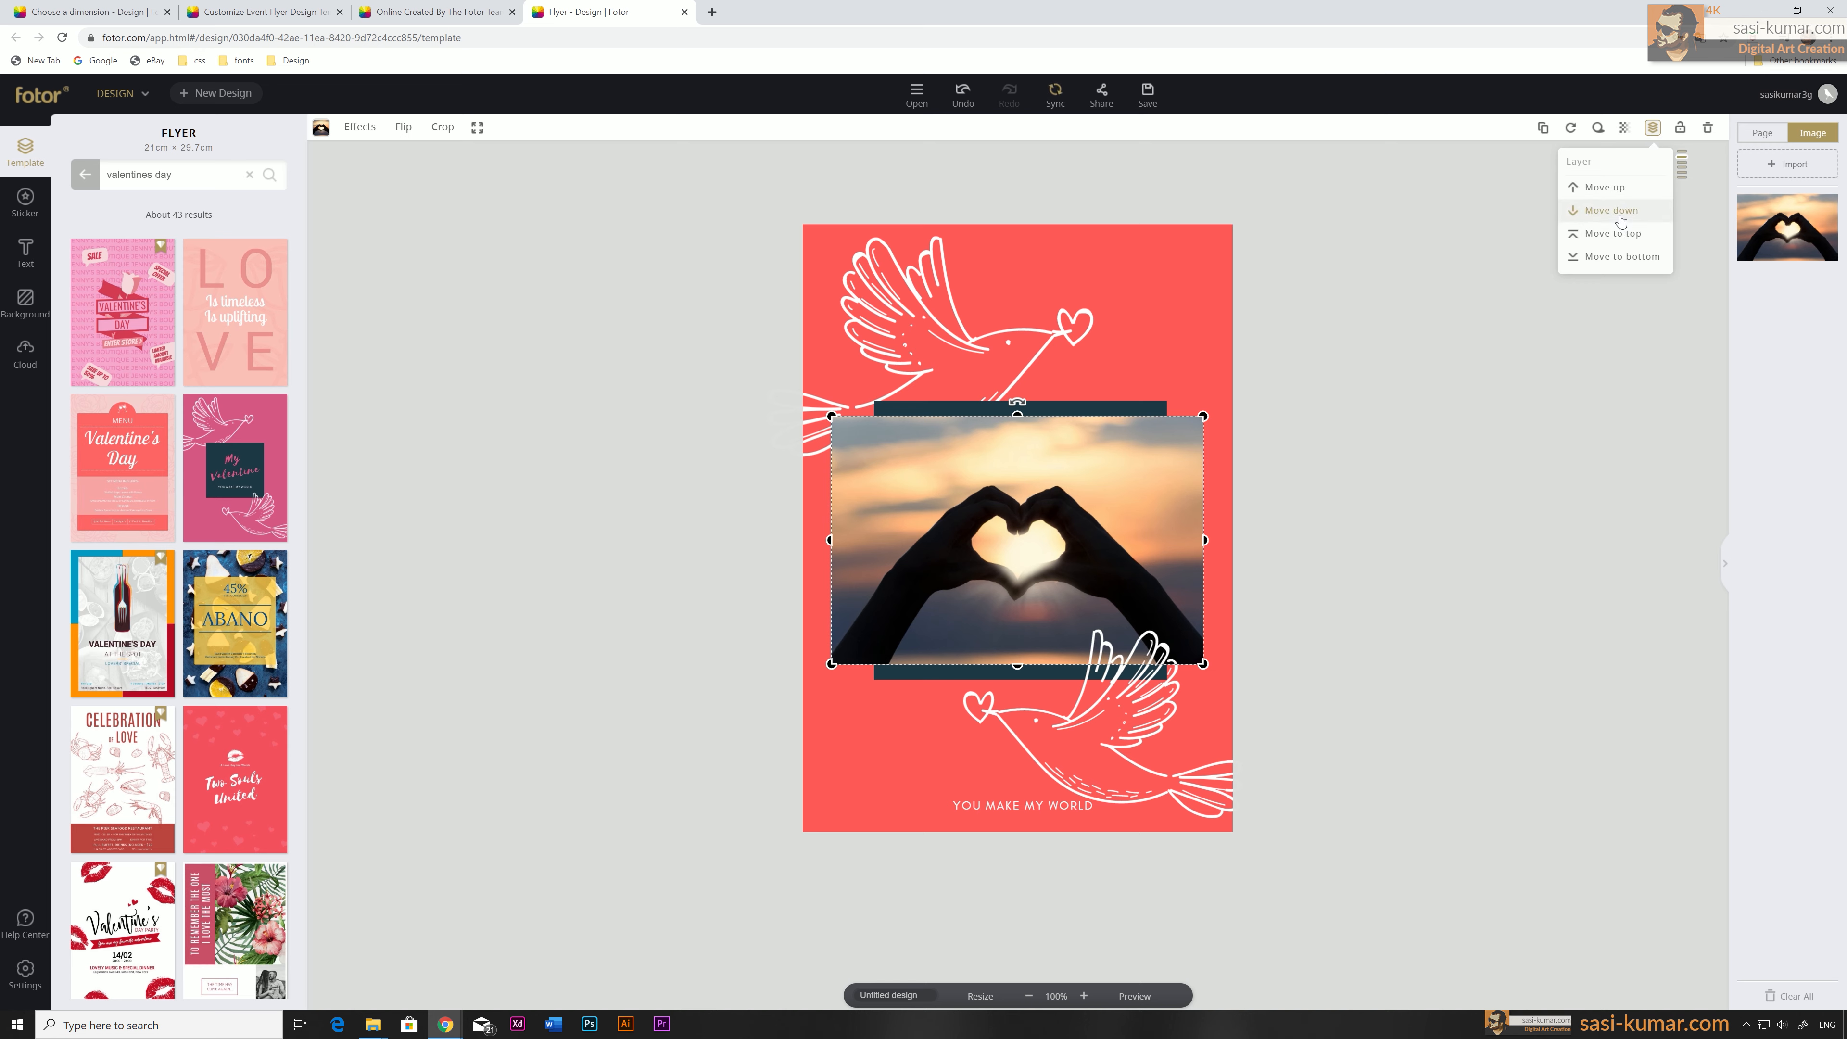
{"action": "left_click", "coordinate": [1619, 215]}
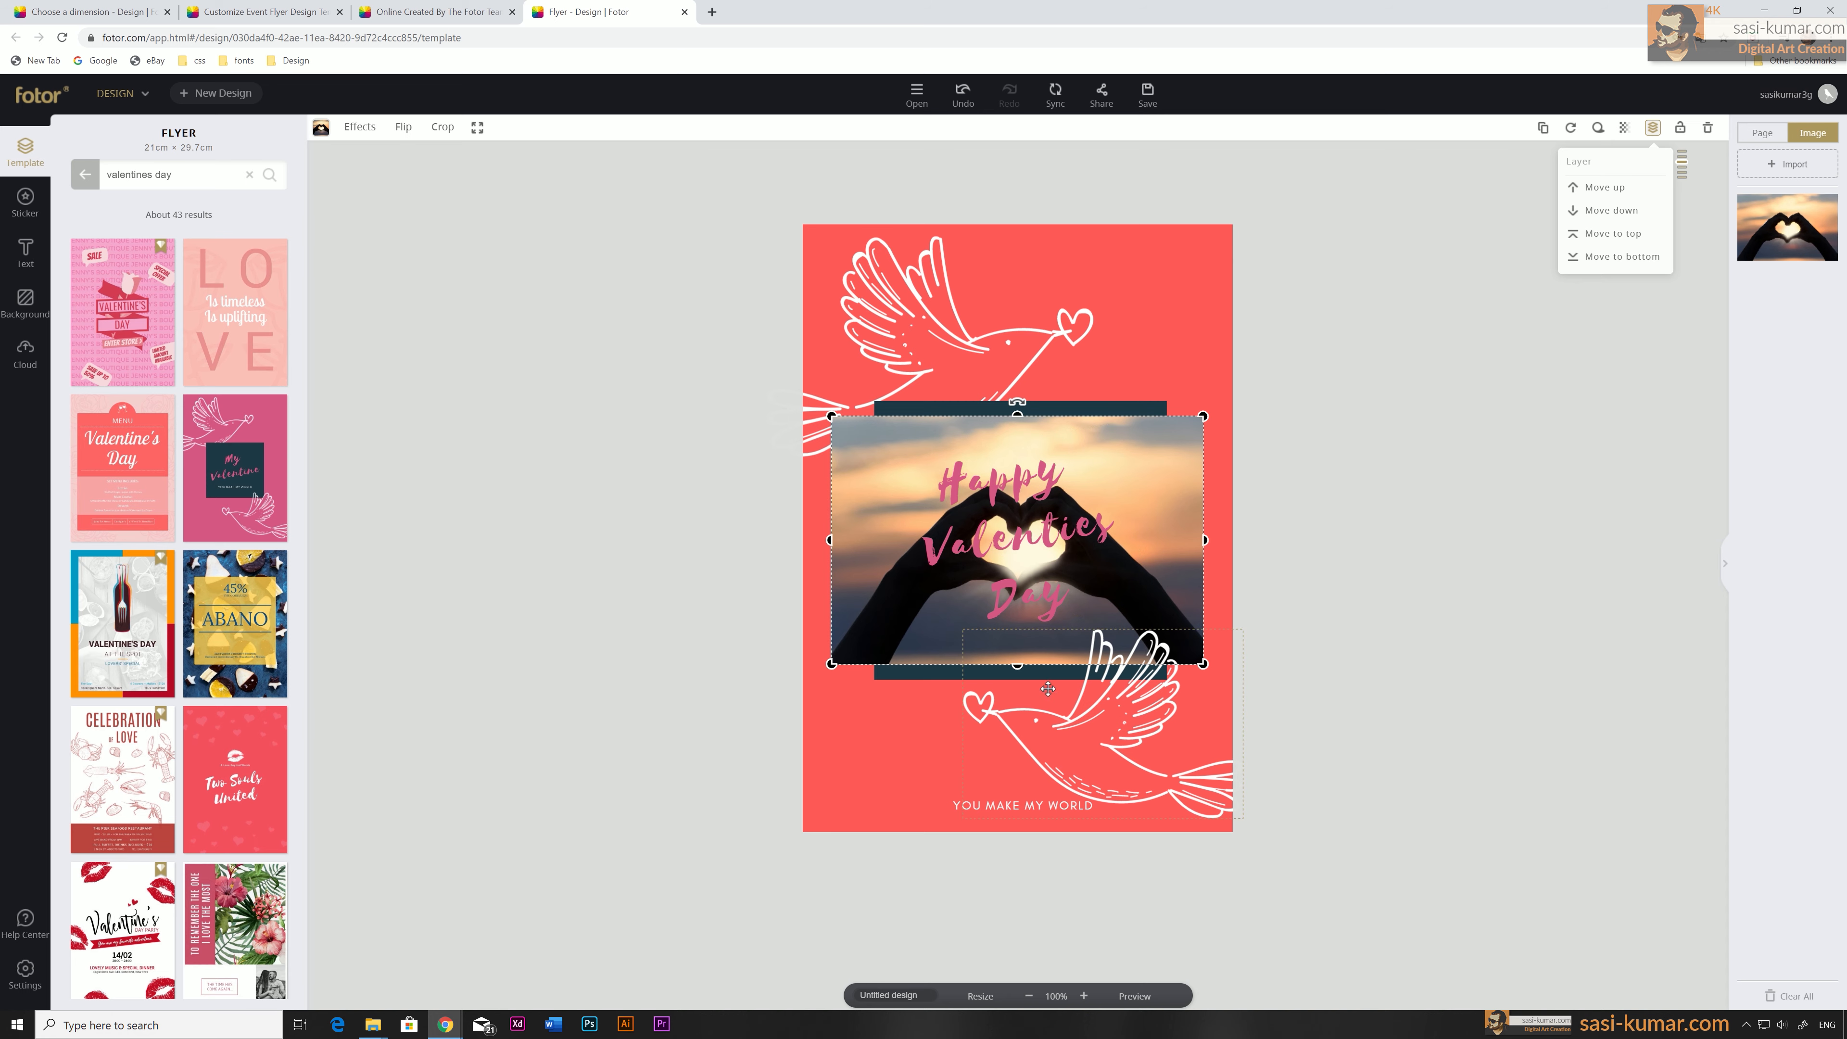
{"action": "left_click", "coordinate": [902, 681]}
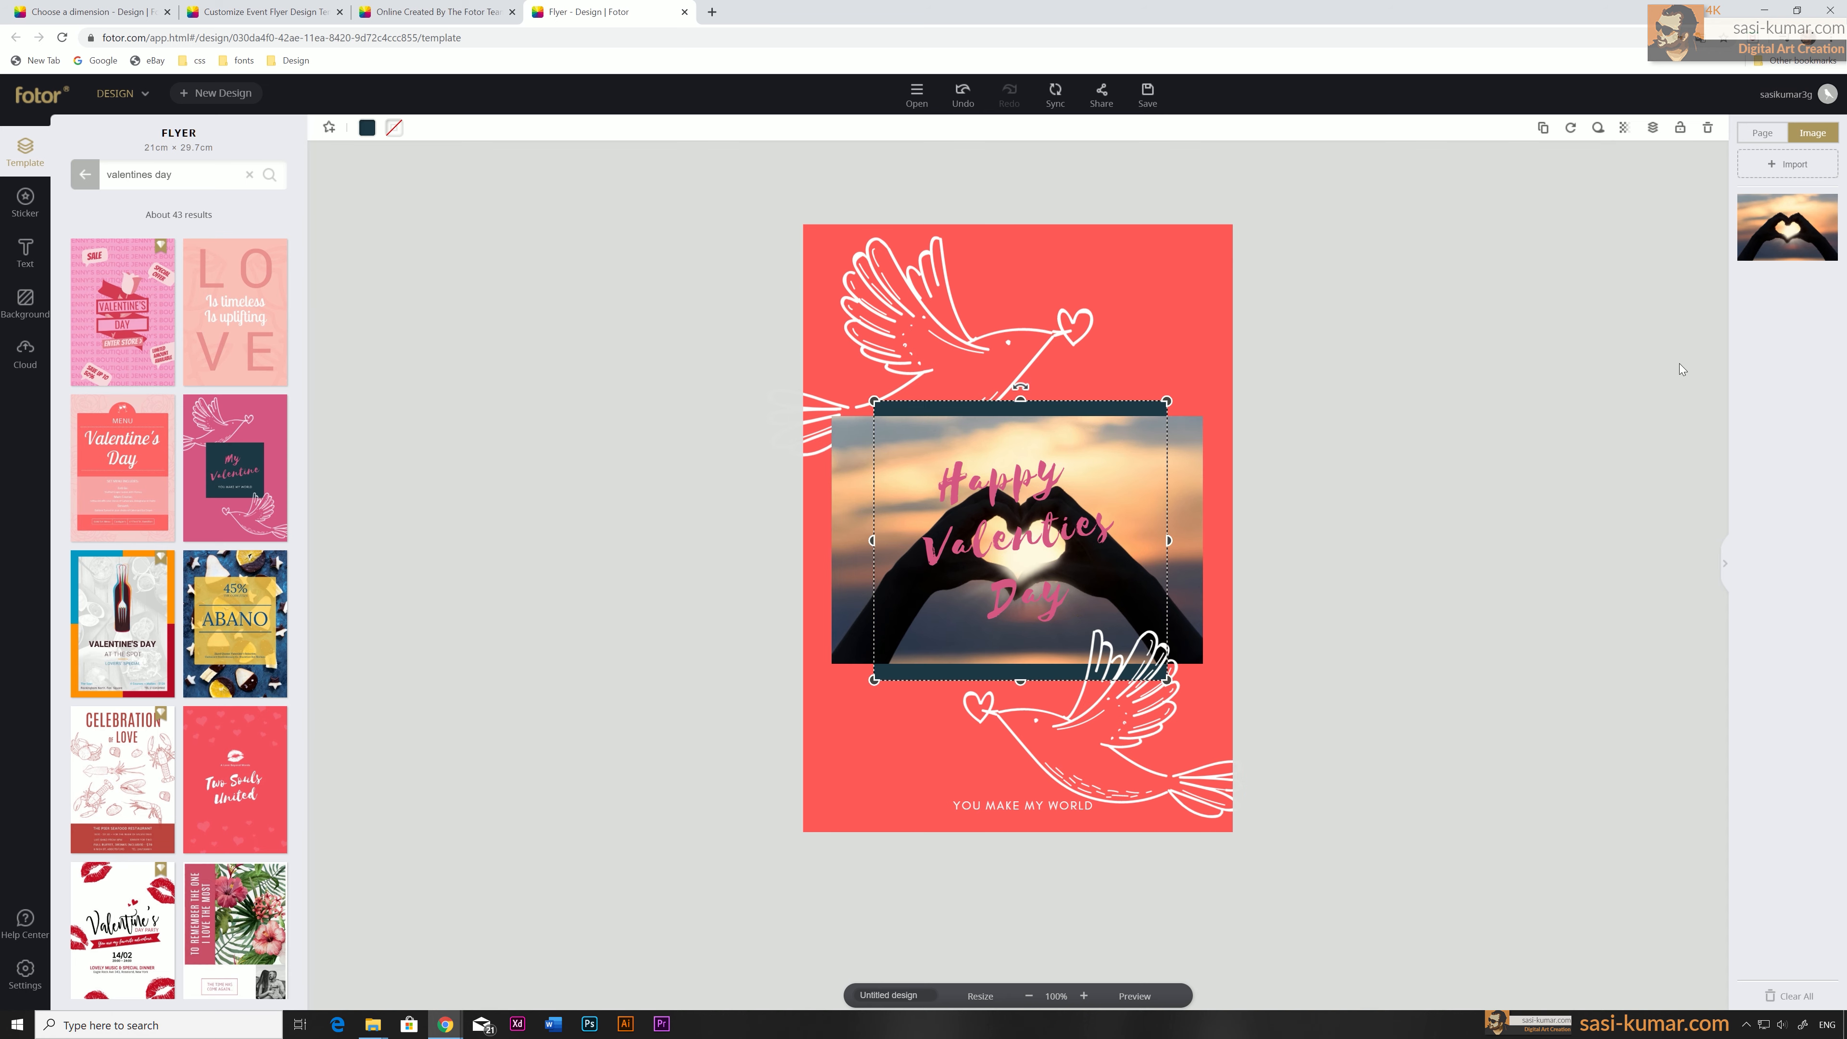
{"action": "key", "text": "Delete"}
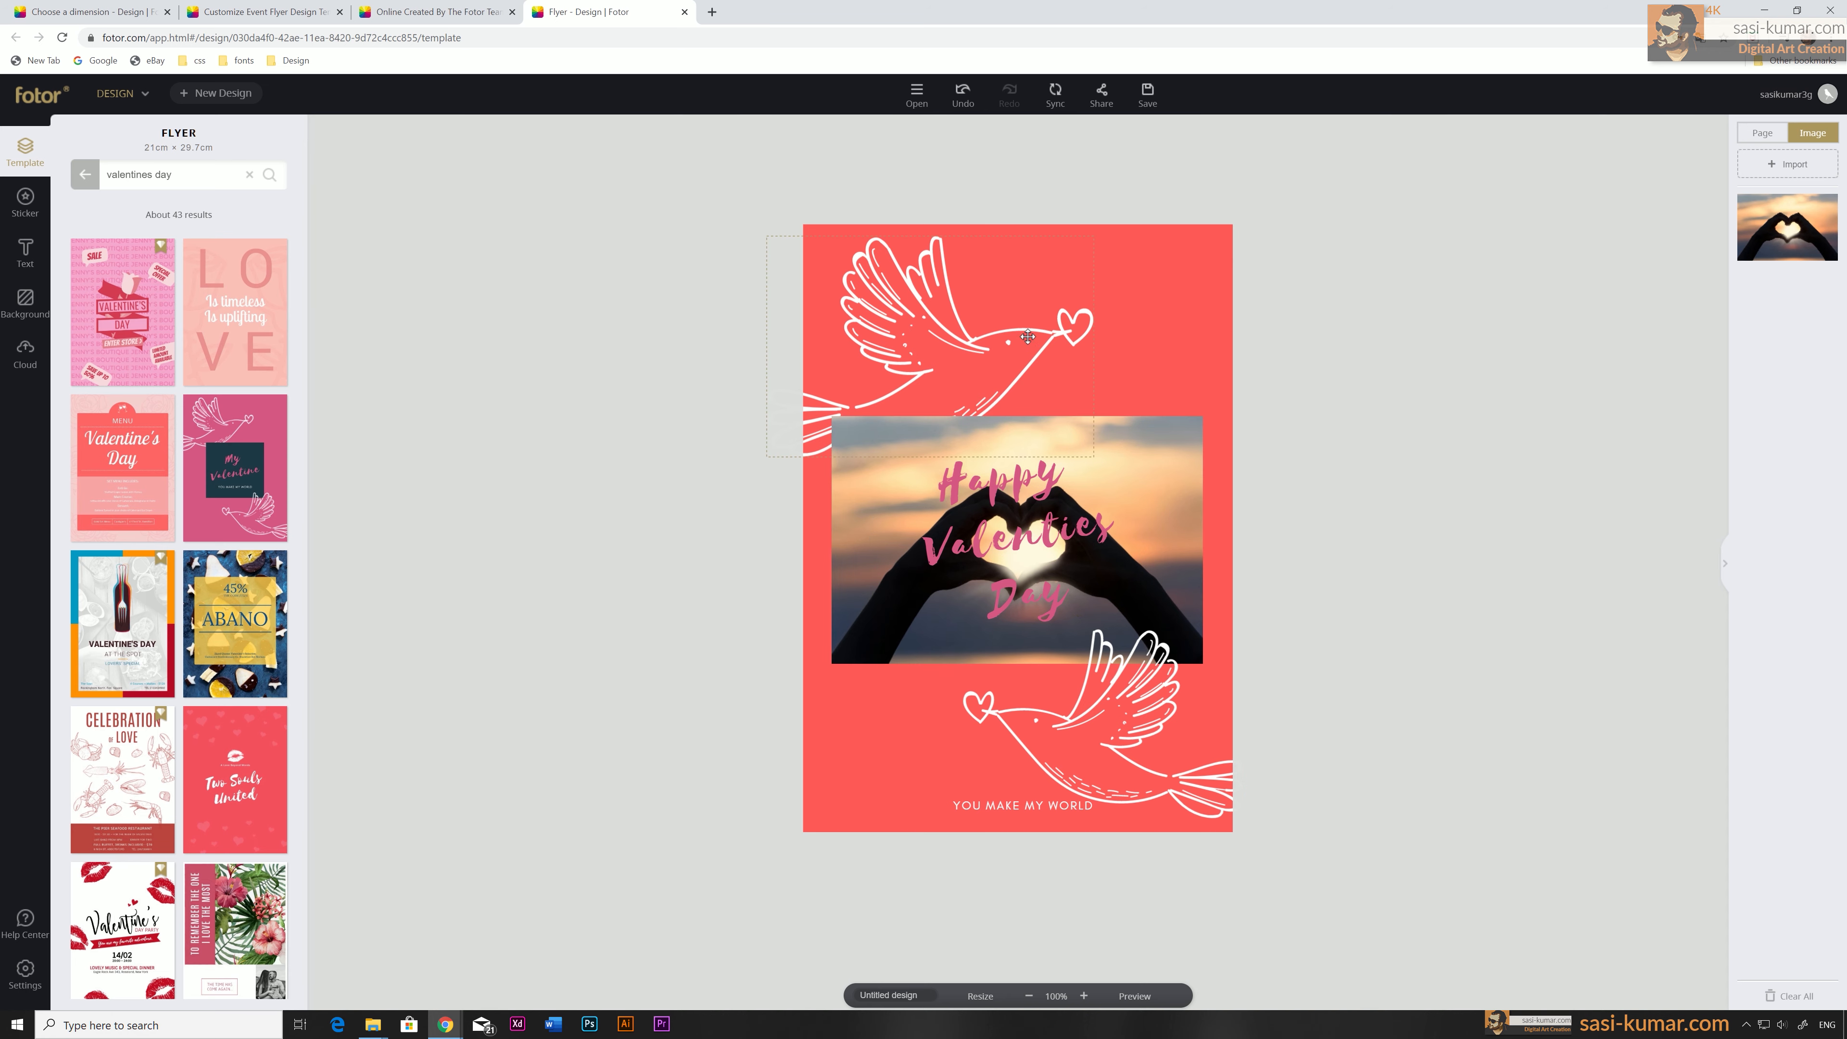
Raise the upper dove above the photo in the layer order.
{"action": "left_click", "coordinate": [1049, 345]}
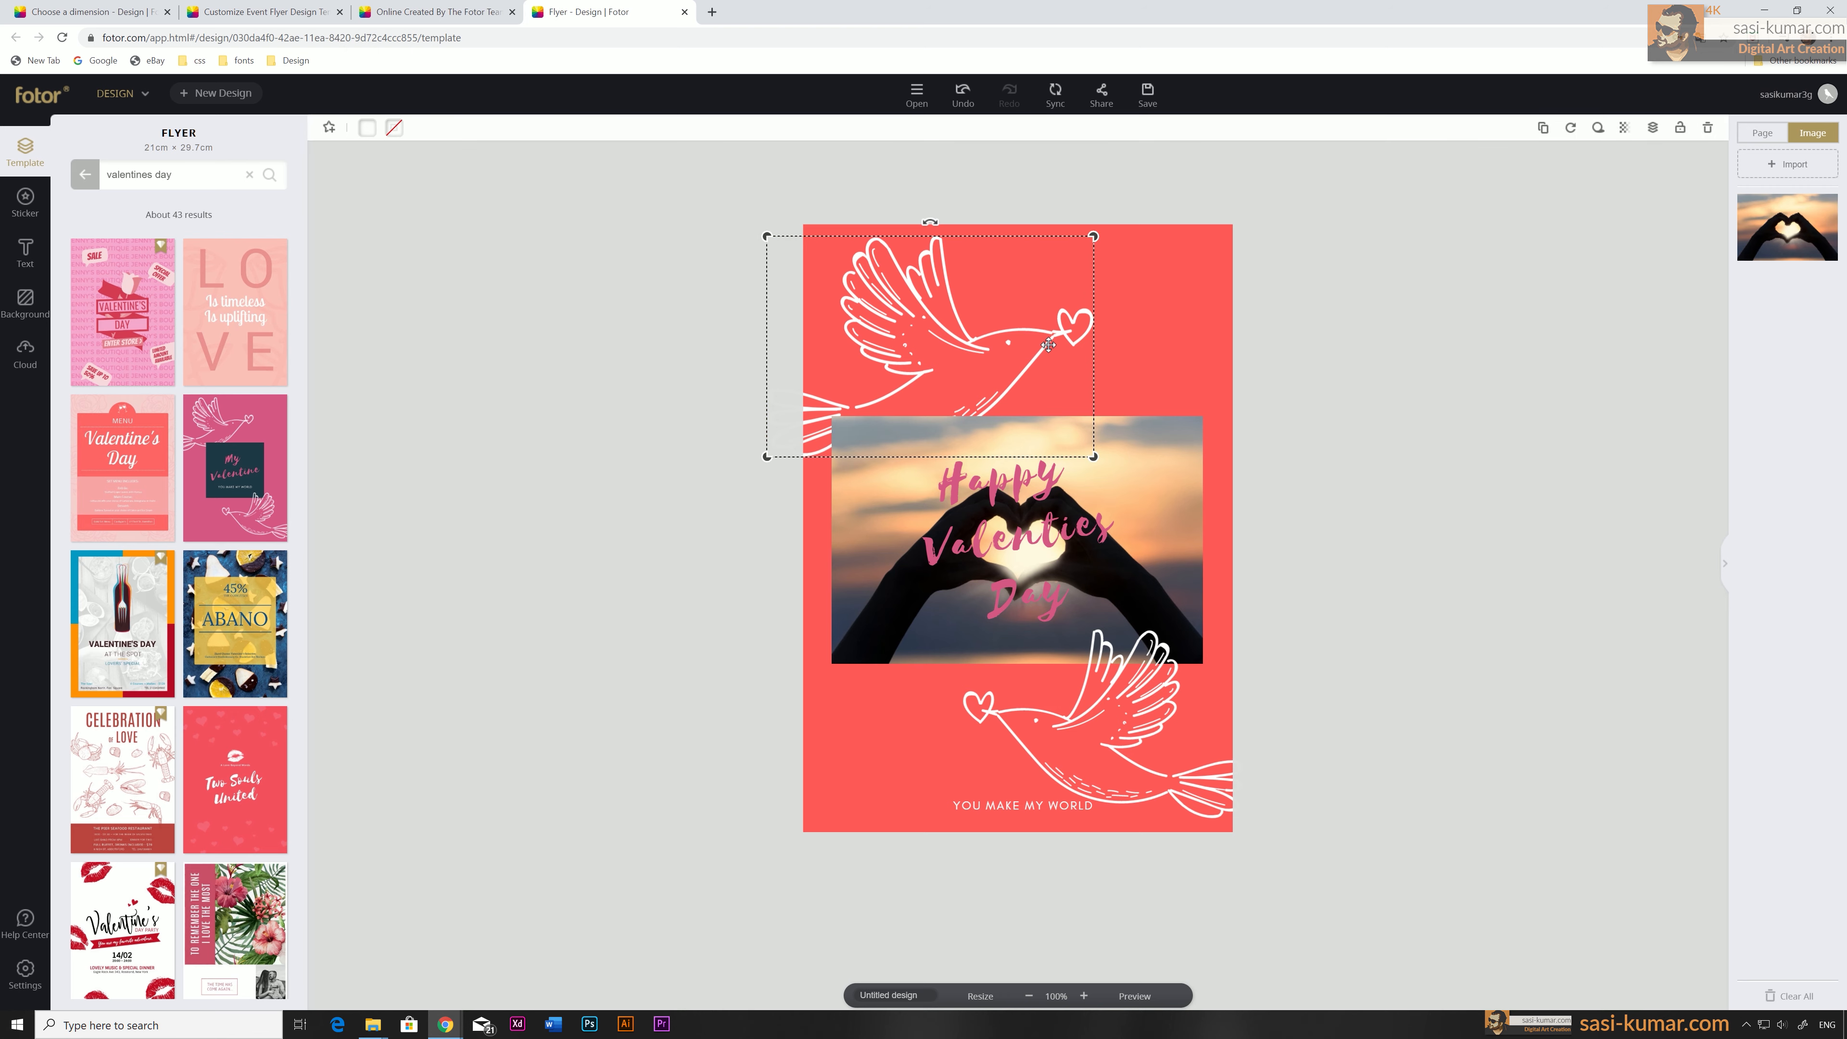
{"action": "left_click", "coordinate": [1653, 129]}
{"action": "left_click", "coordinate": [1604, 193]}
{"action": "left_click", "coordinate": [1606, 196]}
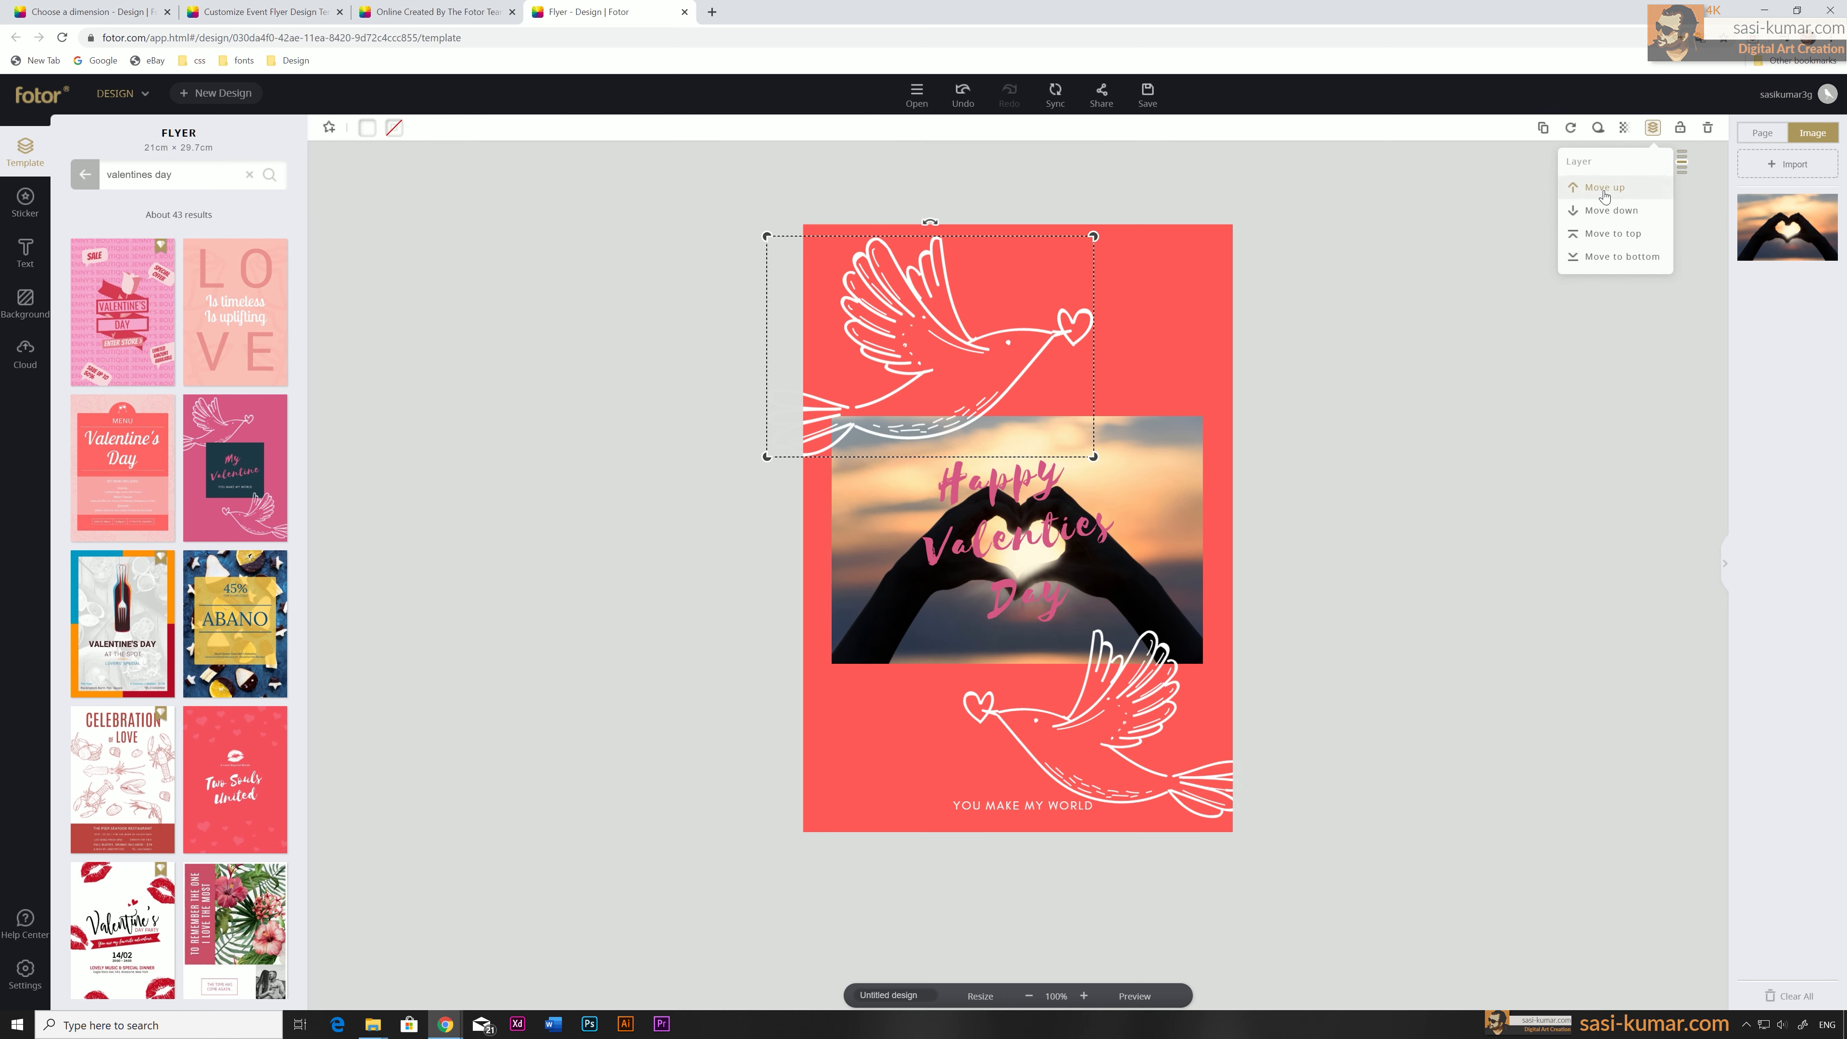
{"action": "left_click", "coordinate": [1403, 419]}
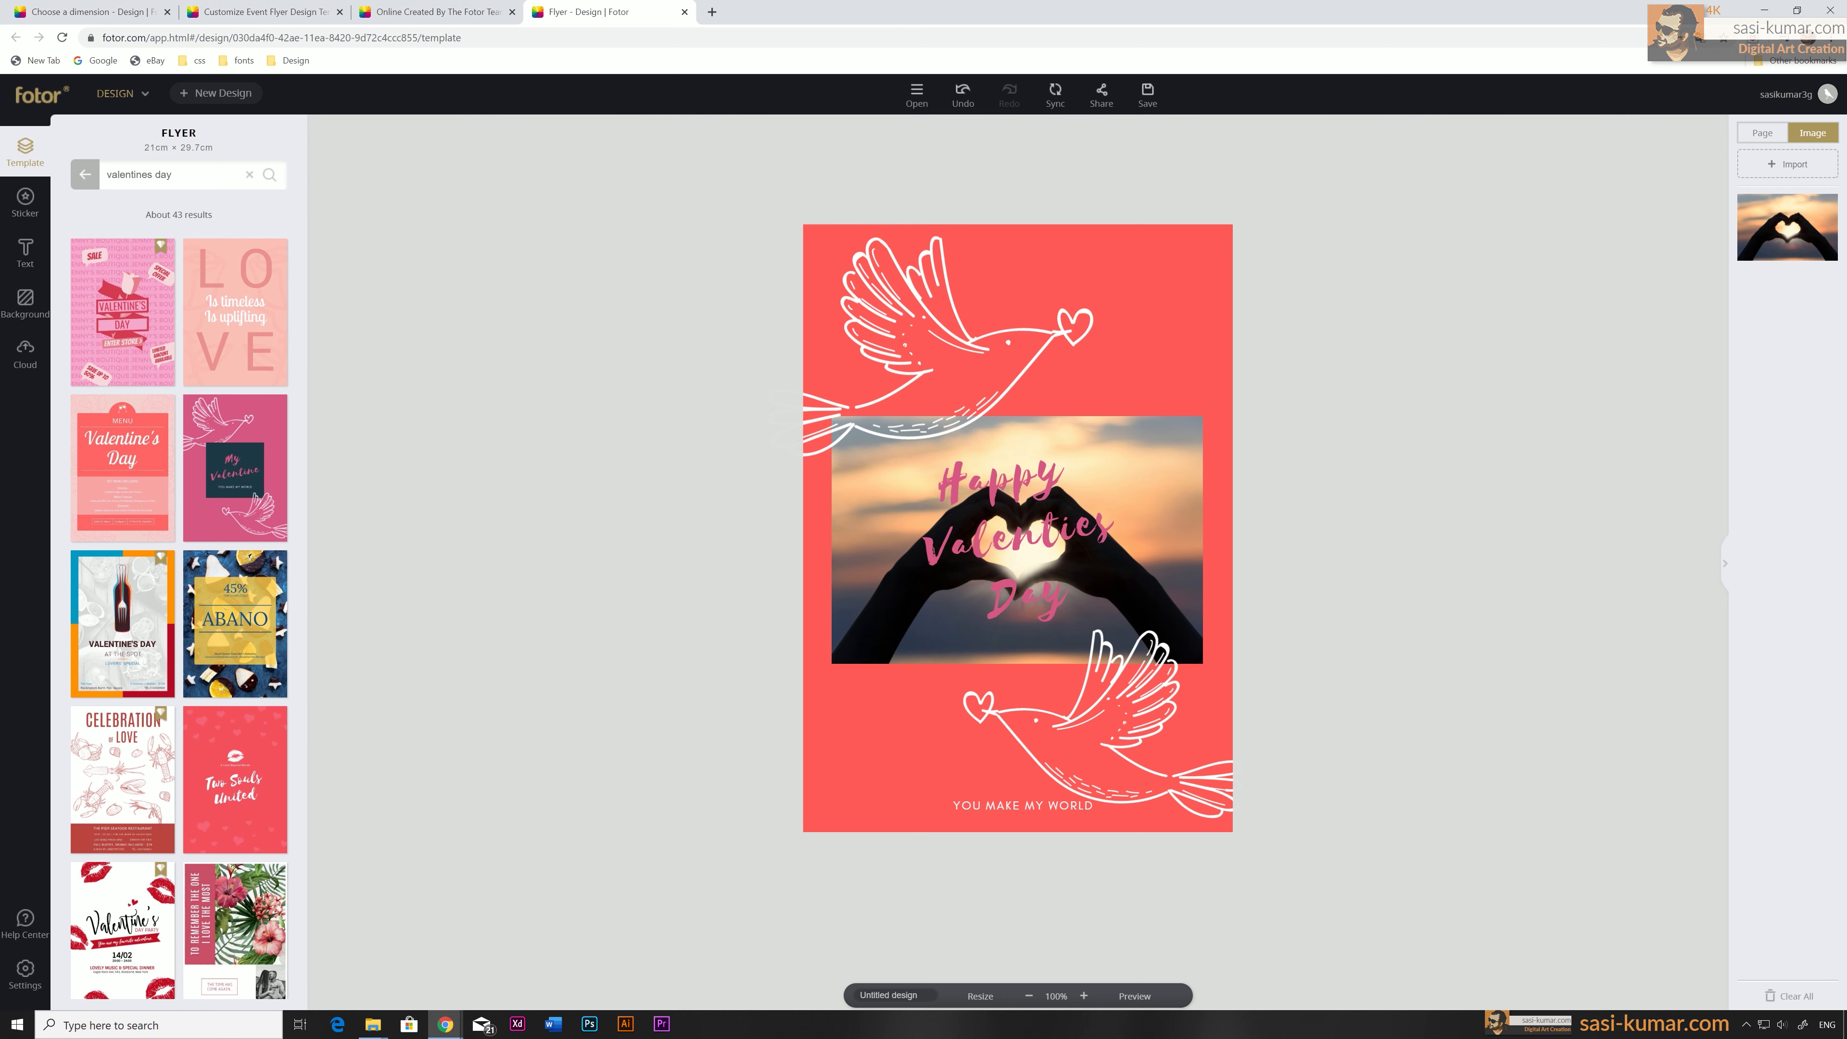
Apply the last preset effect, a faded warm tint, to the photo after trying the black-and-white one.
{"action": "left_click", "coordinate": [1158, 492]}
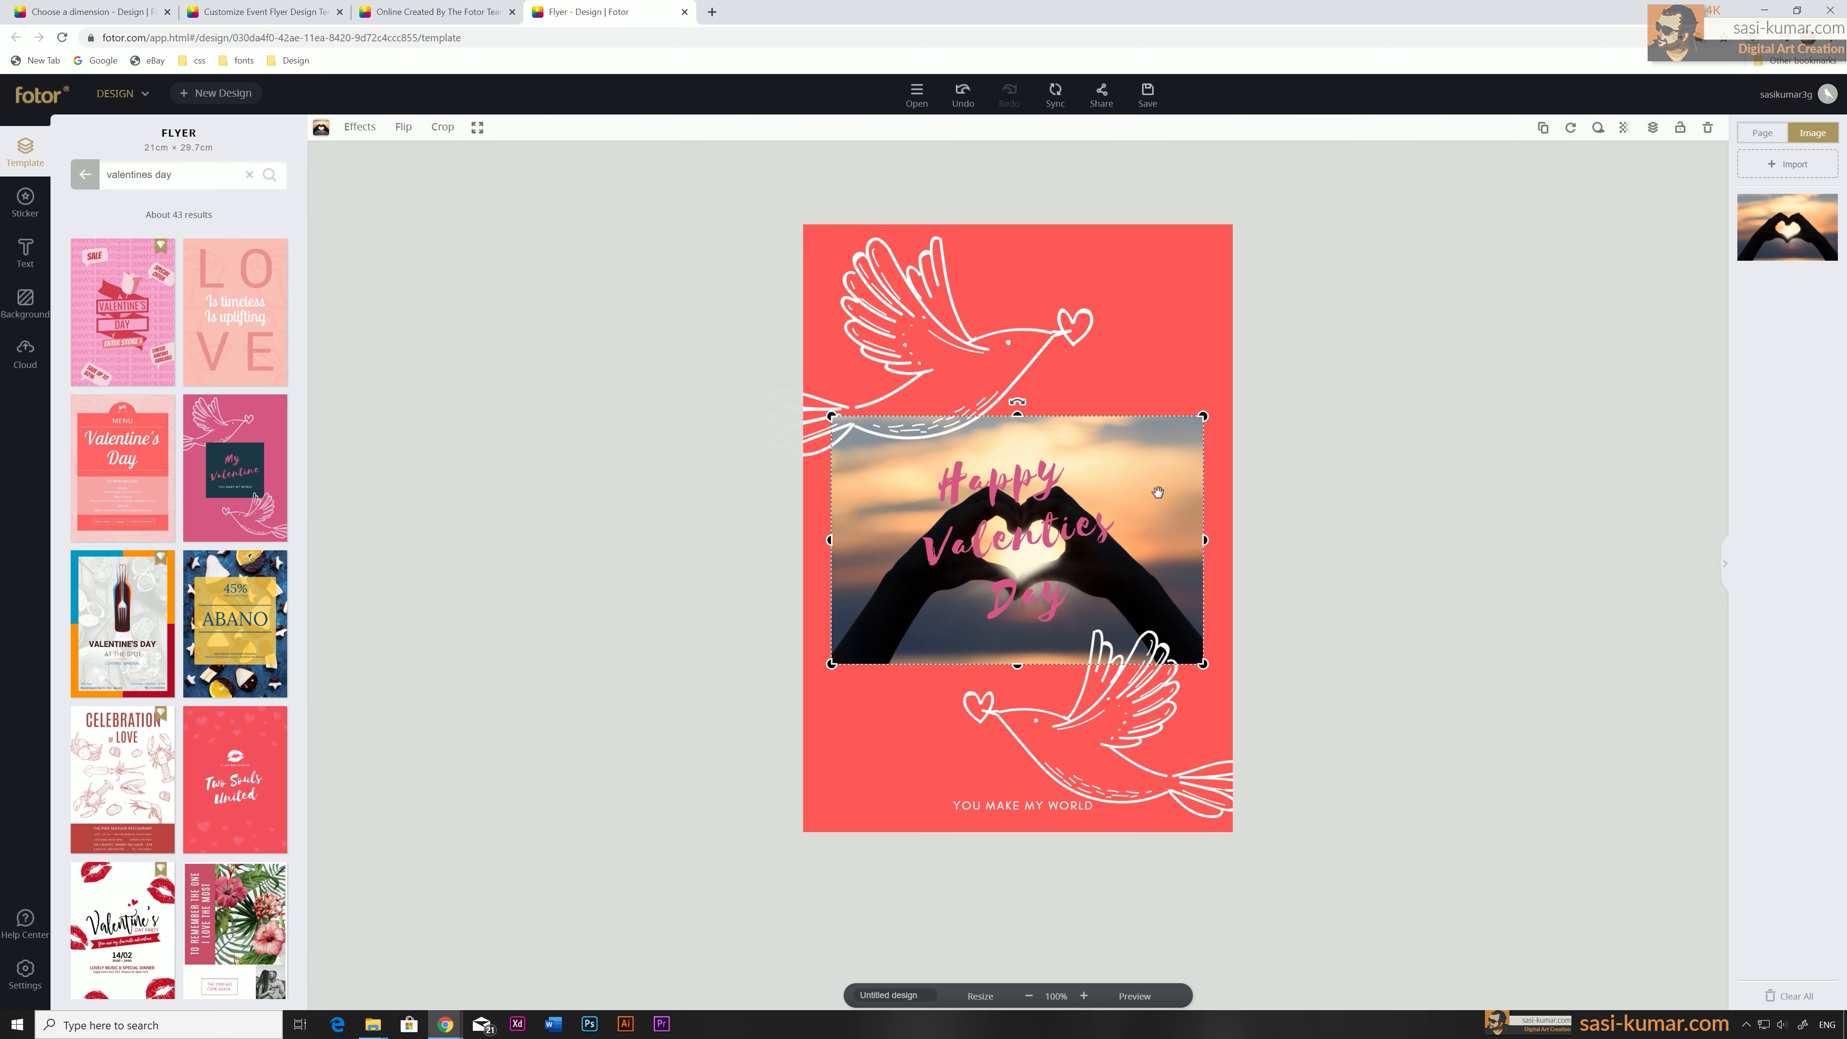
{"action": "left_click", "coordinate": [357, 129]}
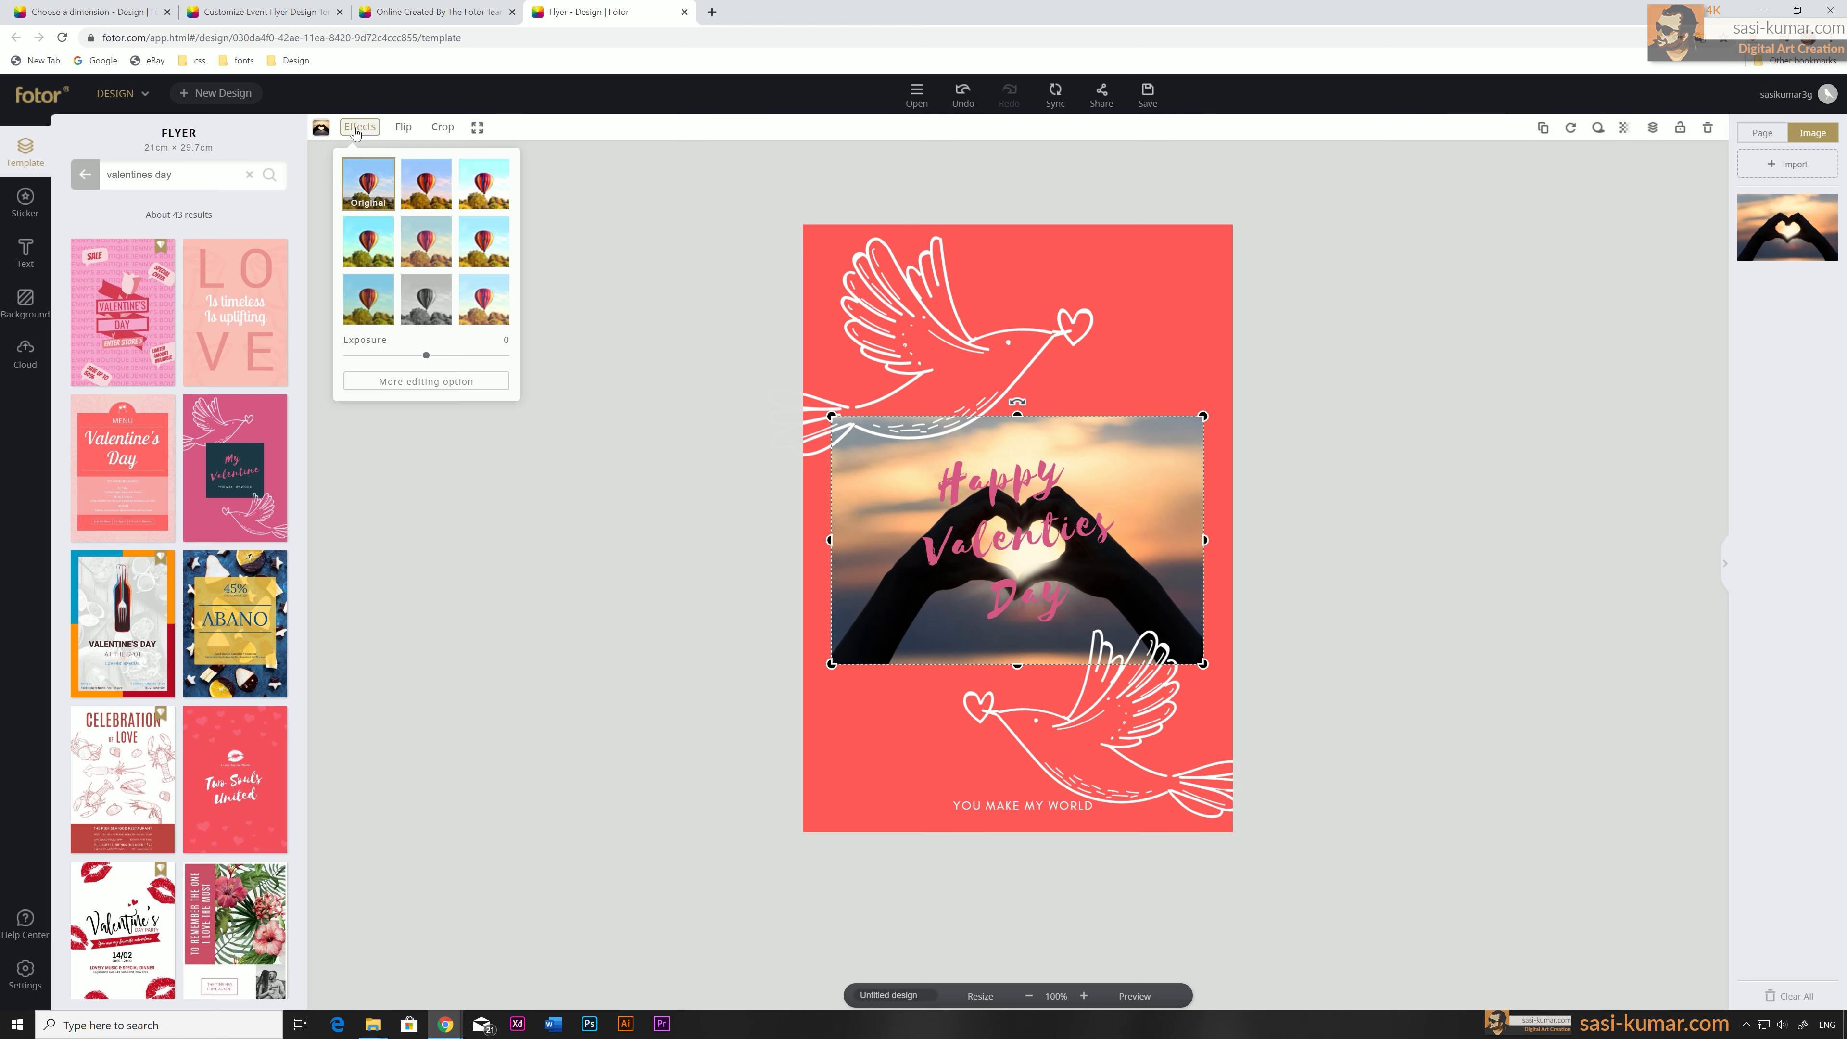
{"action": "left_click", "coordinate": [428, 301]}
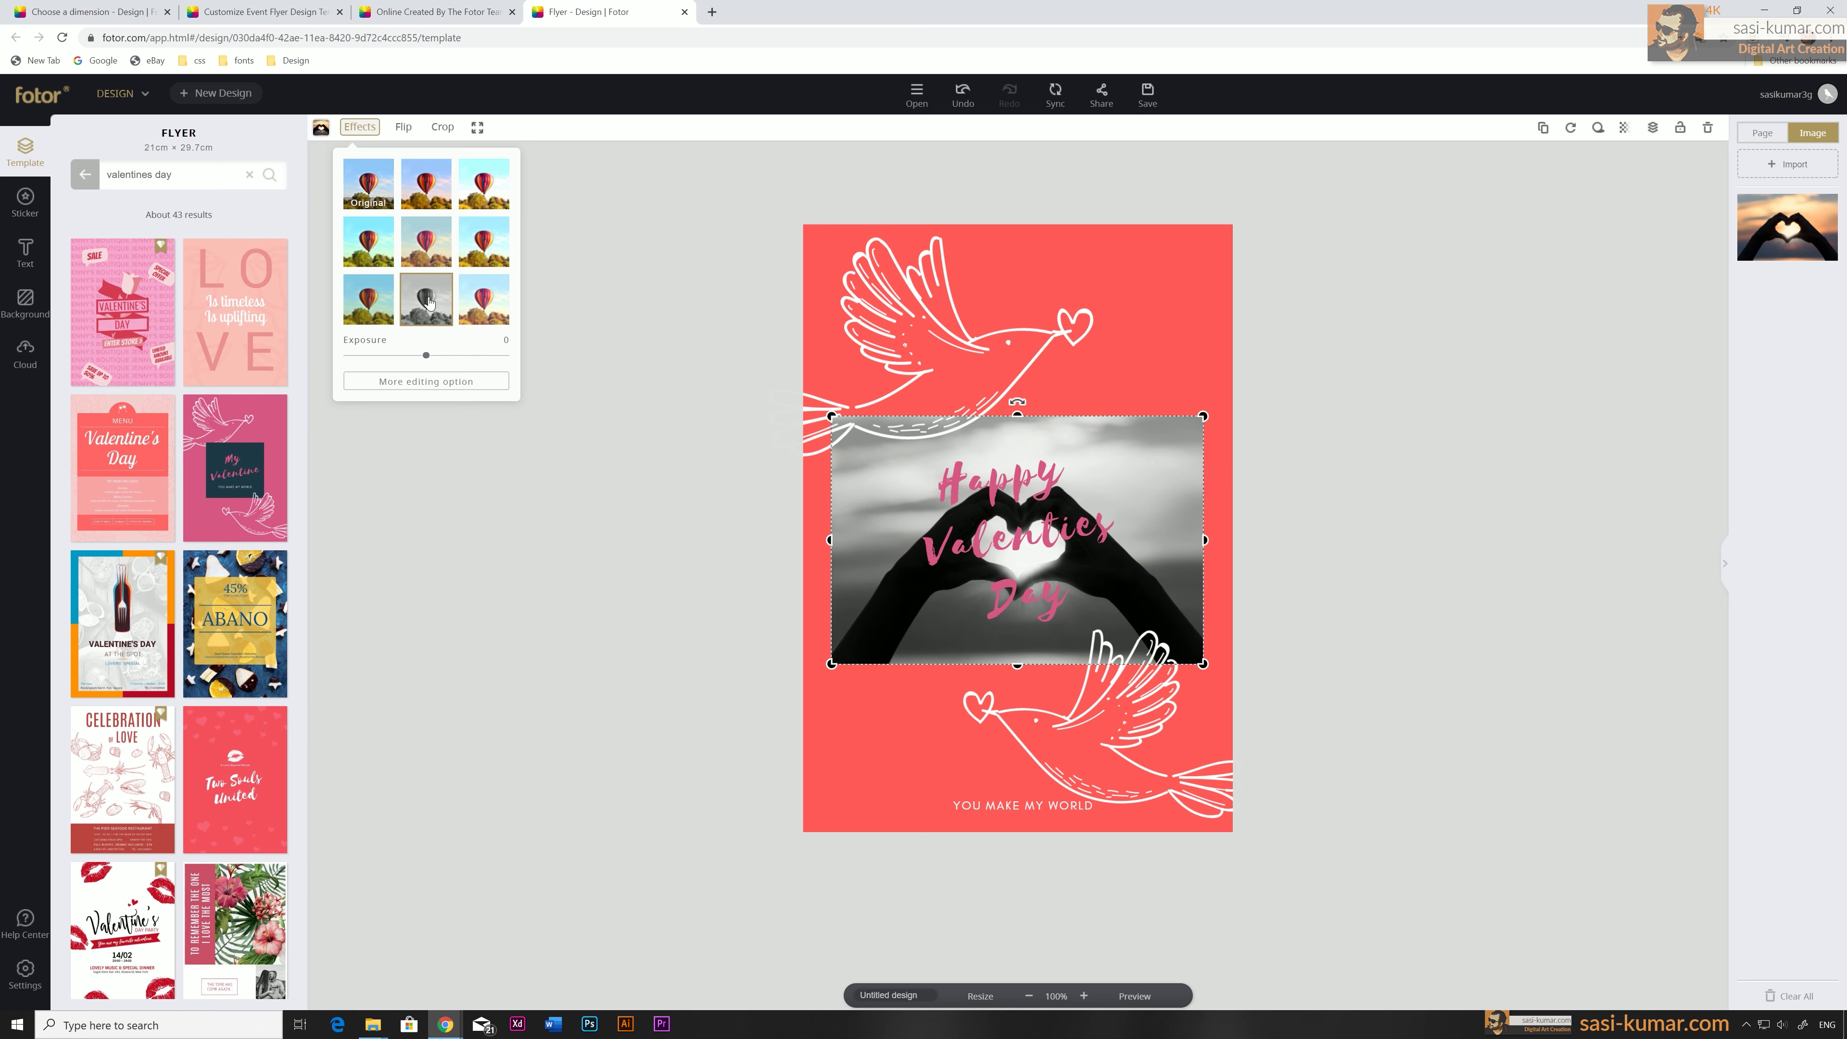
{"action": "left_click", "coordinate": [488, 310]}
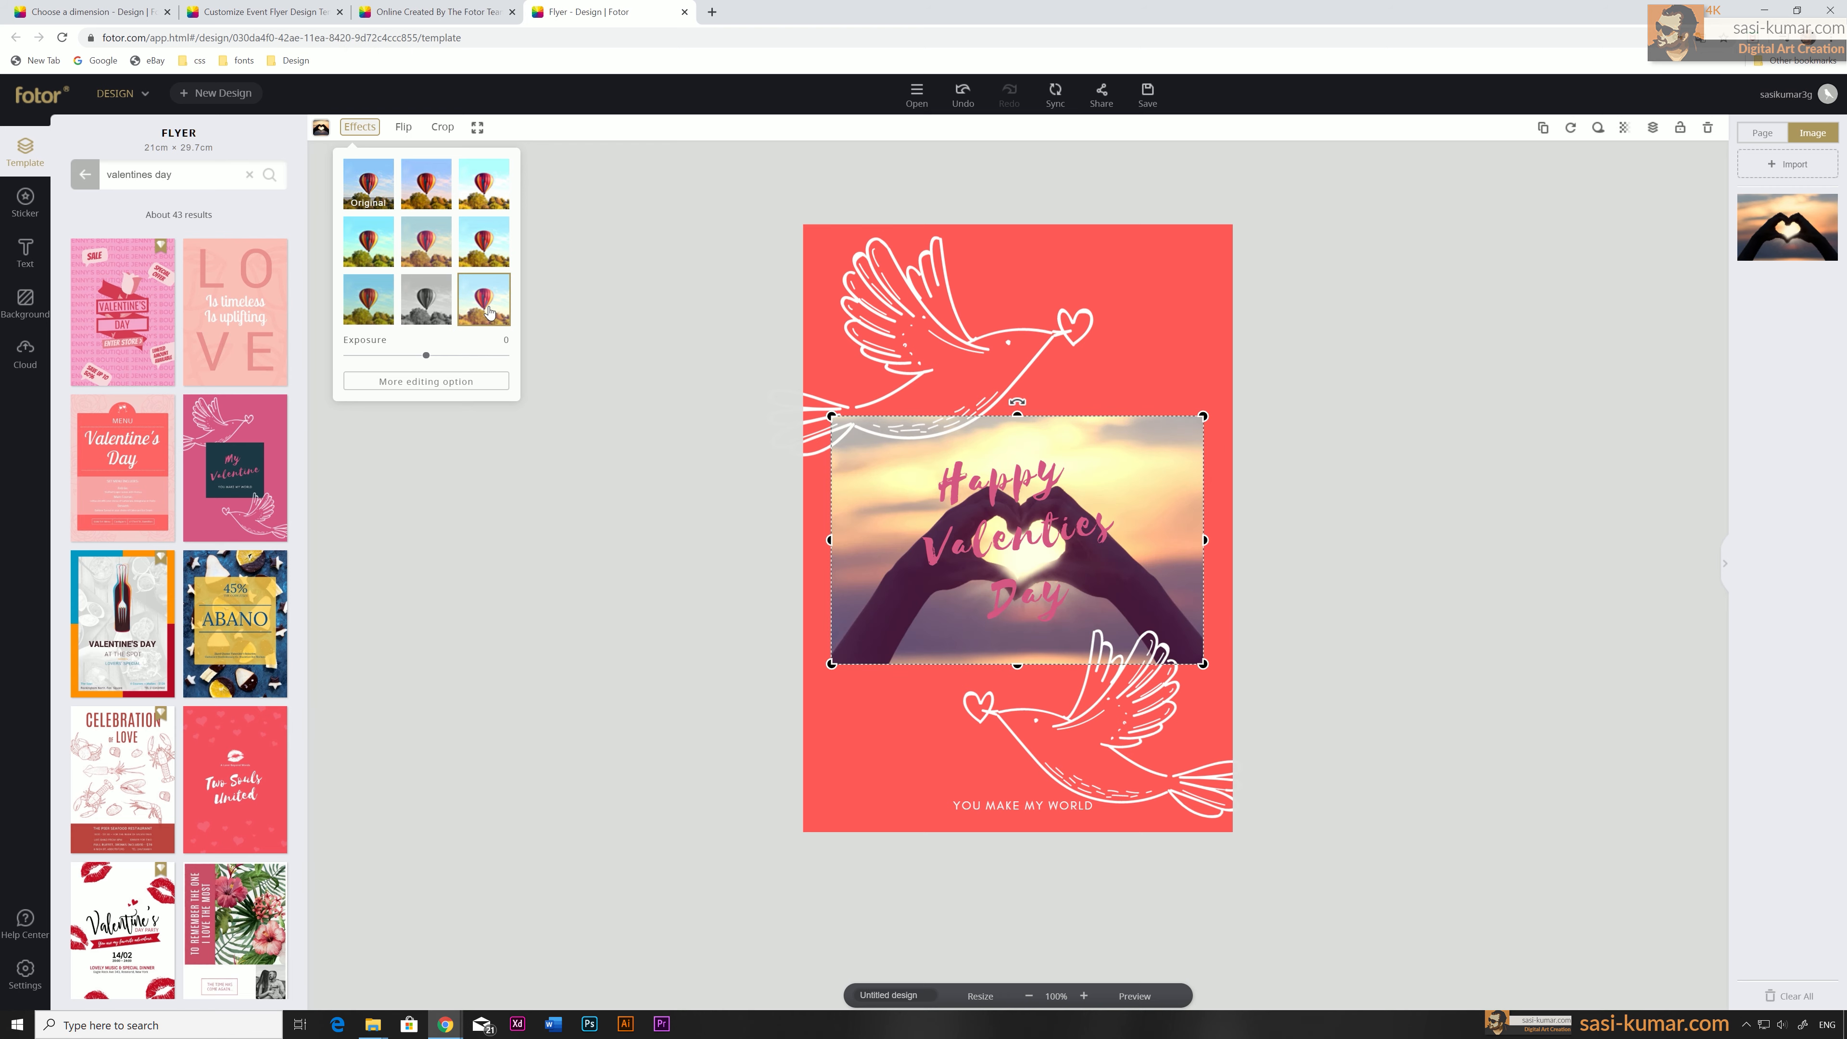
{"action": "left_click", "coordinate": [1388, 503]}
Change the flyer's background to dark purple #593659 sampled from the photo, after trying brighter purples.
{"action": "left_click", "coordinate": [1149, 364]}
{"action": "left_click", "coordinate": [397, 128]}
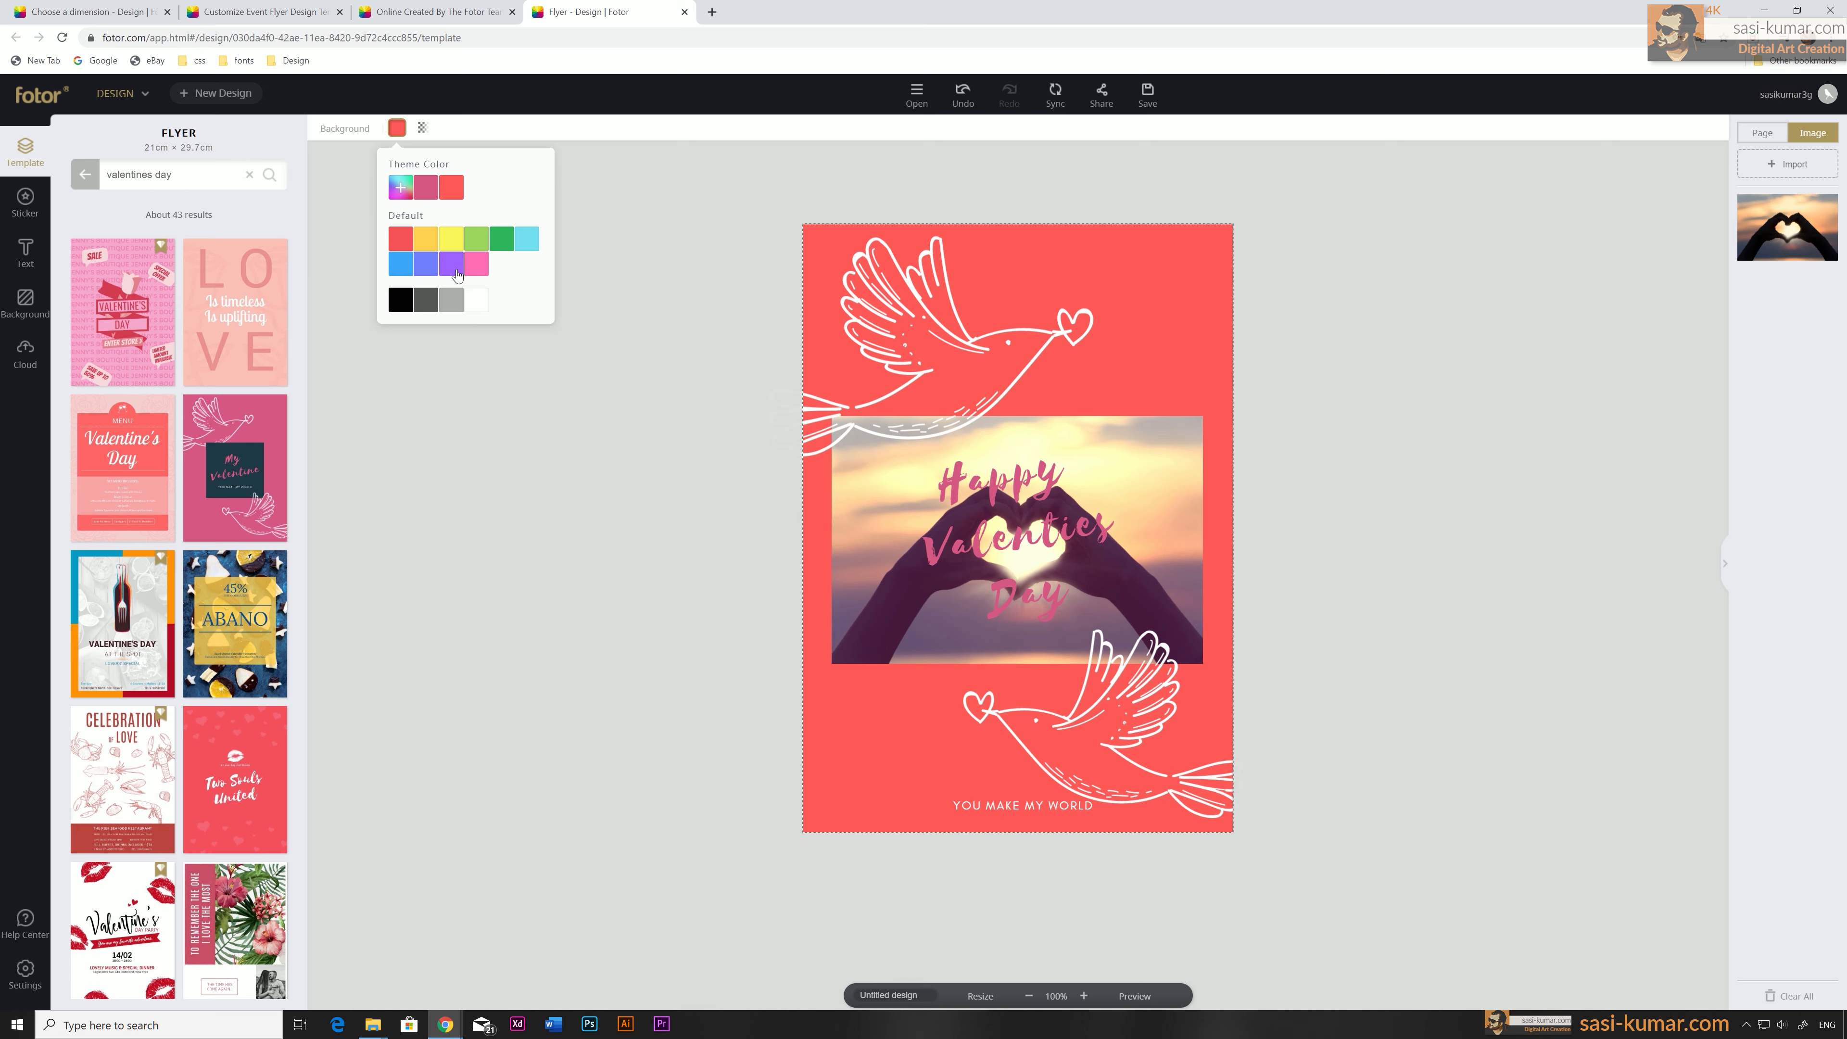
{"action": "left_click", "coordinate": [453, 266]}
{"action": "left_click", "coordinate": [399, 187]}
{"action": "left_click_drag", "start_coordinate": [491, 368], "coordinate": [474, 365]}
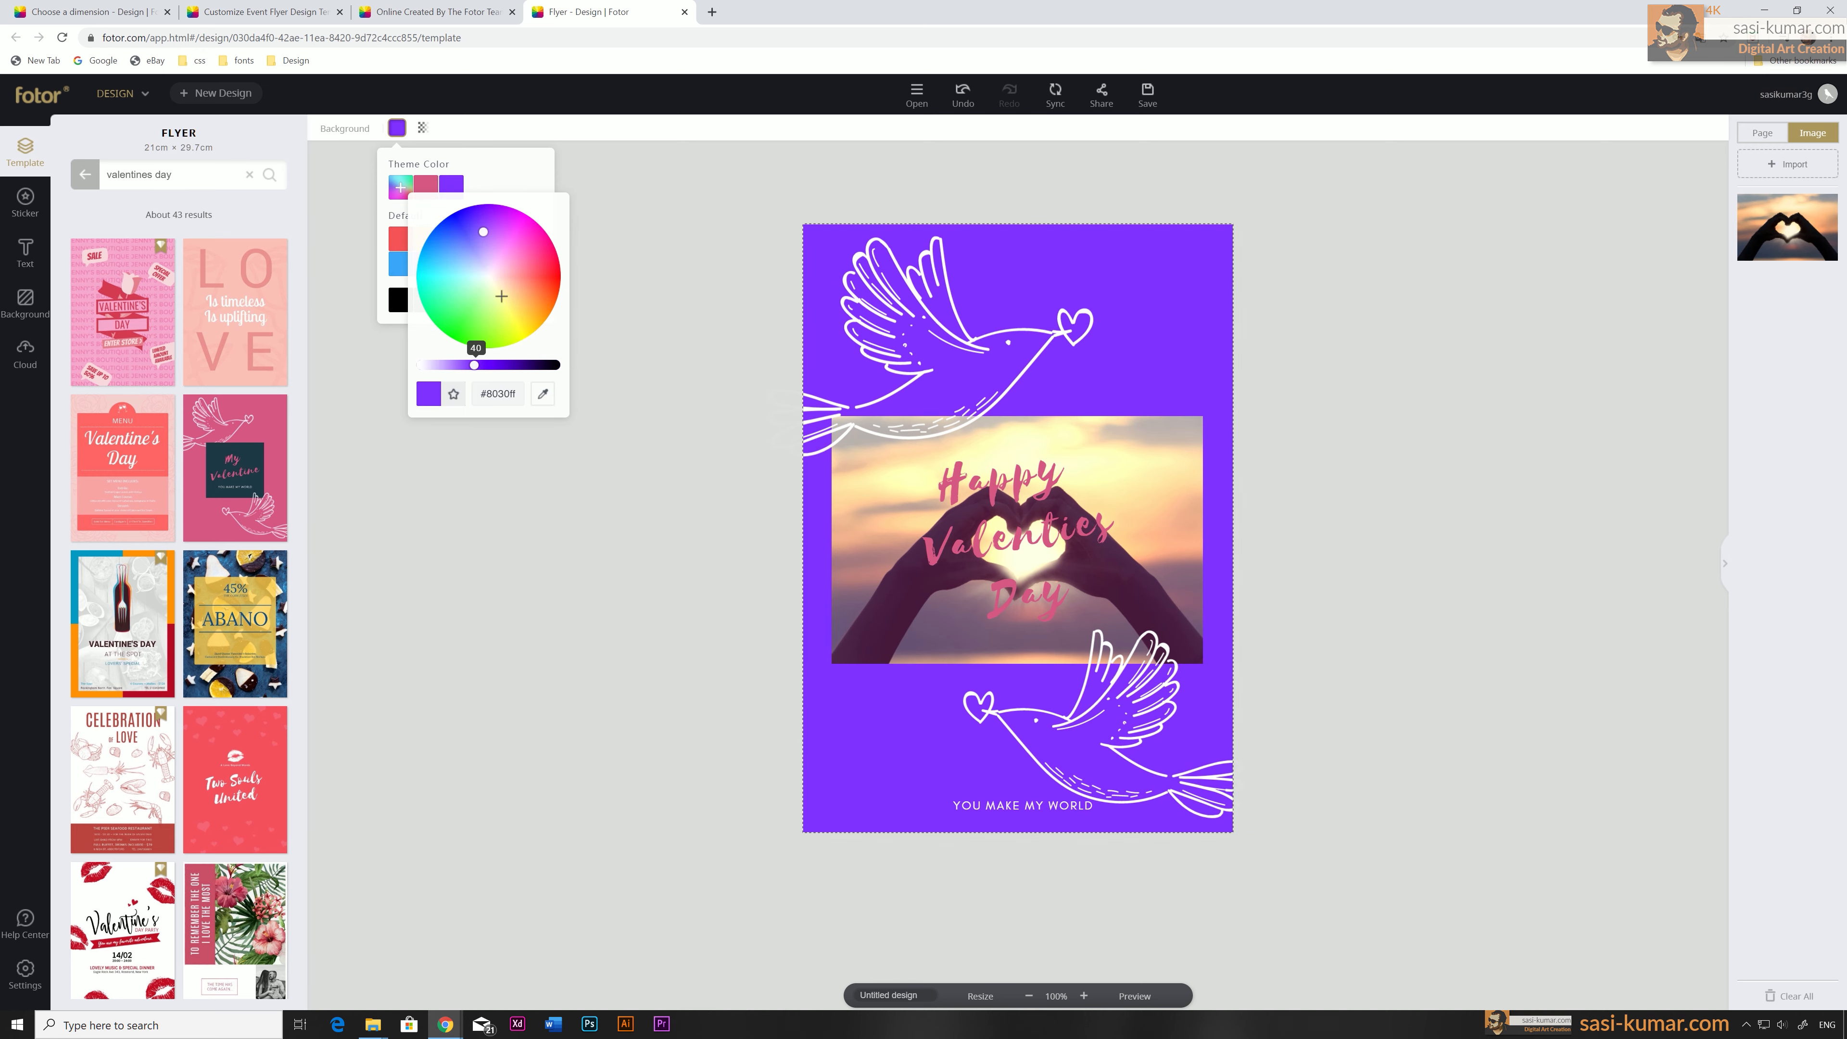
{"action": "mouse_move", "coordinate": [483, 233]}
{"action": "left_mouse_down"}
{"action": "mouse_move", "coordinate": [467, 234]}
{"action": "mouse_move", "coordinate": [498, 217]}
{"action": "mouse_move", "coordinate": [476, 244]}
{"action": "mouse_move", "coordinate": [478, 219]}
{"action": "left_mouse_up"}
{"action": "left_click", "coordinate": [543, 393]}
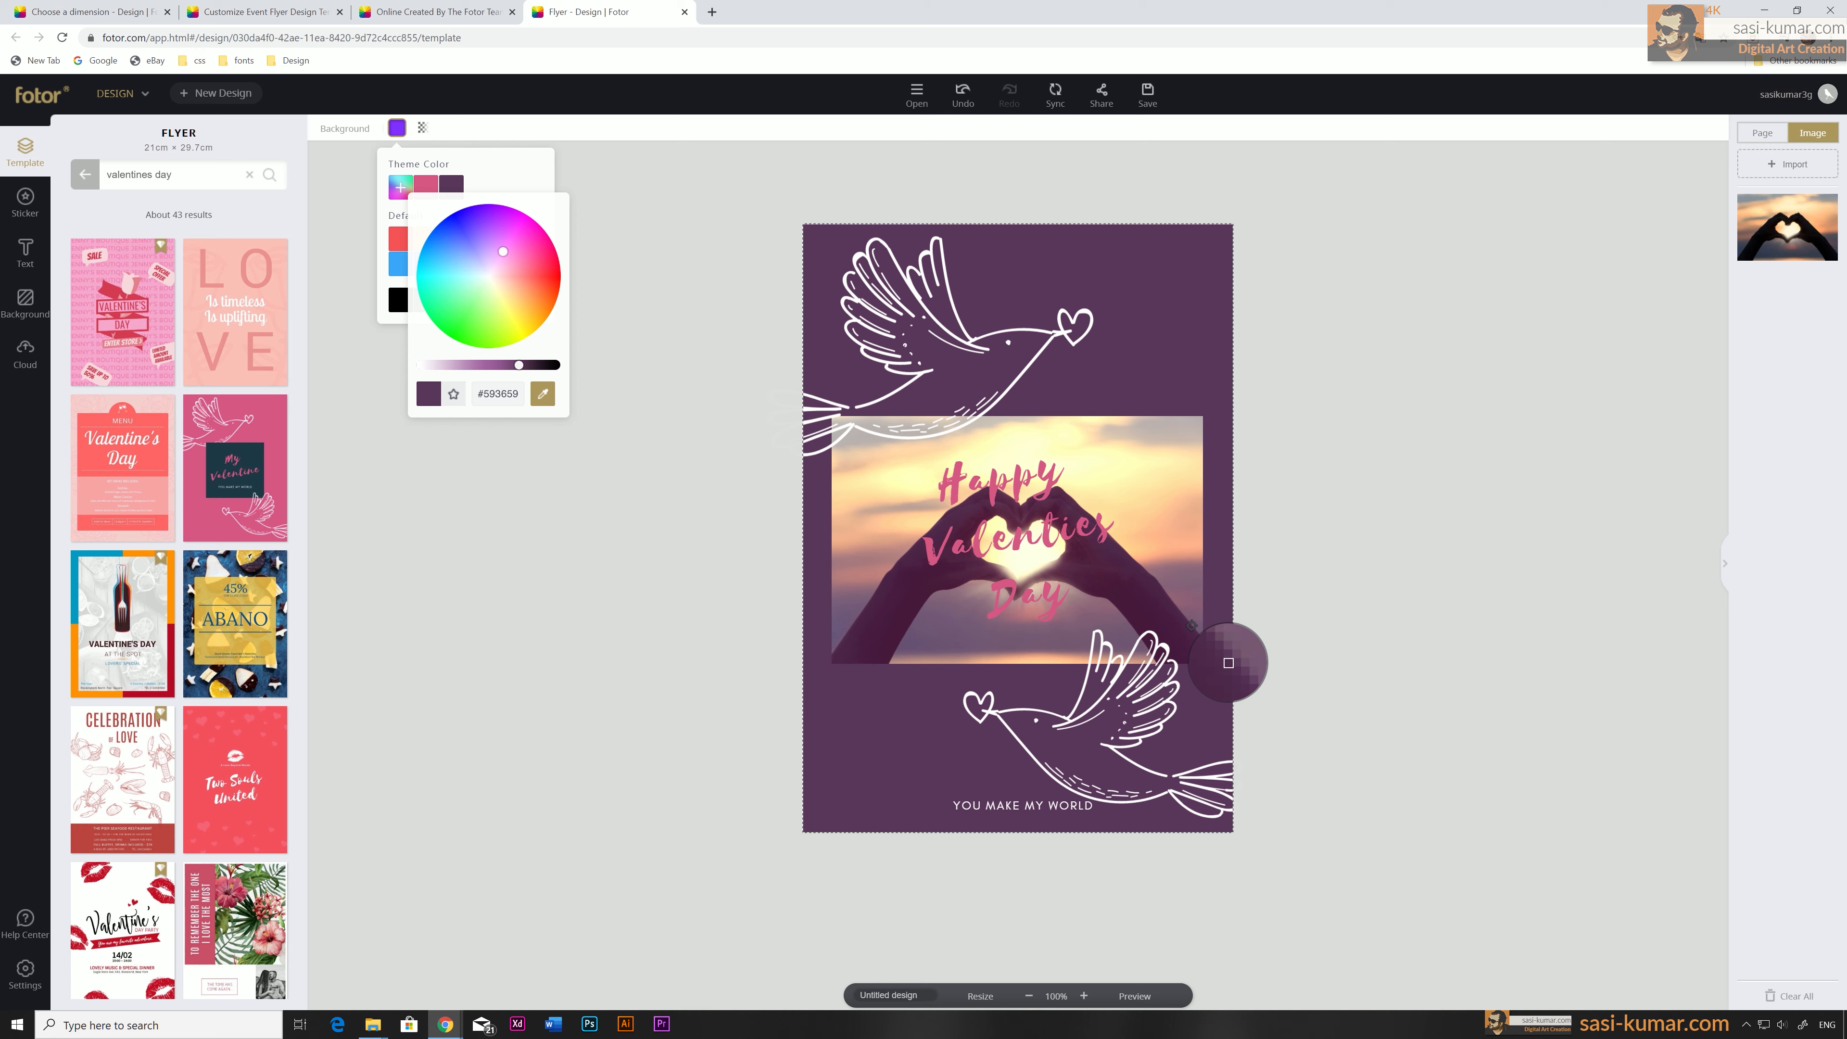
{"action": "left_click", "coordinate": [1228, 662]}
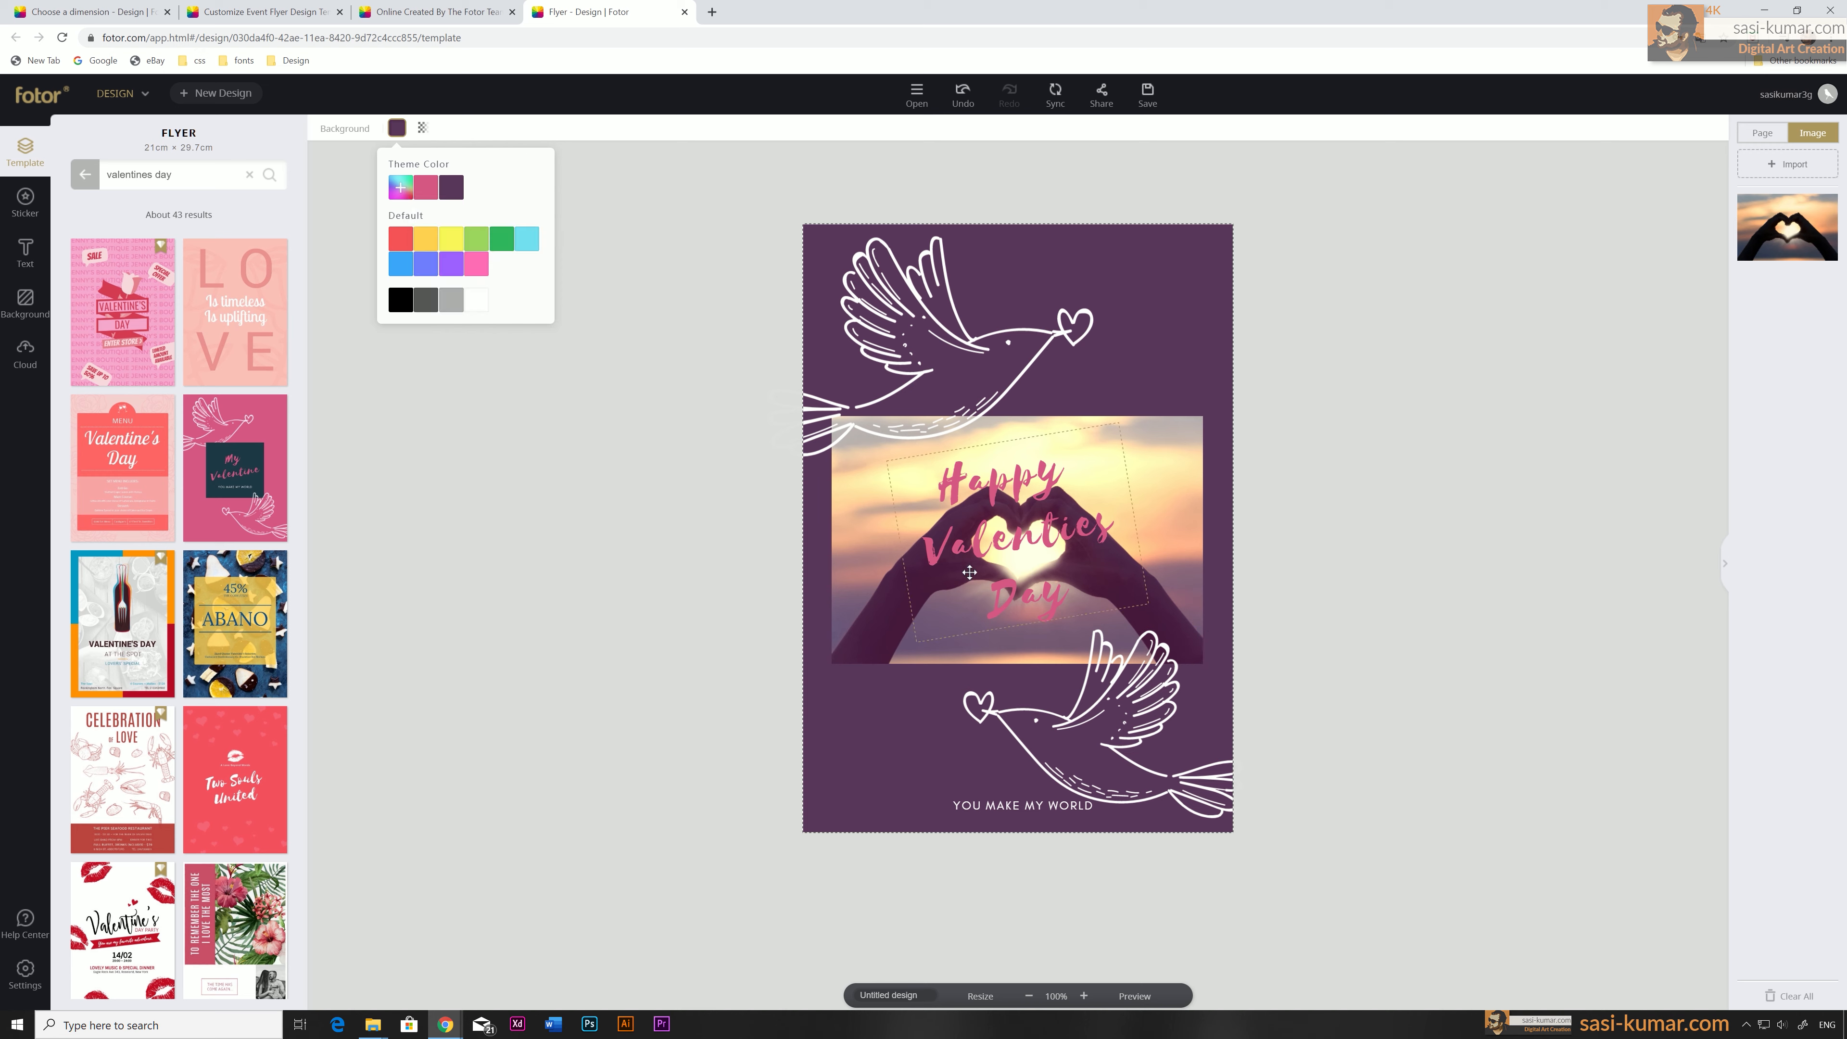
Enlarge the "Happy Valenties Day" headline to size 113 and centre it over the photo.
{"action": "left_click", "coordinate": [998, 498]}
{"action": "left_click_drag", "start_coordinate": [1118, 422], "coordinate": [1213, 320]}
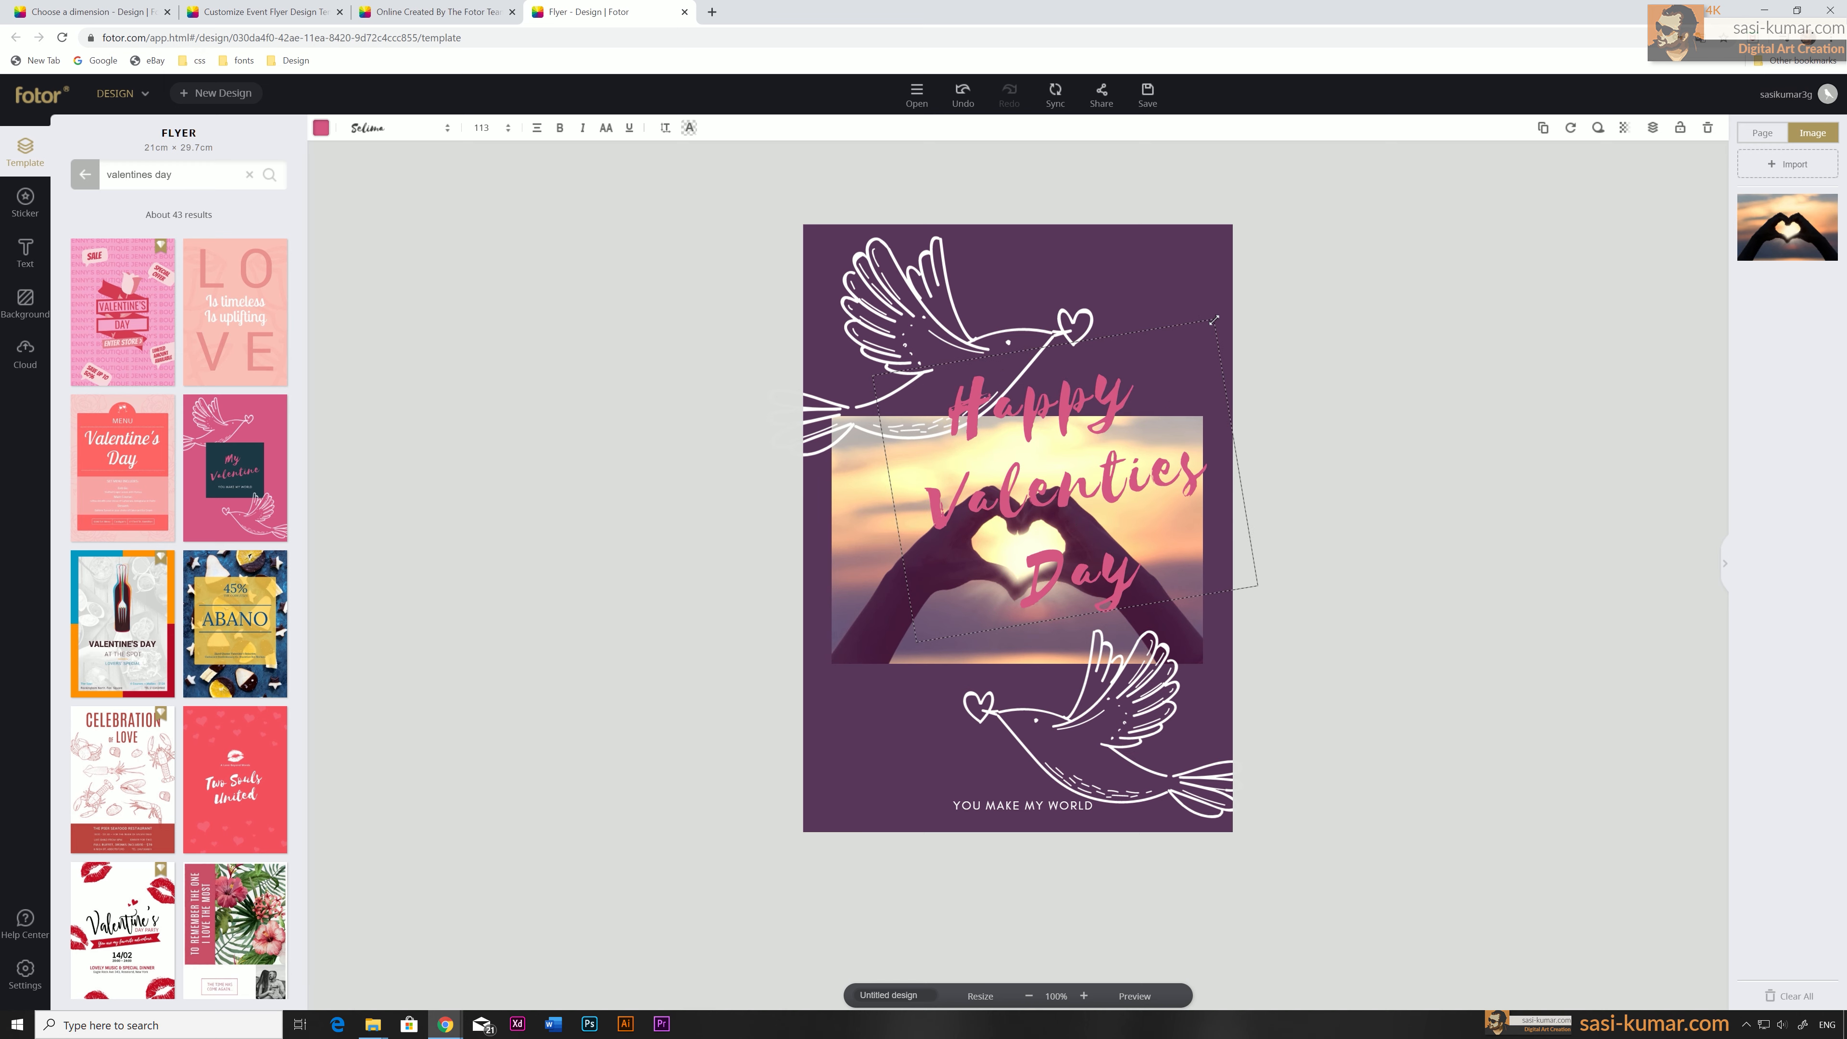
{"action": "left_click_drag", "start_coordinate": [1094, 409], "coordinate": [1058, 467]}
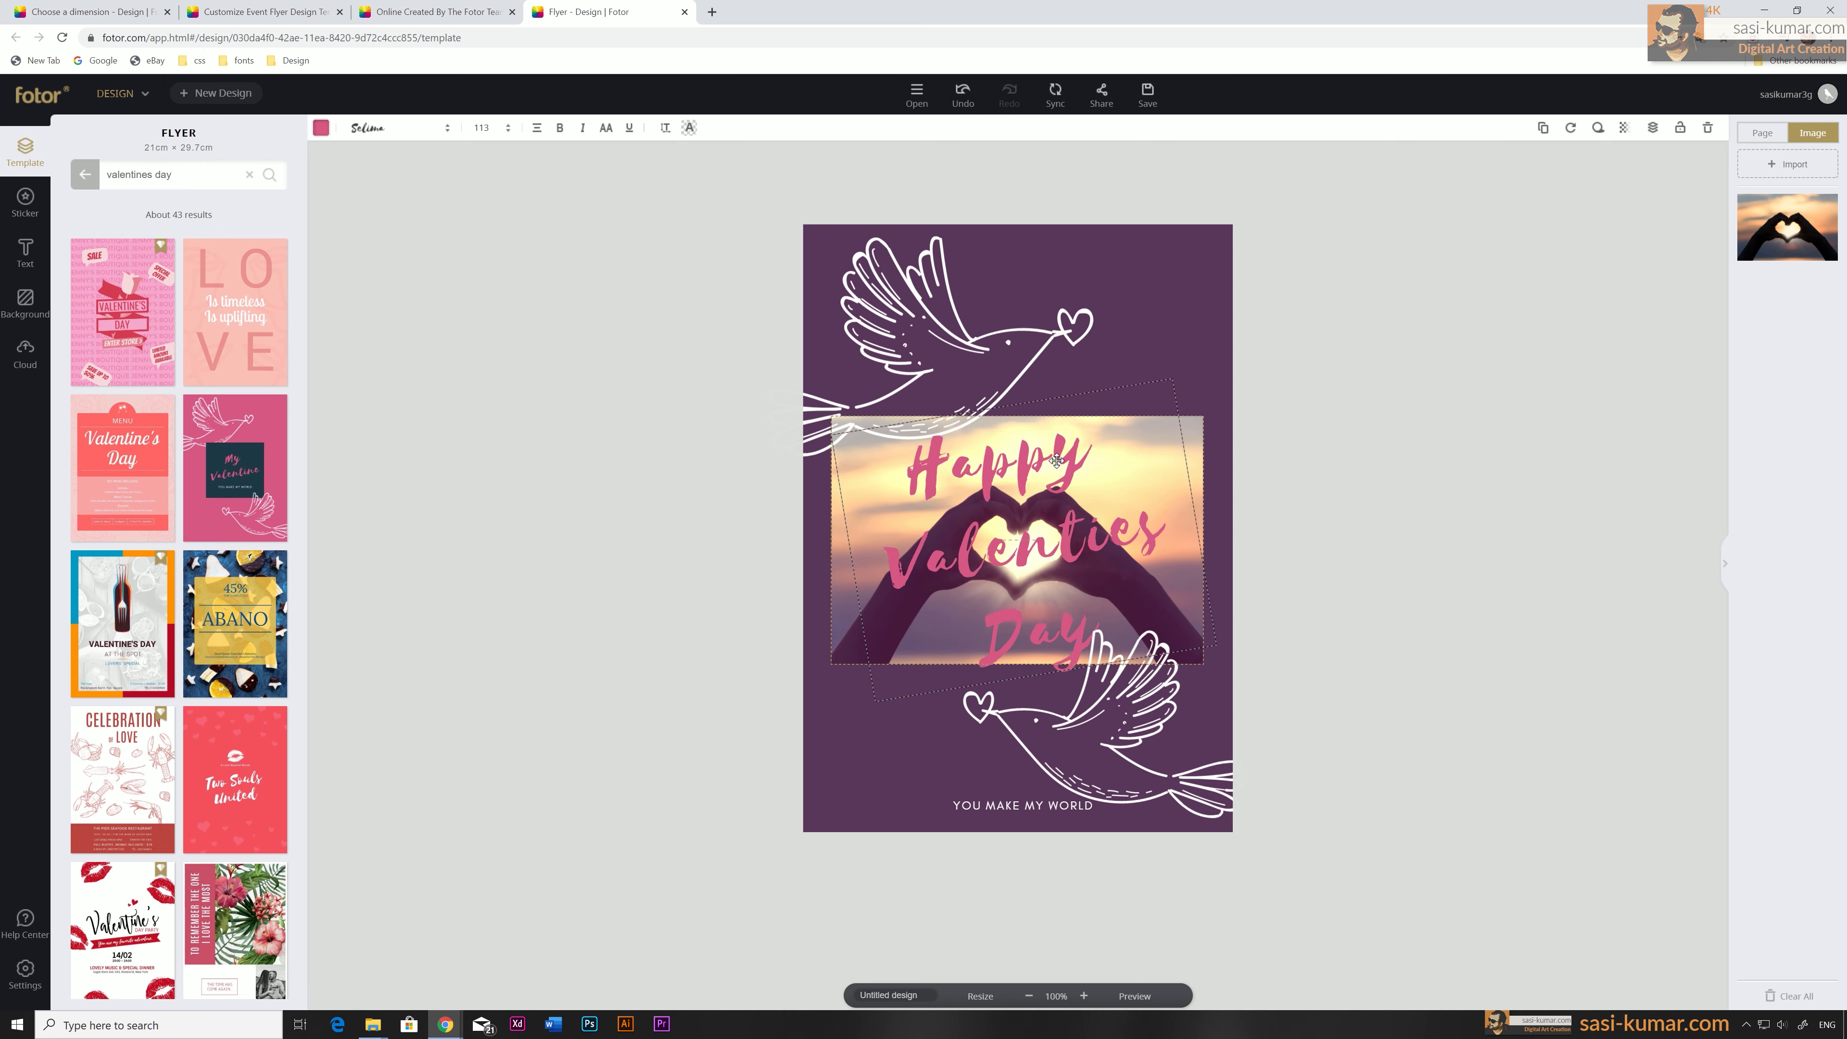
Recolour the headline bright pink and keep its Selima font after trying Shrikhand and Satisfy.
{"action": "left_click", "coordinate": [399, 127]}
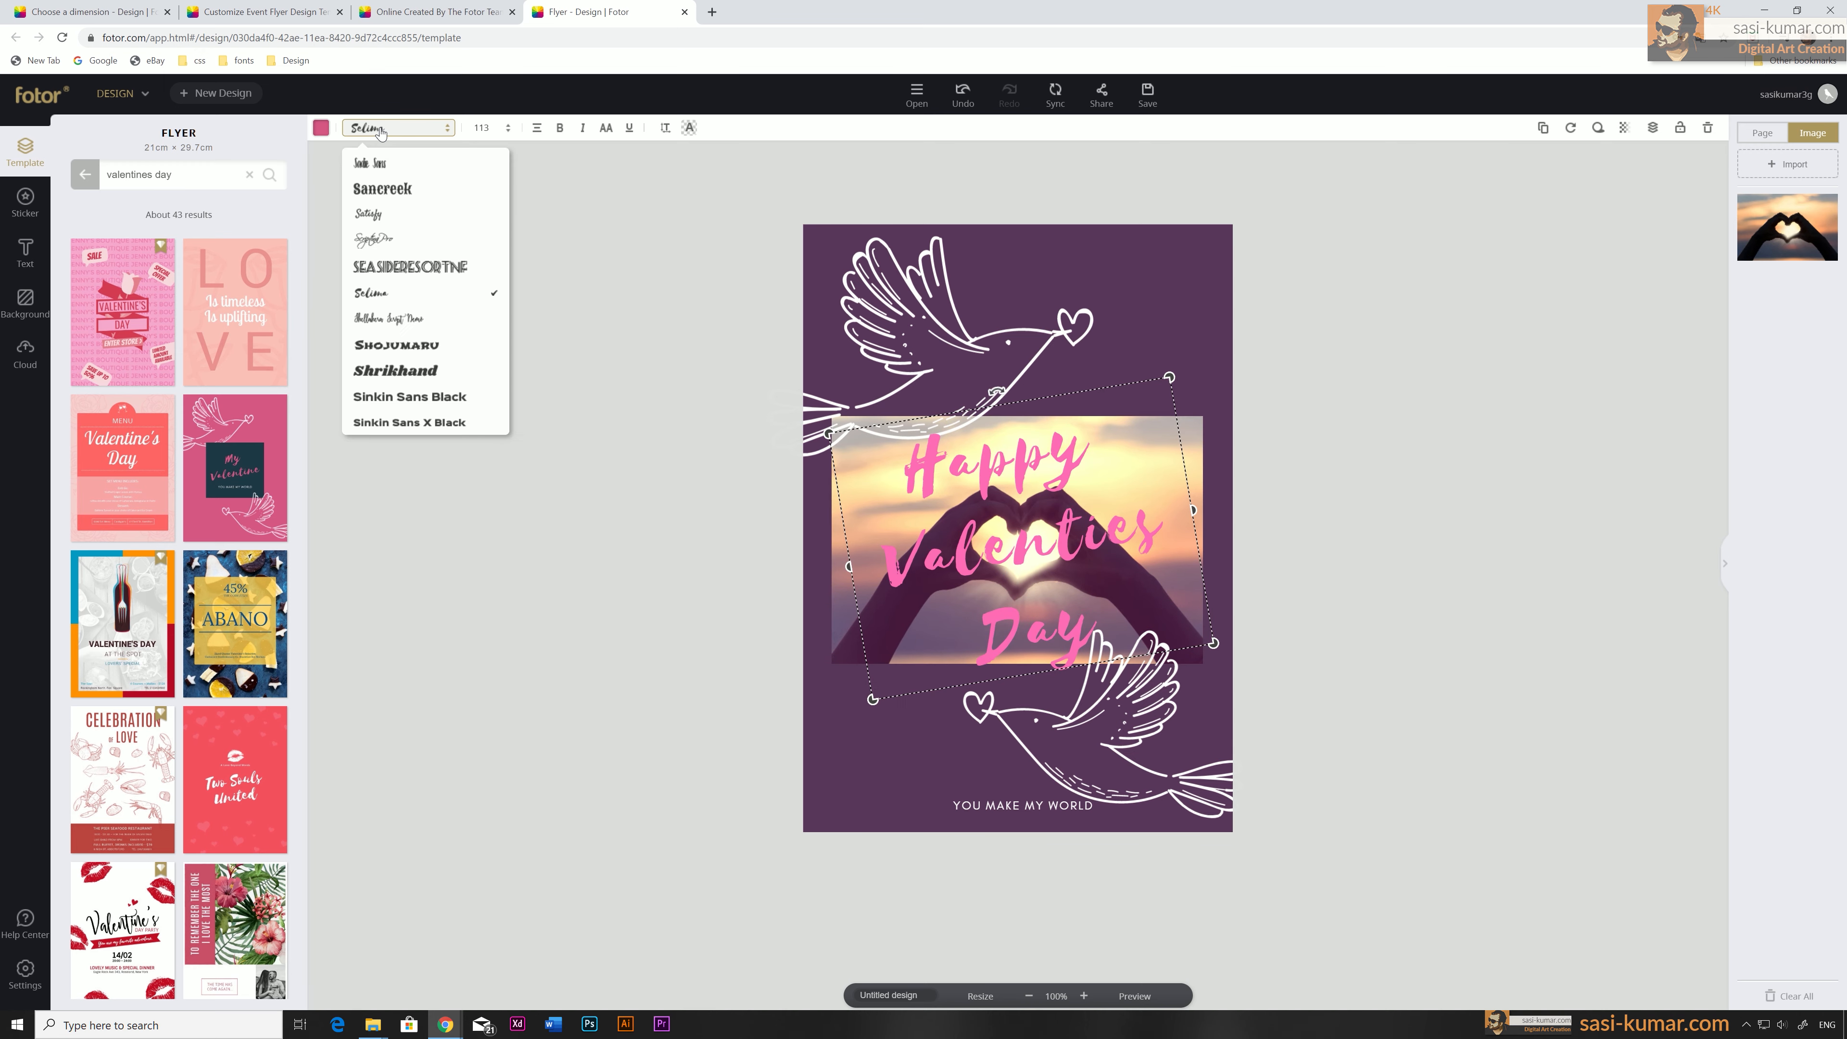
{"action": "left_click", "coordinate": [409, 267]}
{"action": "left_click", "coordinate": [392, 293]}
{"action": "left_click", "coordinate": [410, 242]}
{"action": "left_click", "coordinate": [398, 370]}
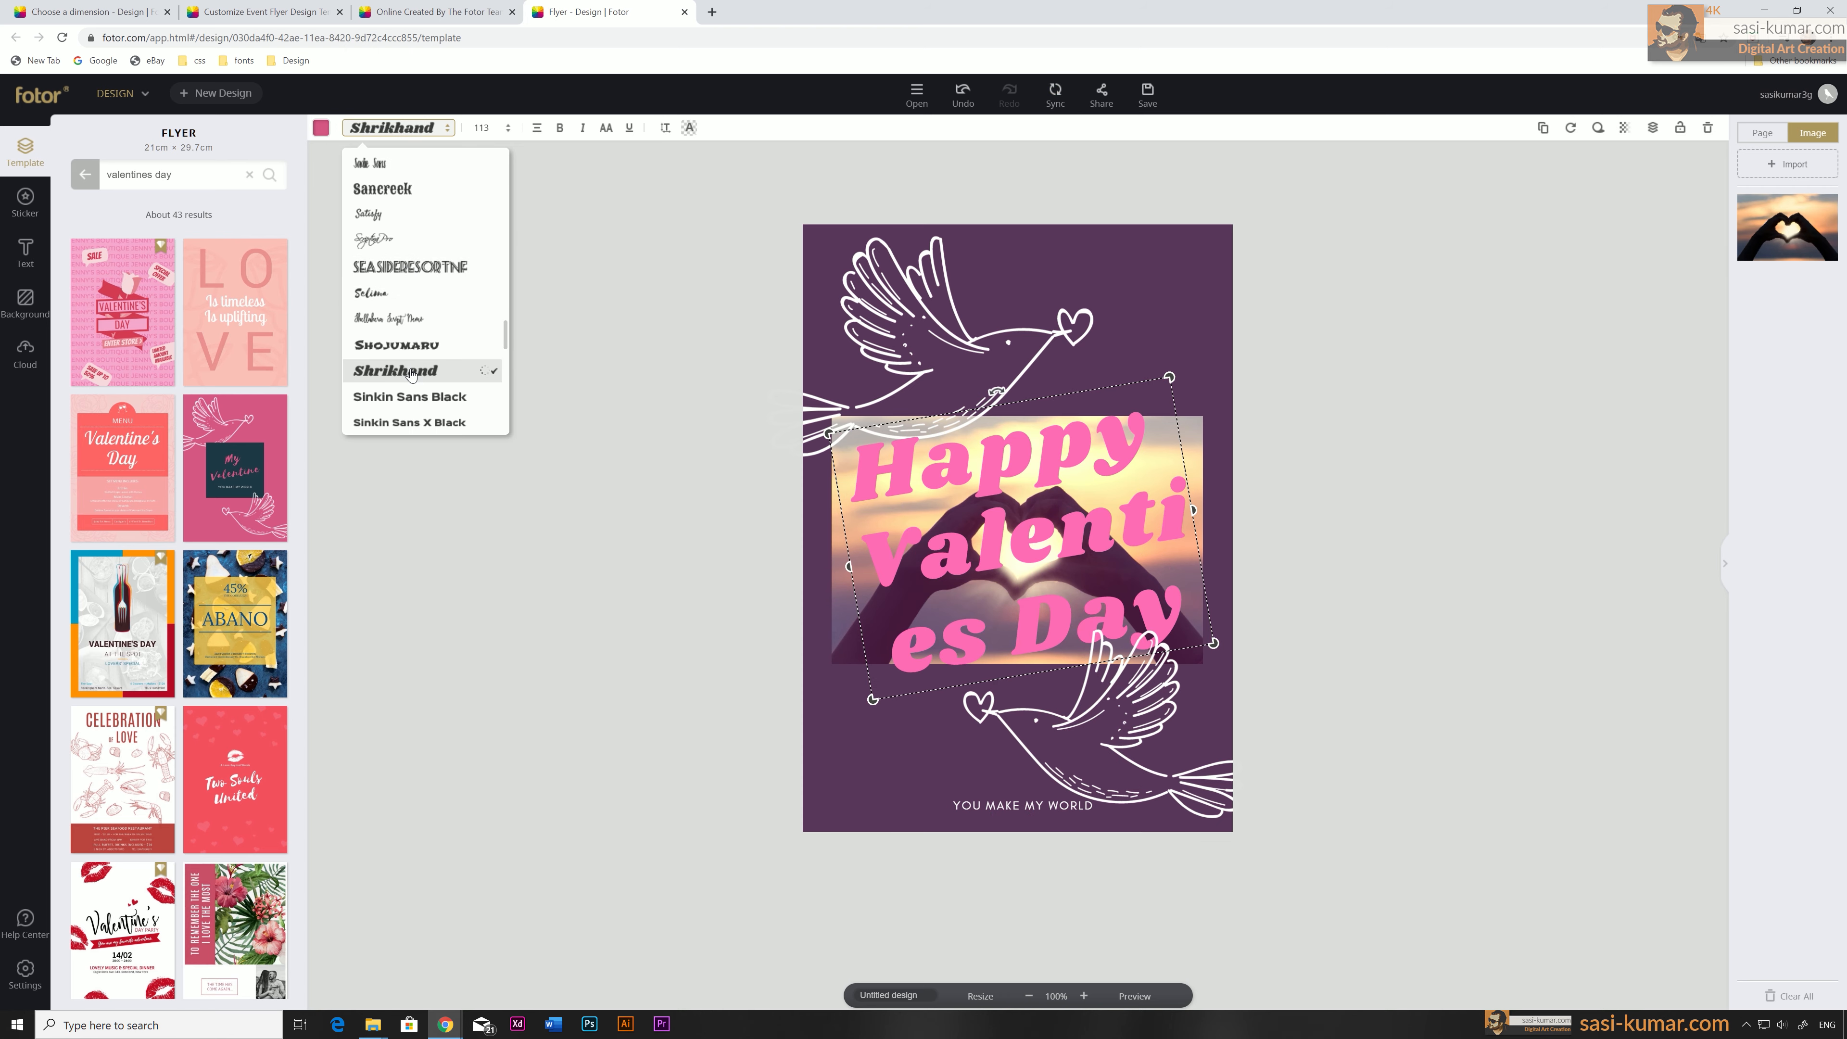
{"action": "left_click", "coordinate": [393, 213]}
{"action": "left_click_drag", "start_coordinate": [504, 346], "coordinate": [508, 180]}
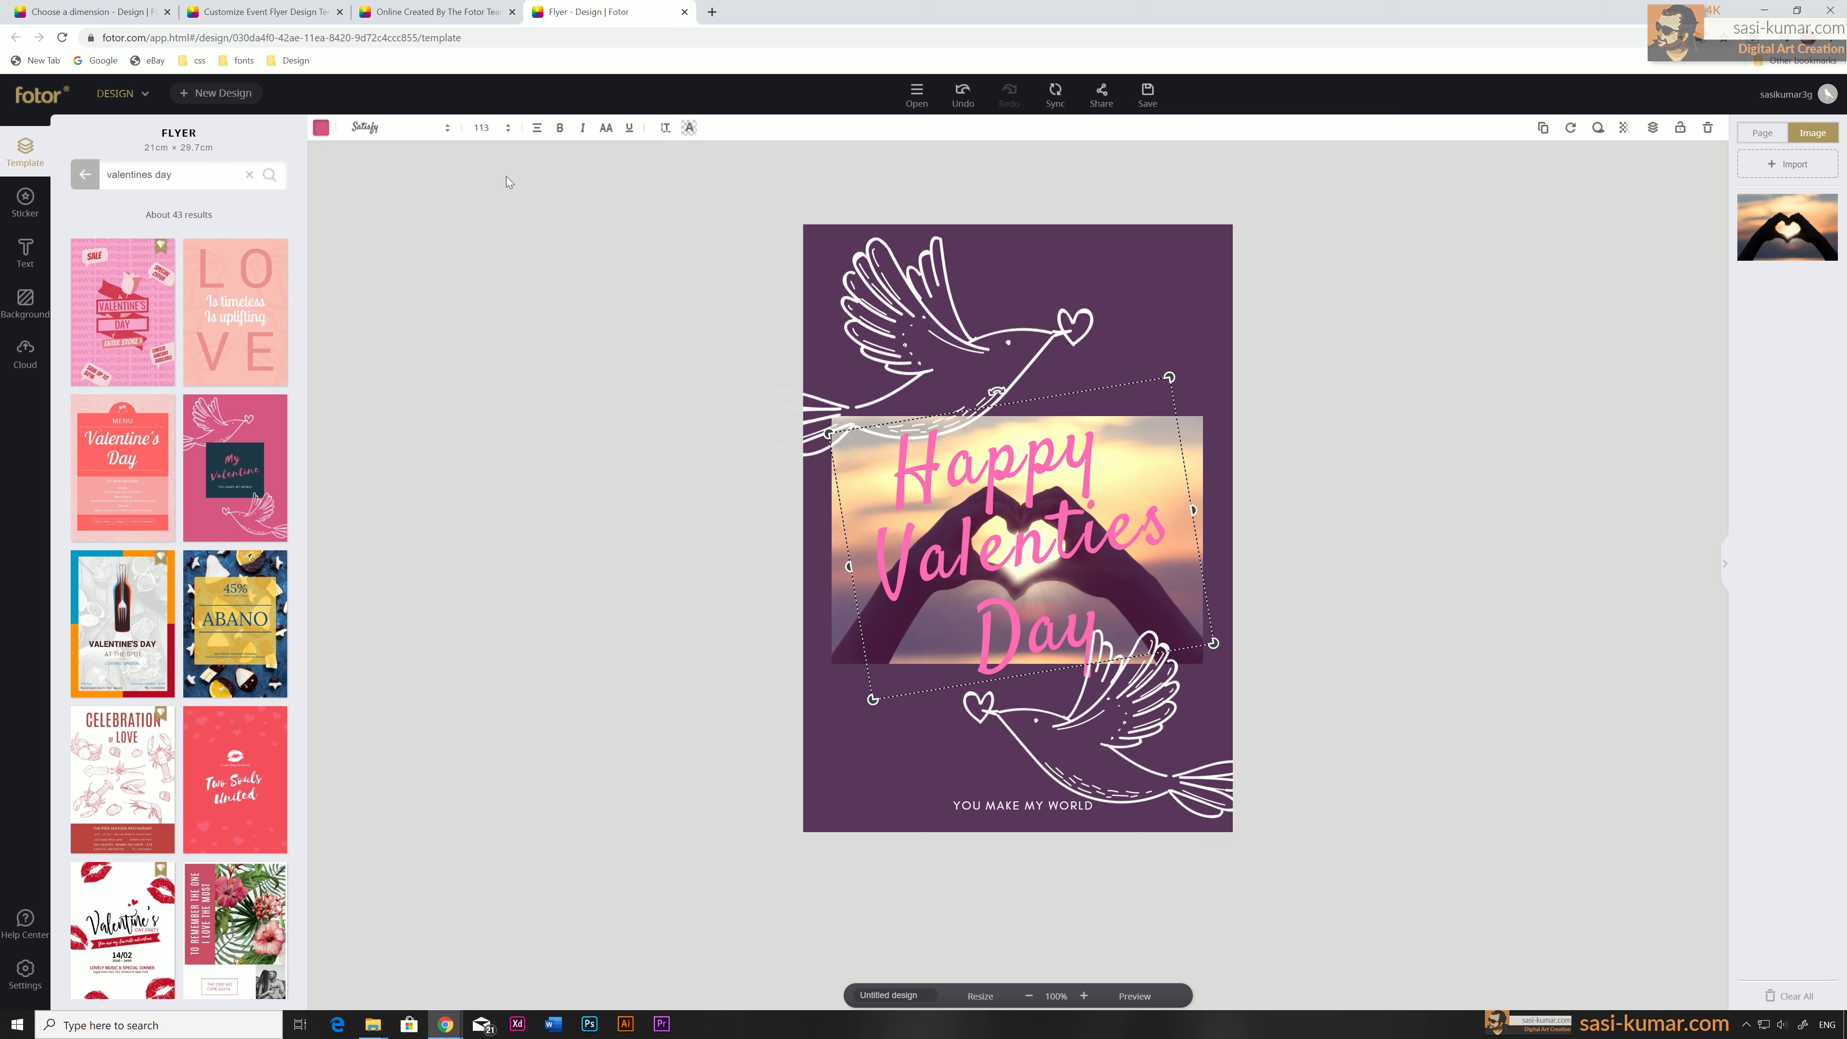
{"action": "left_click", "coordinate": [389, 129]}
{"action": "left_click", "coordinate": [396, 217]}
{"action": "left_click", "coordinate": [392, 370]}
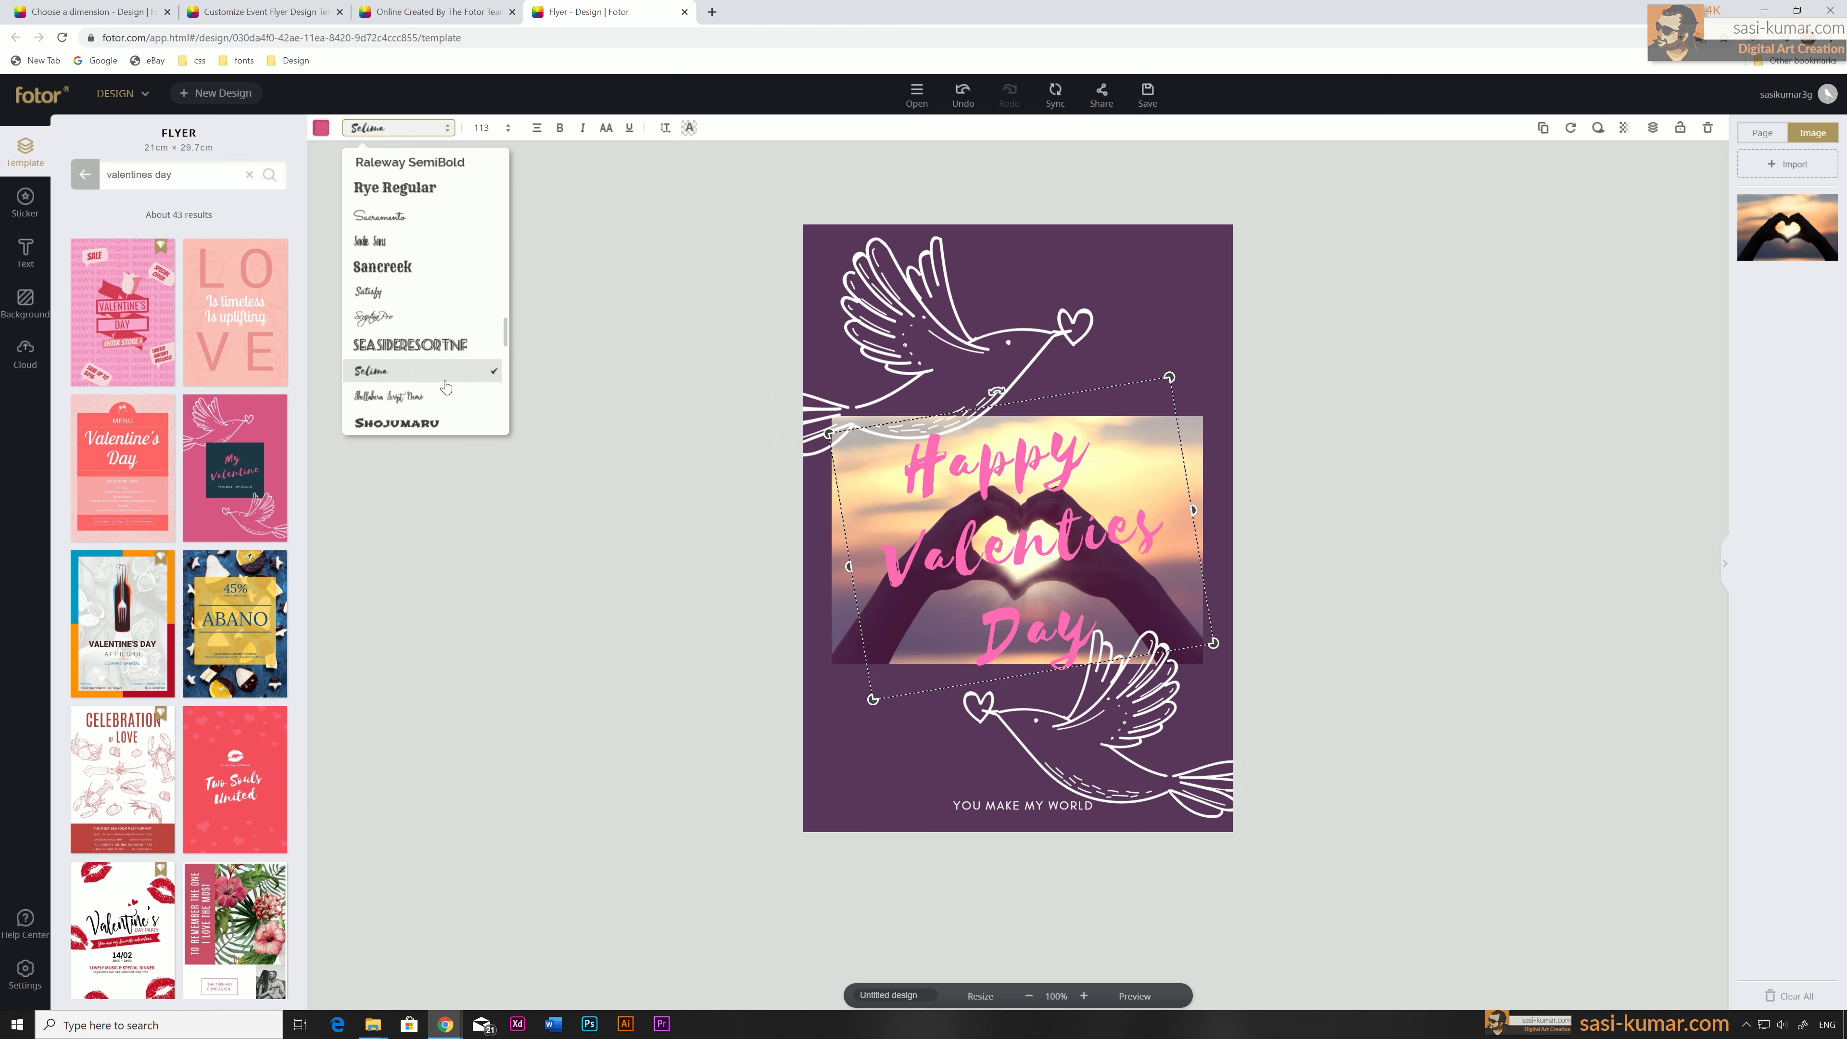
Recolour both doves with the pink theme colour, after trying the default red on the upper one.
{"action": "left_click", "coordinate": [893, 306]}
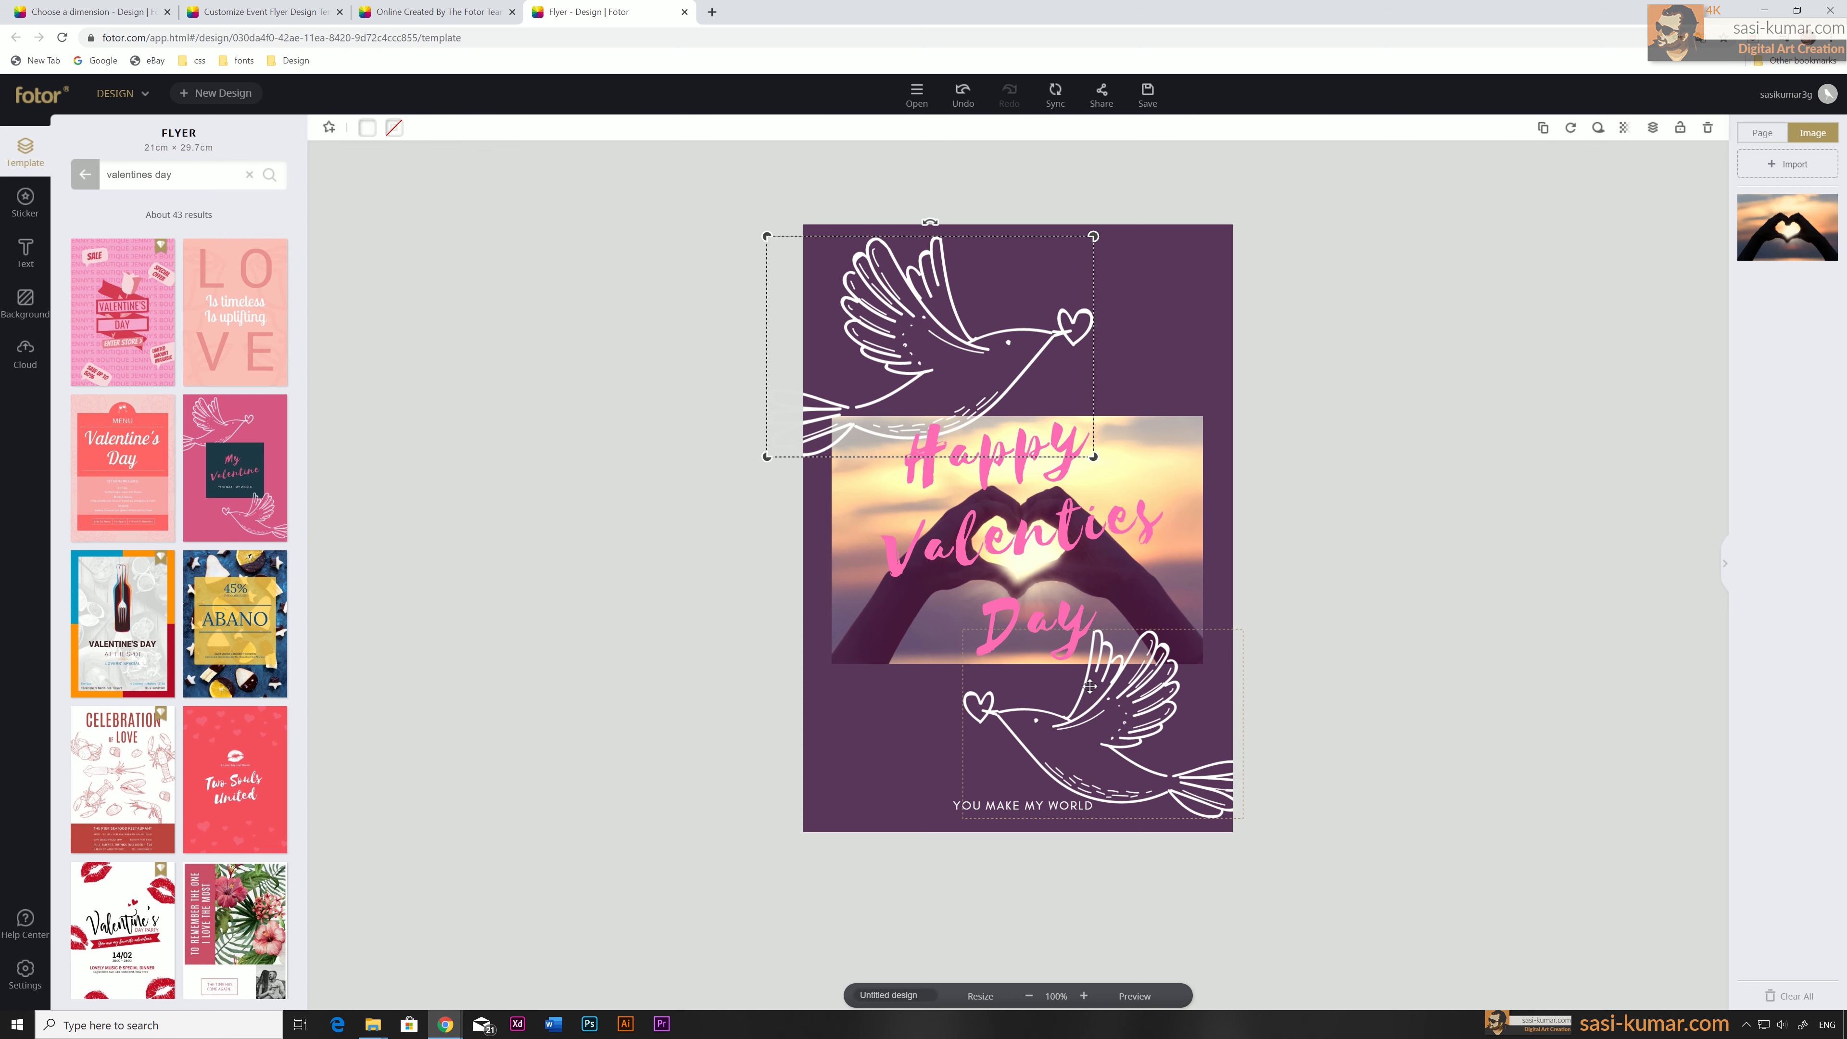
{"action": "left_click", "coordinate": [370, 131]}
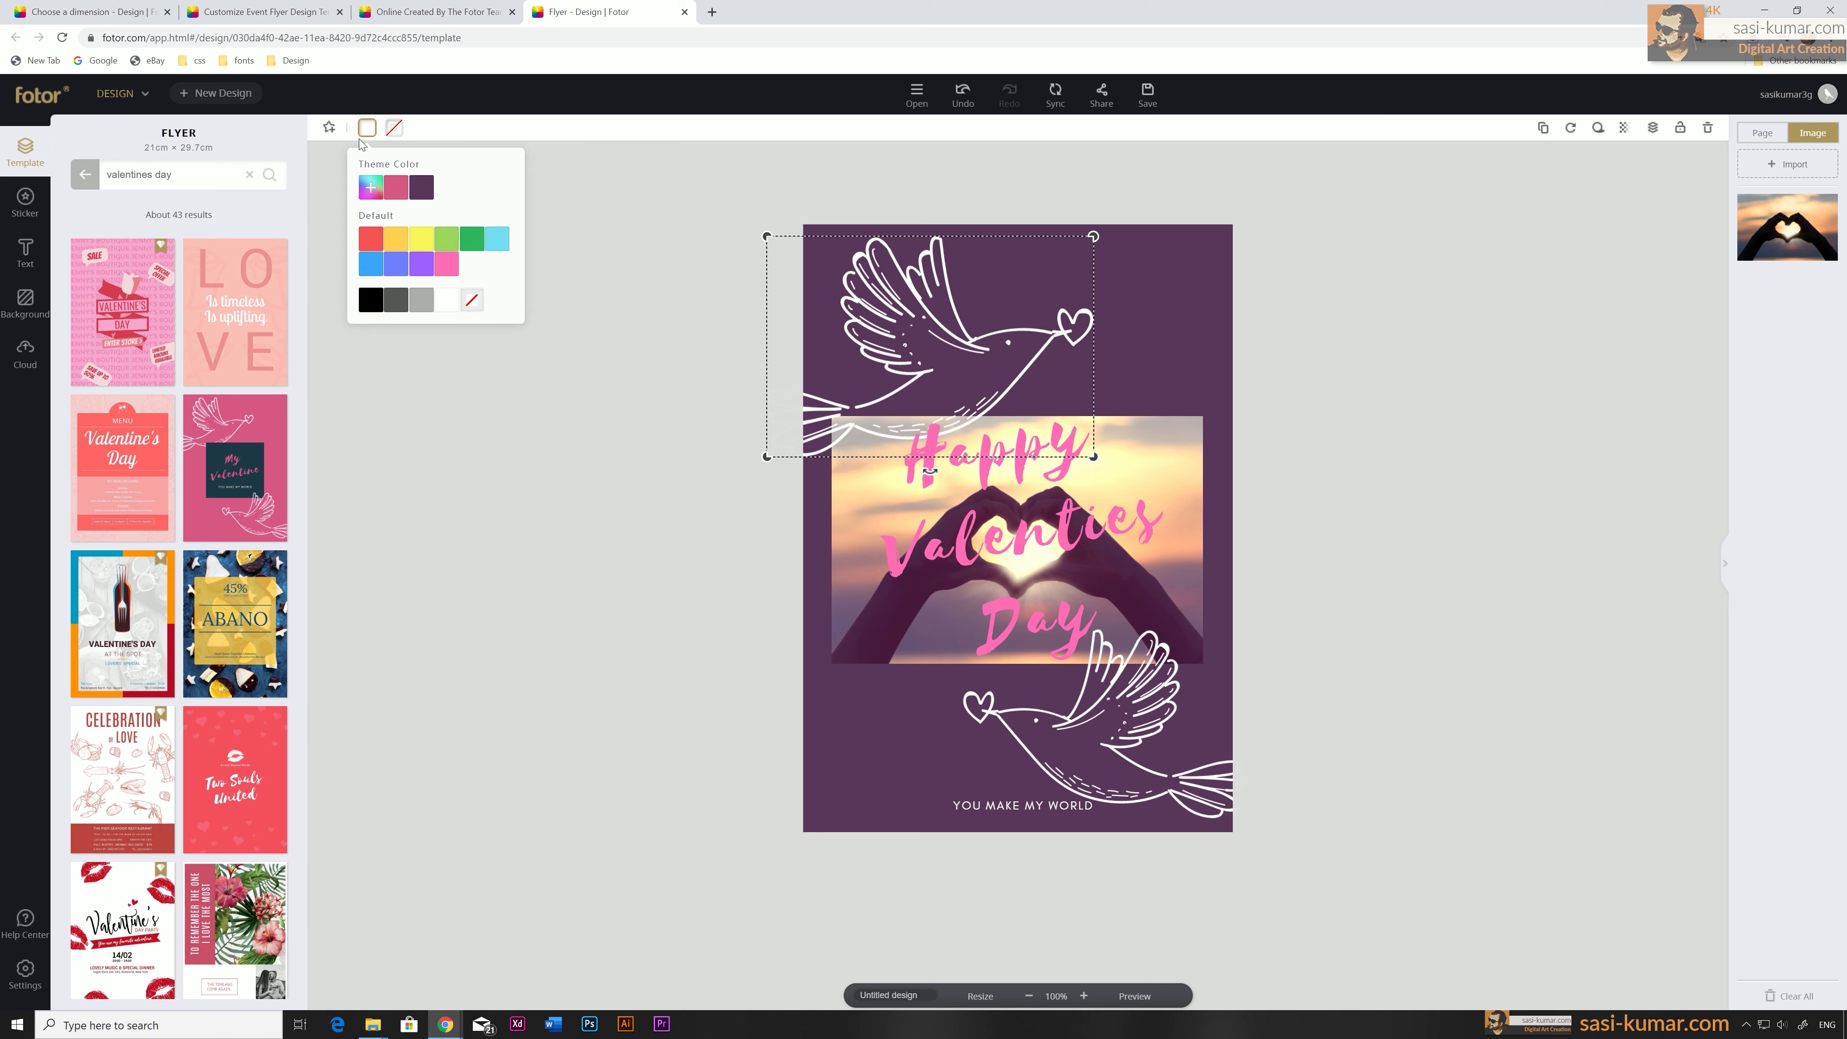
{"action": "left_click", "coordinate": [369, 238]}
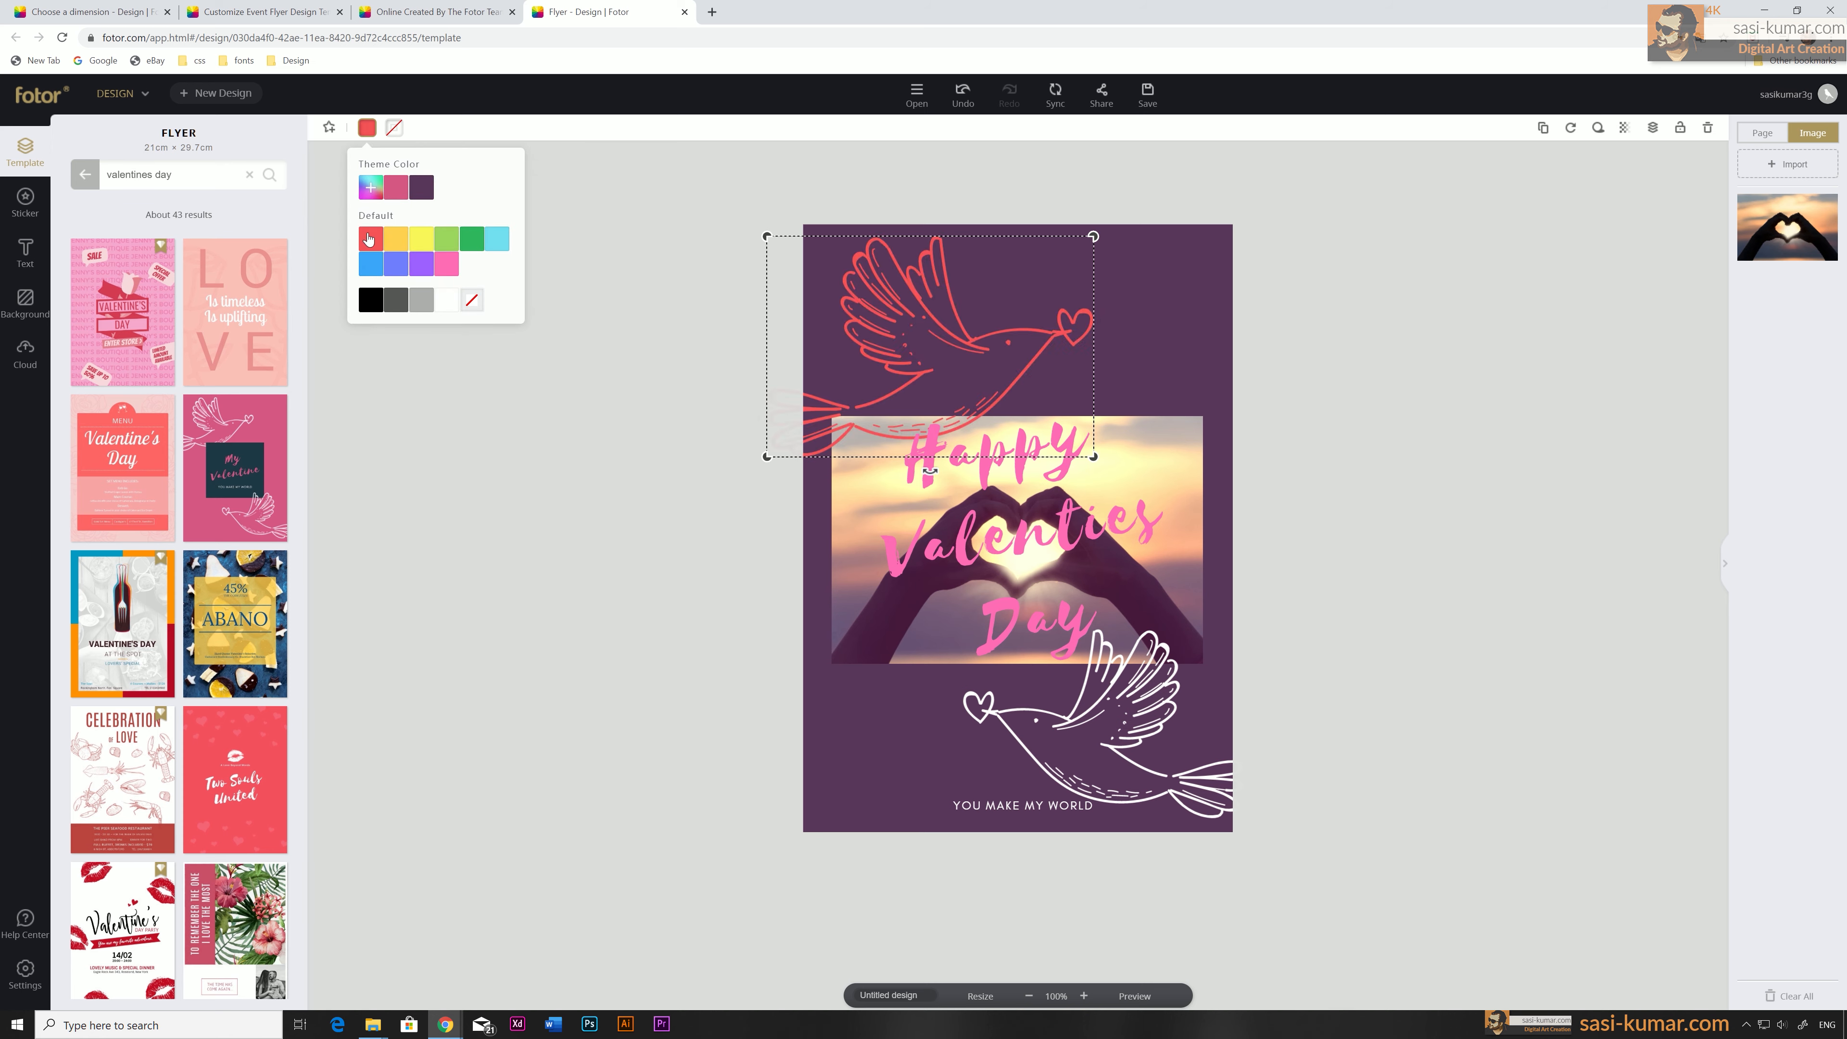
{"action": "left_click", "coordinate": [405, 190]}
{"action": "left_click", "coordinate": [1120, 752]}
{"action": "left_click", "coordinate": [367, 128]}
{"action": "left_click", "coordinate": [395, 190]}
{"action": "left_click", "coordinate": [1357, 419]}
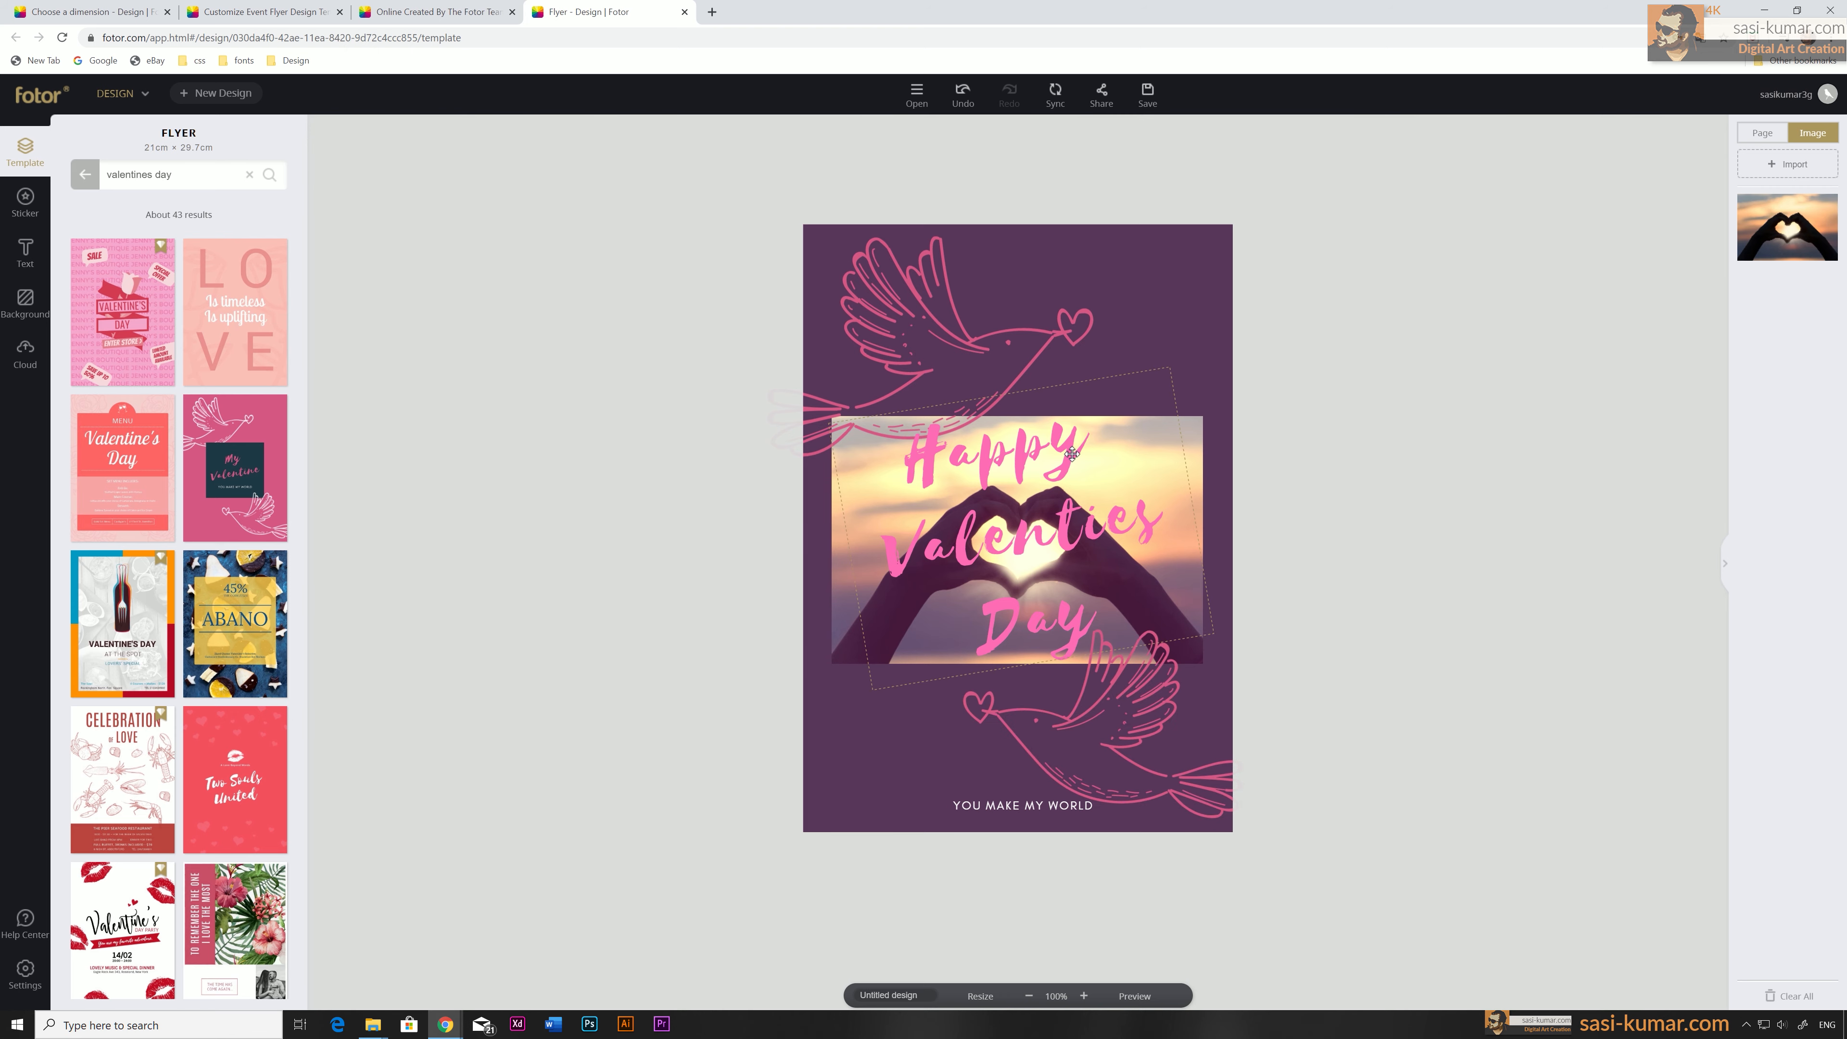
Recolour the "Happy Valenties Day" headline white.
{"action": "left_click", "coordinate": [1065, 448]}
{"action": "left_click", "coordinate": [320, 128]}
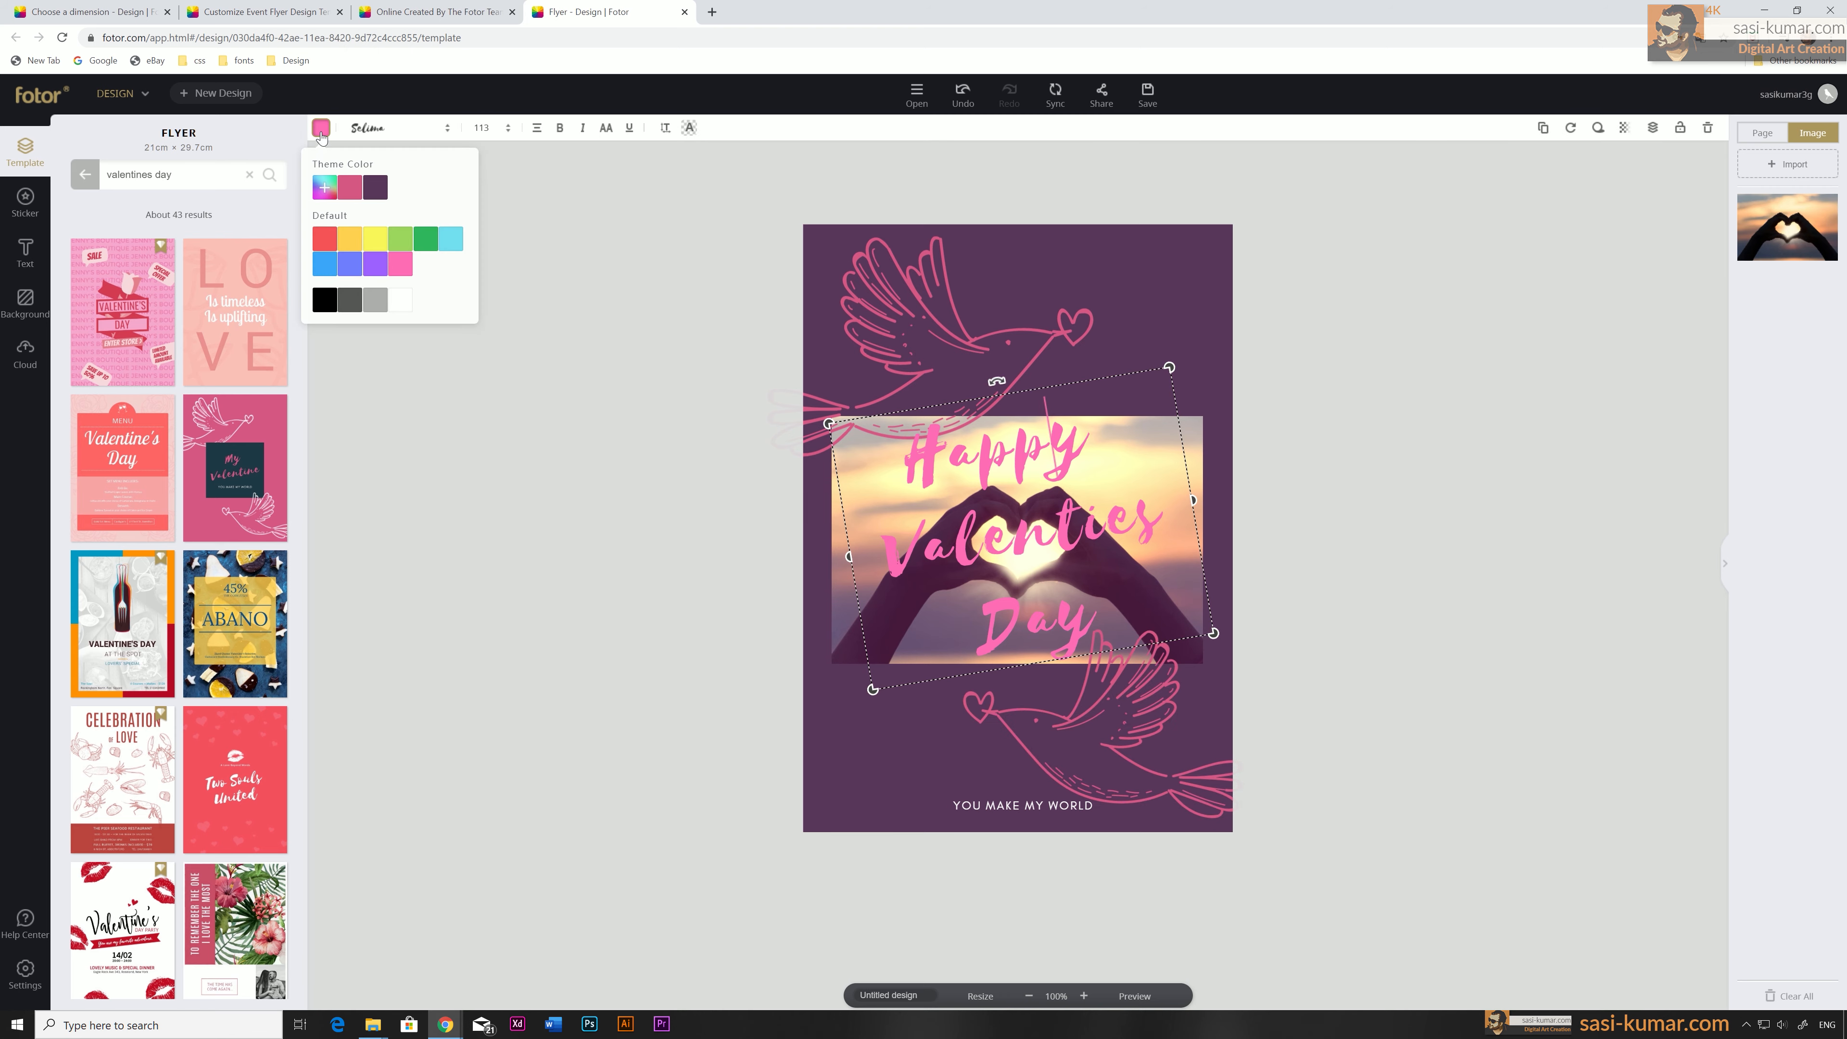
{"action": "left_click", "coordinate": [400, 301]}
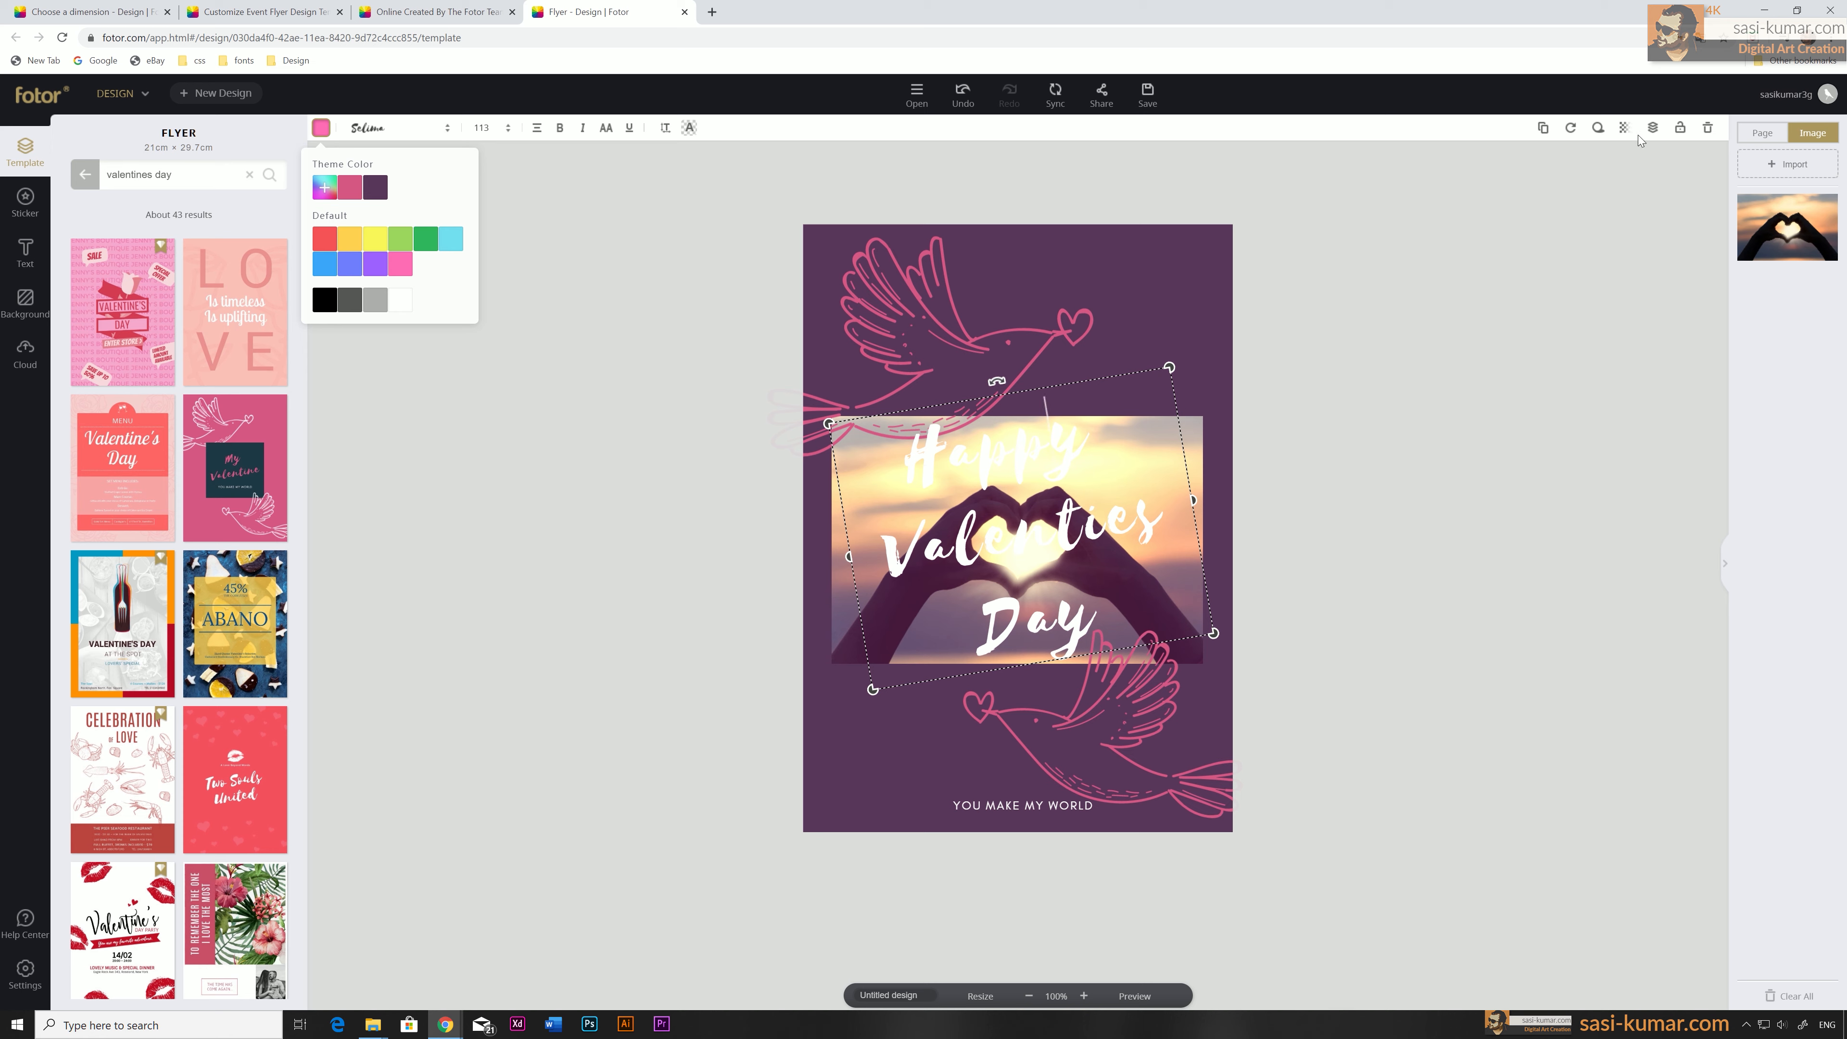
Add a black drop shadow to the headline with transparency 80, blur 13, distance 48 and angle 296°.
{"action": "left_click", "coordinate": [1599, 129]}
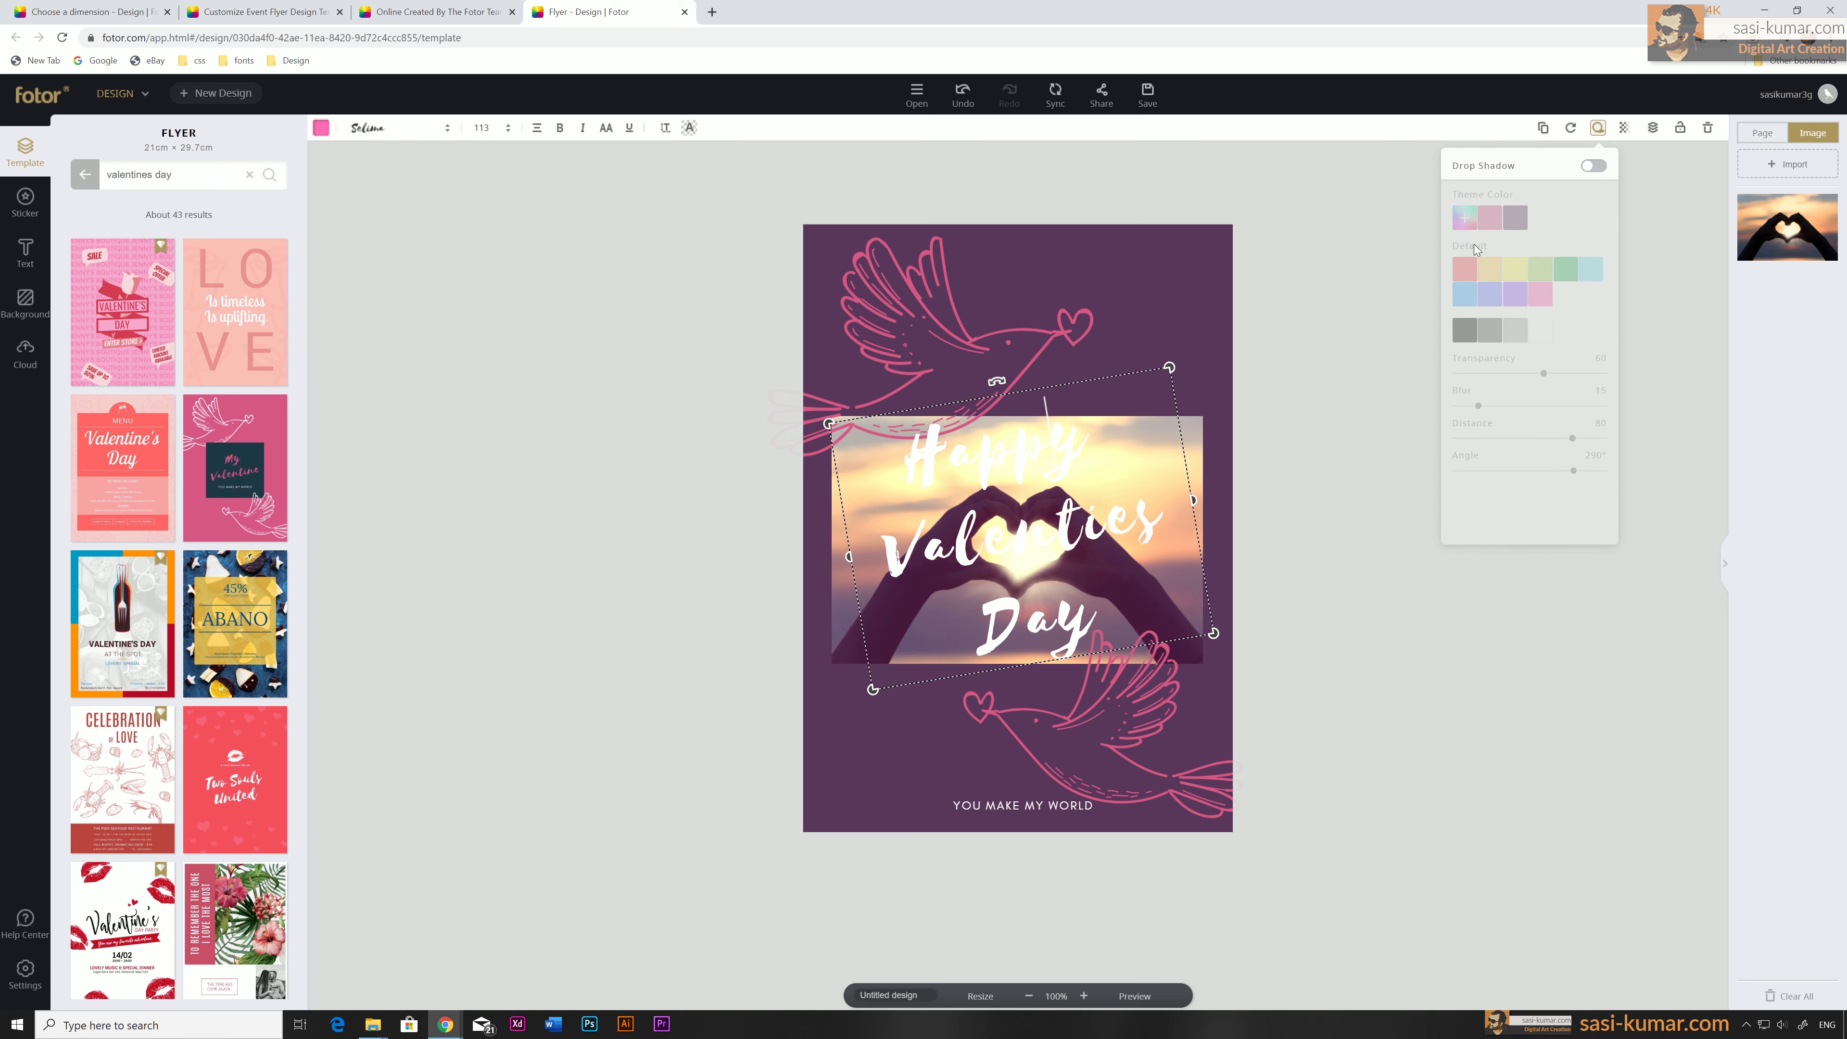
{"action": "left_click", "coordinate": [1593, 169]}
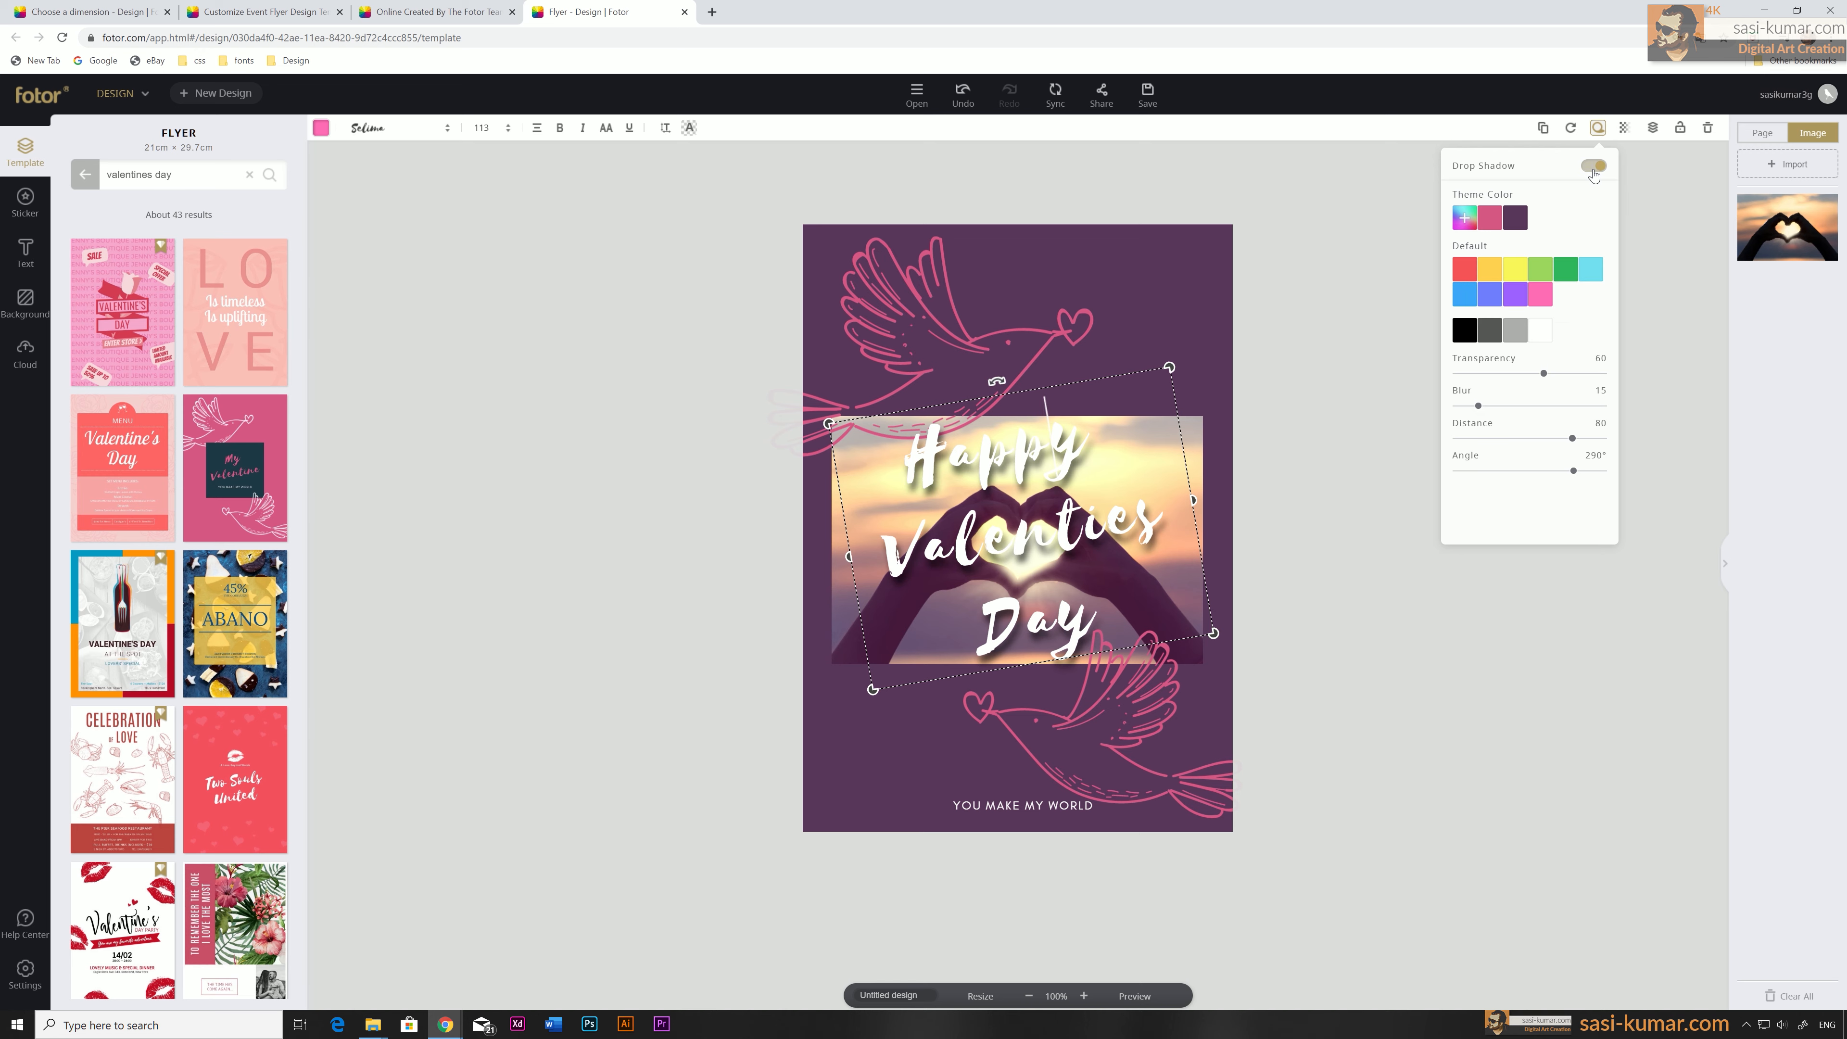
{"action": "left_click", "coordinate": [1465, 332]}
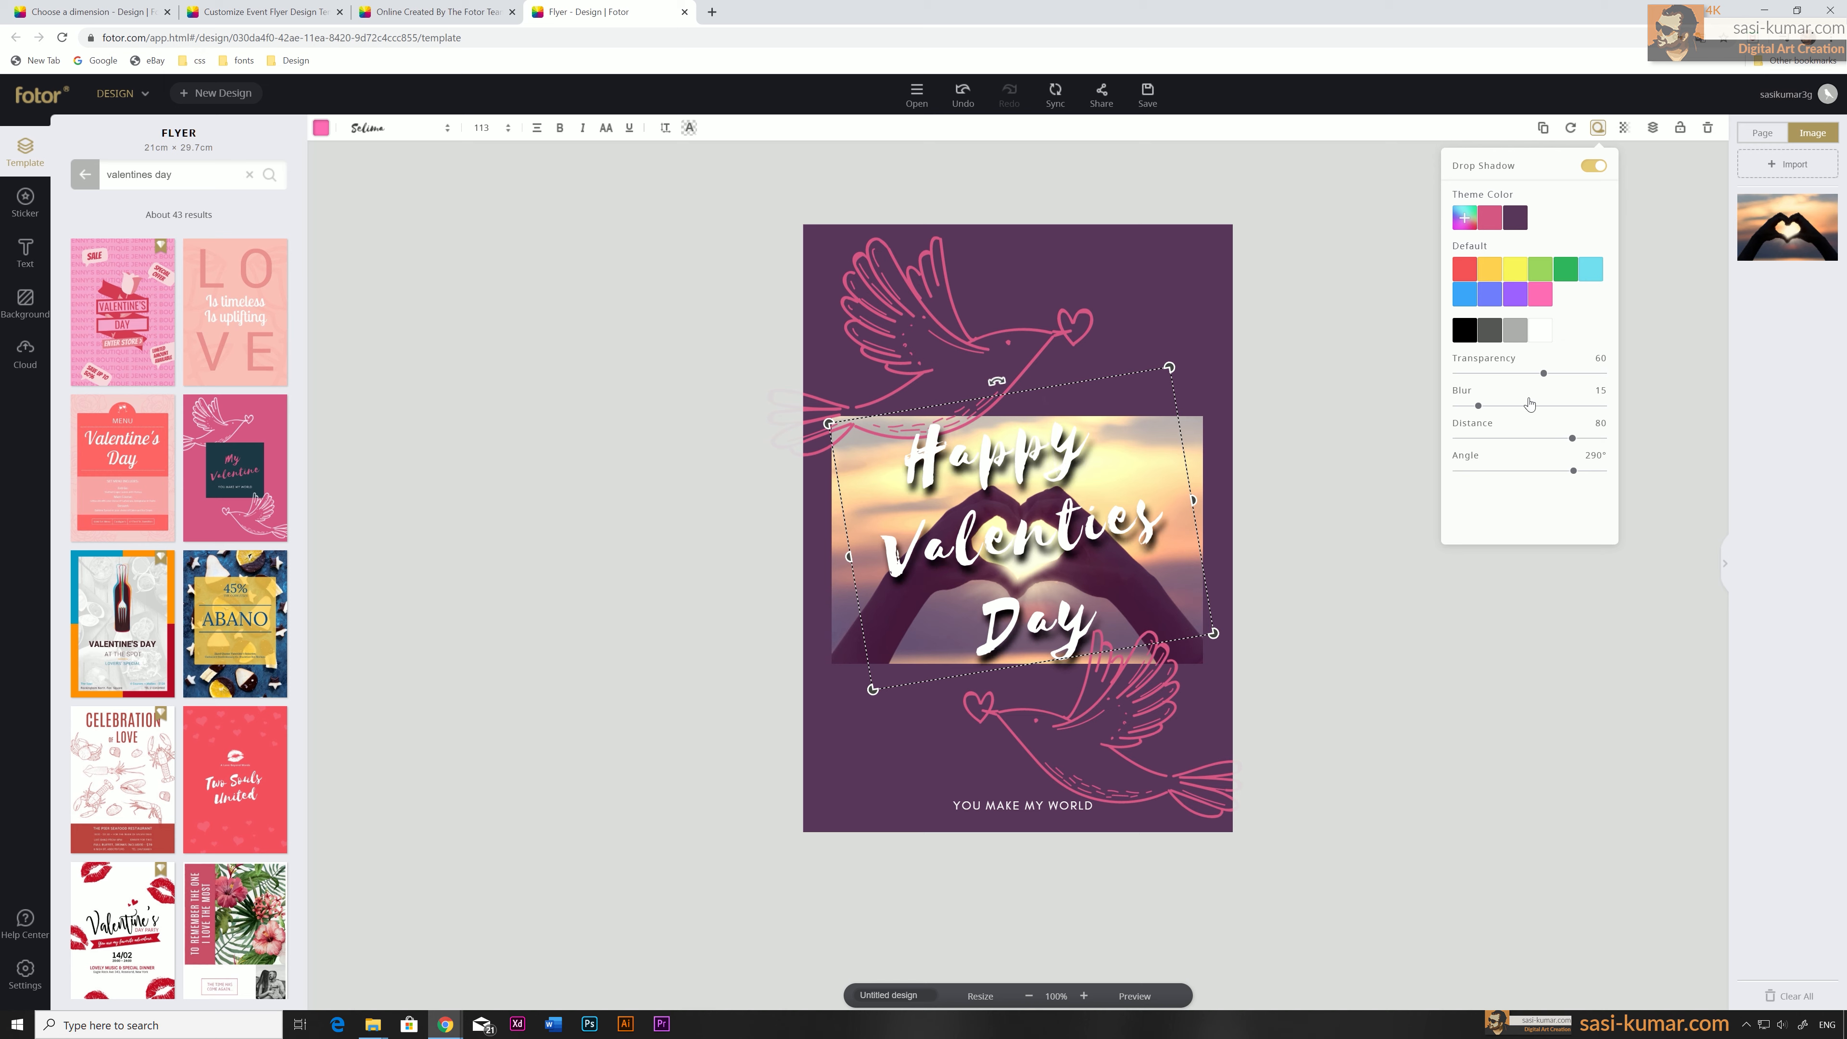
{"action": "left_click_drag", "start_coordinate": [1545, 373], "coordinate": [1575, 383]}
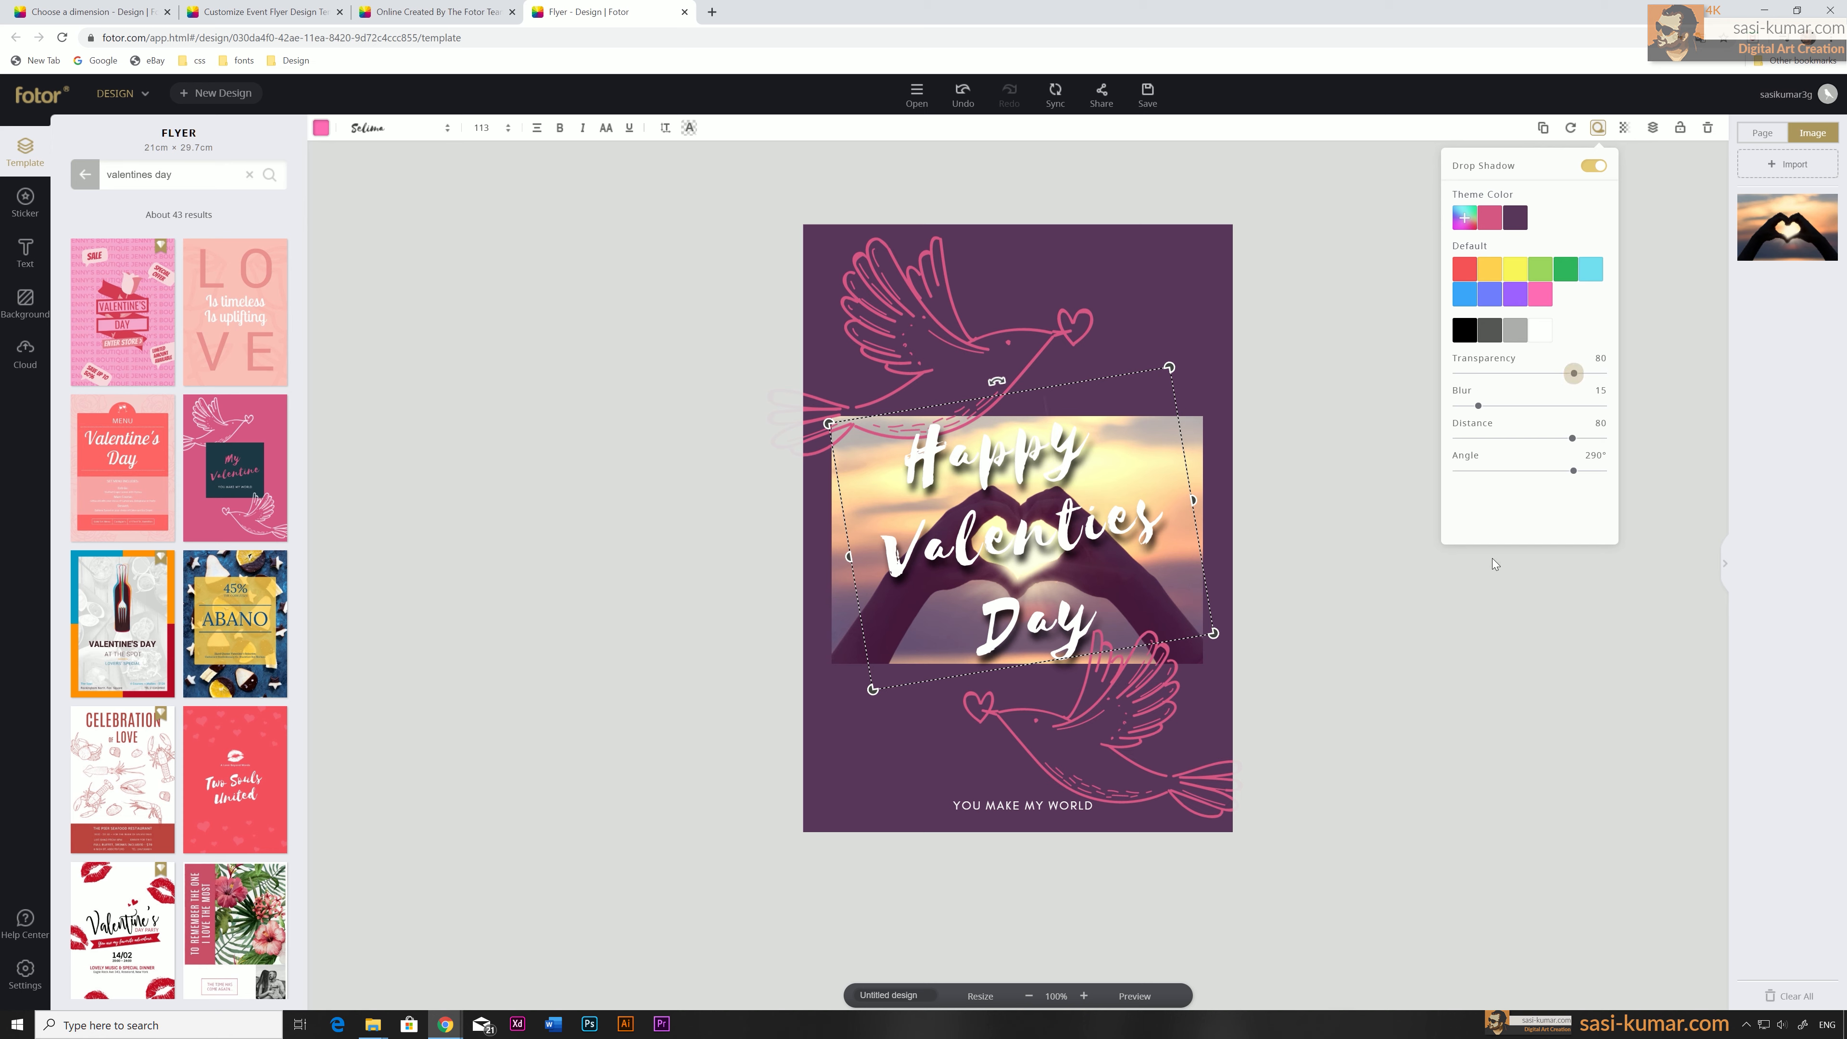
{"action": "left_click_drag", "start_coordinate": [1478, 406], "coordinate": [1577, 472]}
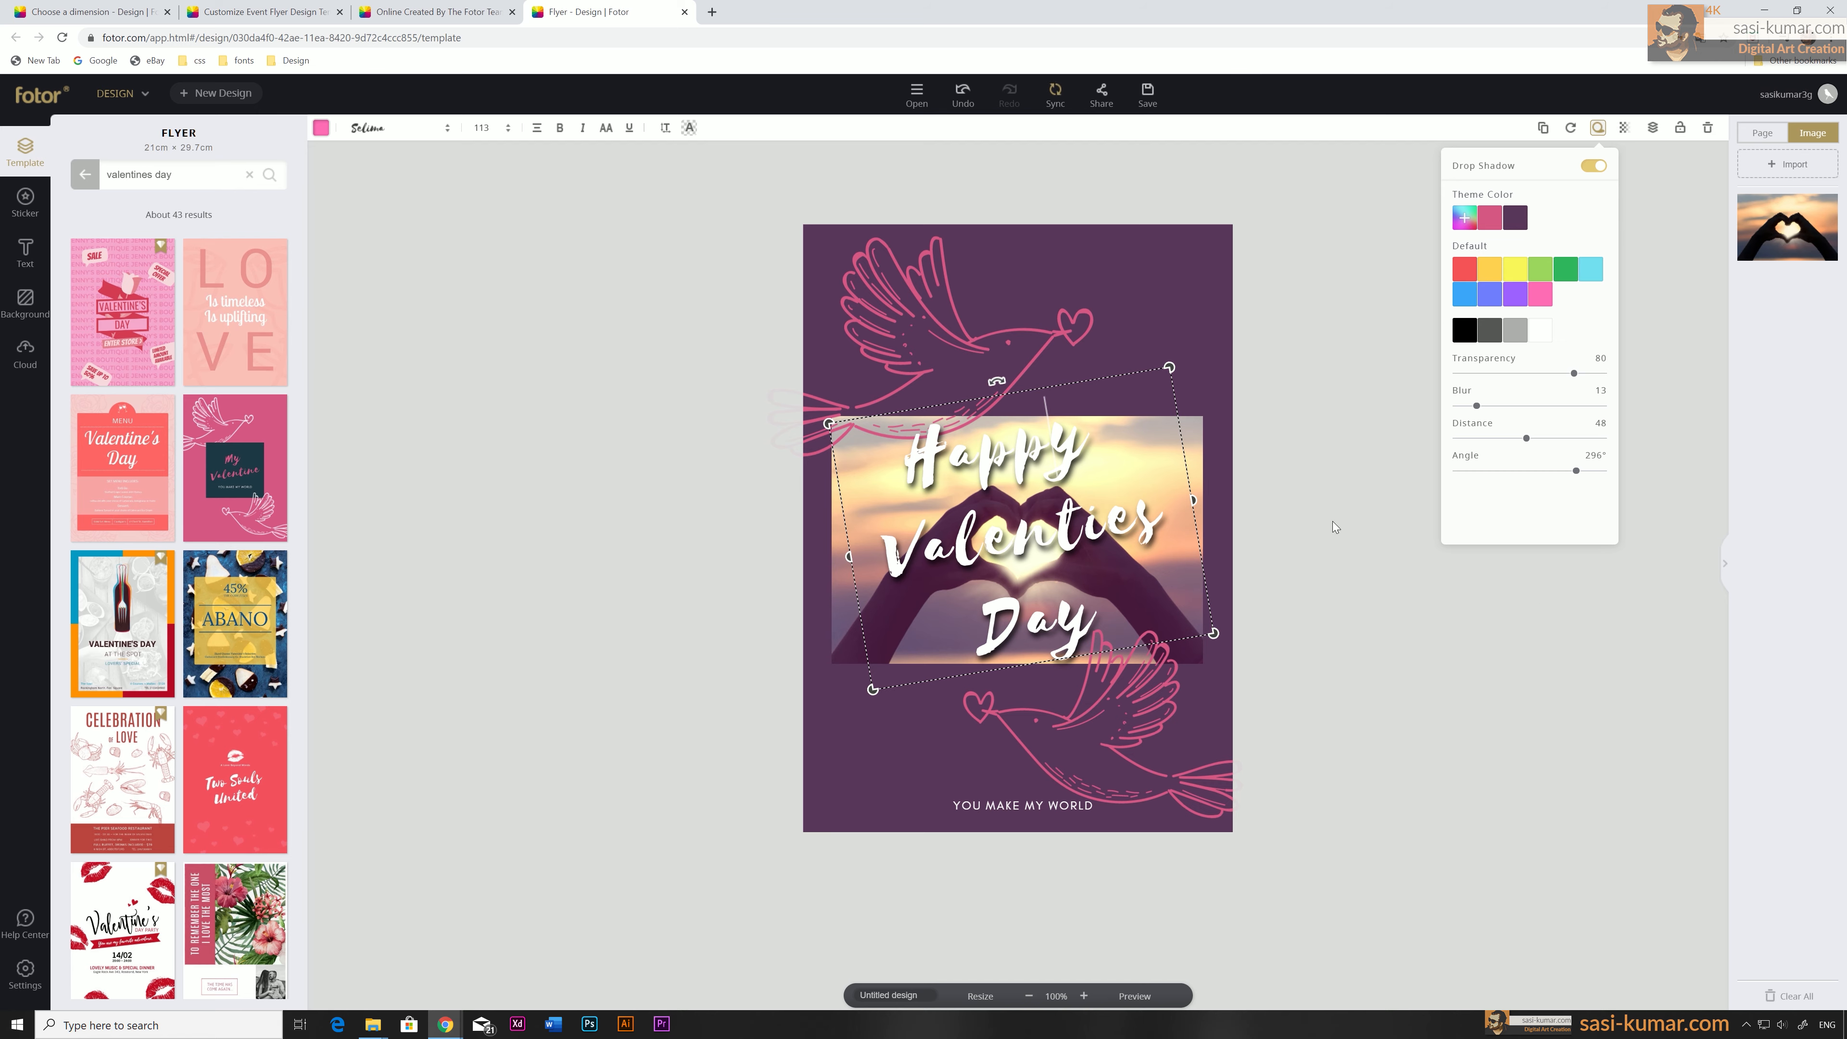
{"action": "left_click", "coordinate": [1598, 129]}
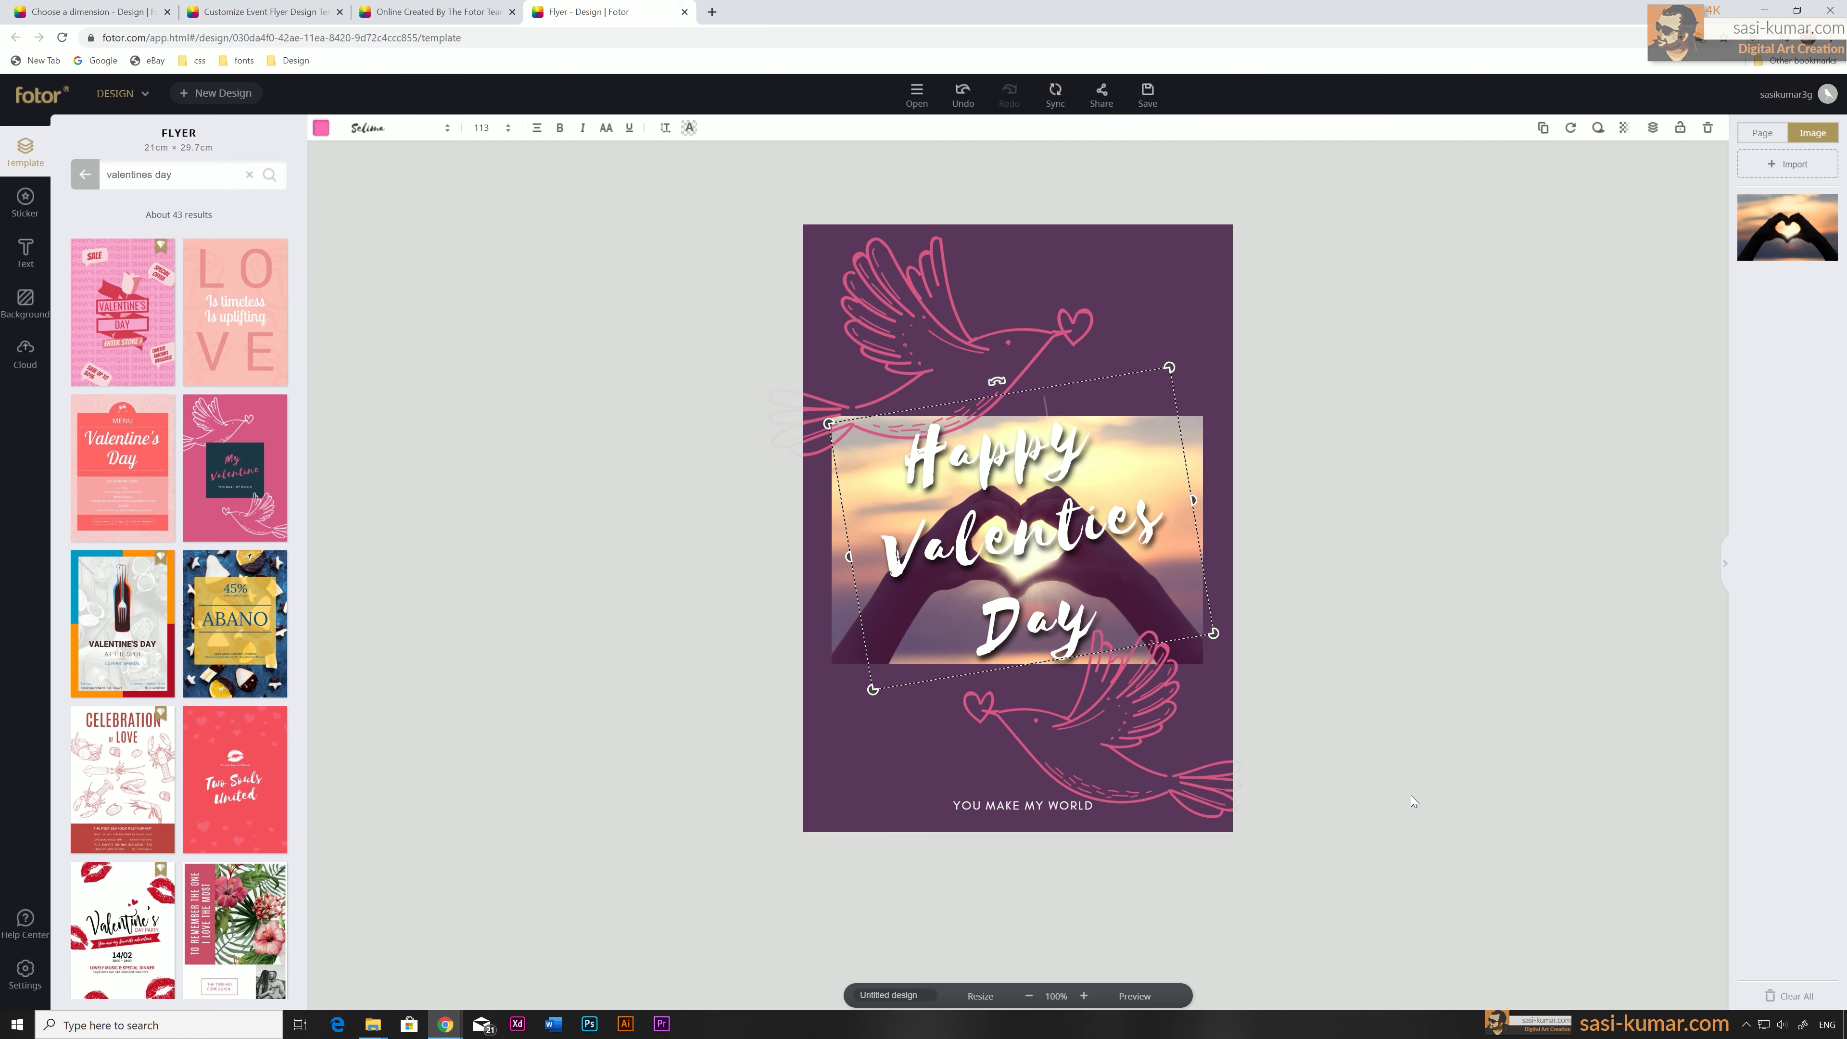
{"action": "left_click", "coordinate": [684, 519]}
Download the flyer as a high-quality PNG named "valentines day - 01".
{"action": "left_click", "coordinate": [1150, 101]}
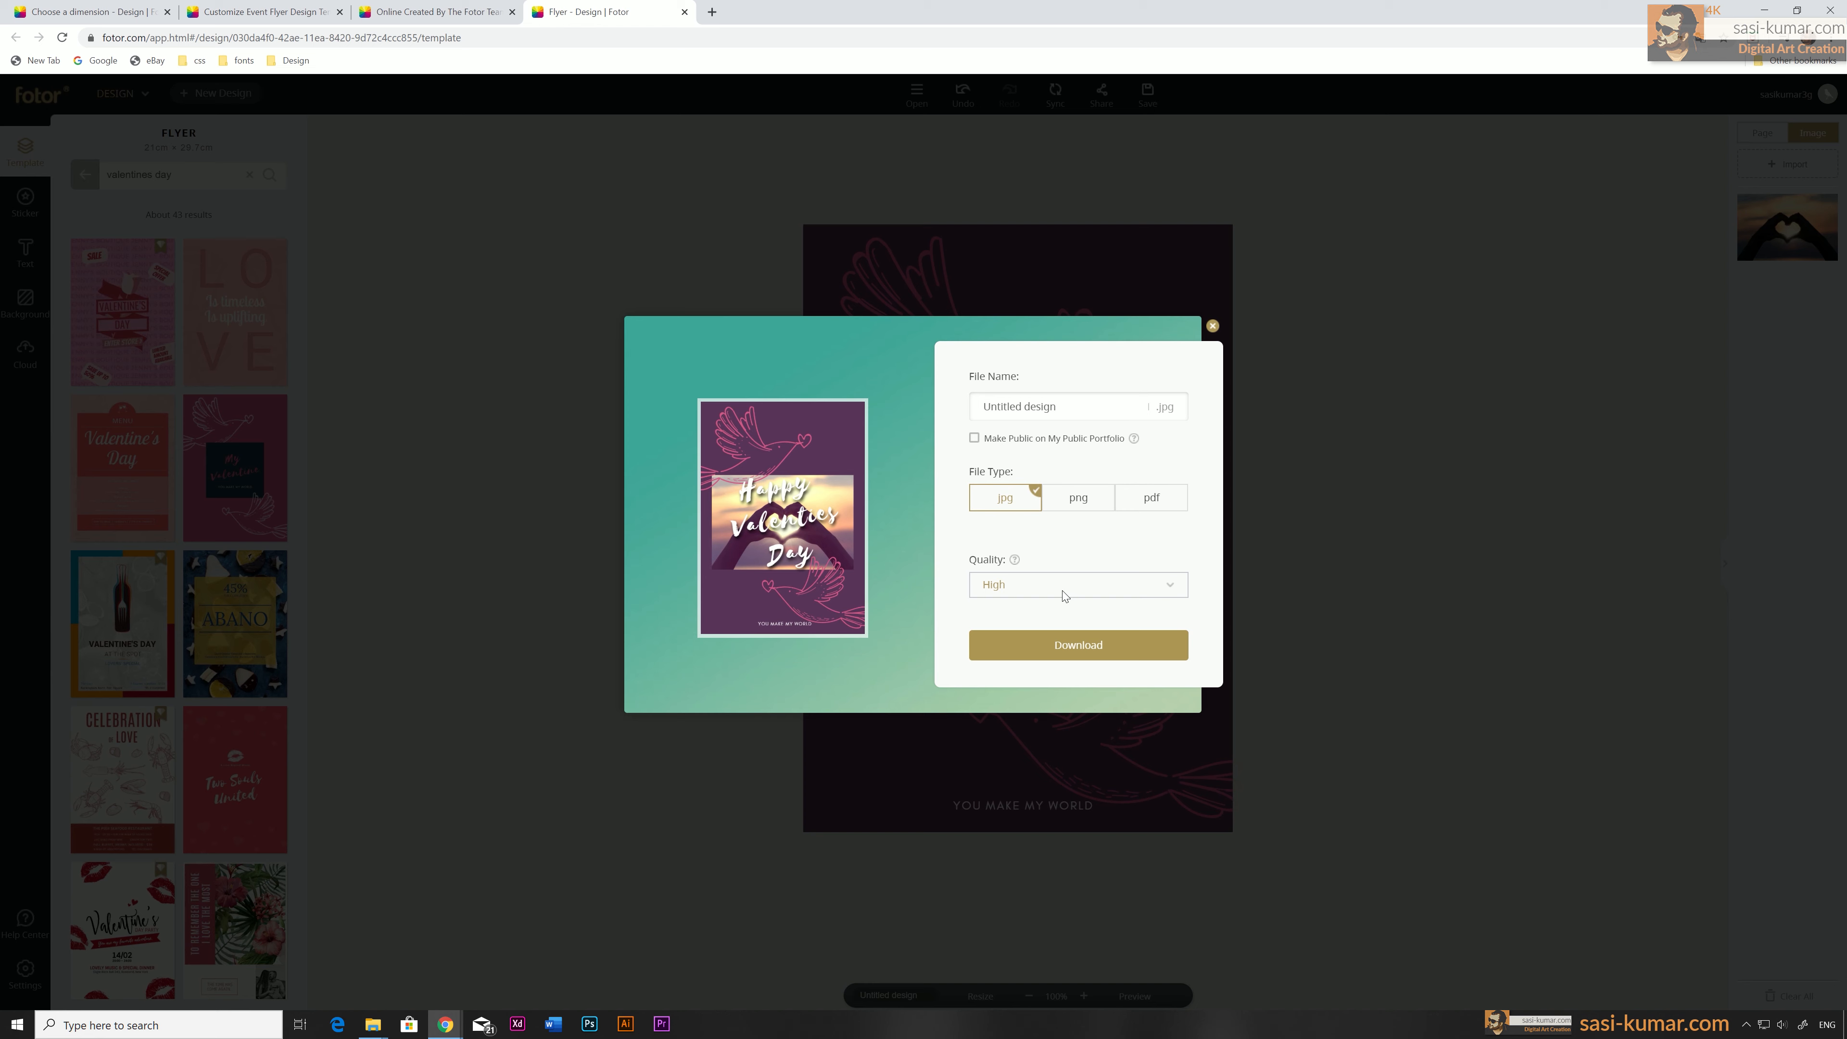
{"action": "key", "text": "ctrl+shift+Left"}
{"action": "key", "text": "ctrl+shift+Left"}
{"action": "type", "text": "valentined d"}
{"action": "right_click", "coordinate": [1004, 410]}
{"action": "left_click", "coordinate": [1036, 424]}
{"action": "mouse_move", "coordinate": [1130, 587]}
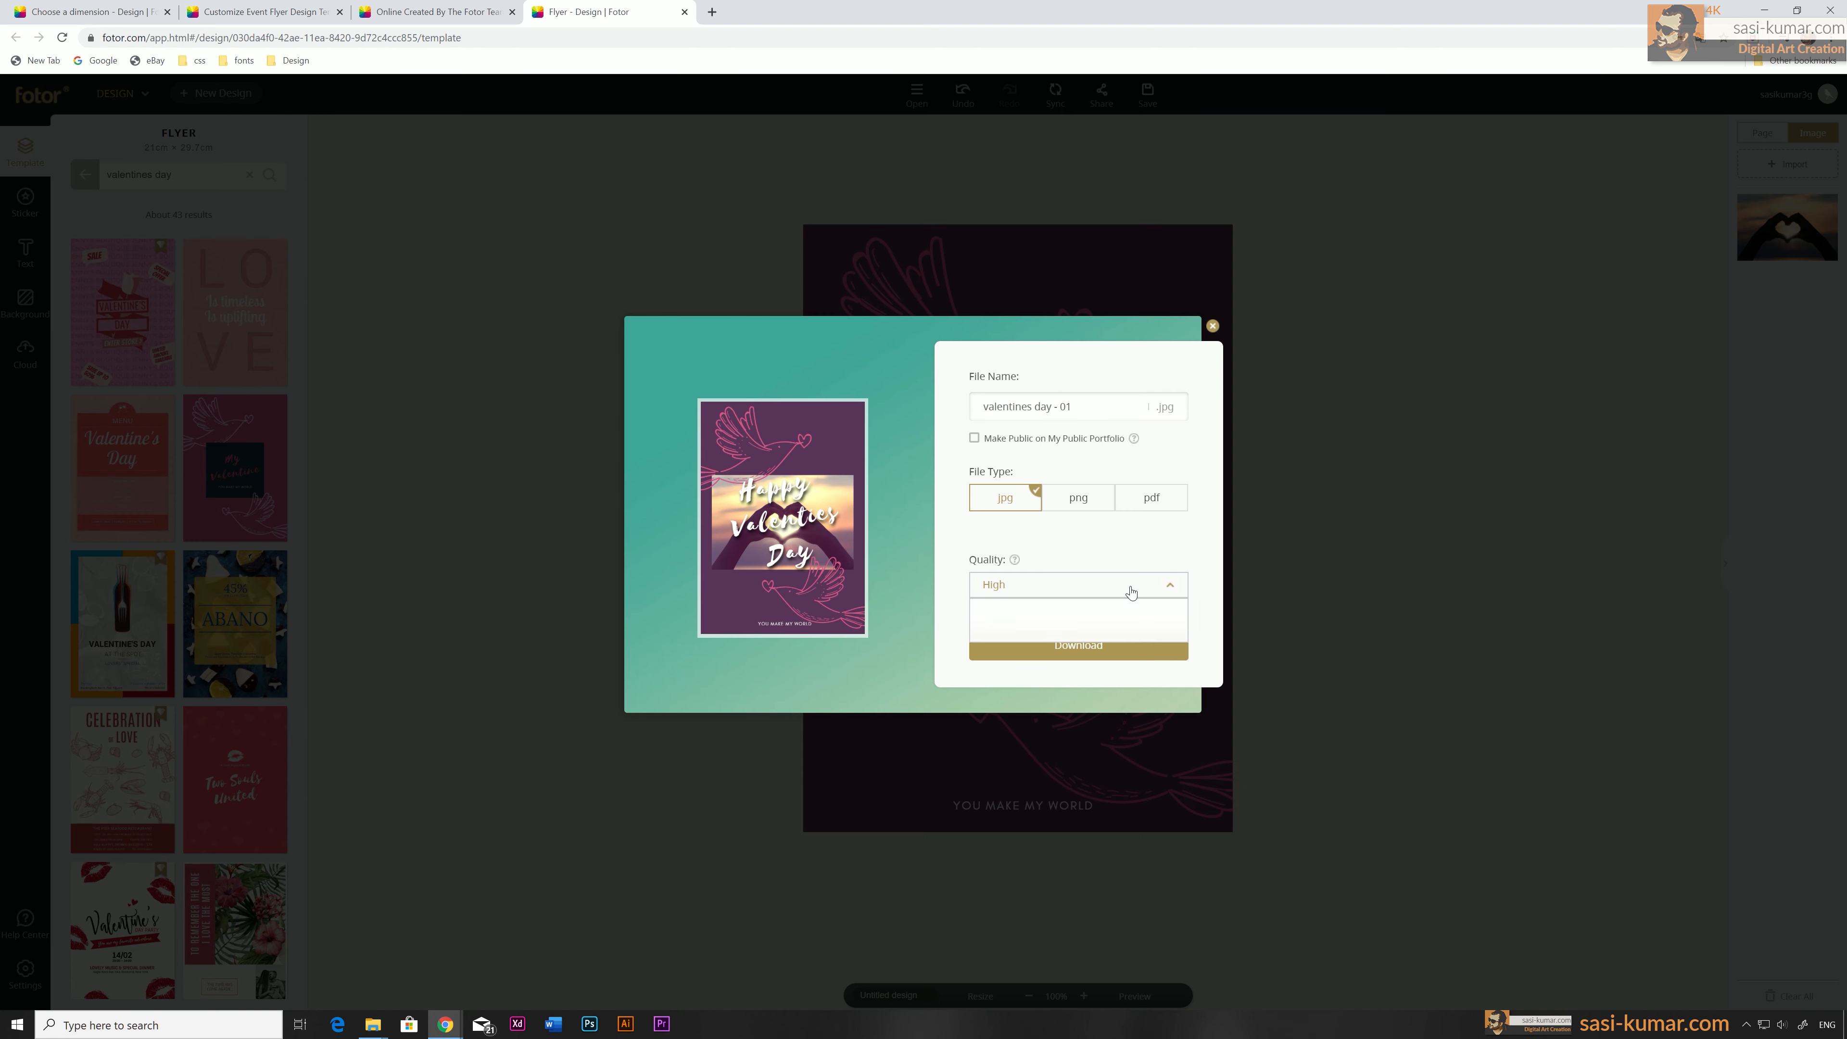
{"action": "left_click", "coordinate": [1077, 510]}
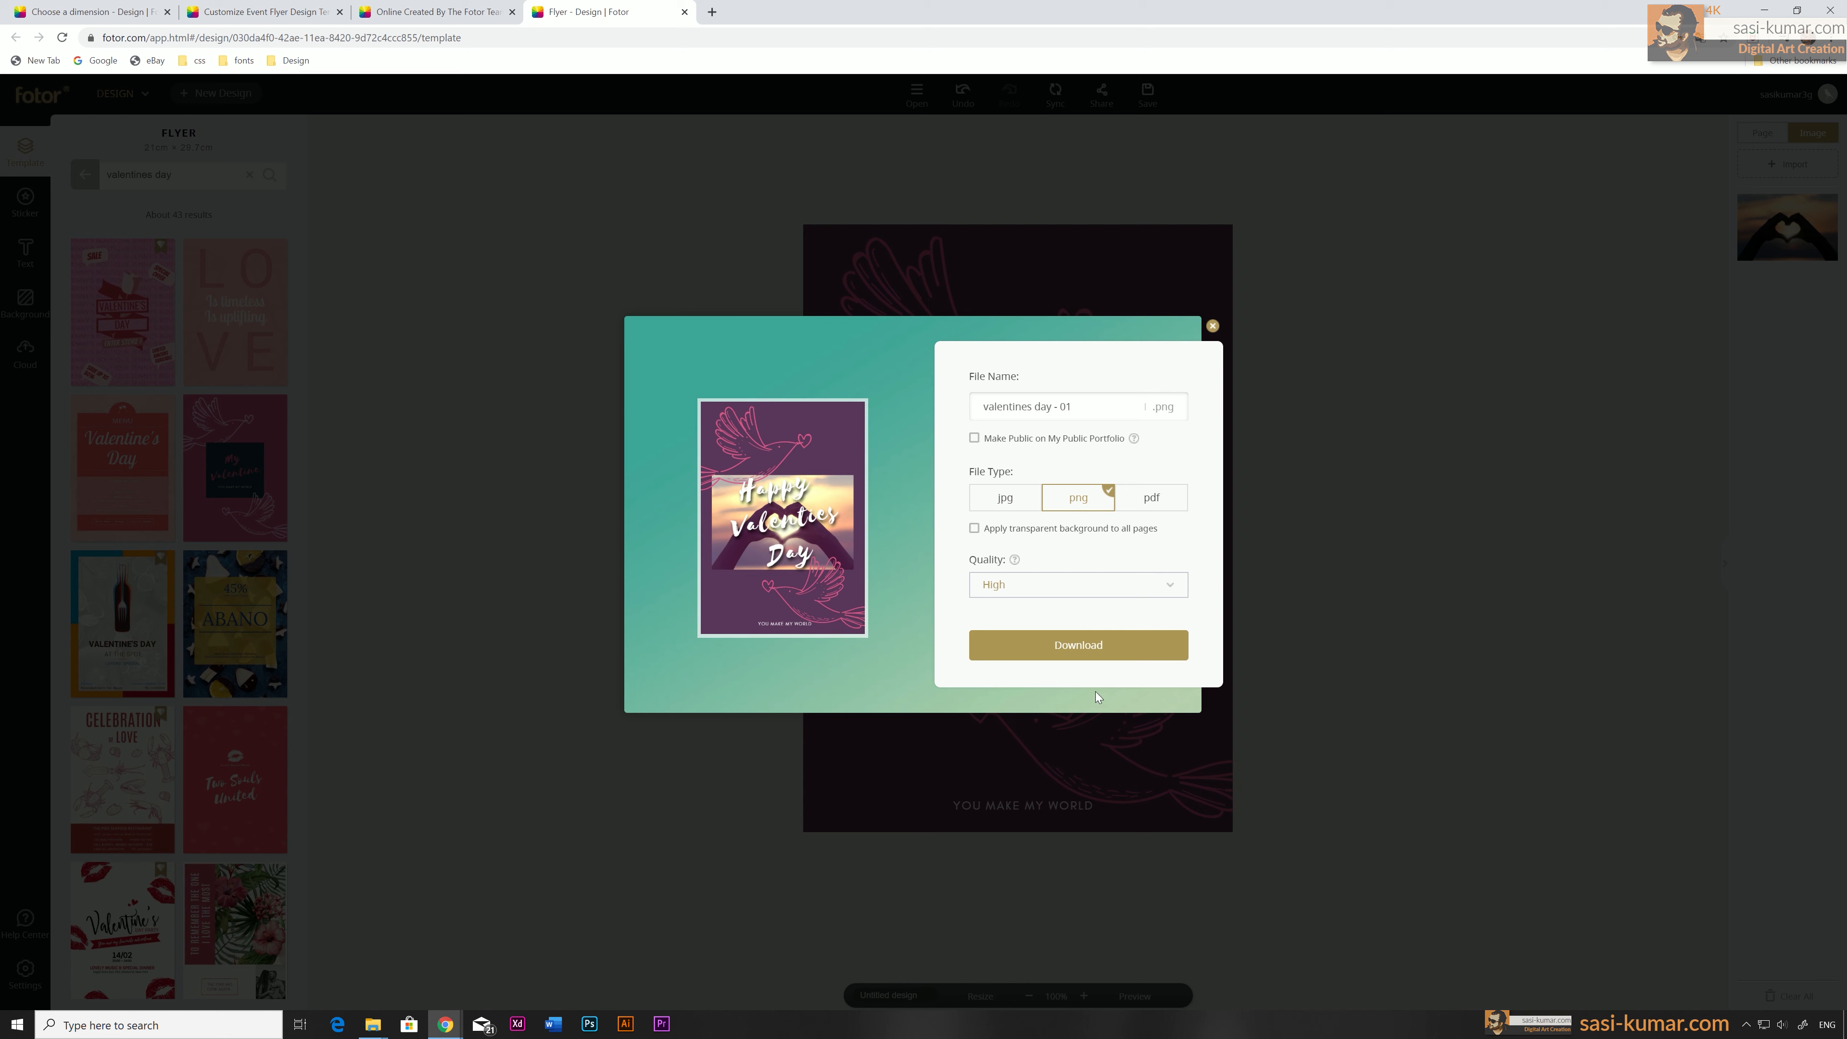
{"action": "left_click", "coordinate": [1076, 652]}
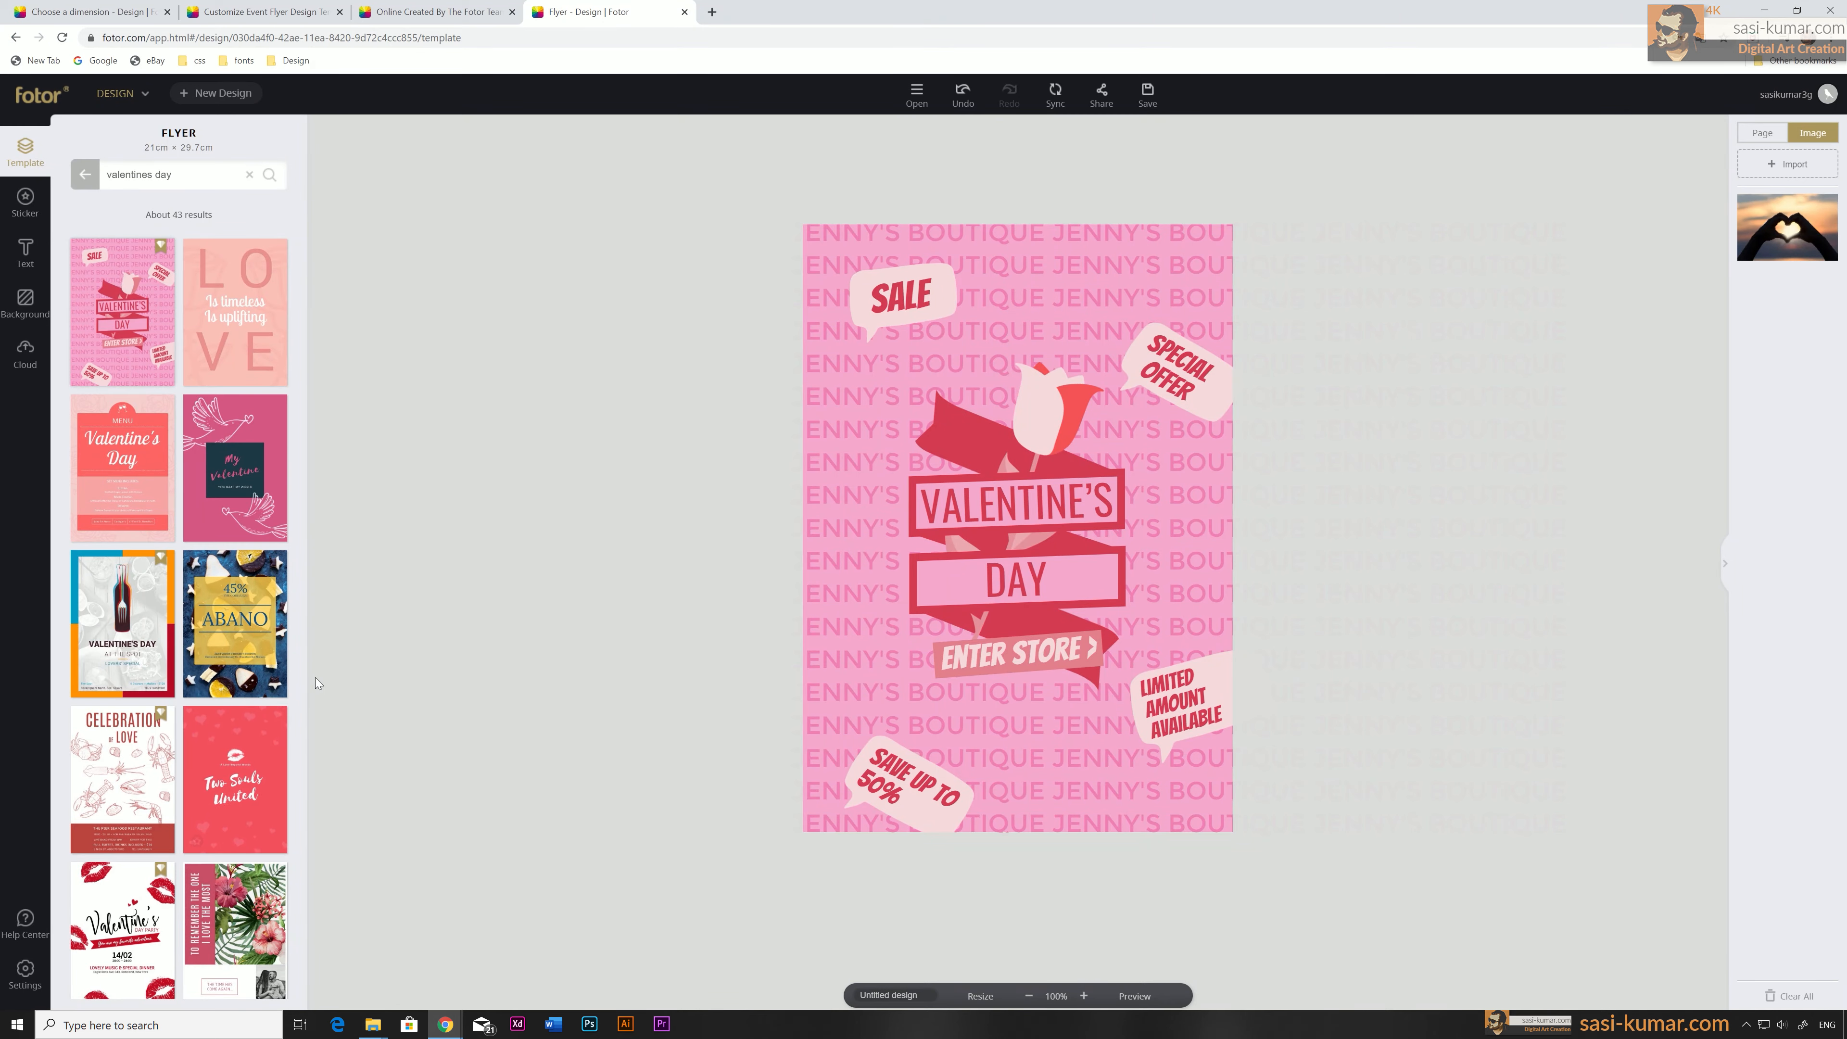
Load the red "Two Souls United" template from the Valentine's Day flyer results.
{"action": "scroll", "coordinate": [233, 613], "scroll_direction": "down", "scroll_amount": 5}
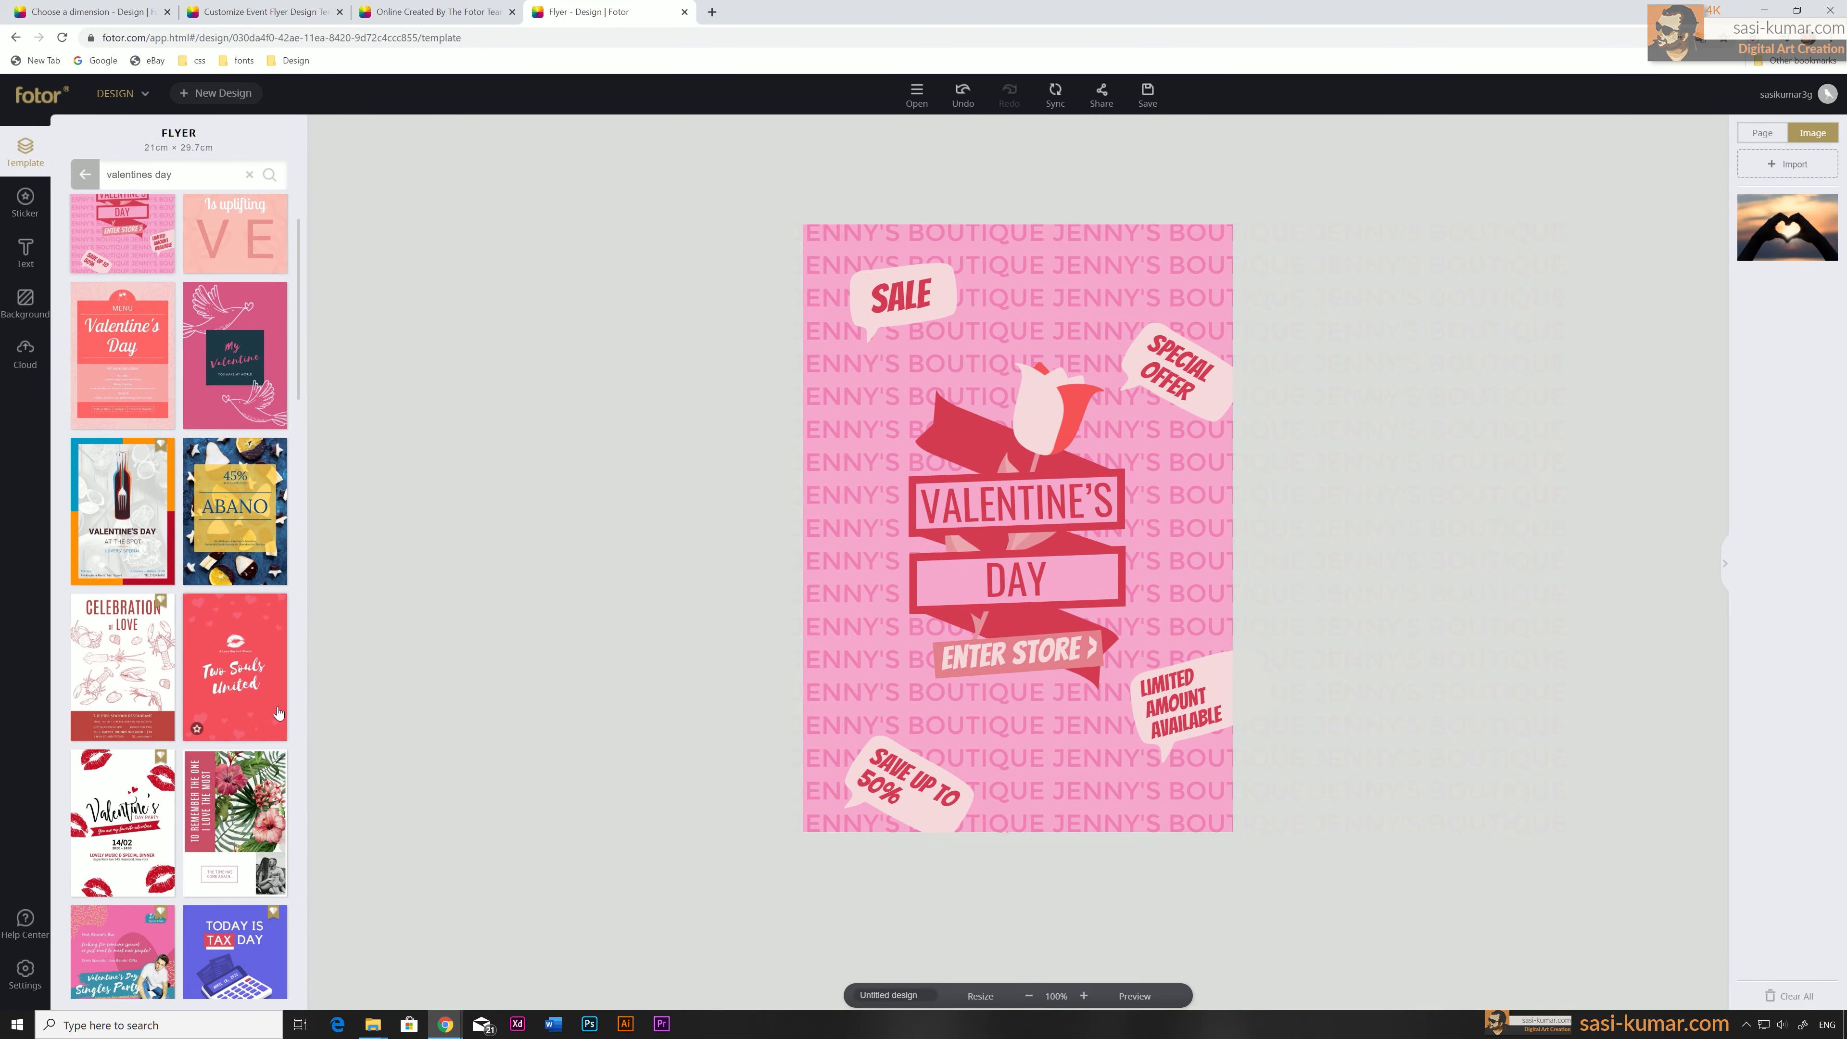
{"action": "left_click", "coordinate": [233, 612]}
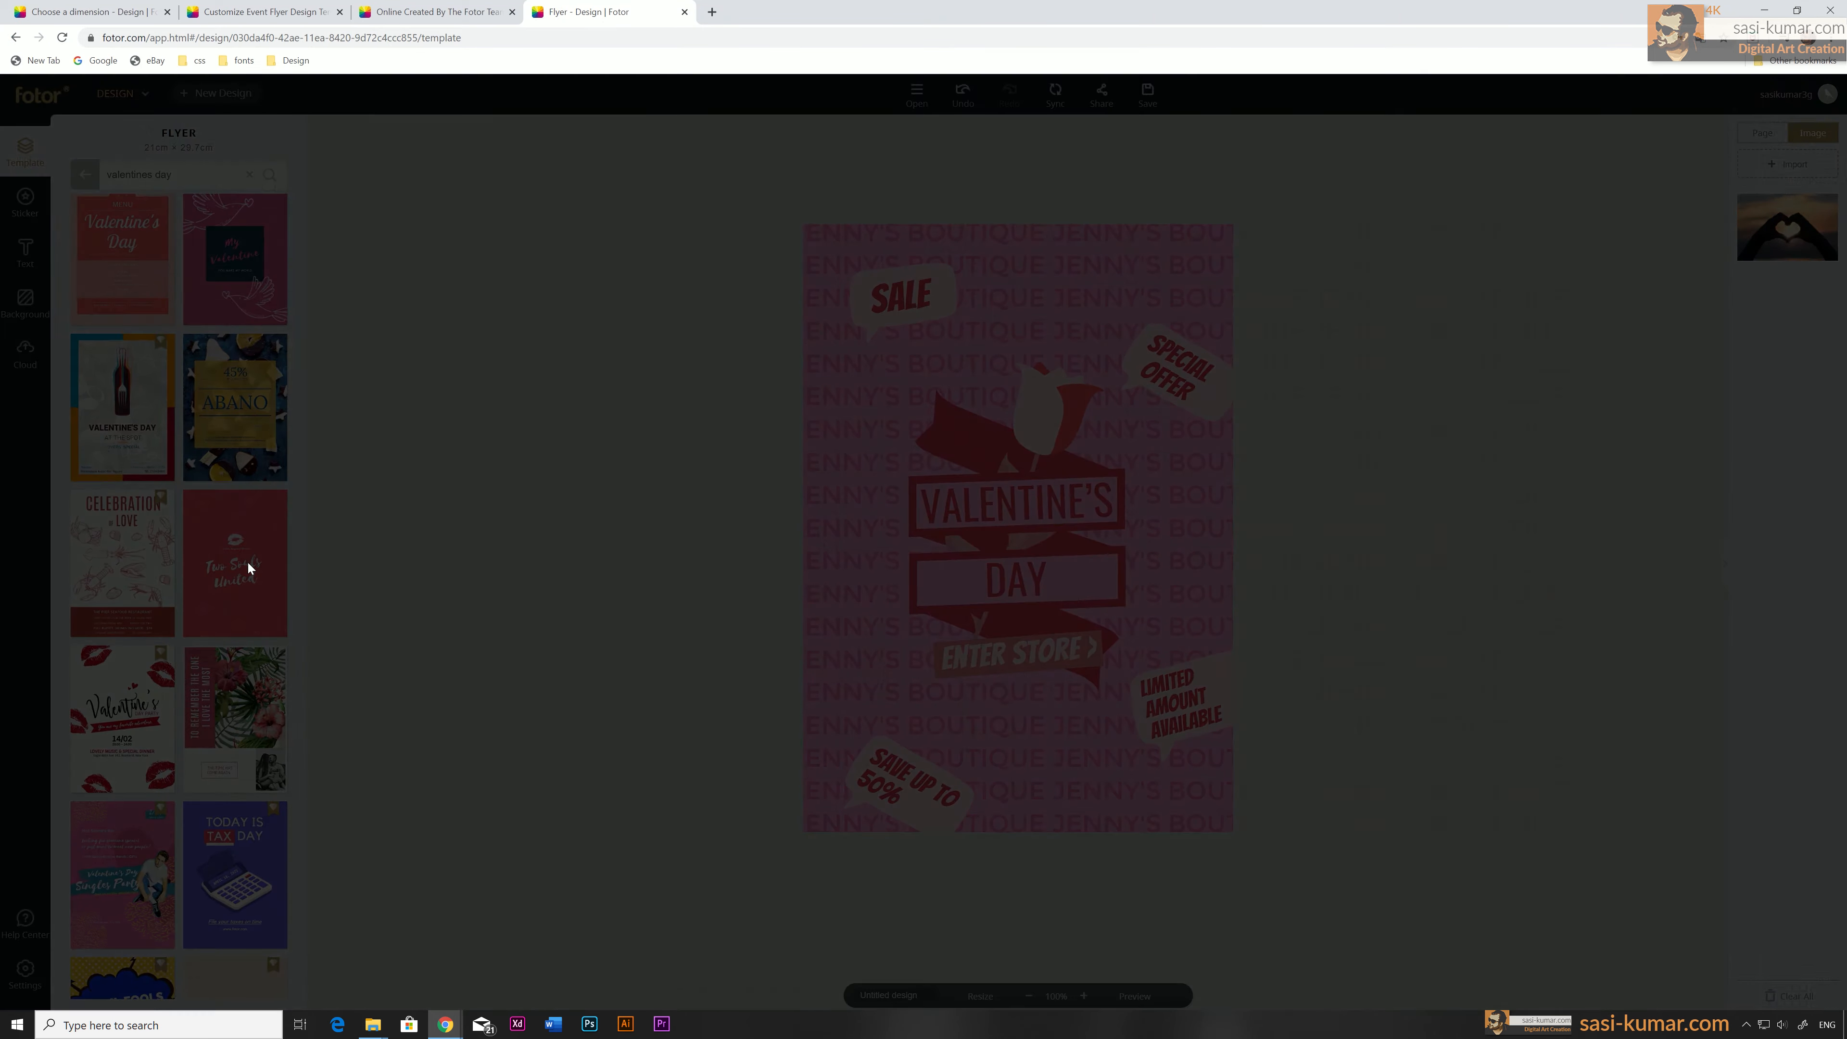
{"action": "scroll", "coordinate": [459, 606], "scroll_direction": "down", "scroll_amount": 3}
Change the flyer's background to a custom, more saturated red.
{"action": "left_click", "coordinate": [1097, 420]}
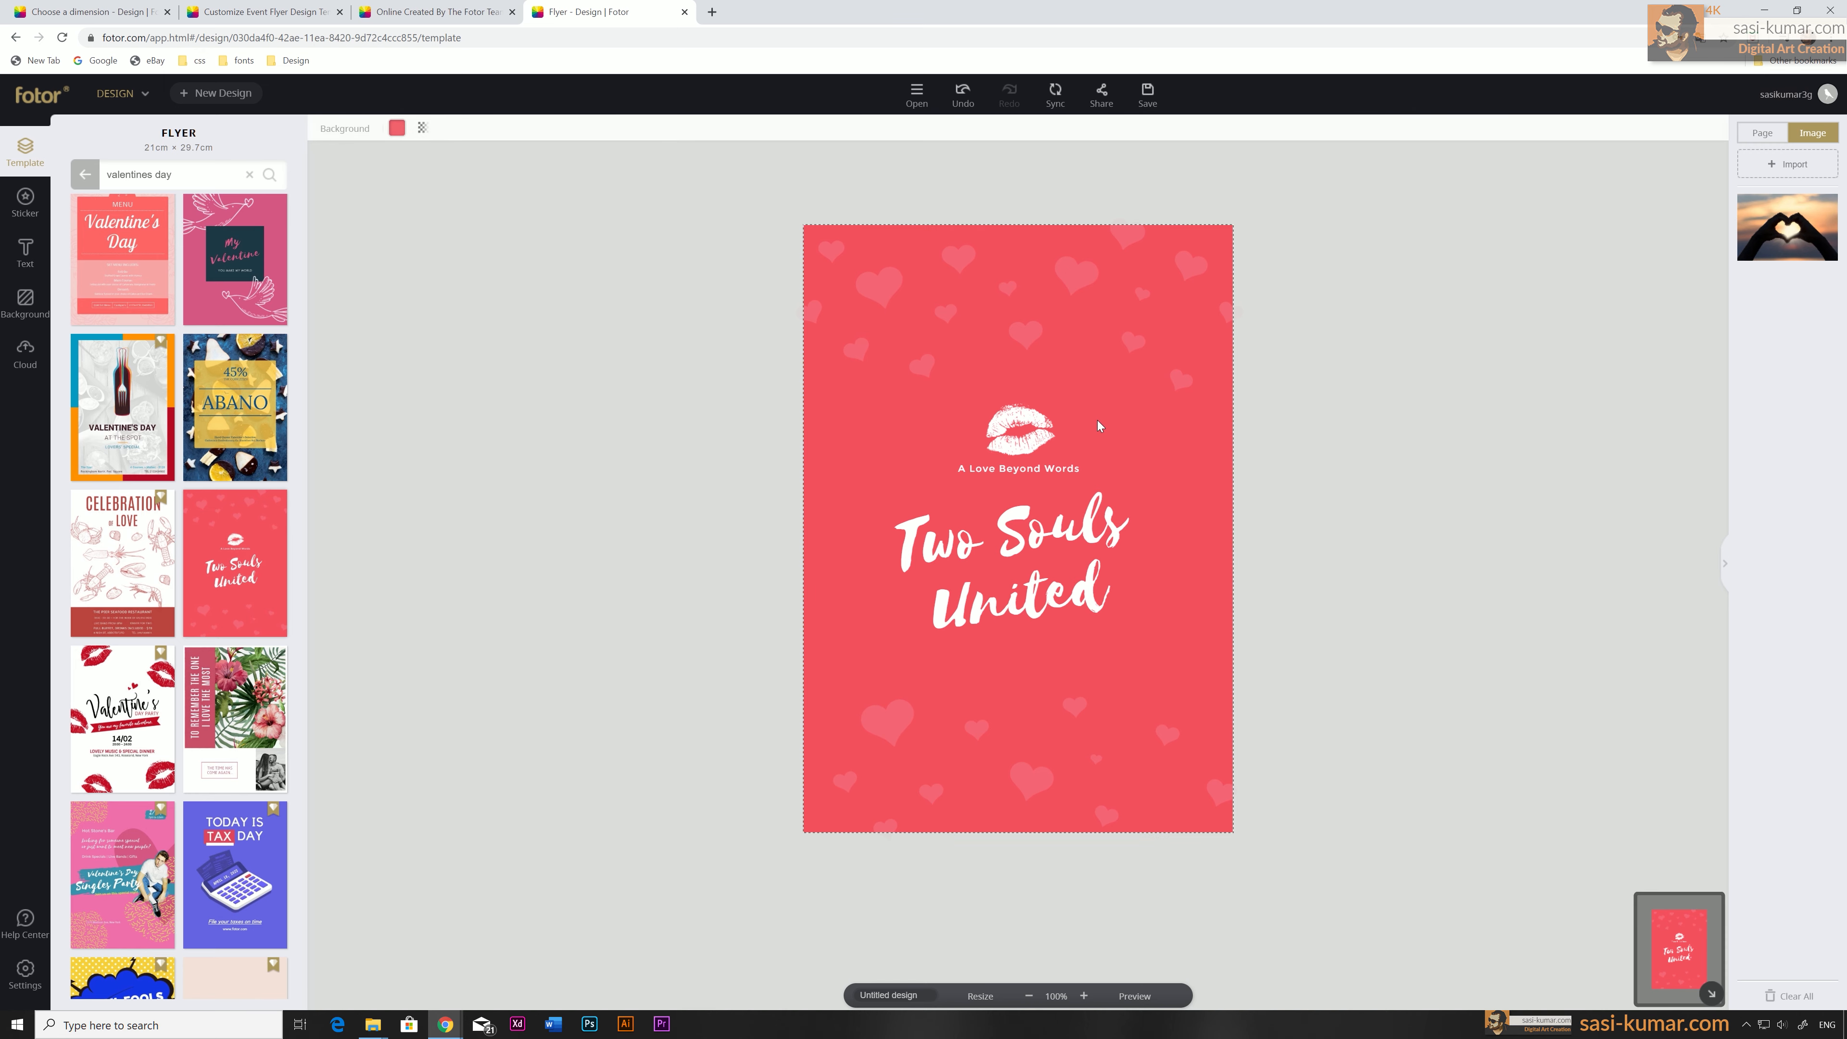
{"action": "left_click", "coordinate": [1187, 584]}
{"action": "left_click", "coordinate": [1164, 676]}
{"action": "left_click", "coordinate": [396, 128]}
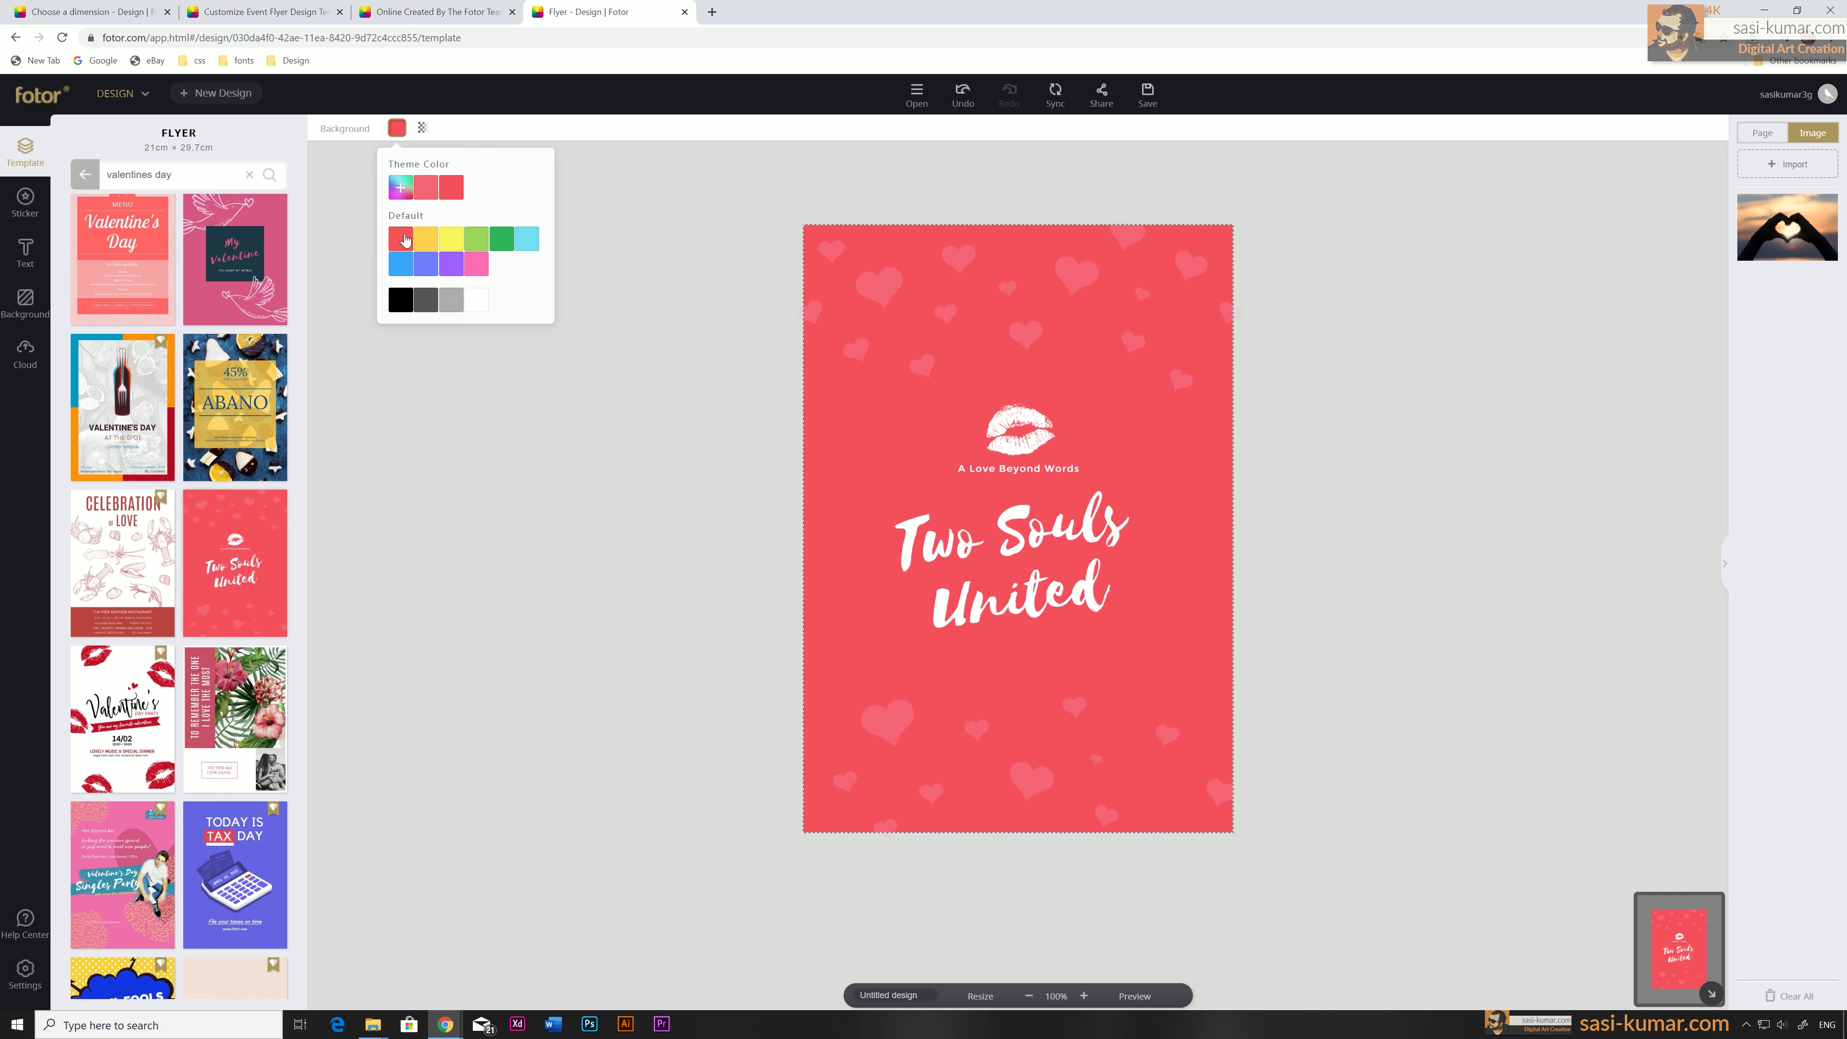
{"action": "left_click", "coordinate": [400, 187]}
{"action": "left_click", "coordinate": [476, 365]}
{"action": "left_click", "coordinate": [1373, 562]}
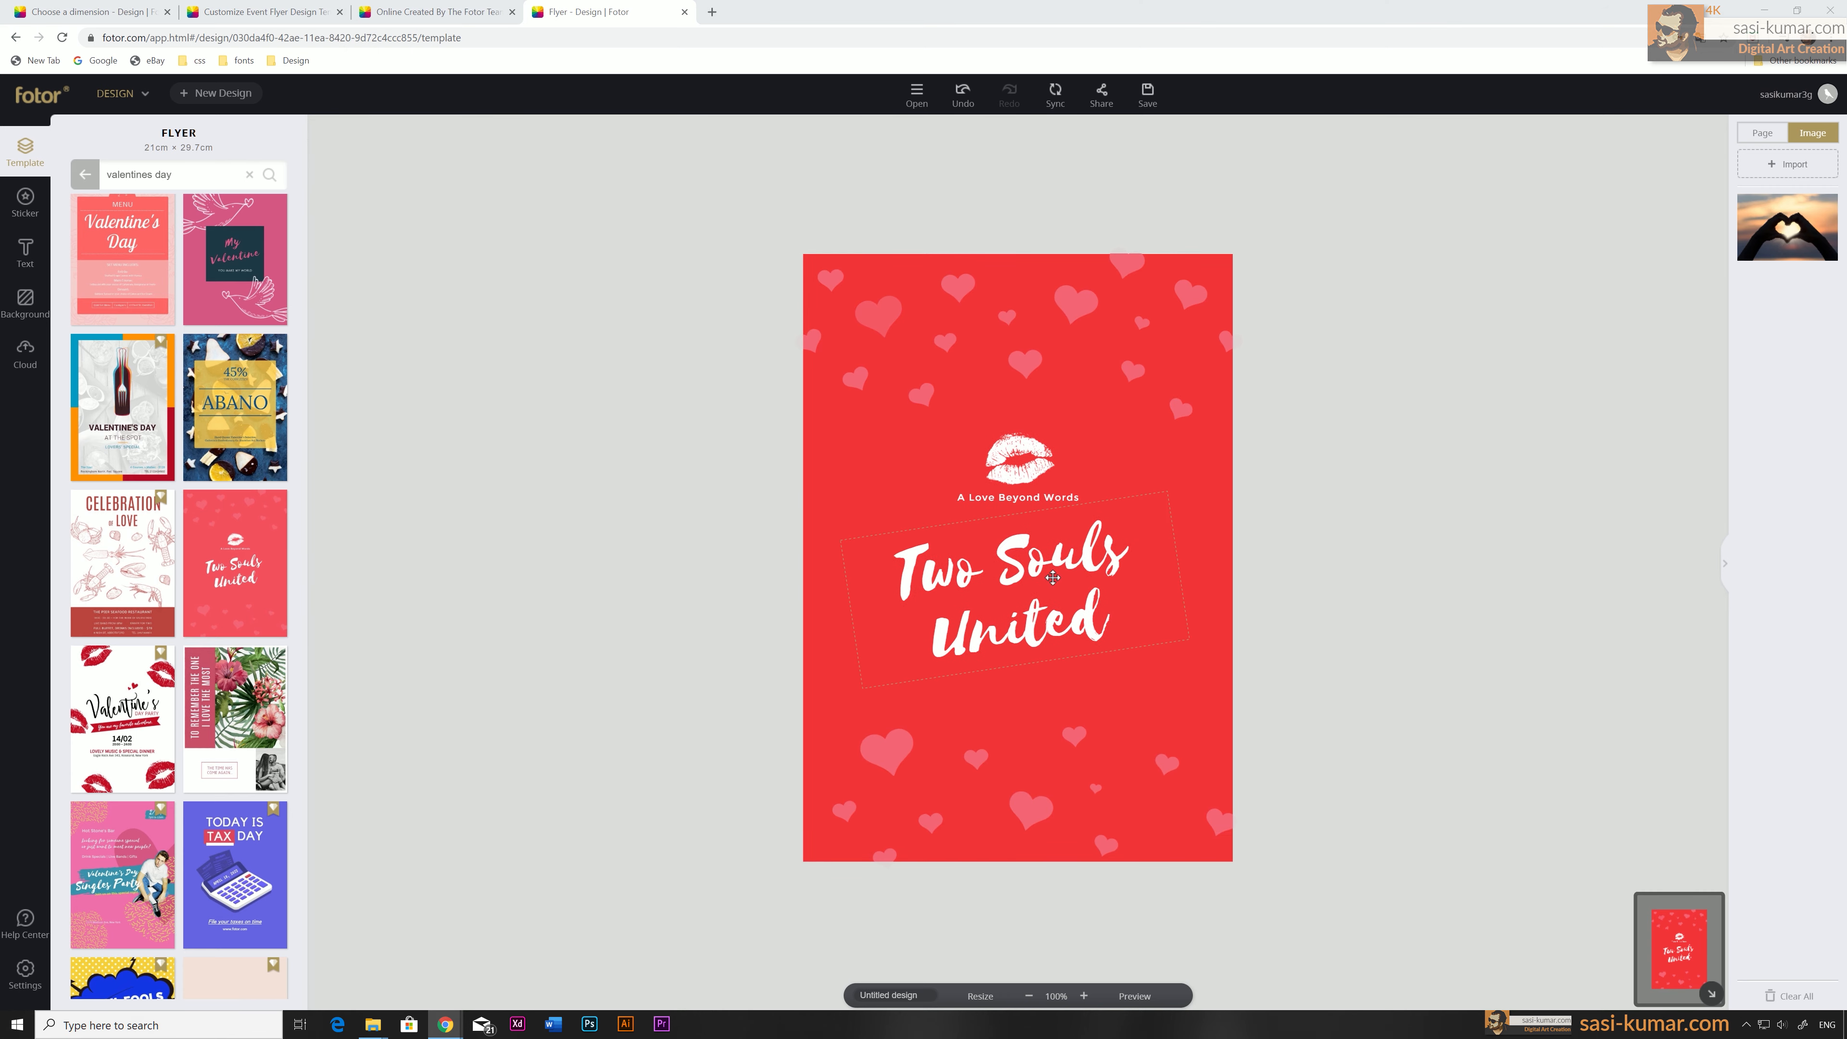
Replace the "Two Souls United" headline with "Happy valentines day".
{"action": "left_click", "coordinate": [1052, 577]}
{"action": "double_click", "coordinate": [1052, 576]}
{"action": "type", "text": "Happy valentines day"}
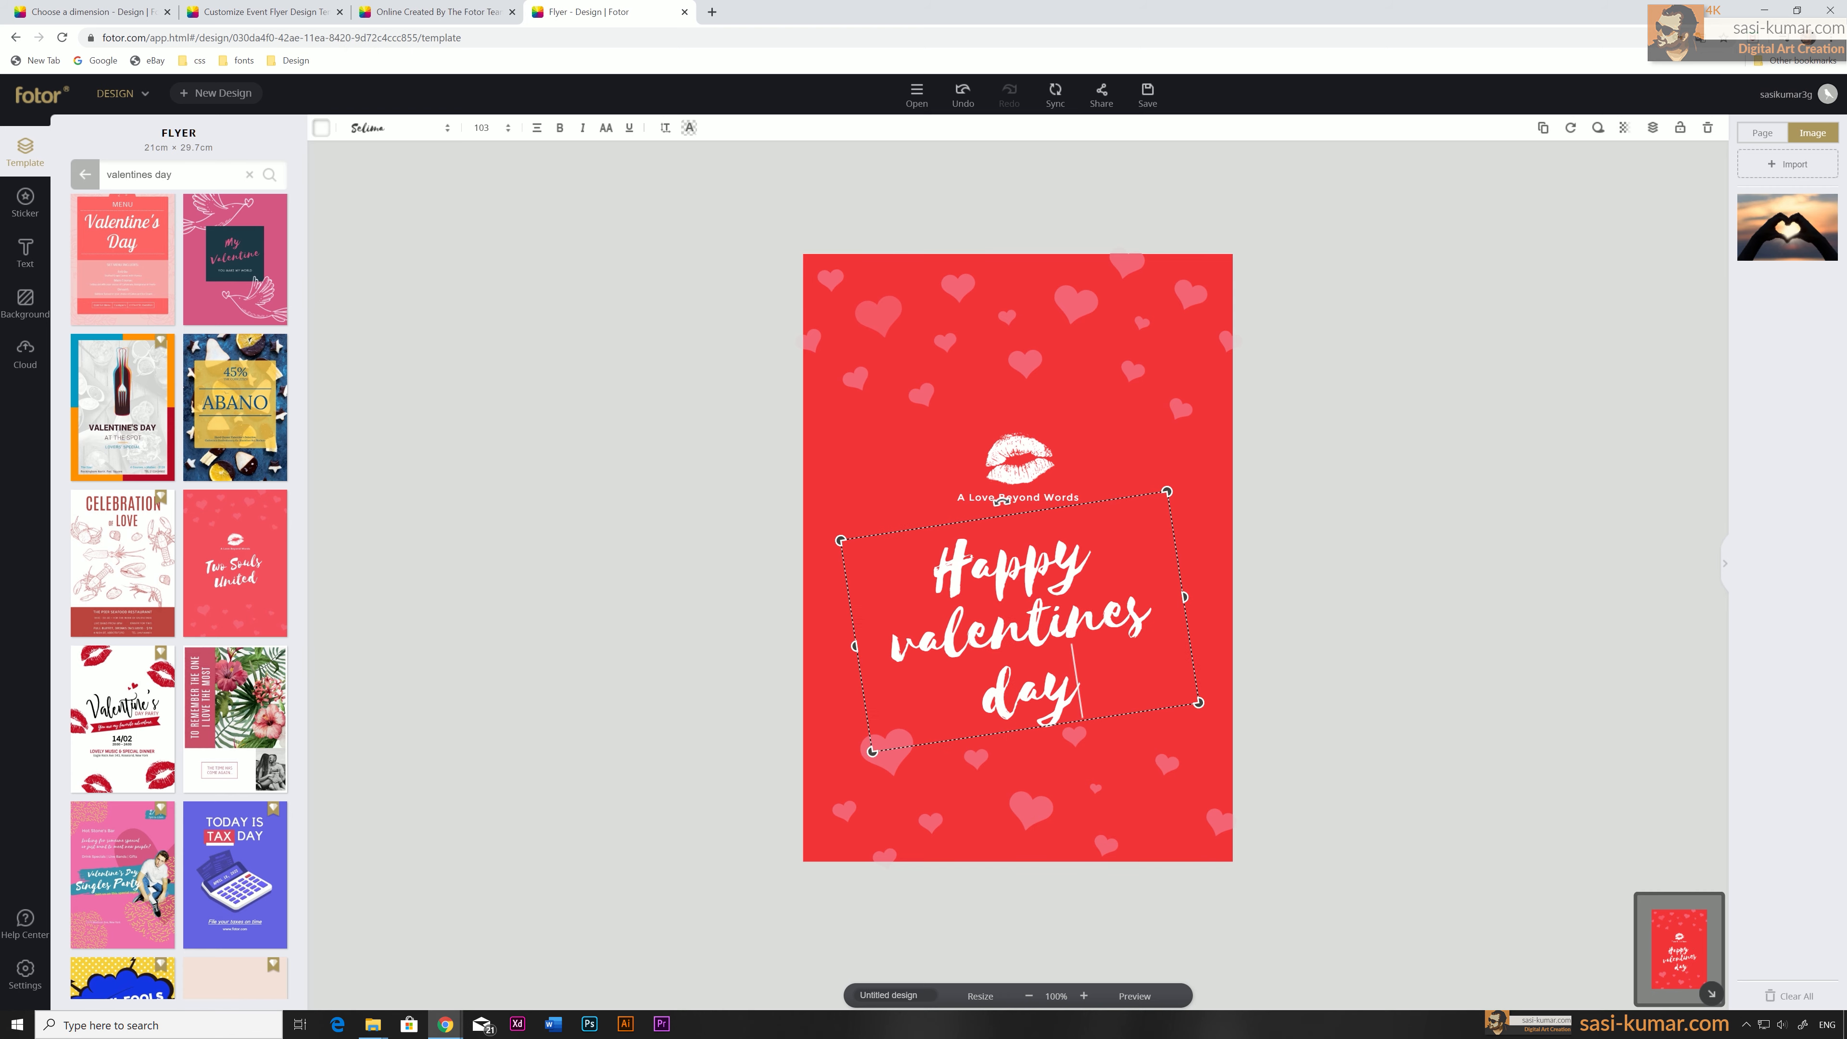
Enlarge the "Happy valentines day" headline to size 112 and centre it beneath the lips and tagline.
{"action": "left_click_drag", "start_coordinate": [1167, 492], "coordinate": [1193, 465]}
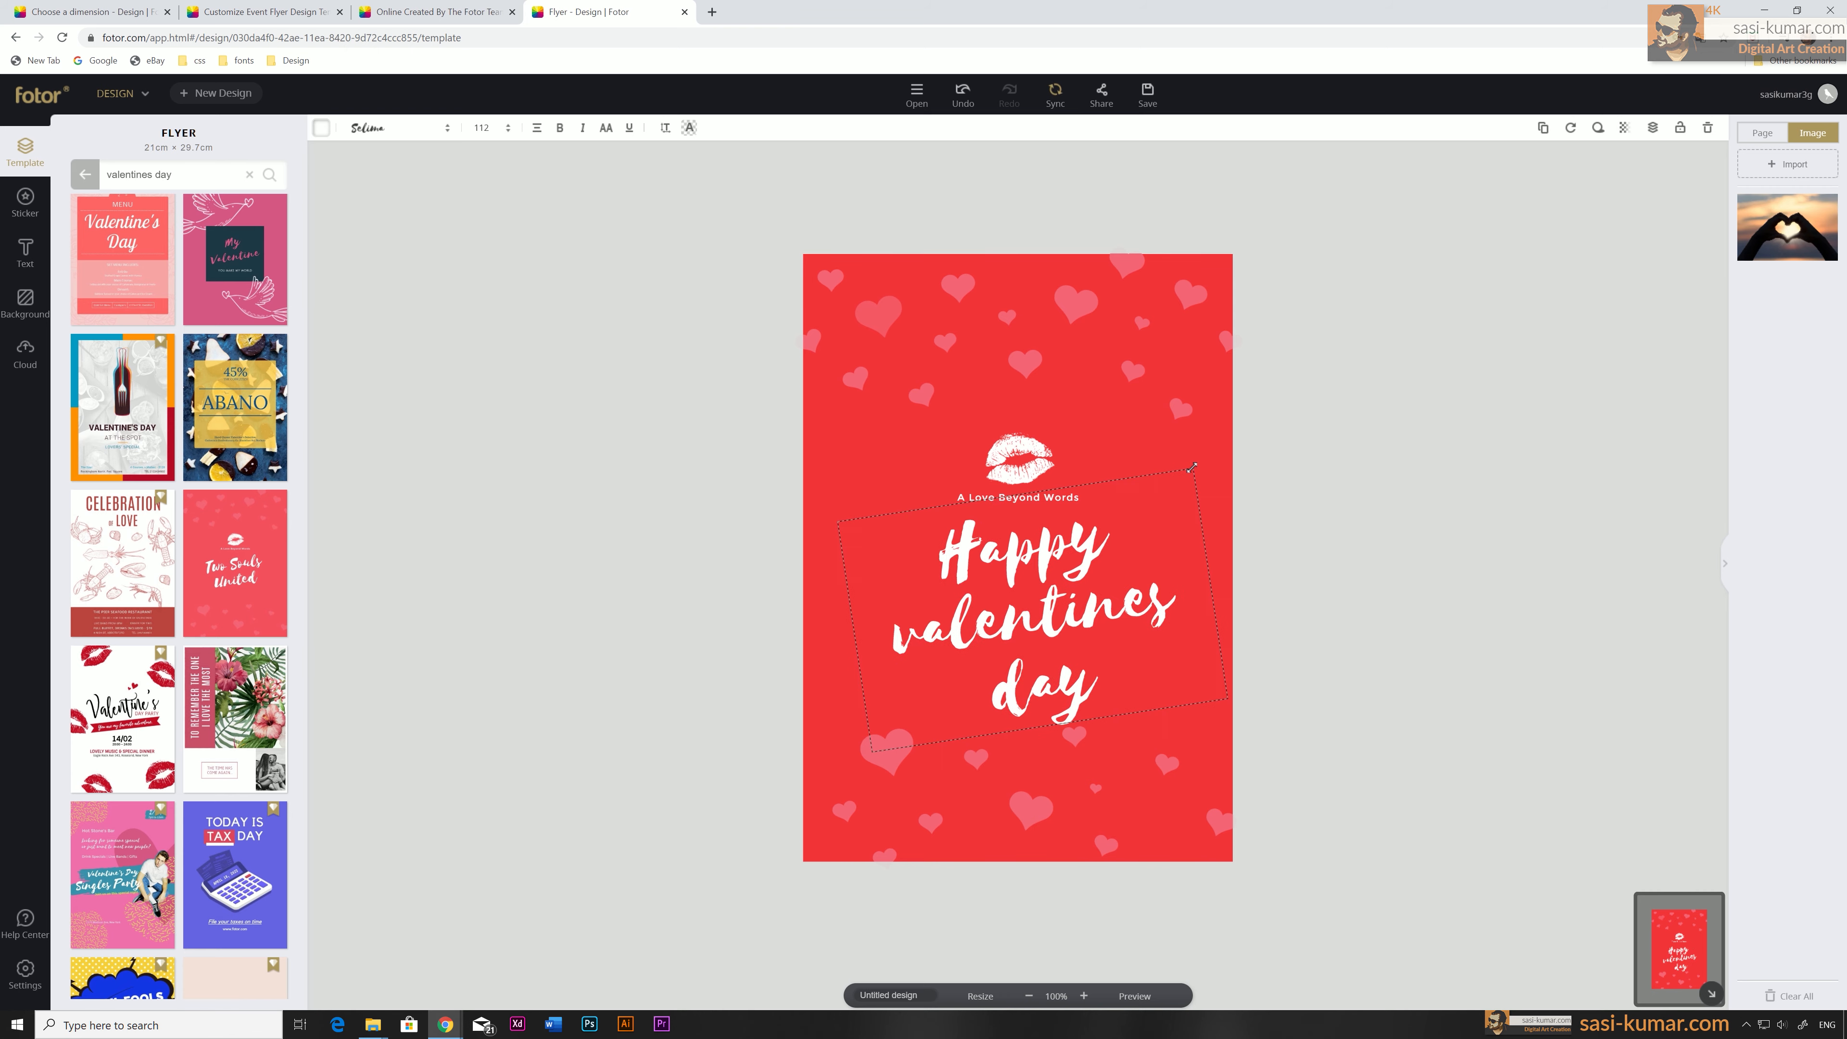
{"action": "left_click", "coordinate": [1460, 543]}
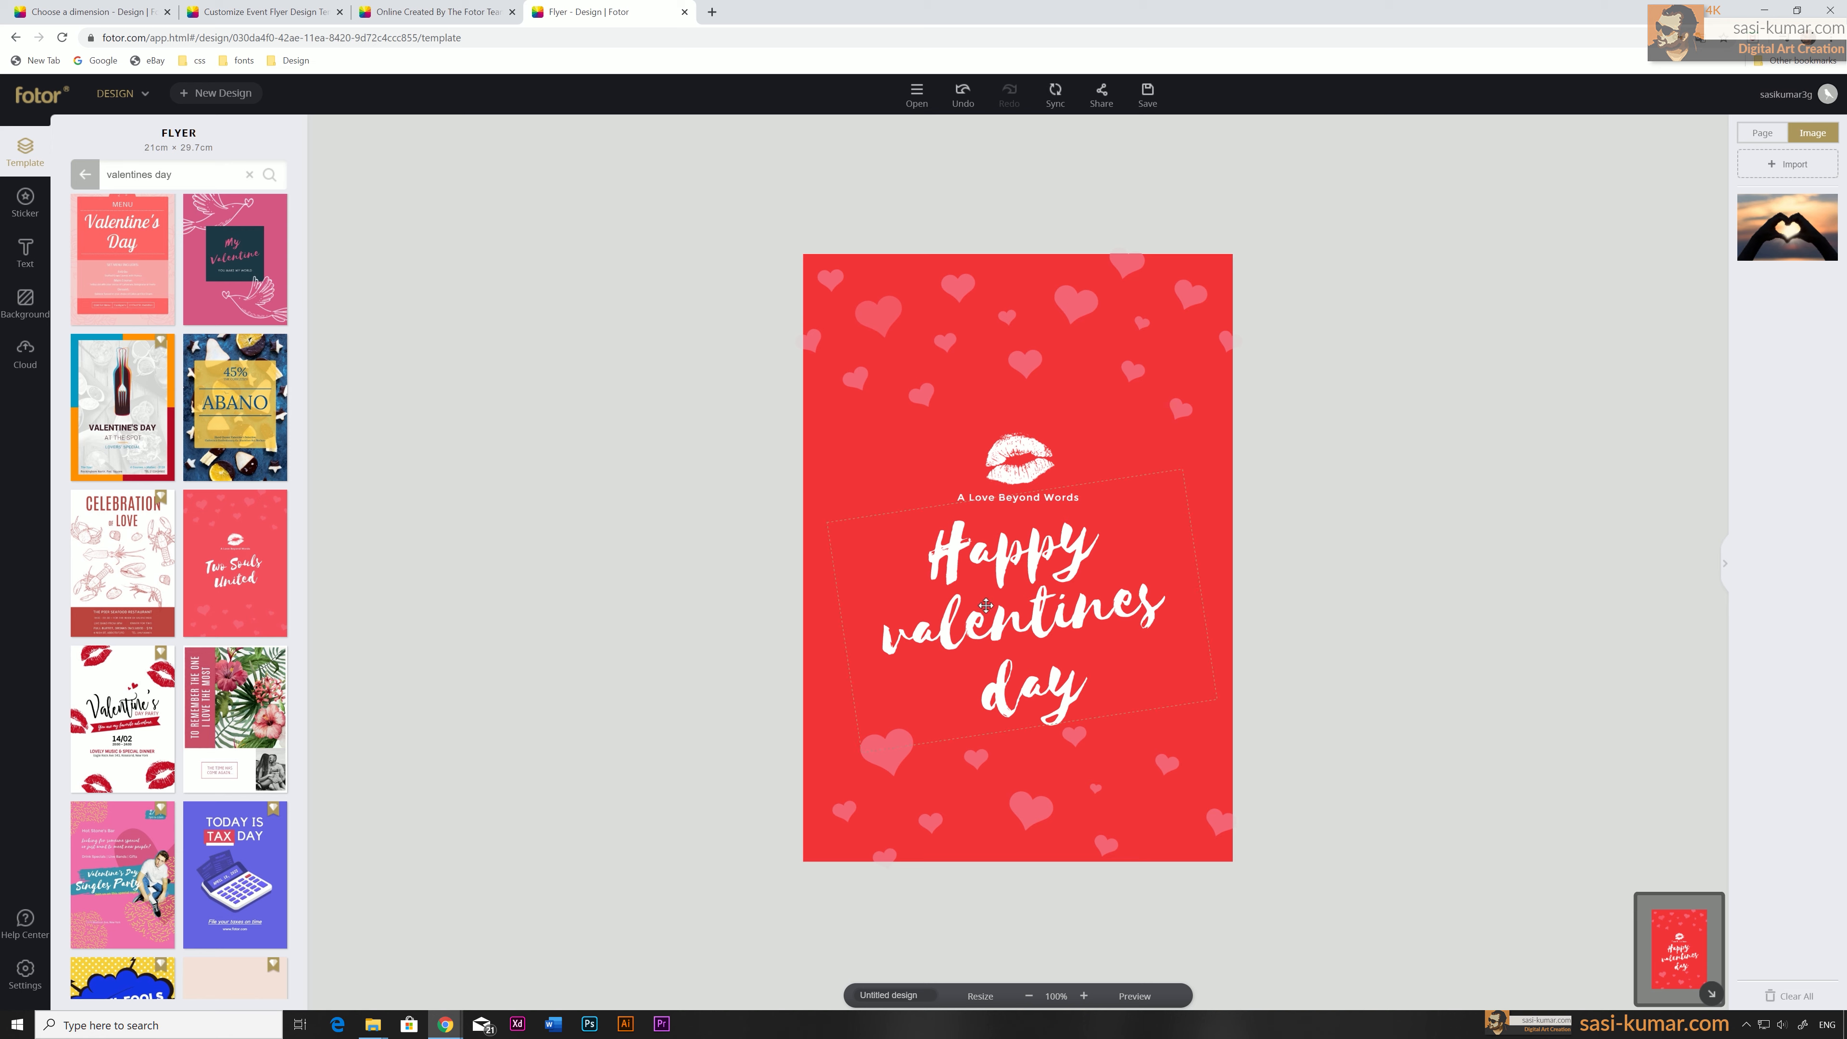
{"action": "left_click_drag", "start_coordinate": [1036, 566], "coordinate": [1038, 565]}
{"action": "left_click", "coordinate": [1337, 566]}
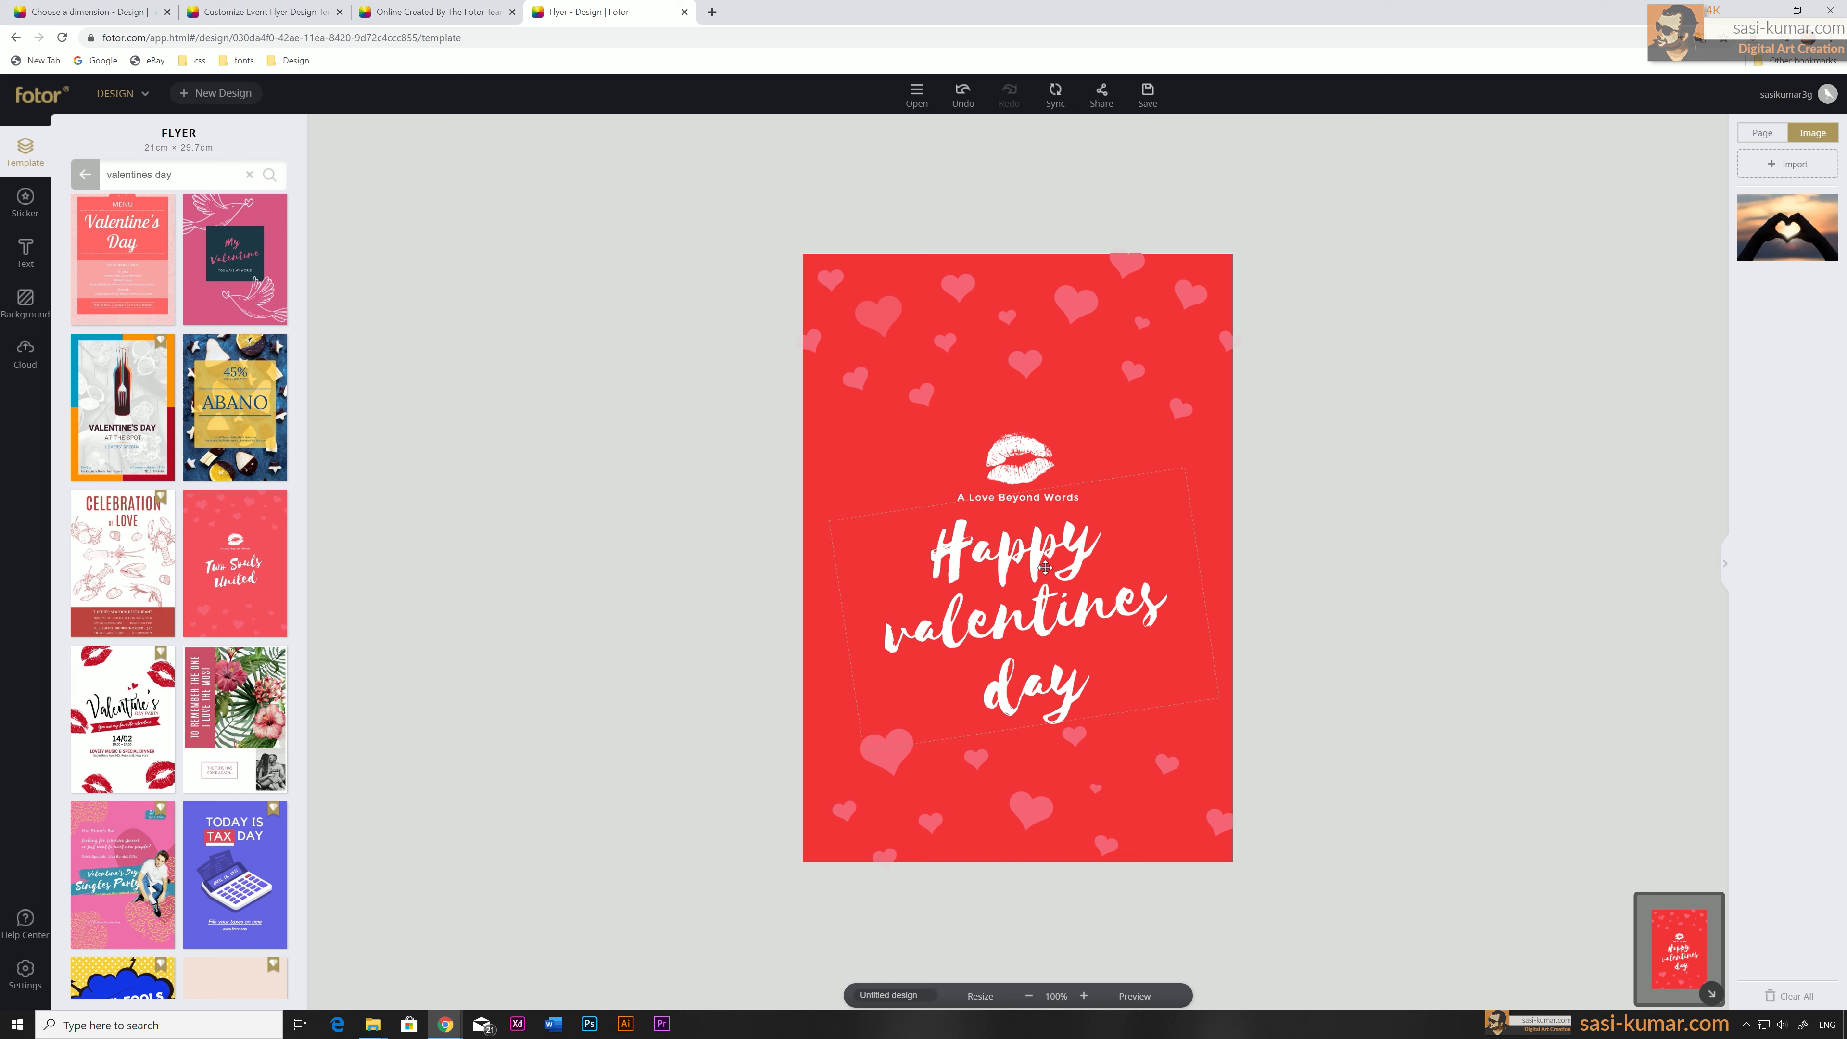
{"action": "left_click_drag", "start_coordinate": [1044, 567], "coordinate": [1042, 566]}
{"action": "left_click", "coordinate": [1348, 586]}
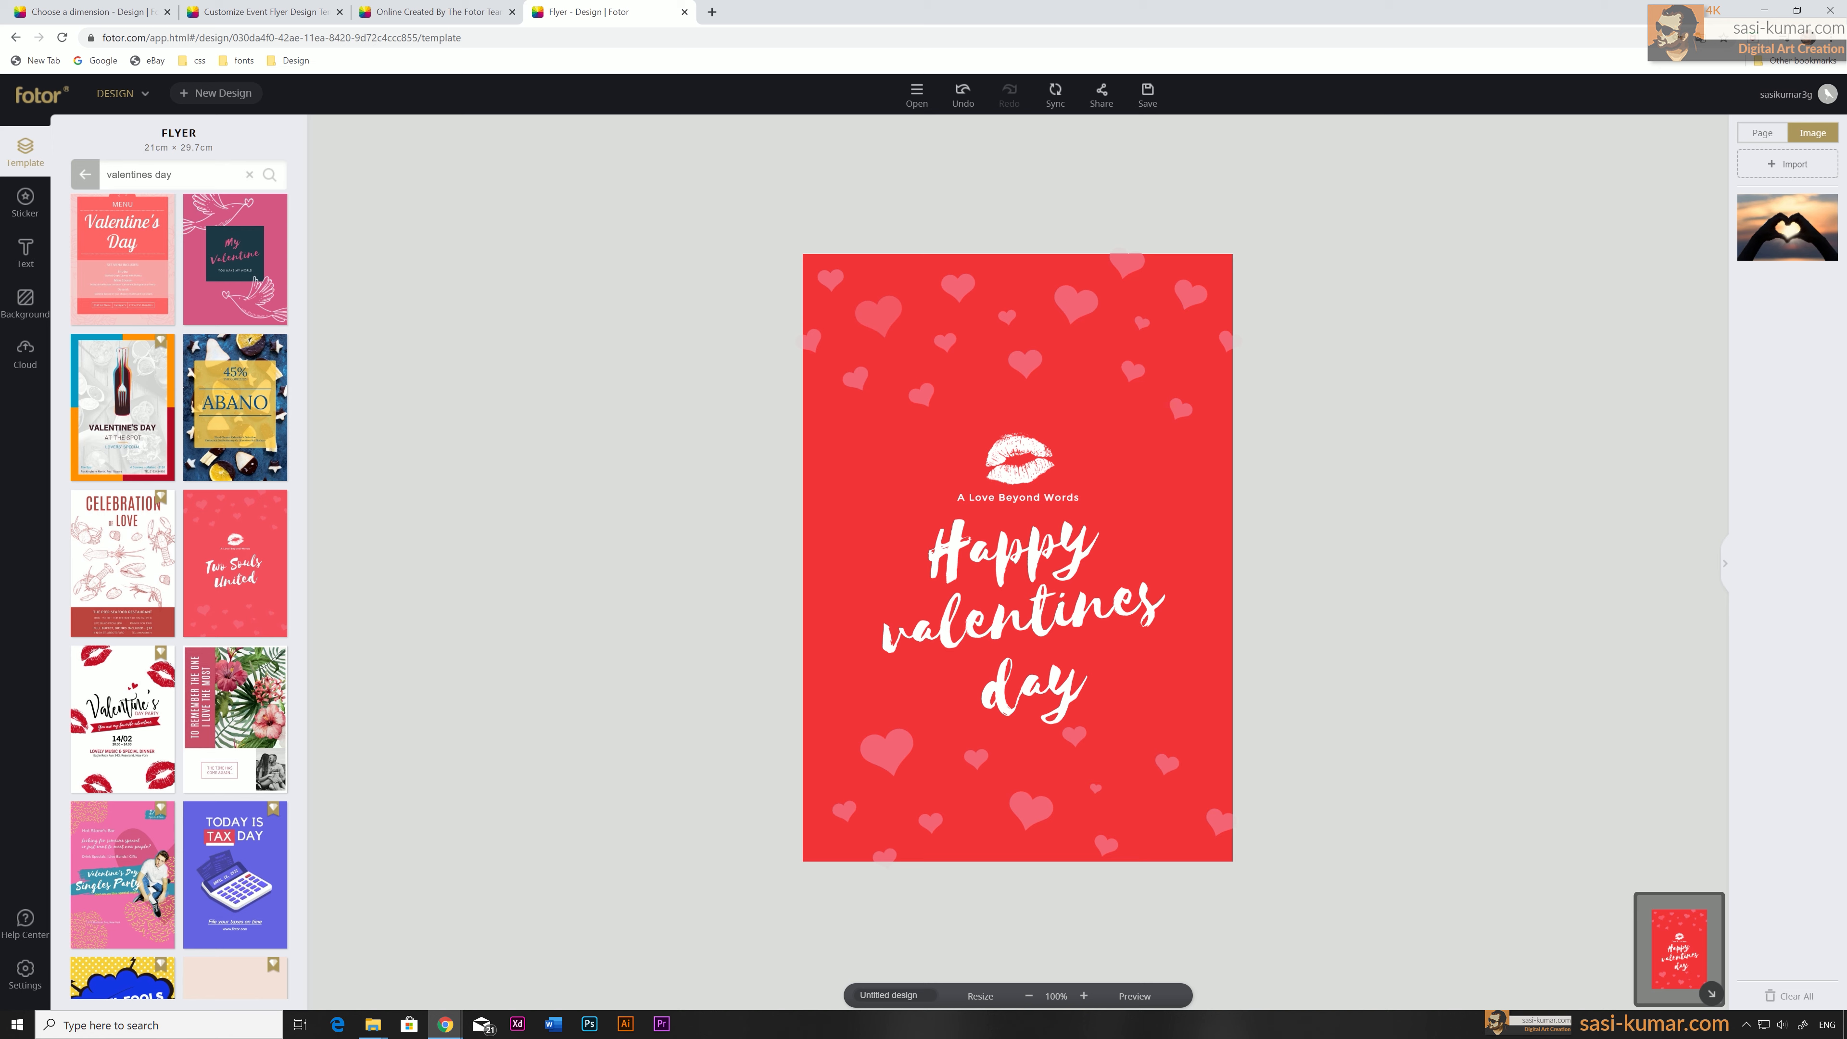
Preview the flyer mockup and review automatic resizing to the Card, Invitation and Program formats.
{"action": "left_click", "coordinate": [1135, 997]}
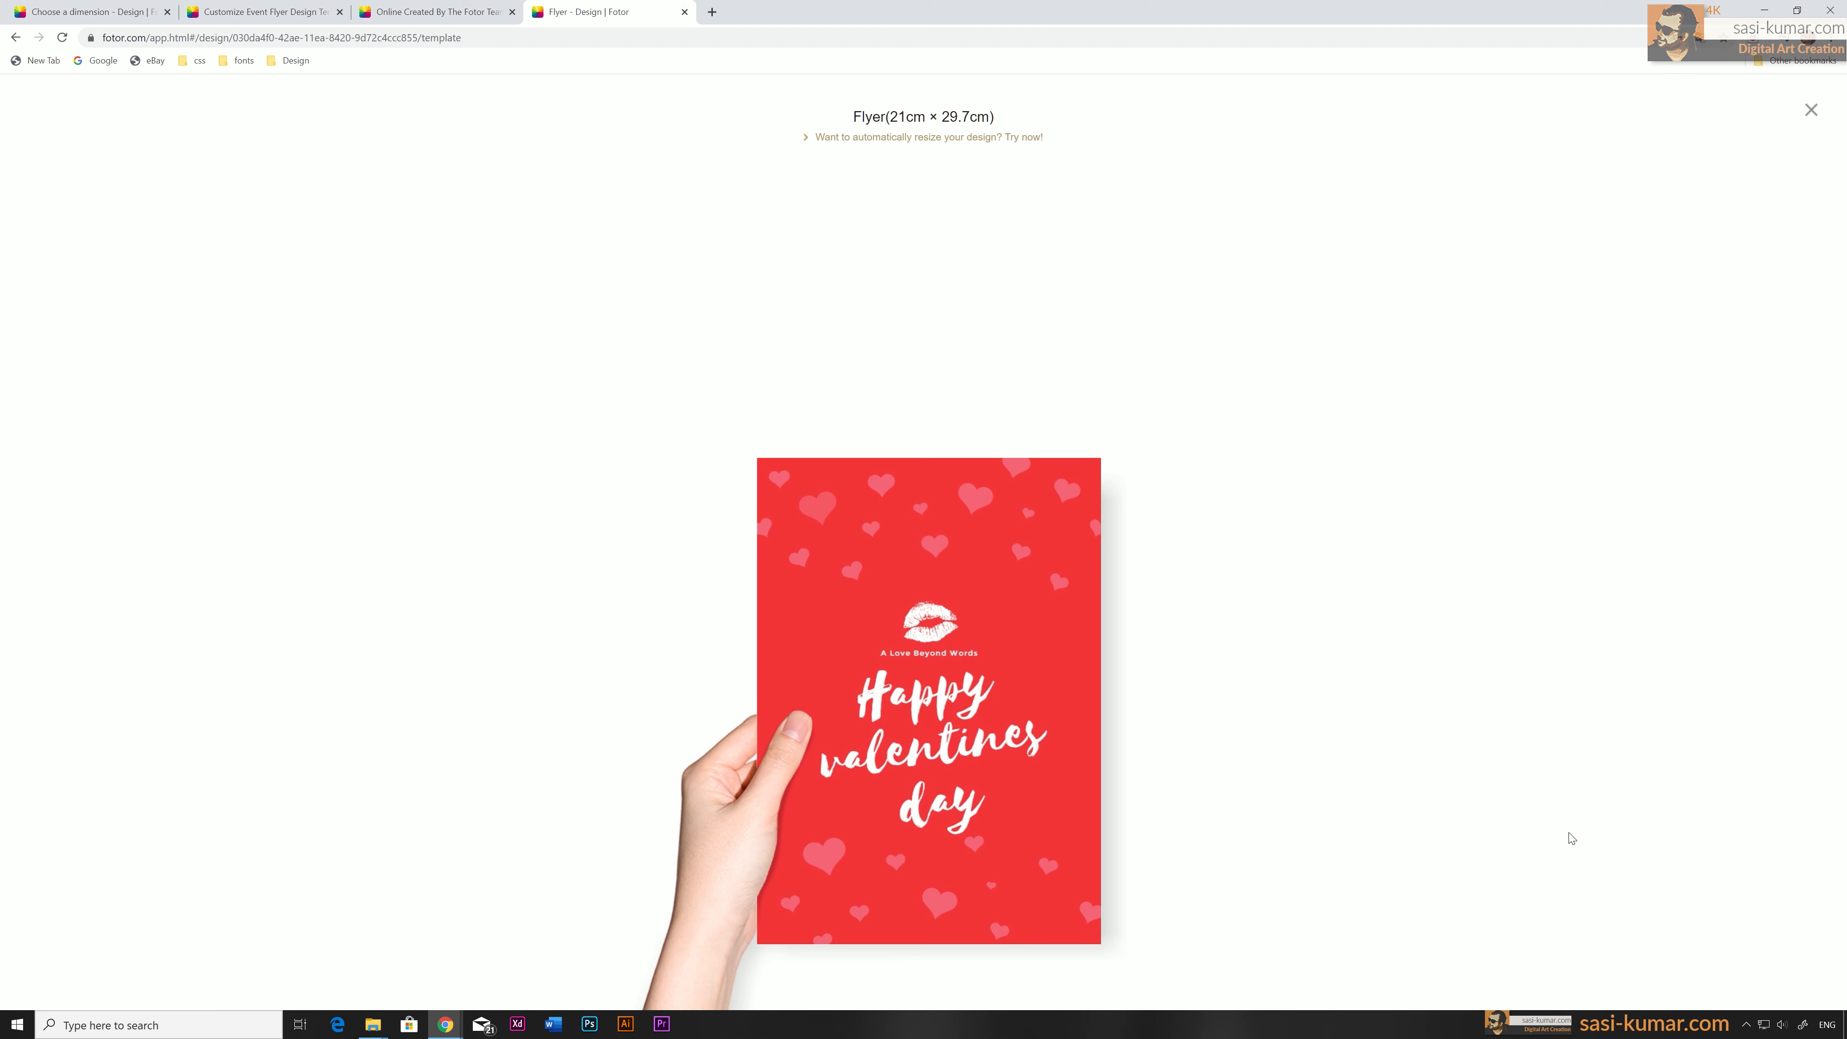
{"action": "left_click", "coordinate": [809, 139]}
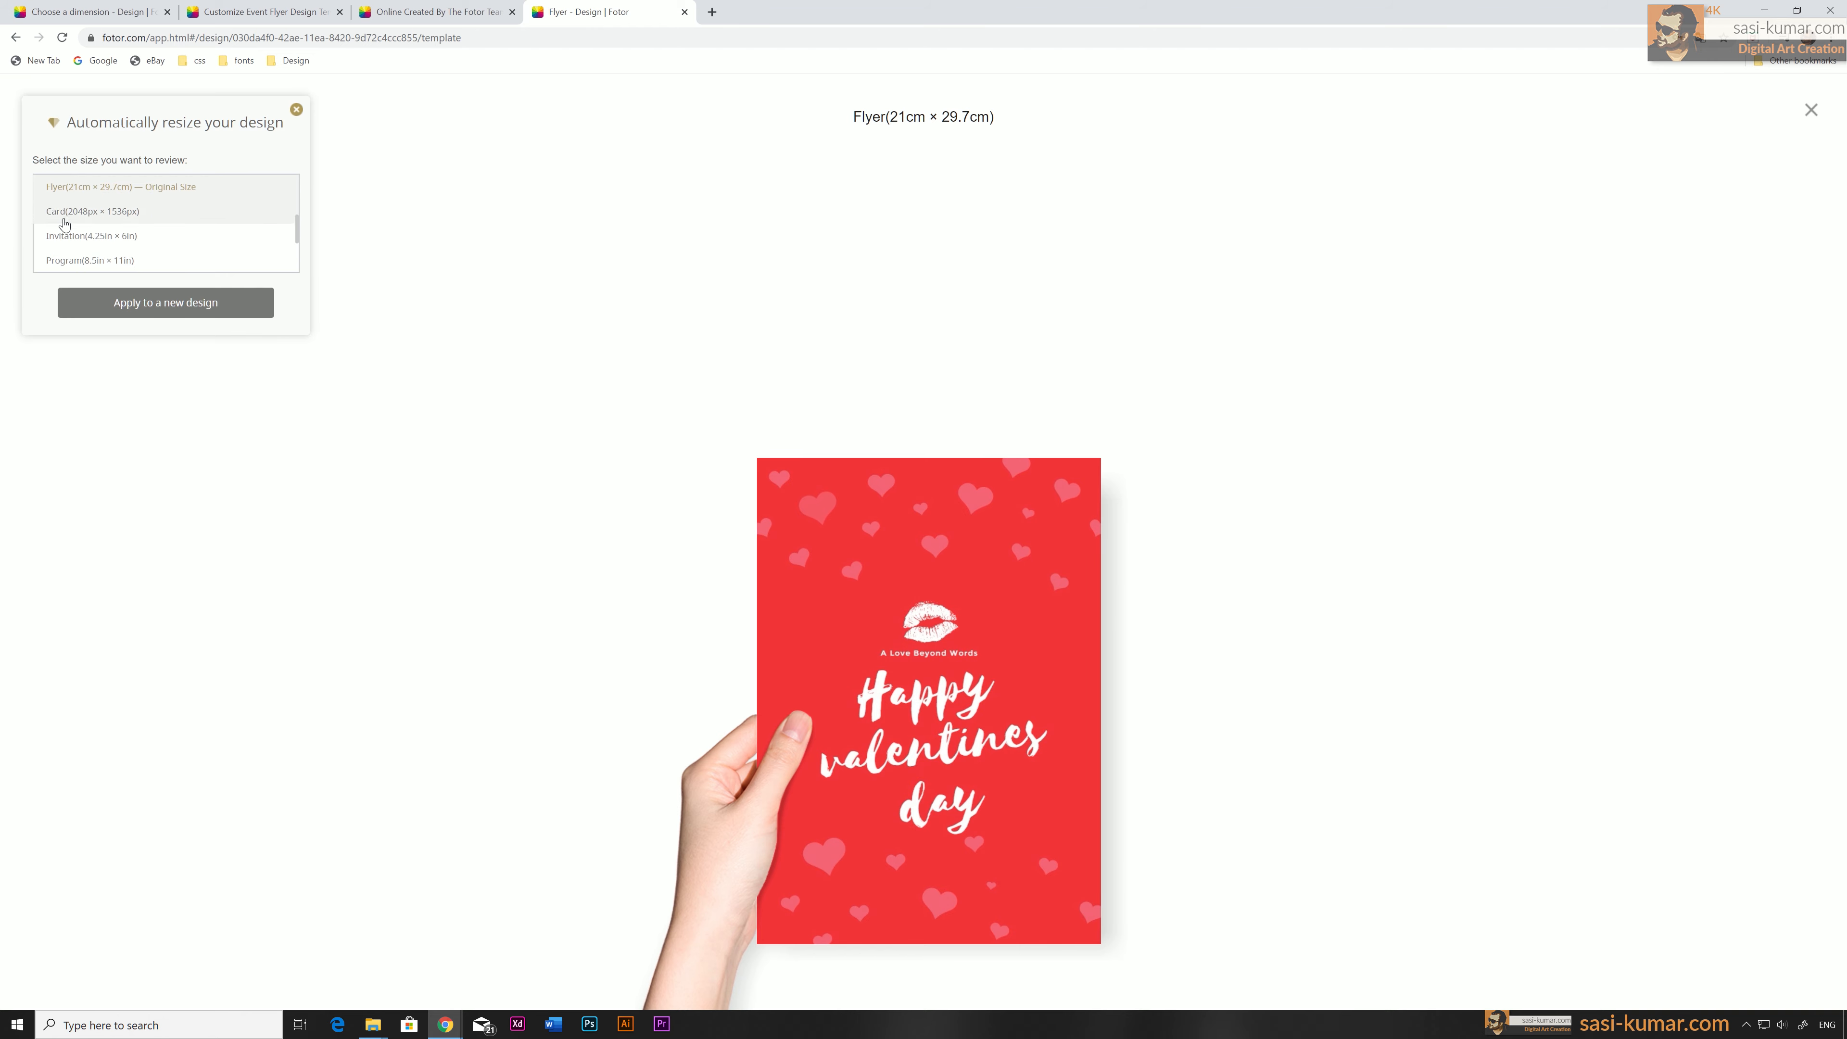
{"action": "left_click", "coordinate": [110, 212]}
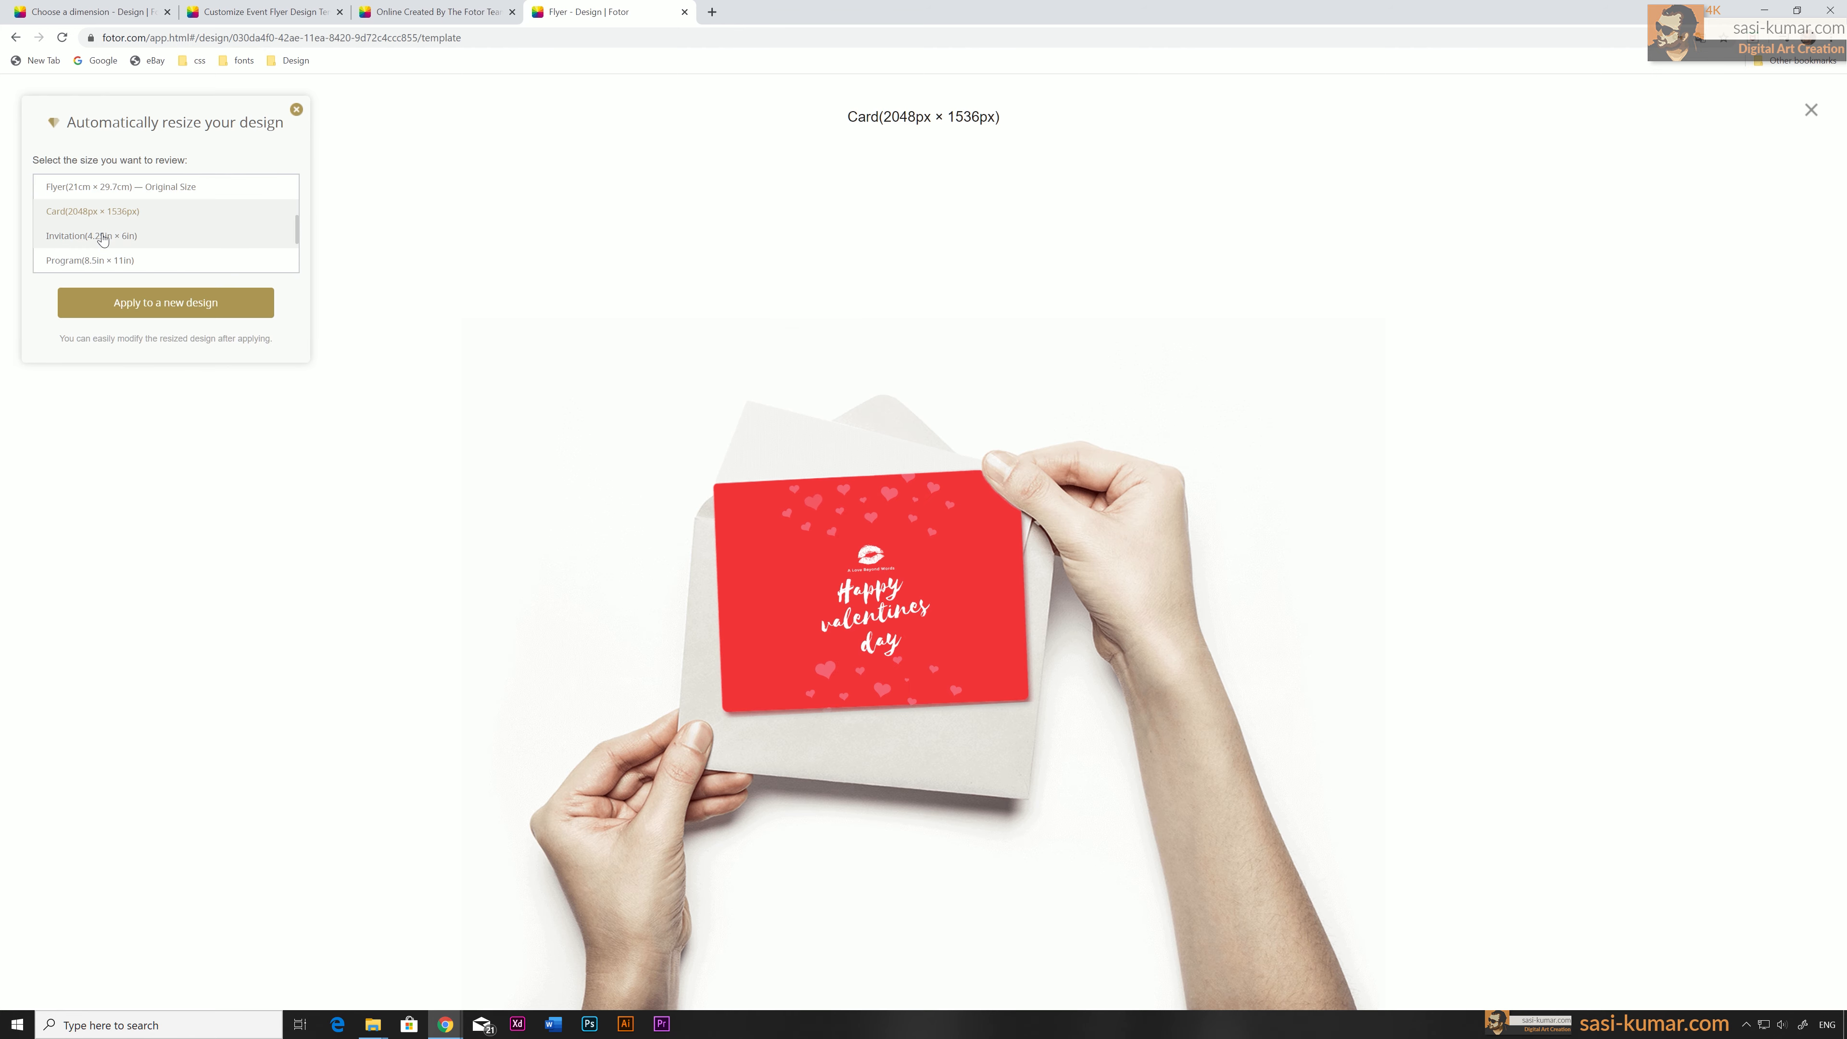
{"action": "left_click", "coordinate": [102, 239]}
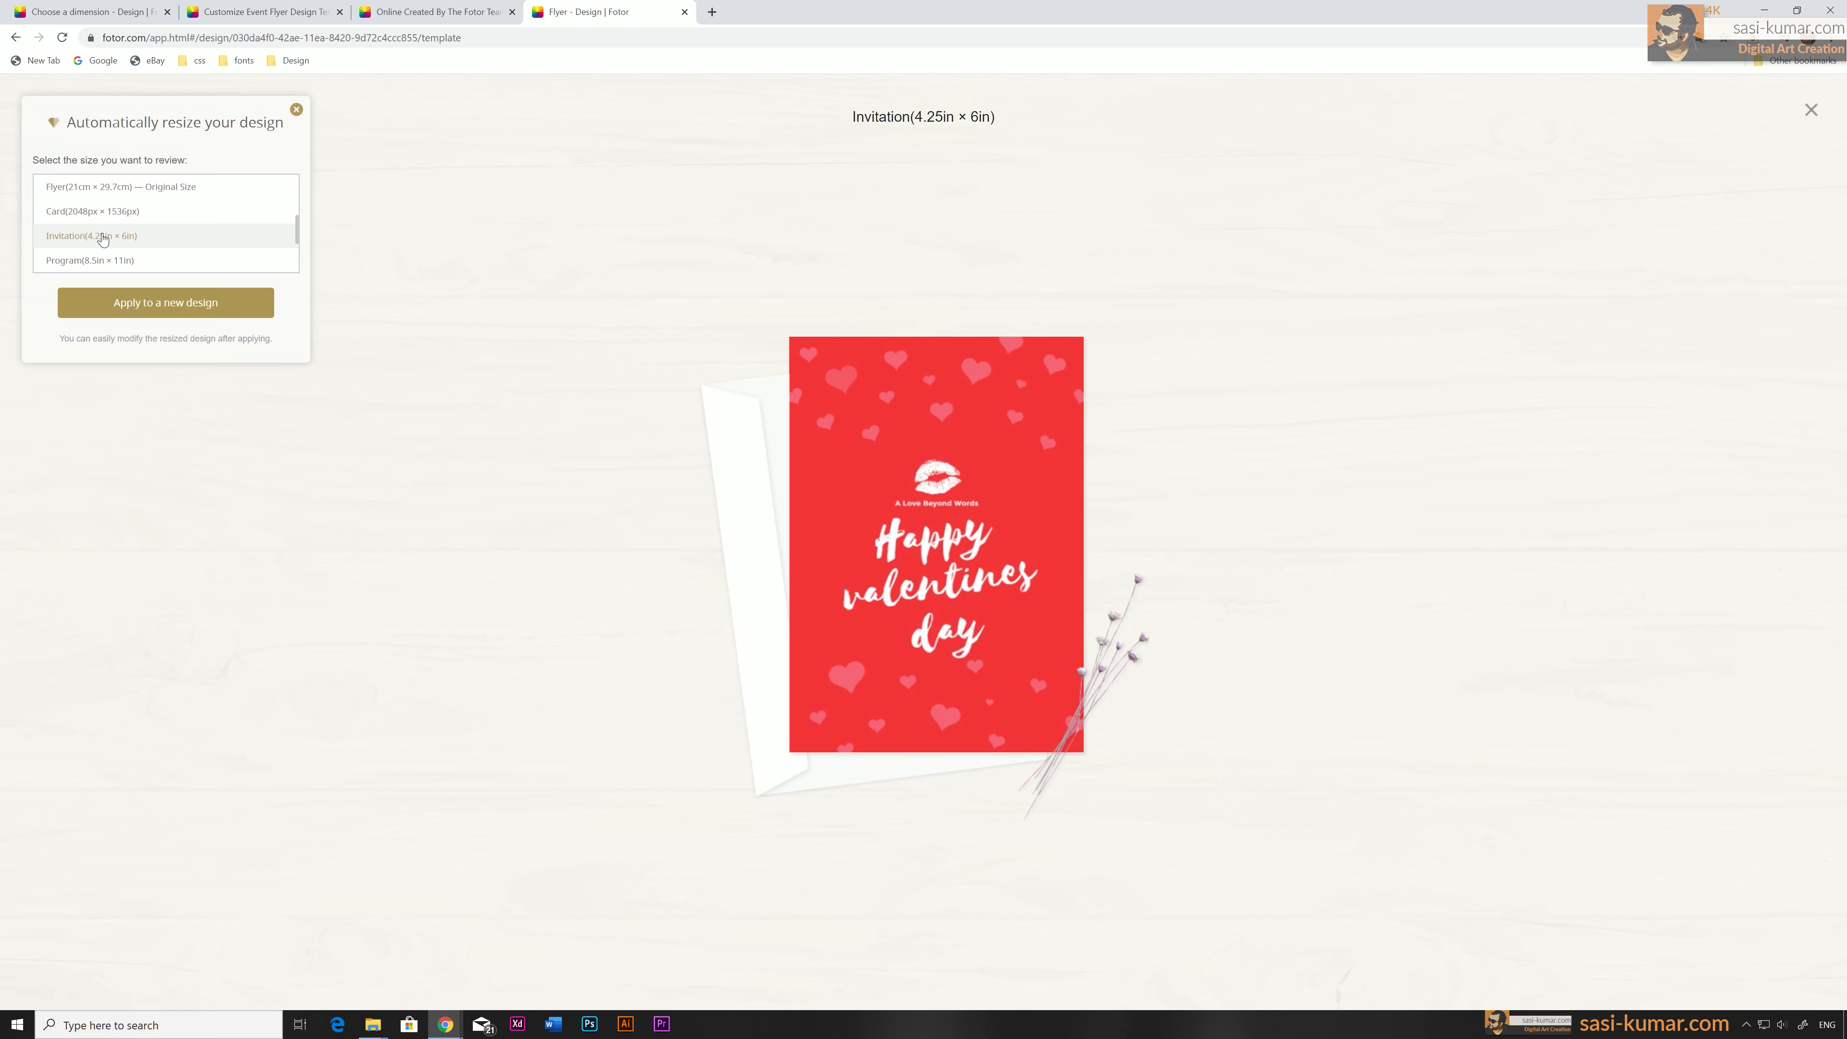
{"action": "left_click", "coordinate": [108, 270]}
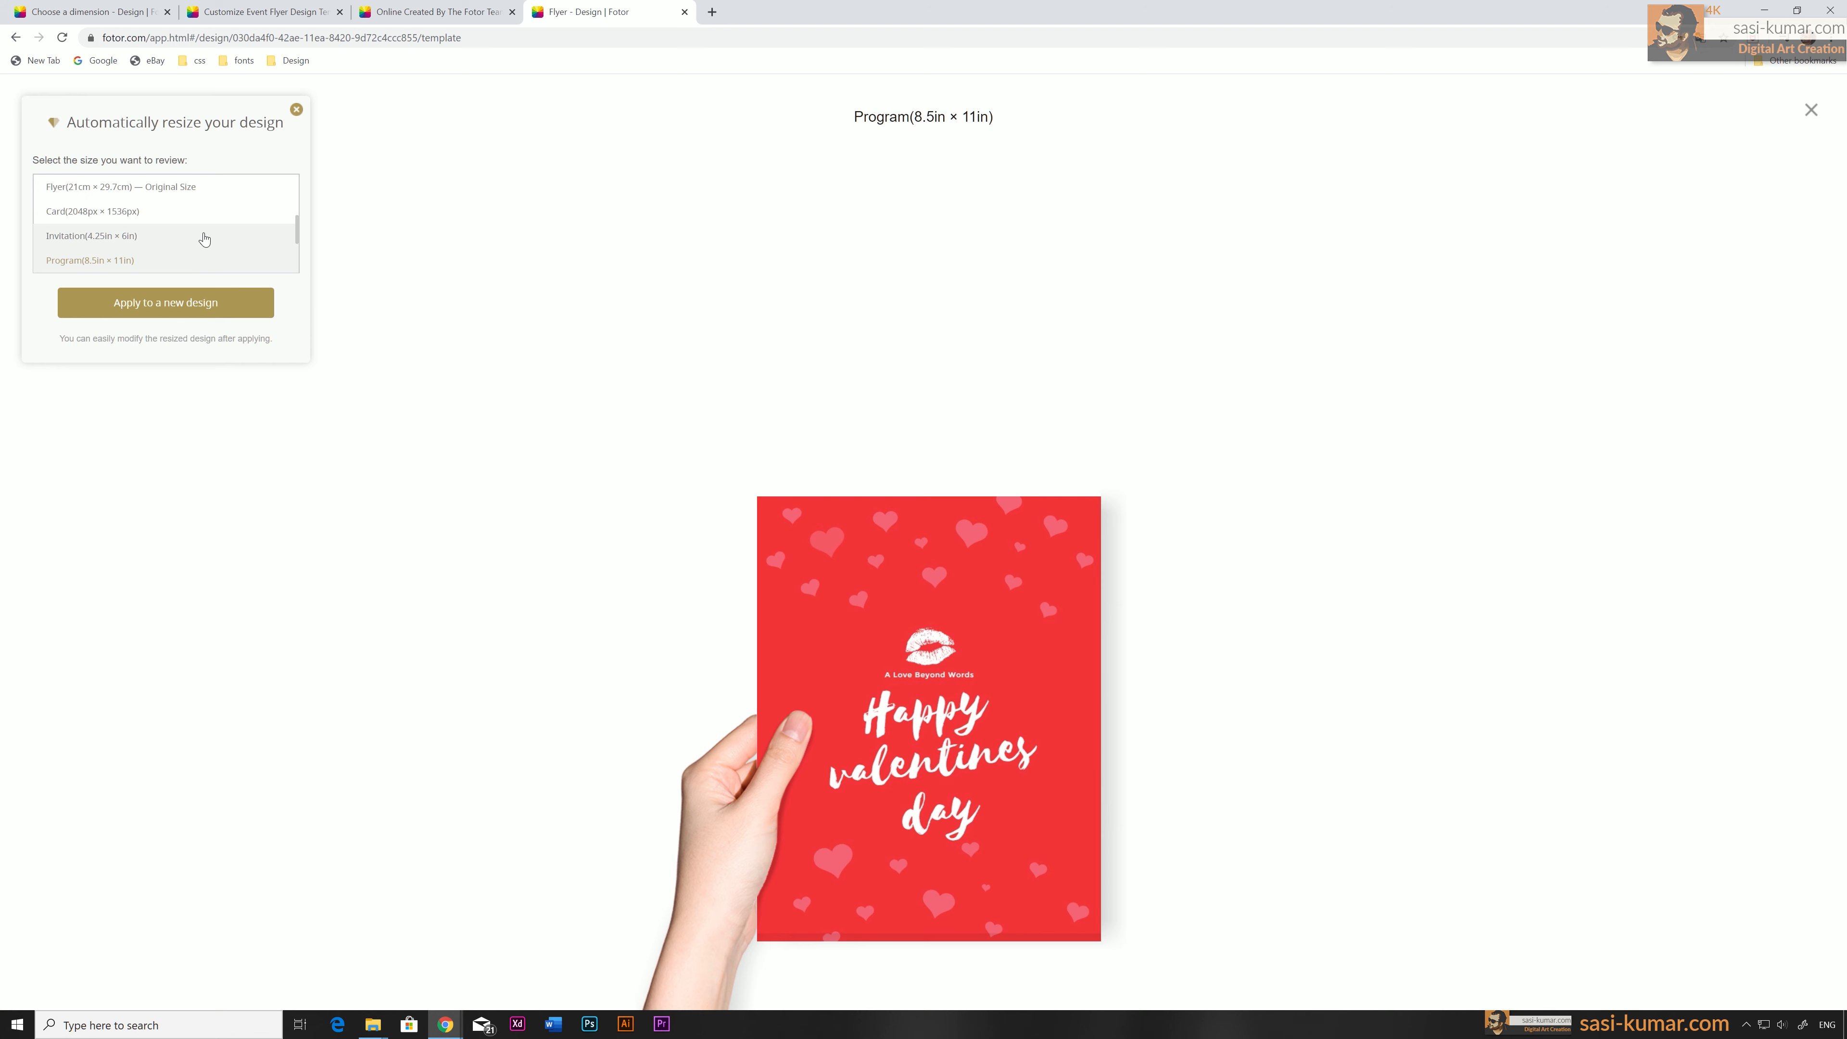
Apply the Card (2048px × 1536px) size to a new design.
{"action": "left_click", "coordinate": [148, 220]}
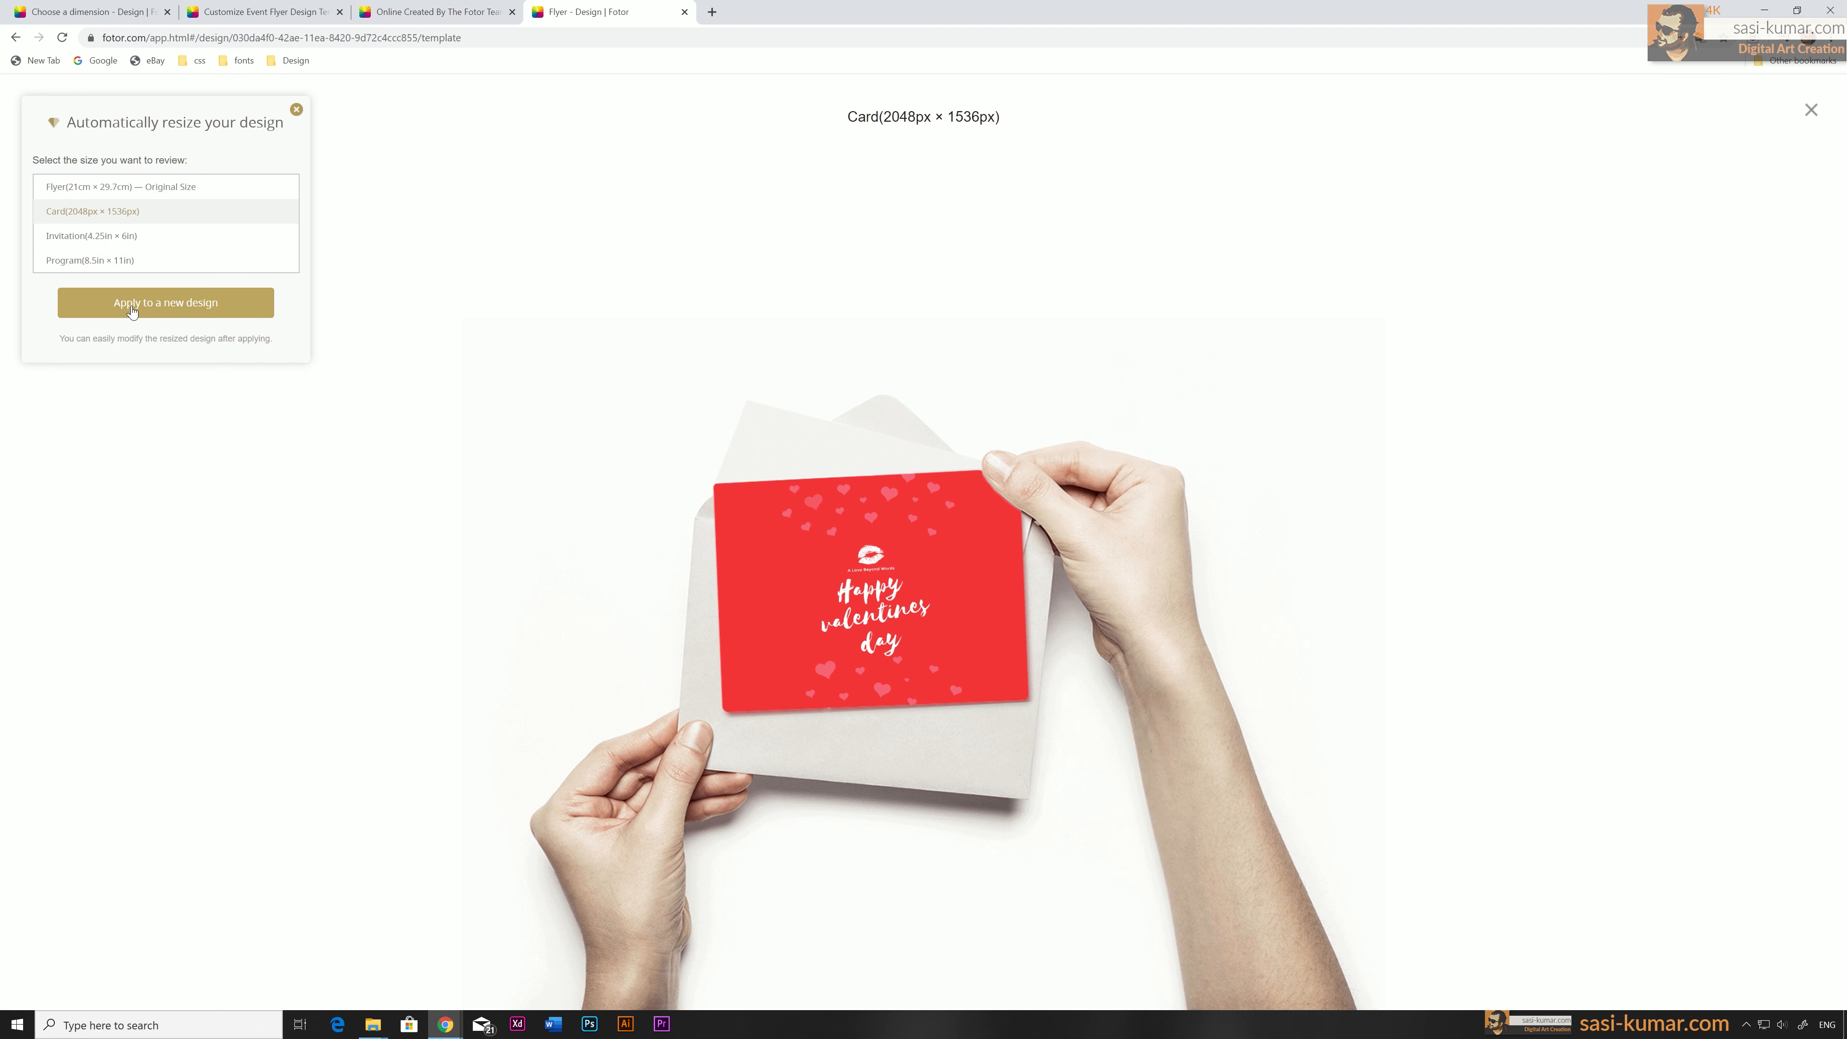
{"action": "left_click", "coordinate": [133, 306]}
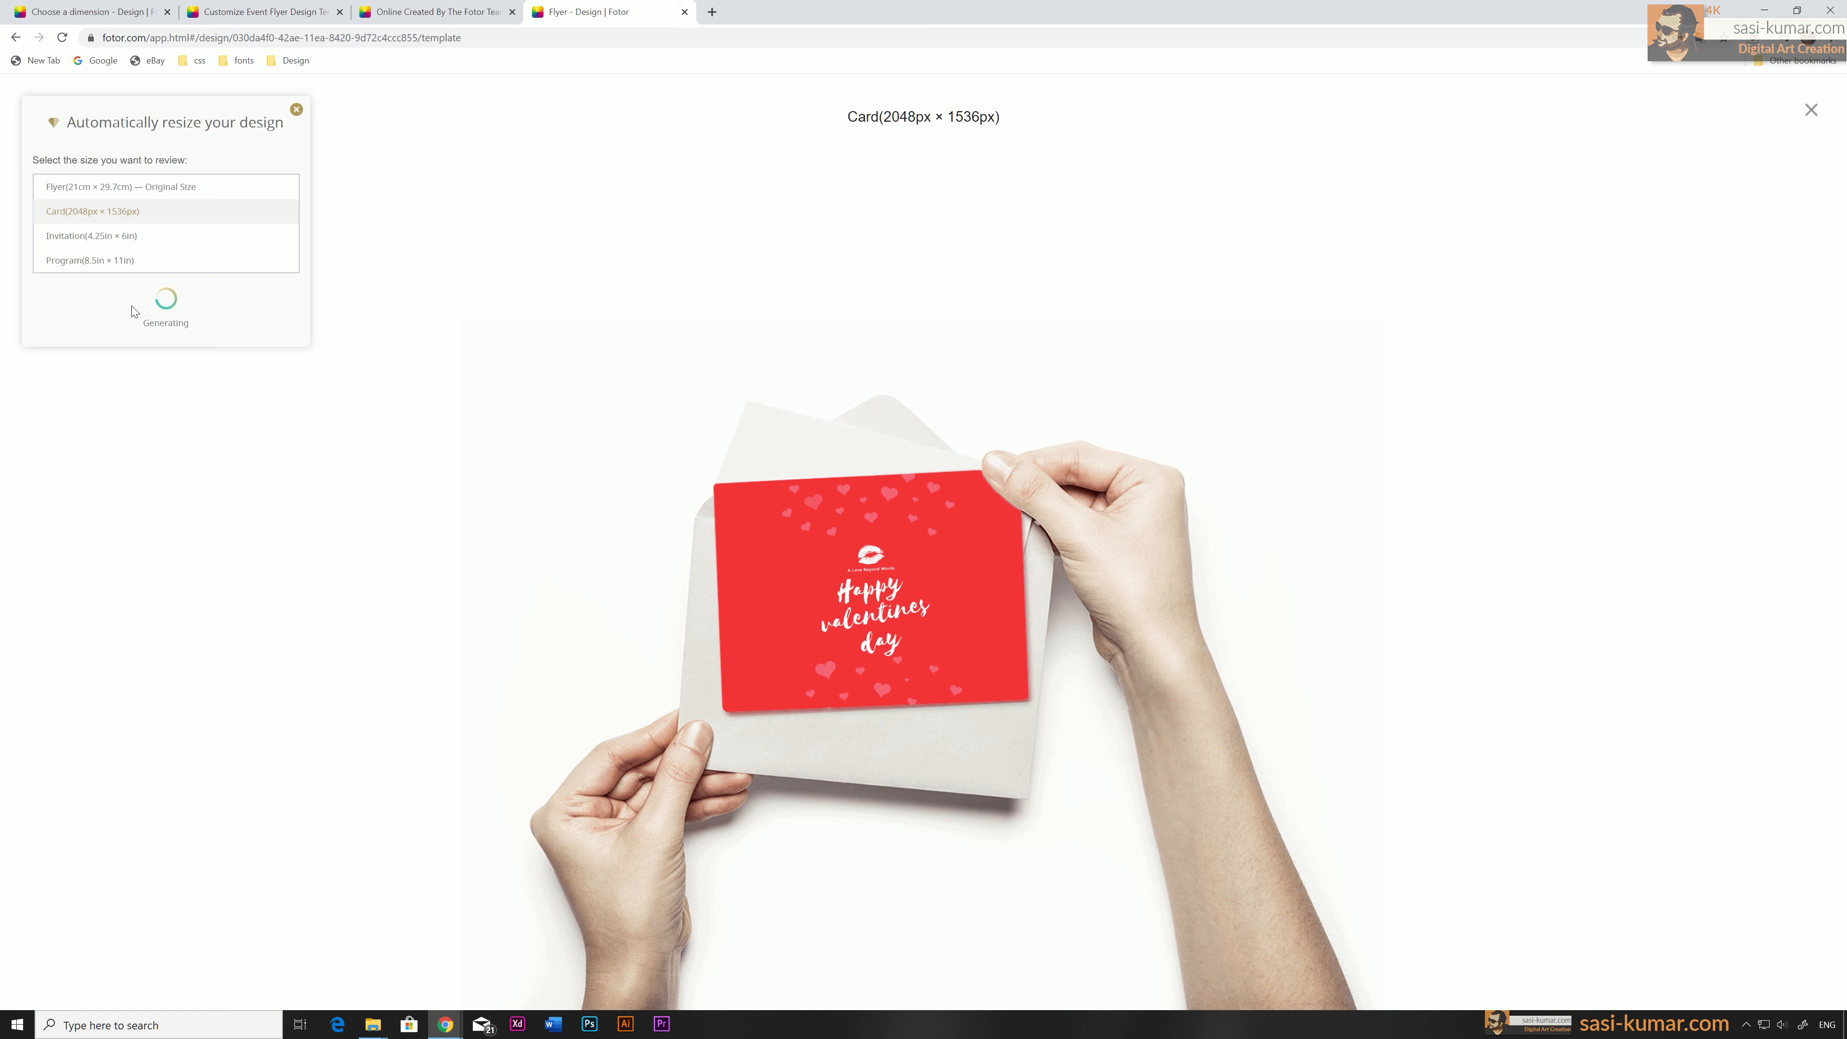
{"action": "left_click", "coordinate": [199, 330]}
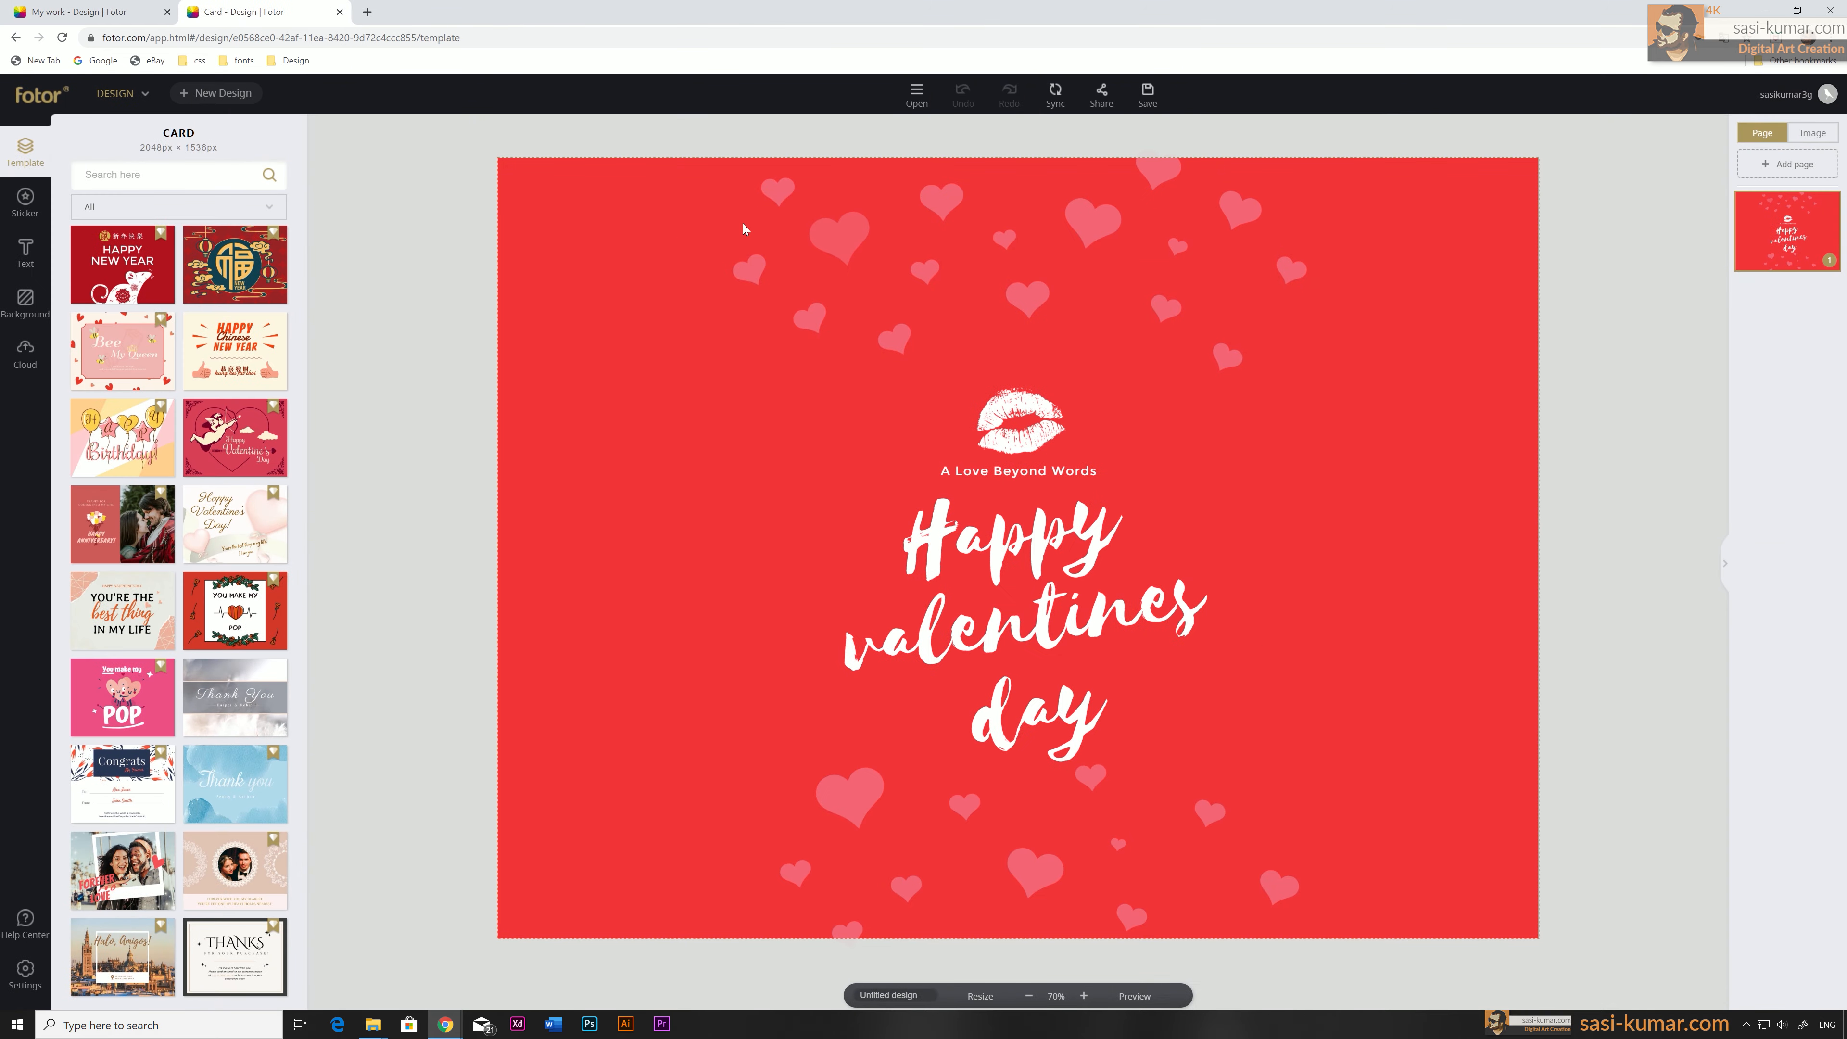
Review the sharing options for the new card and close them.
{"action": "left_click", "coordinate": [1103, 107]}
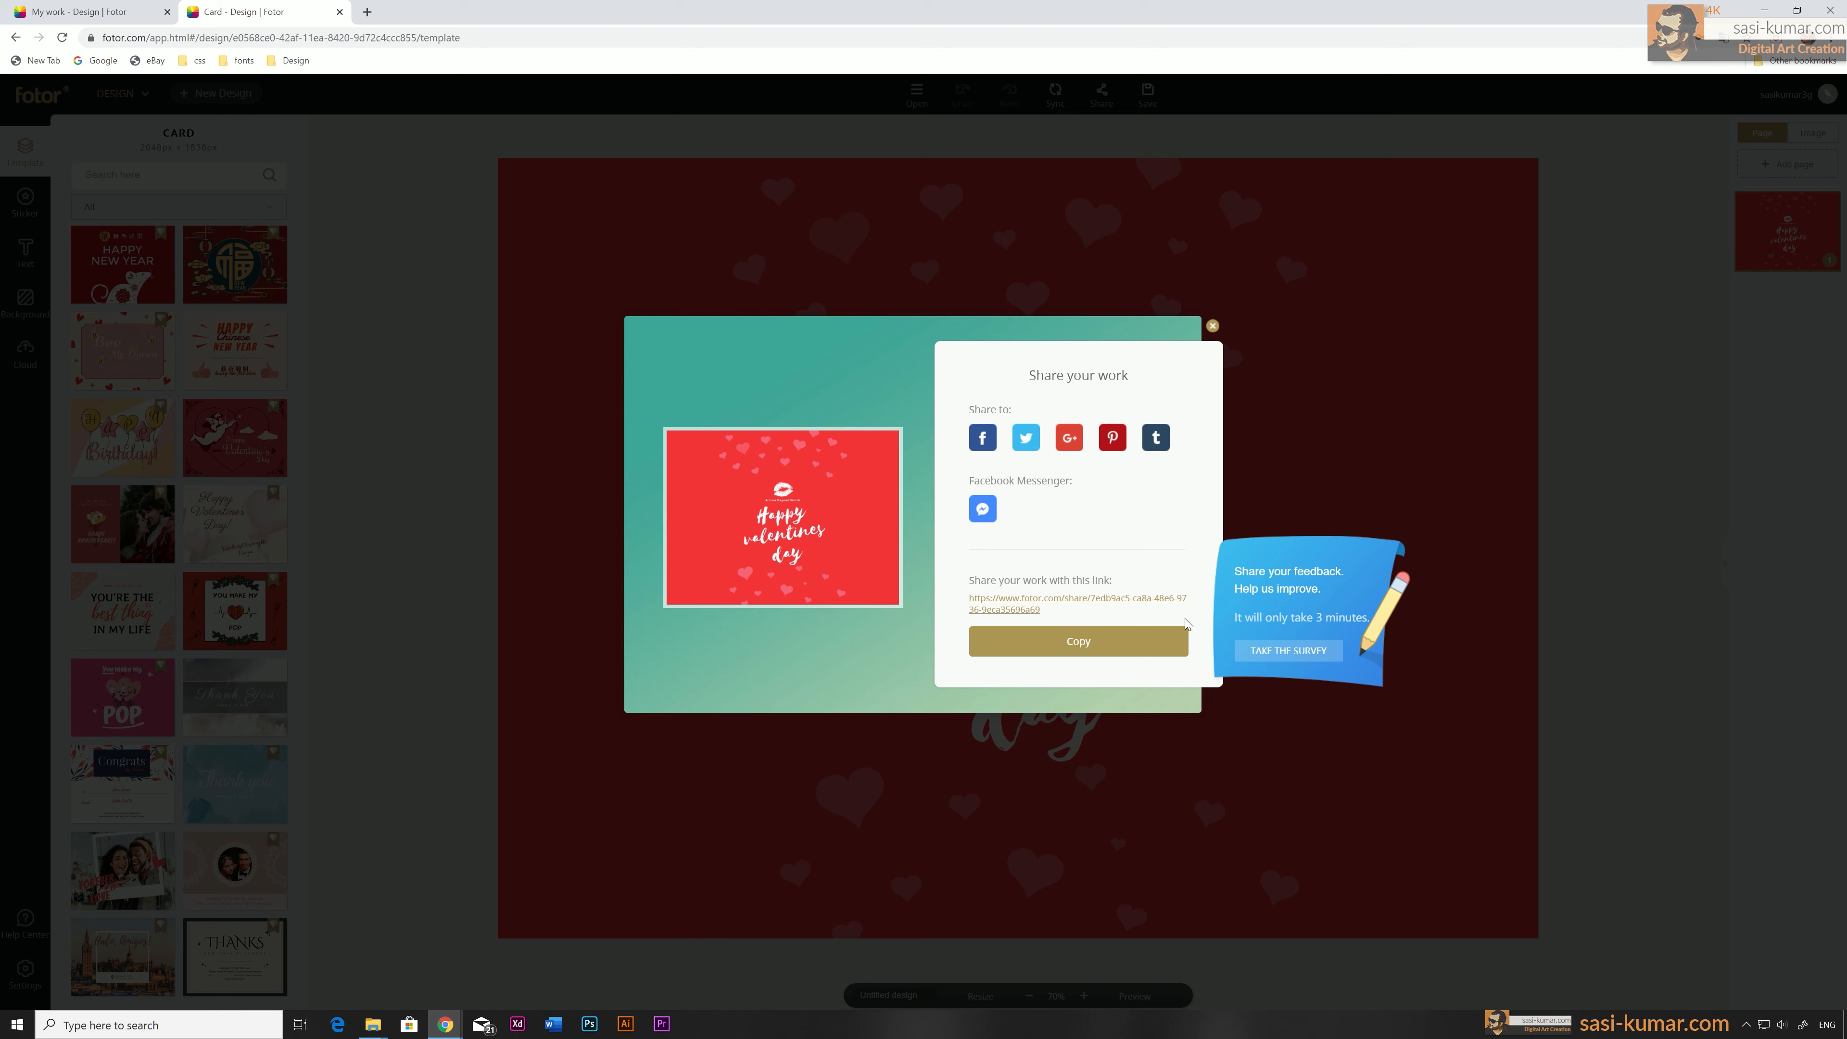
{"action": "left_click", "coordinate": [1212, 326]}
{"action": "mouse_move", "coordinate": [1789, 244]}
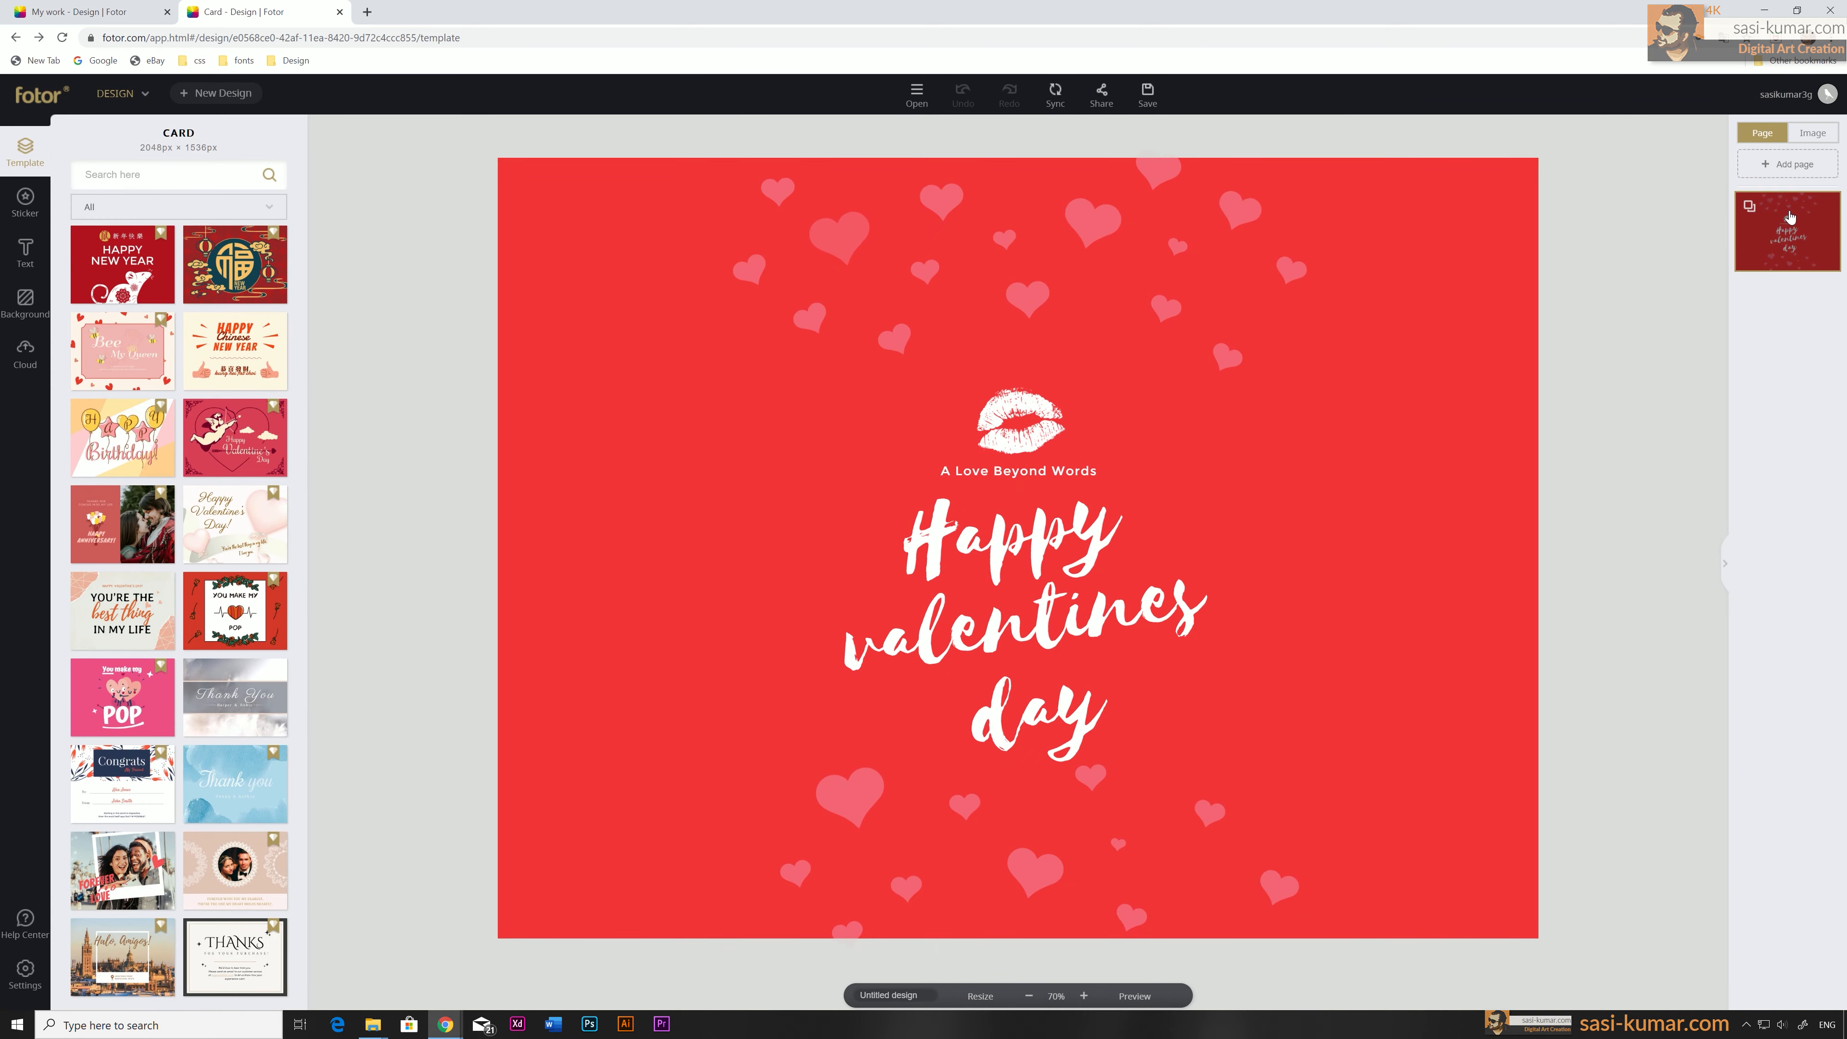
Open the account's saved work, and show the sources for opening an image in the photo editor.
{"action": "mouse_move", "coordinate": [1788, 105]}
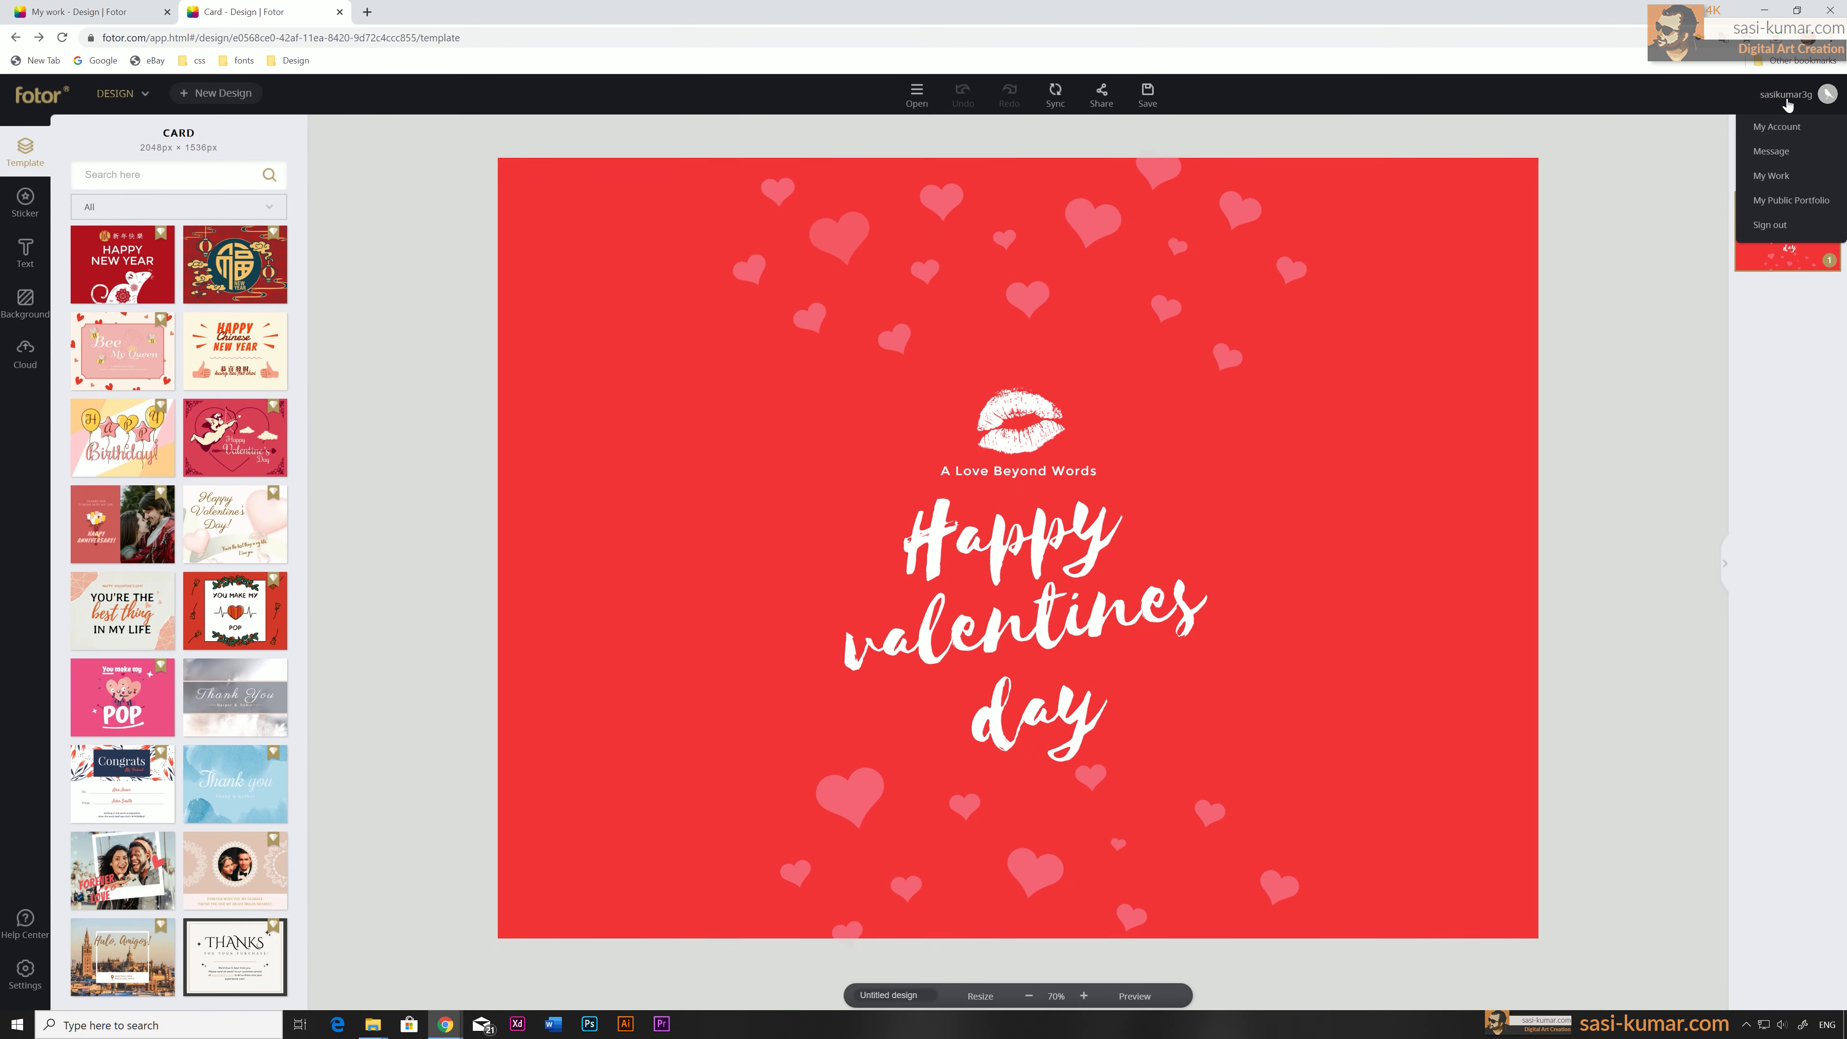
{"action": "left_click", "coordinate": [1784, 184]}
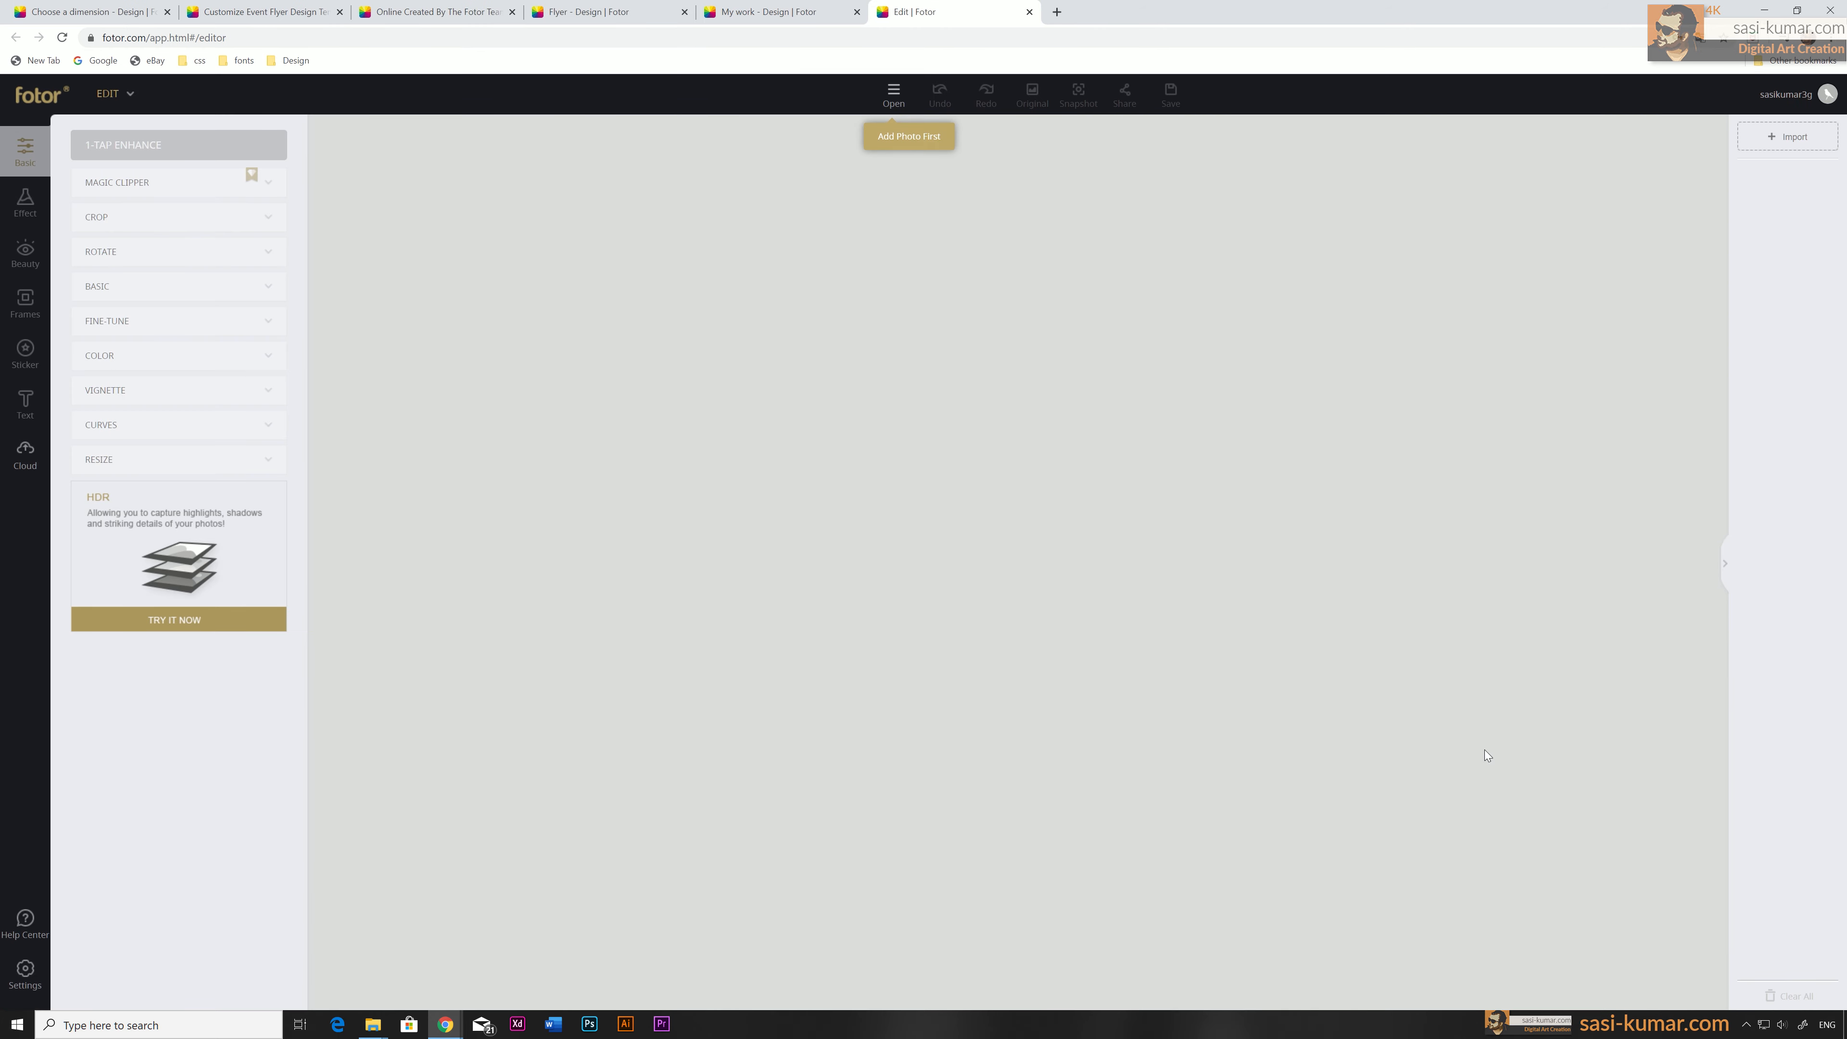
{"action": "left_click", "coordinate": [888, 95]}
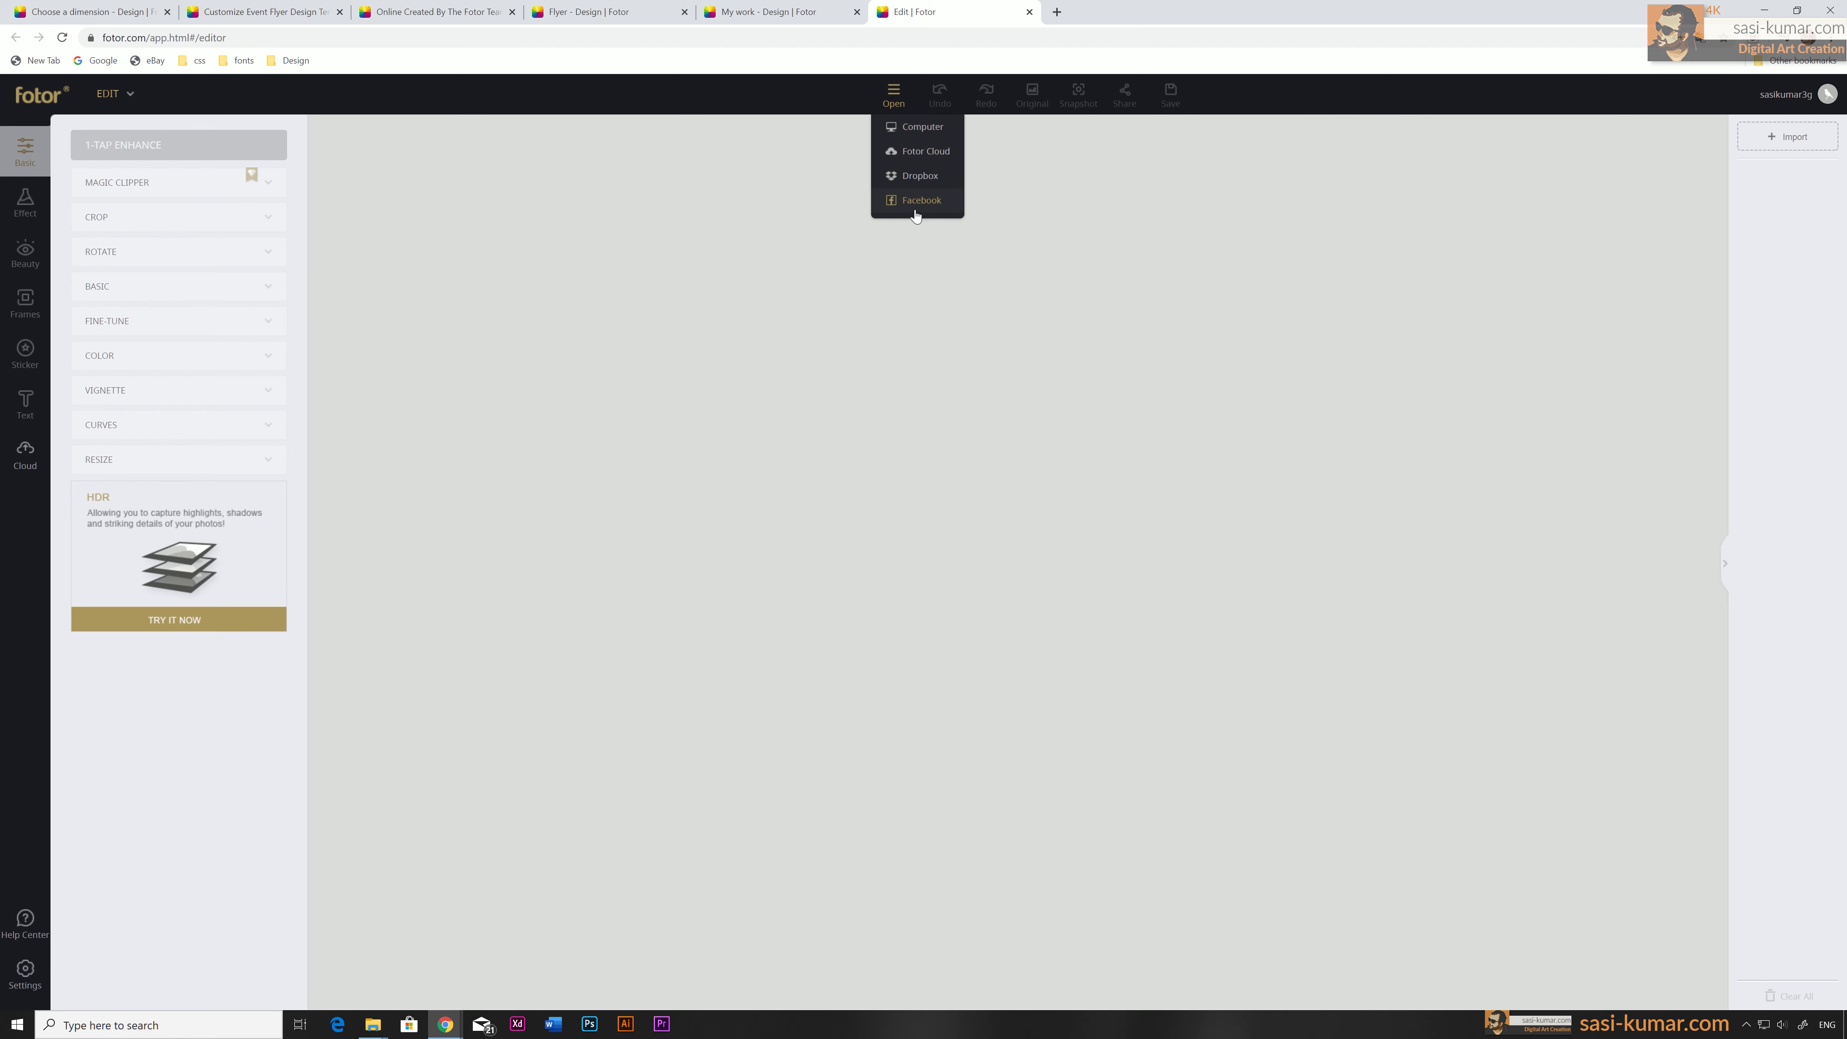
Open the photo of a woman feeding a seagull from the computer.
{"action": "left_click", "coordinate": [923, 133]}
{"action": "left_click", "coordinate": [709, 215]}
{"action": "left_click", "coordinate": [1137, 720]}
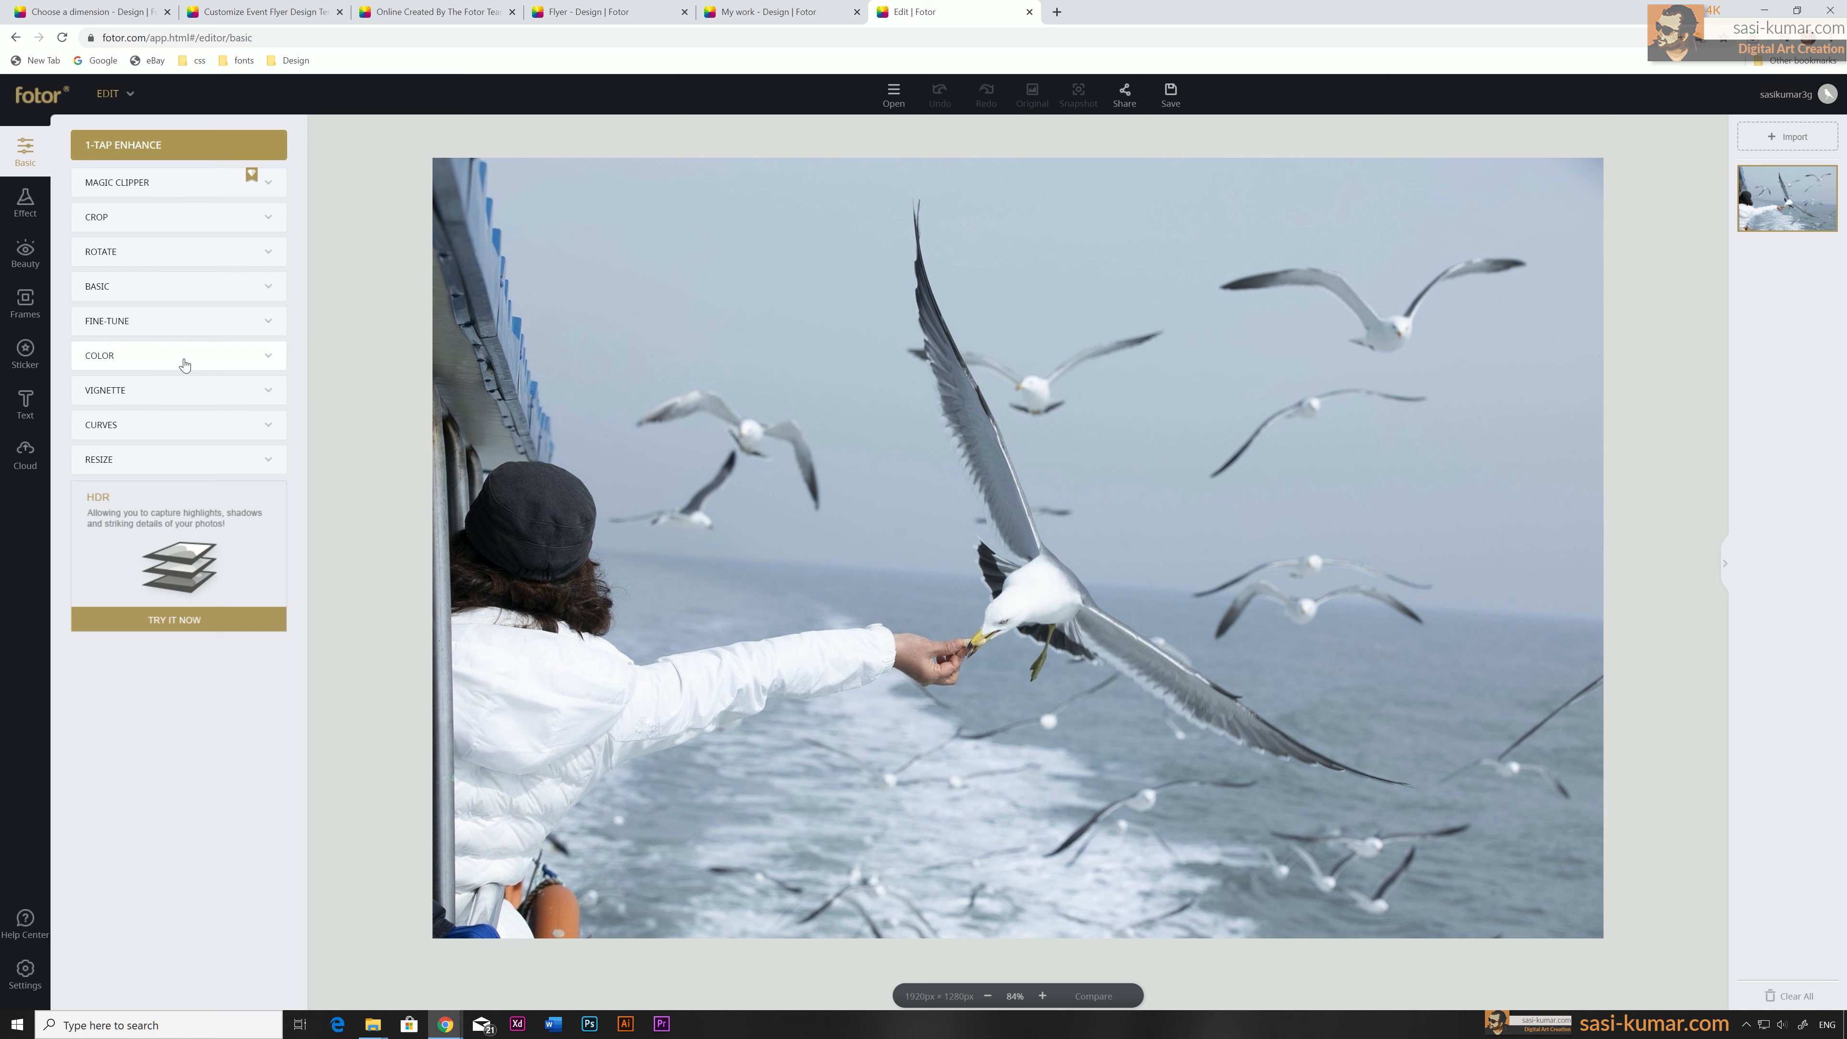
Apply Magic Clipper with its default settings, and crop the photo freeform to about 1817 × 1280 px.
{"action": "left_click", "coordinate": [167, 183]}
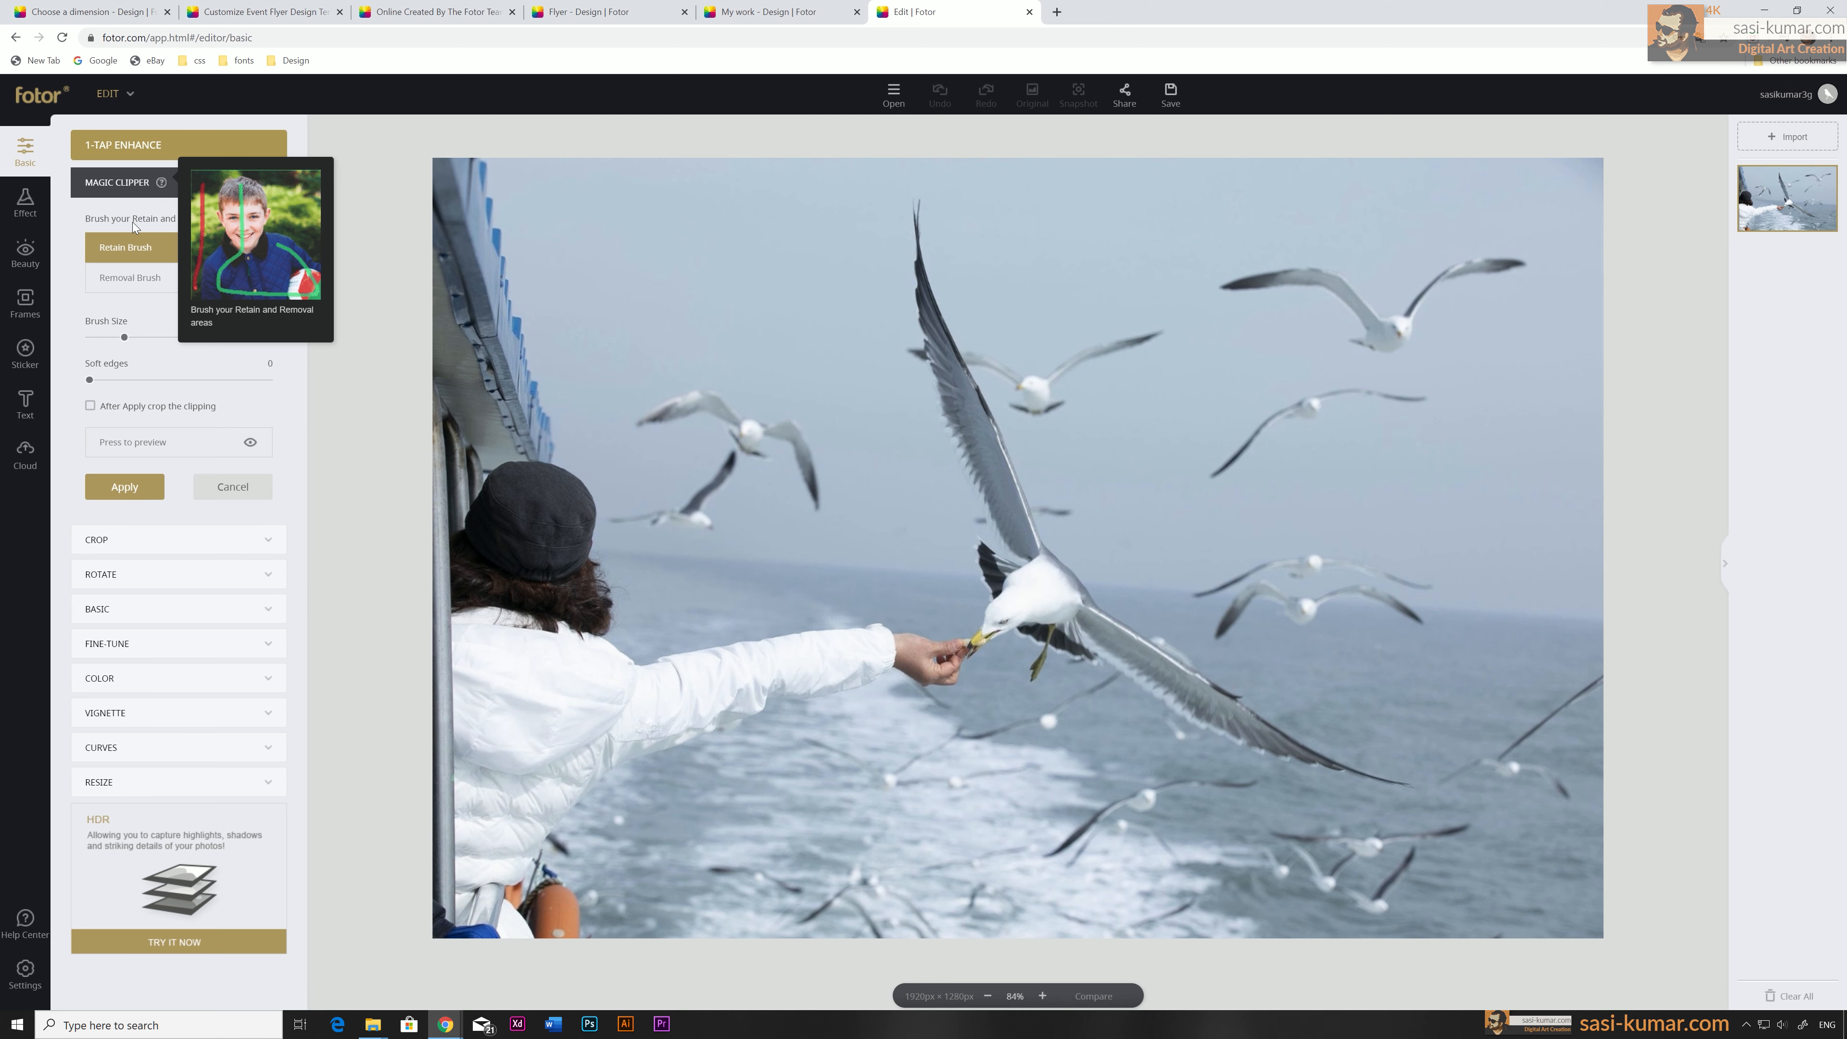
{"action": "left_click", "coordinate": [147, 492]}
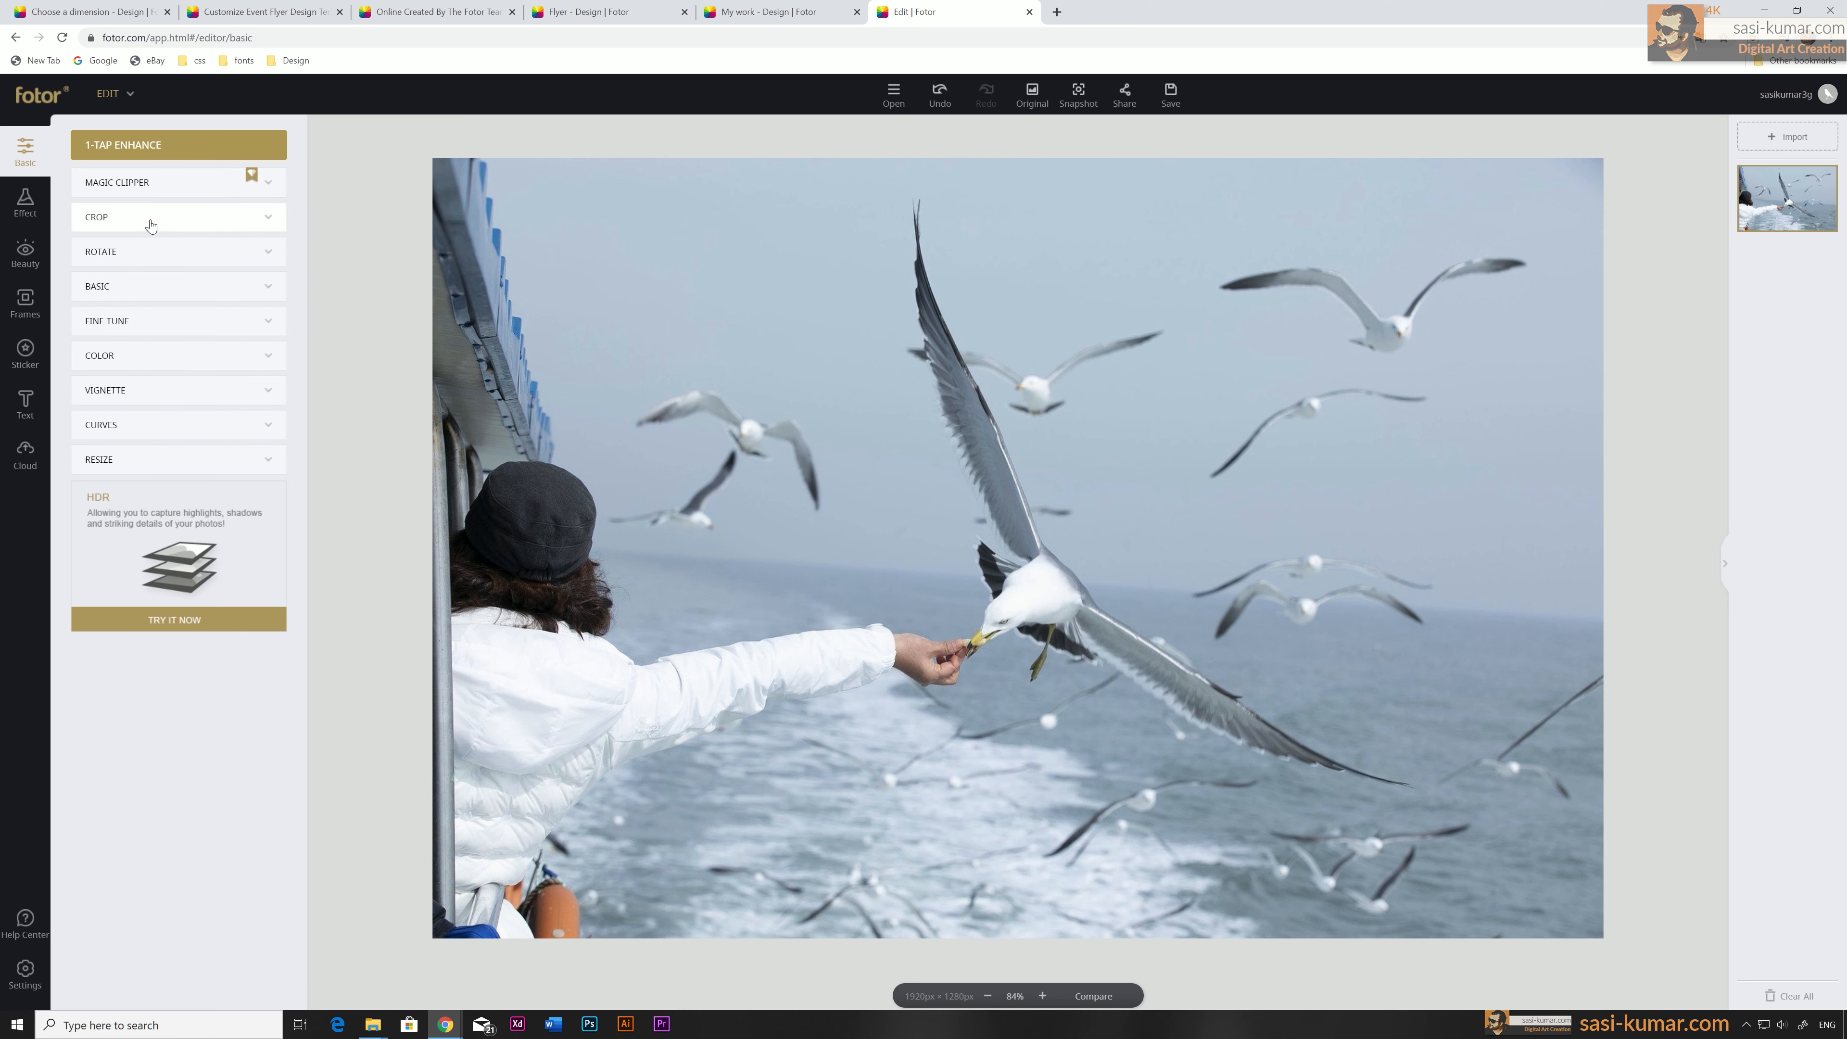
{"action": "left_click", "coordinate": [178, 217]}
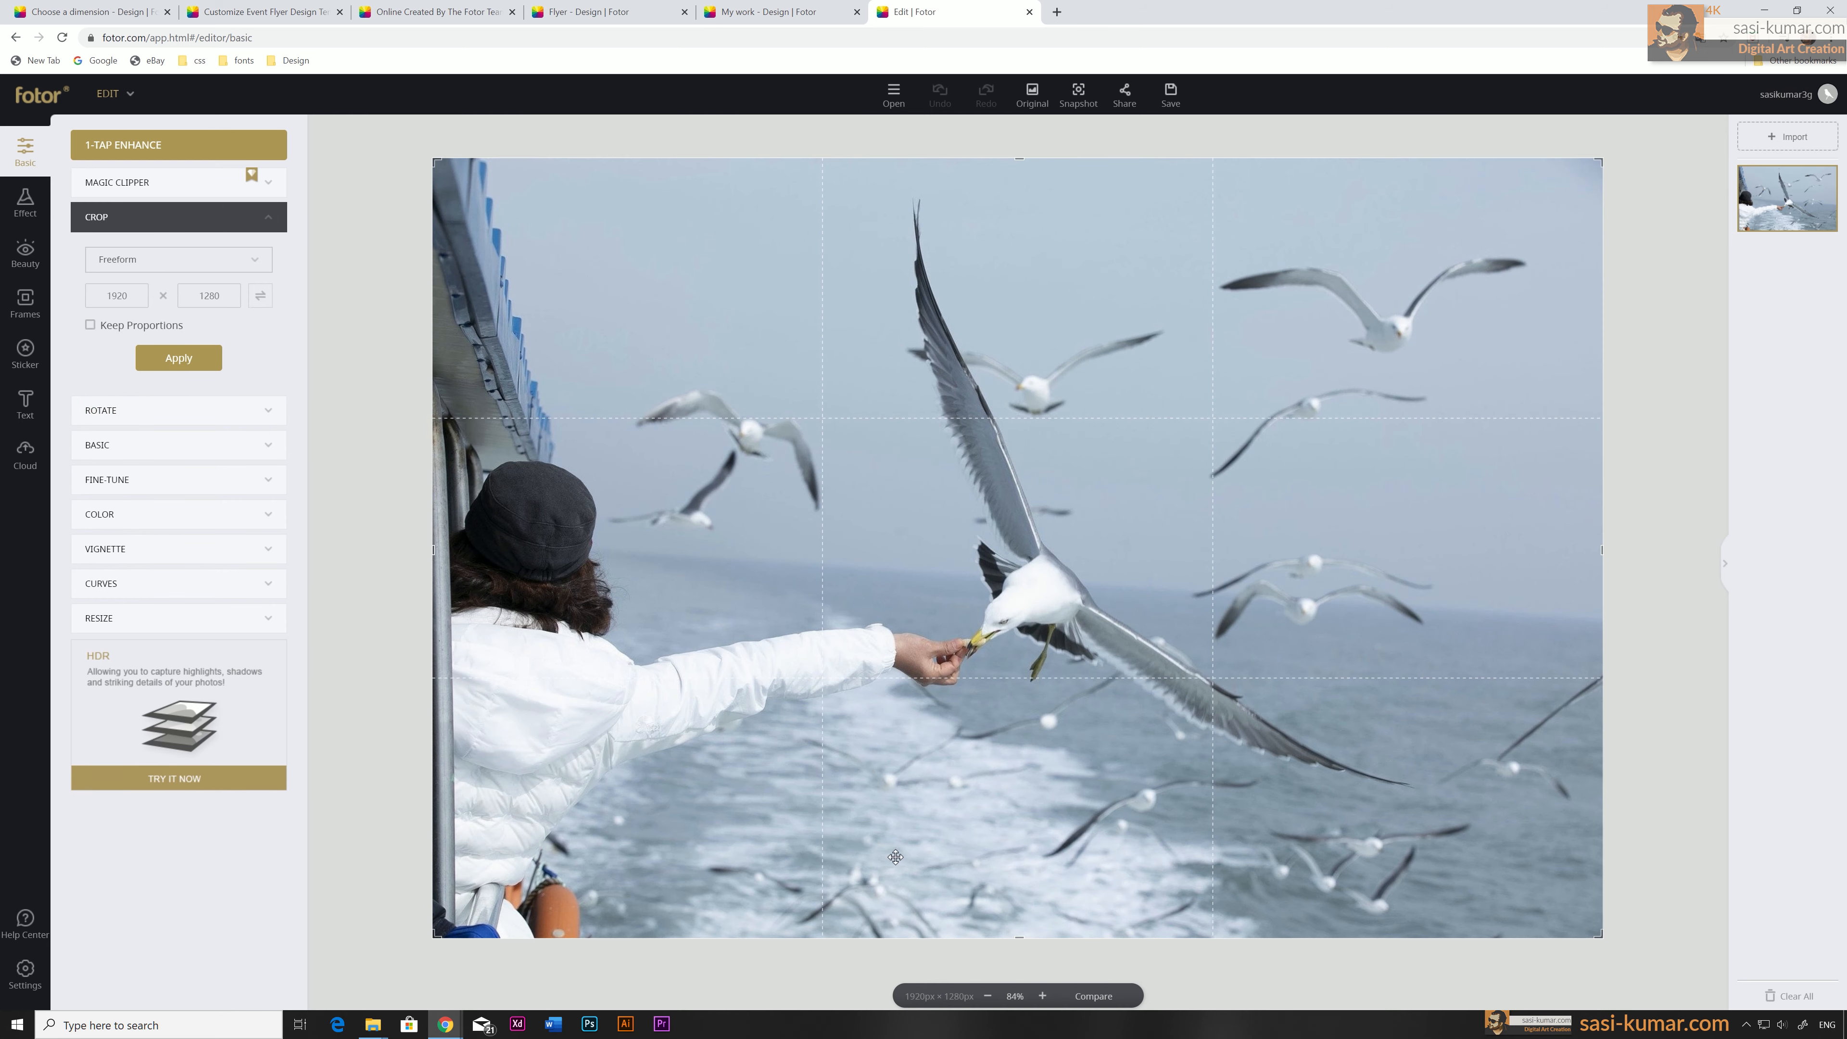
{"action": "left_click_drag", "start_coordinate": [1601, 547], "coordinate": [1539, 555]}
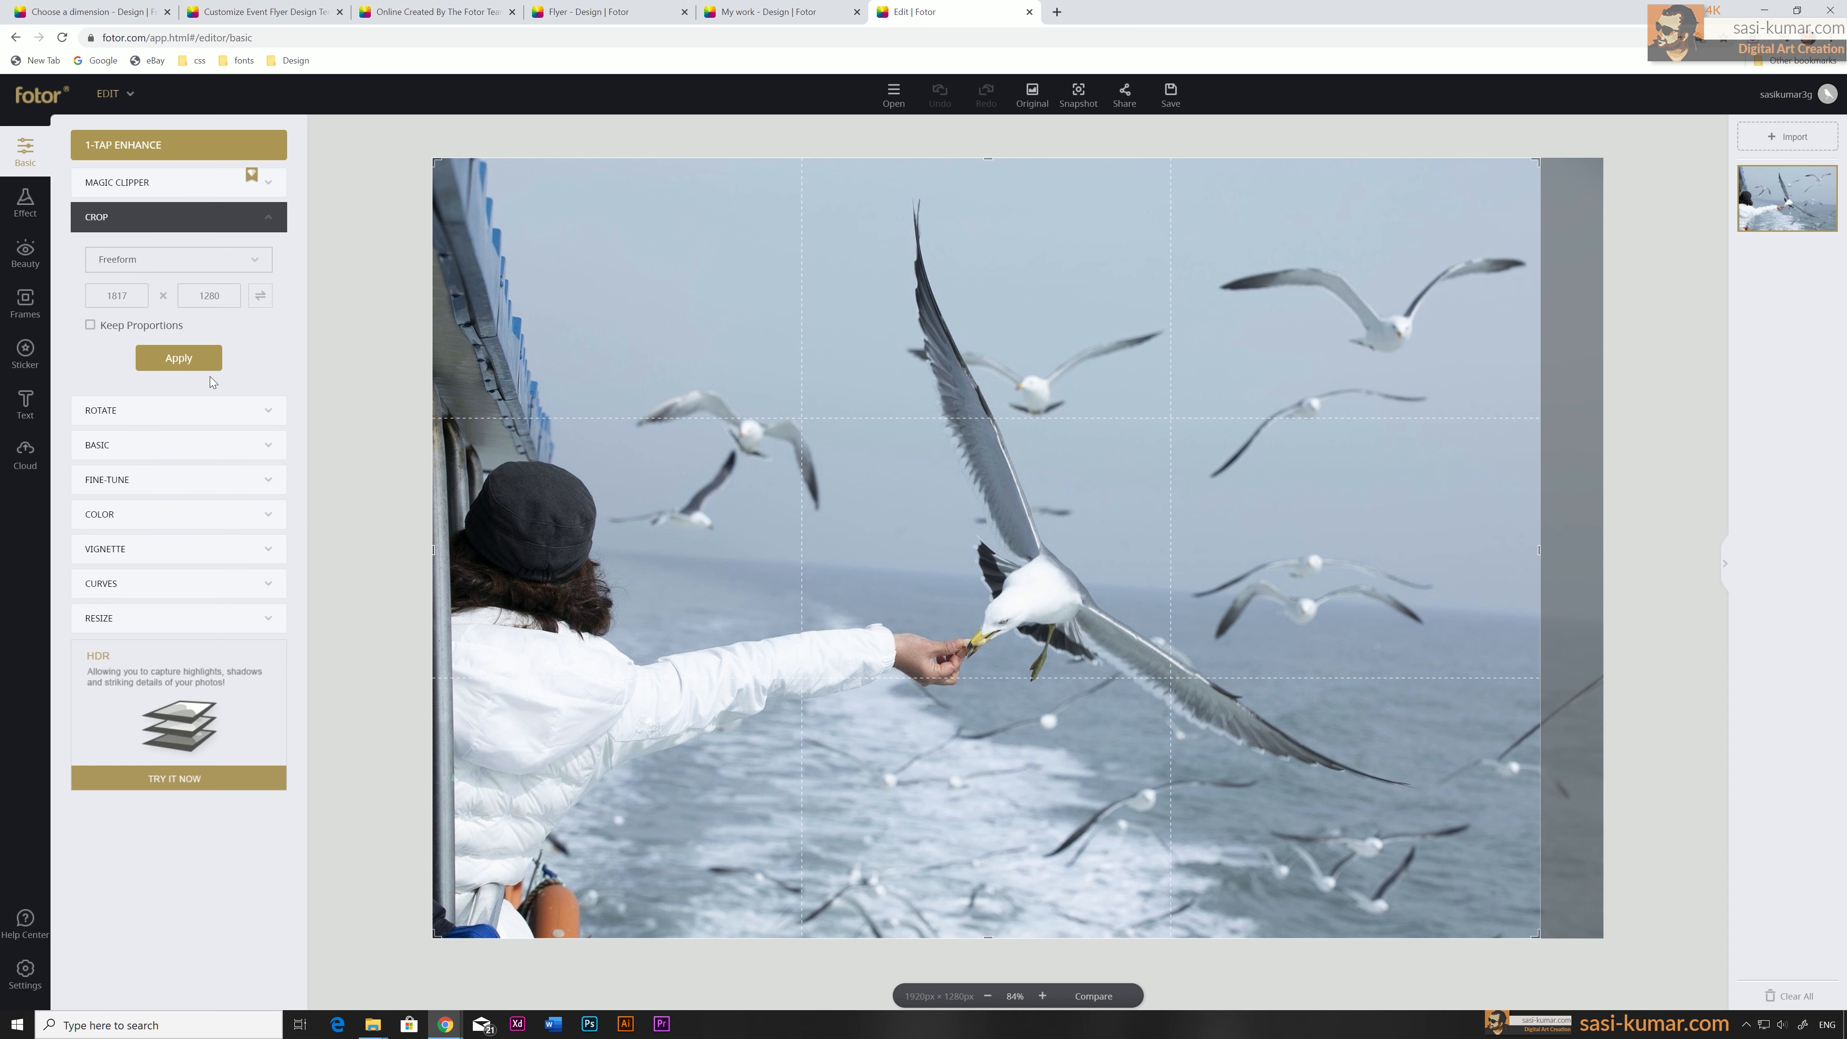
{"action": "left_click", "coordinate": [201, 364]}
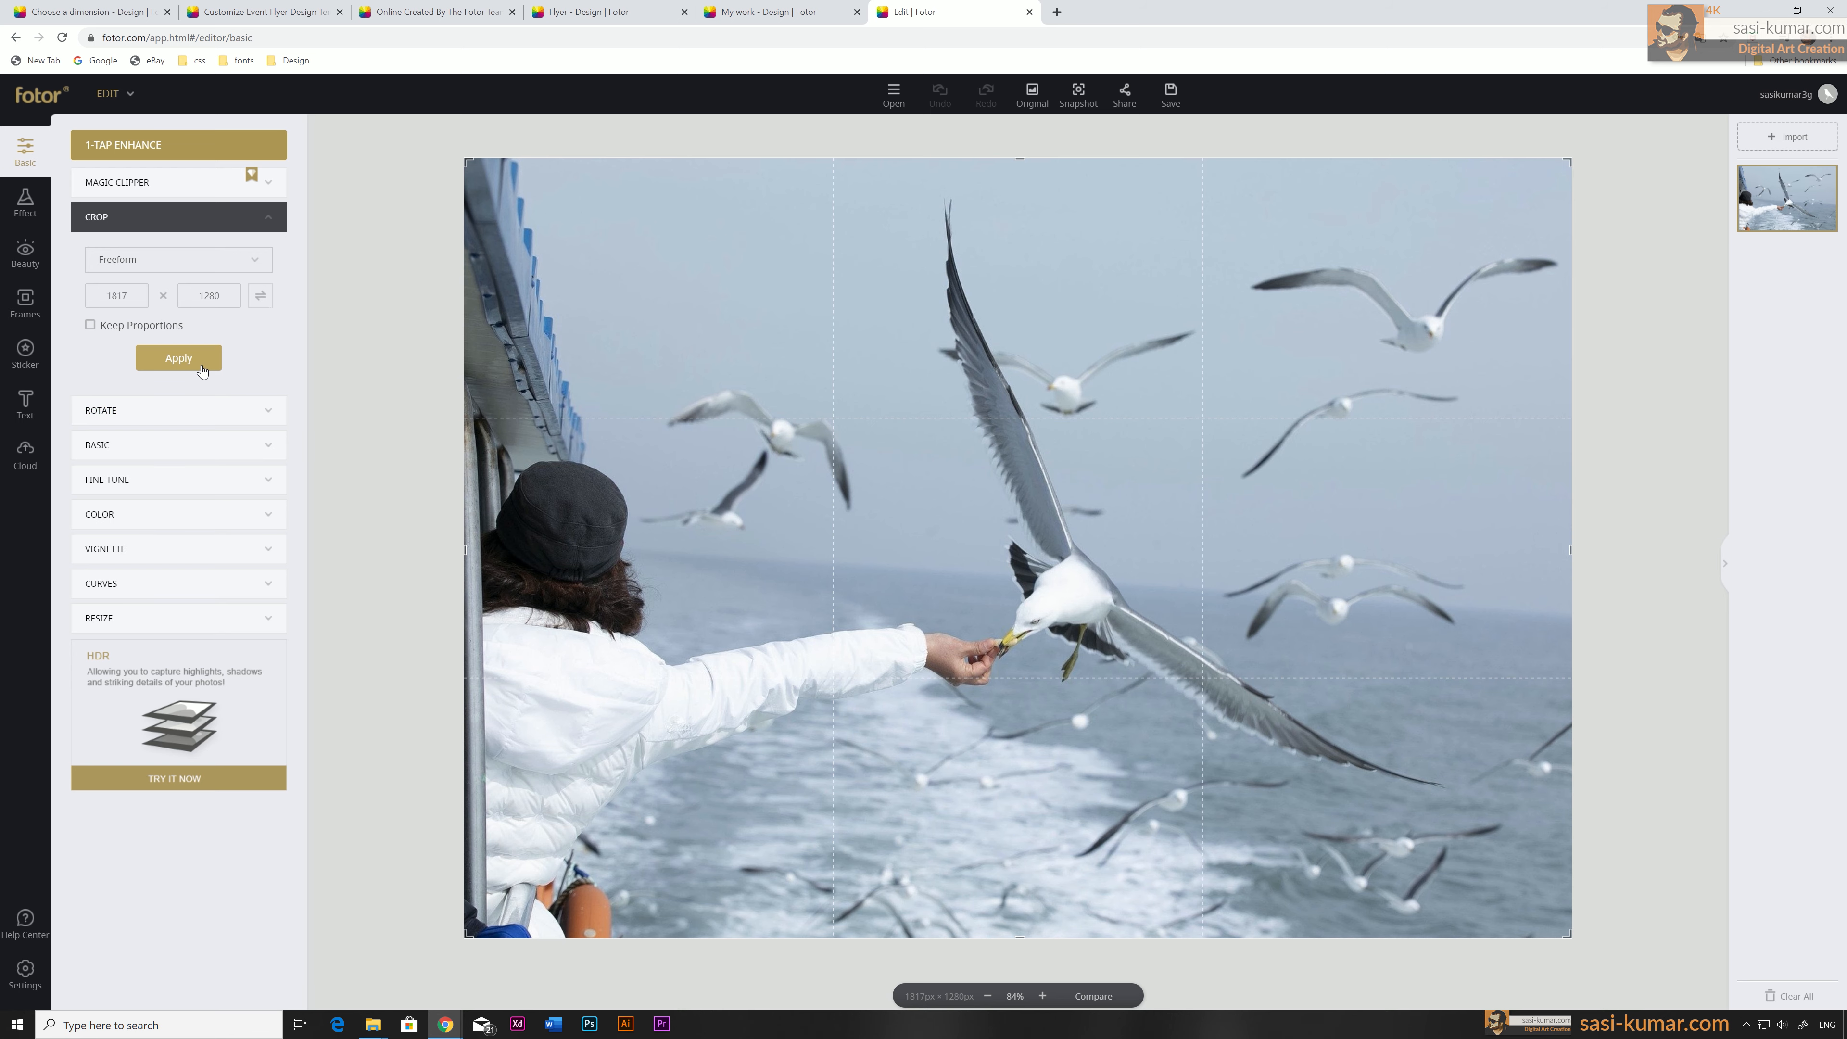
Try straightening the photo by 24 and flipping it, undoing each change.
{"action": "left_click", "coordinate": [145, 410]}
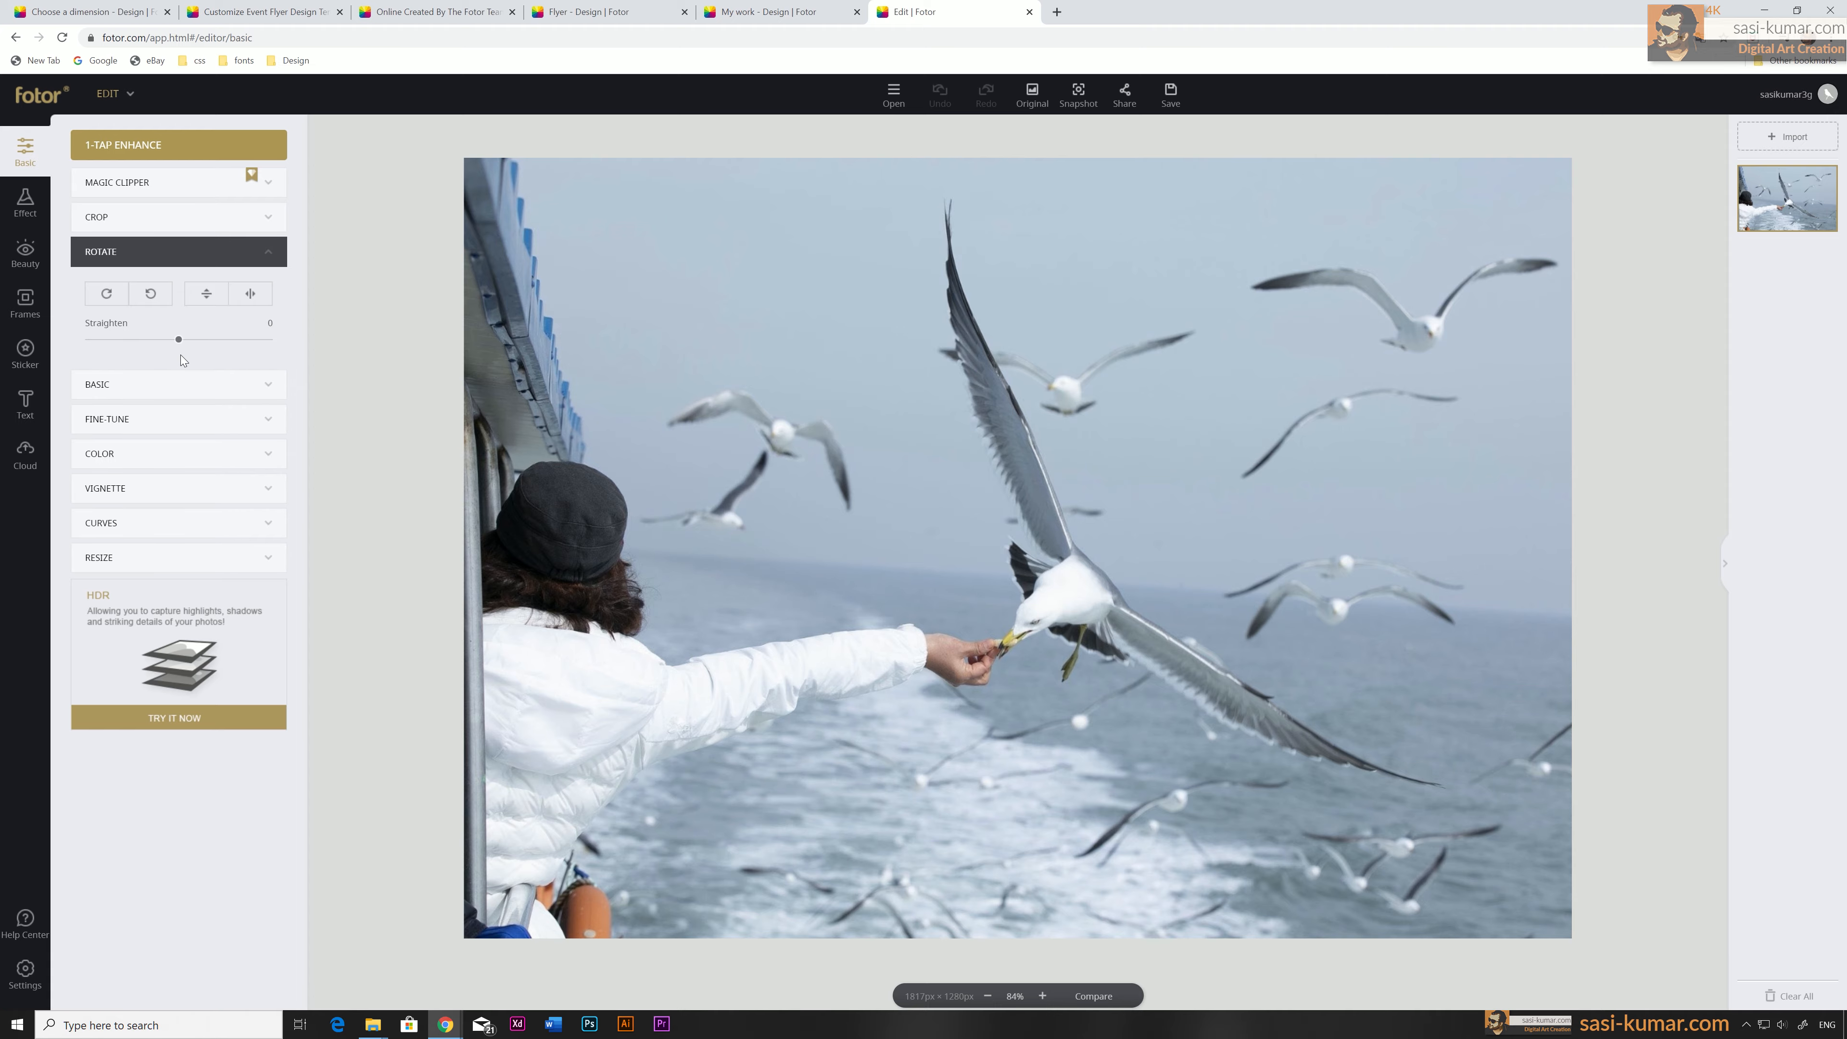
{"action": "left_click_drag", "start_coordinate": [181, 346], "coordinate": [229, 344]}
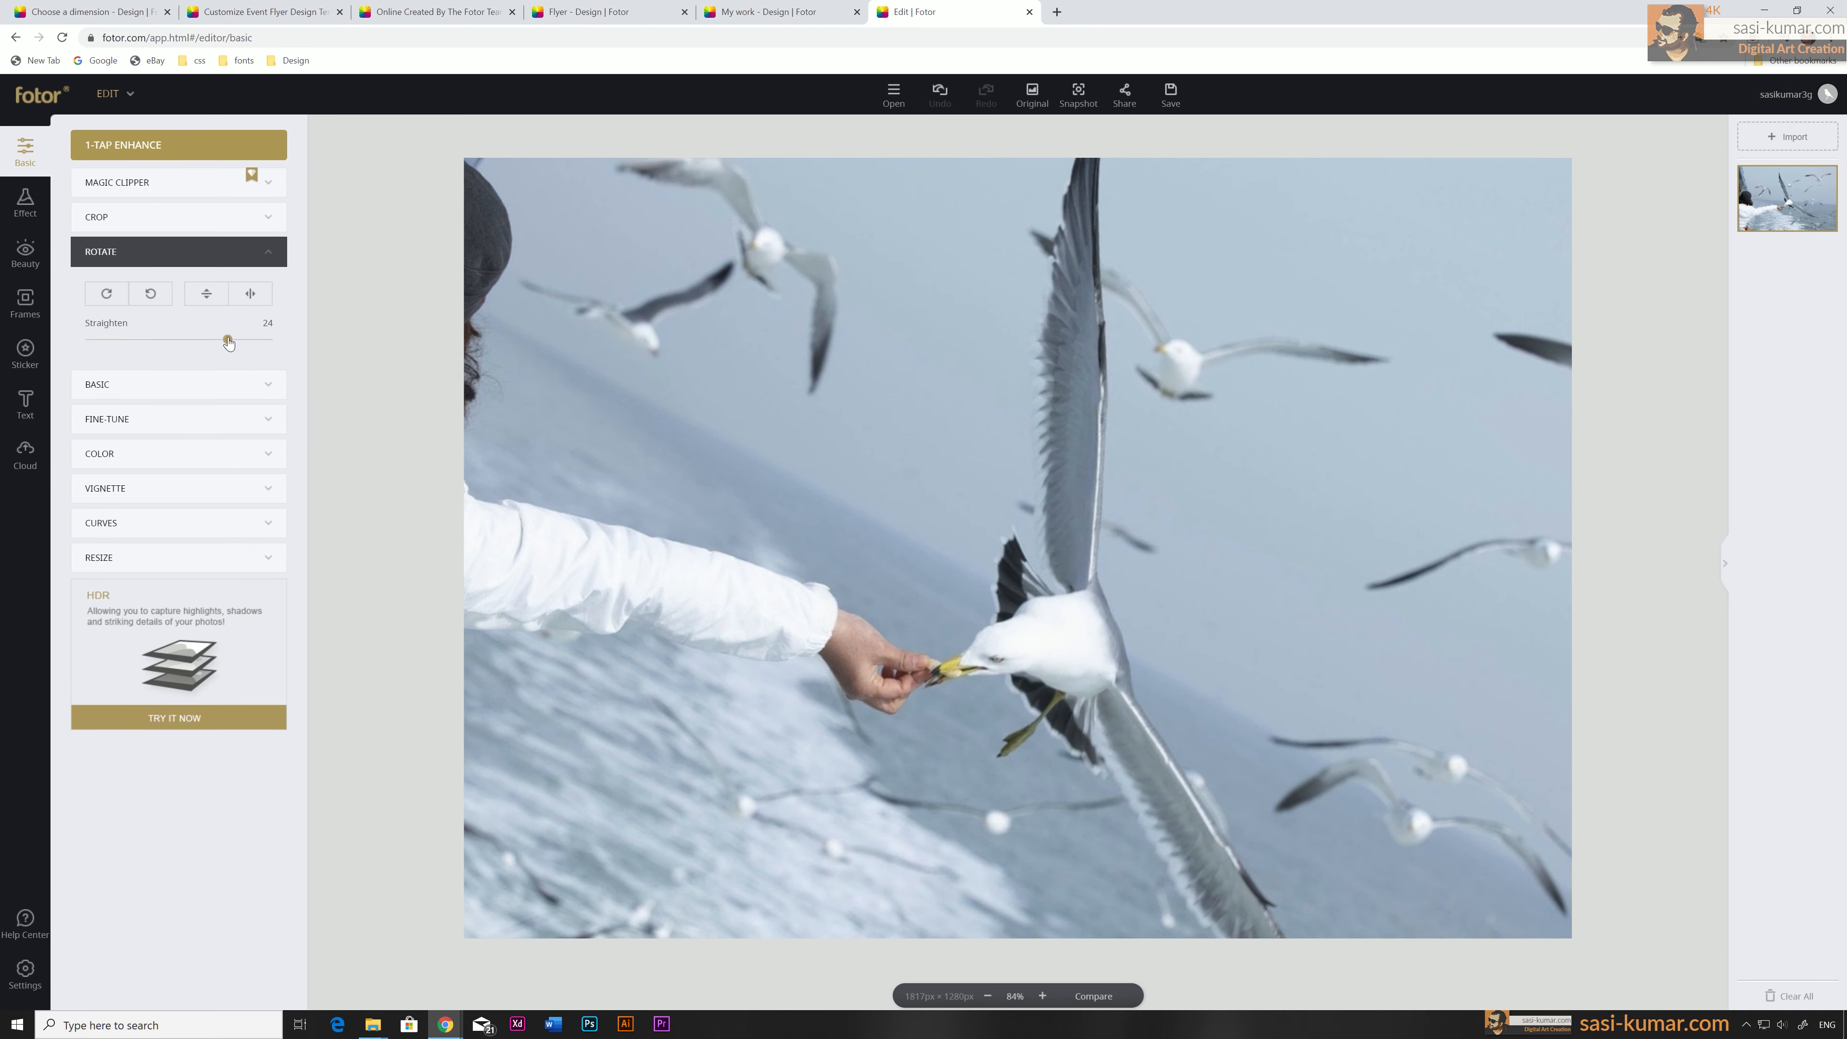
{"action": "key", "text": "ctrl+z"}
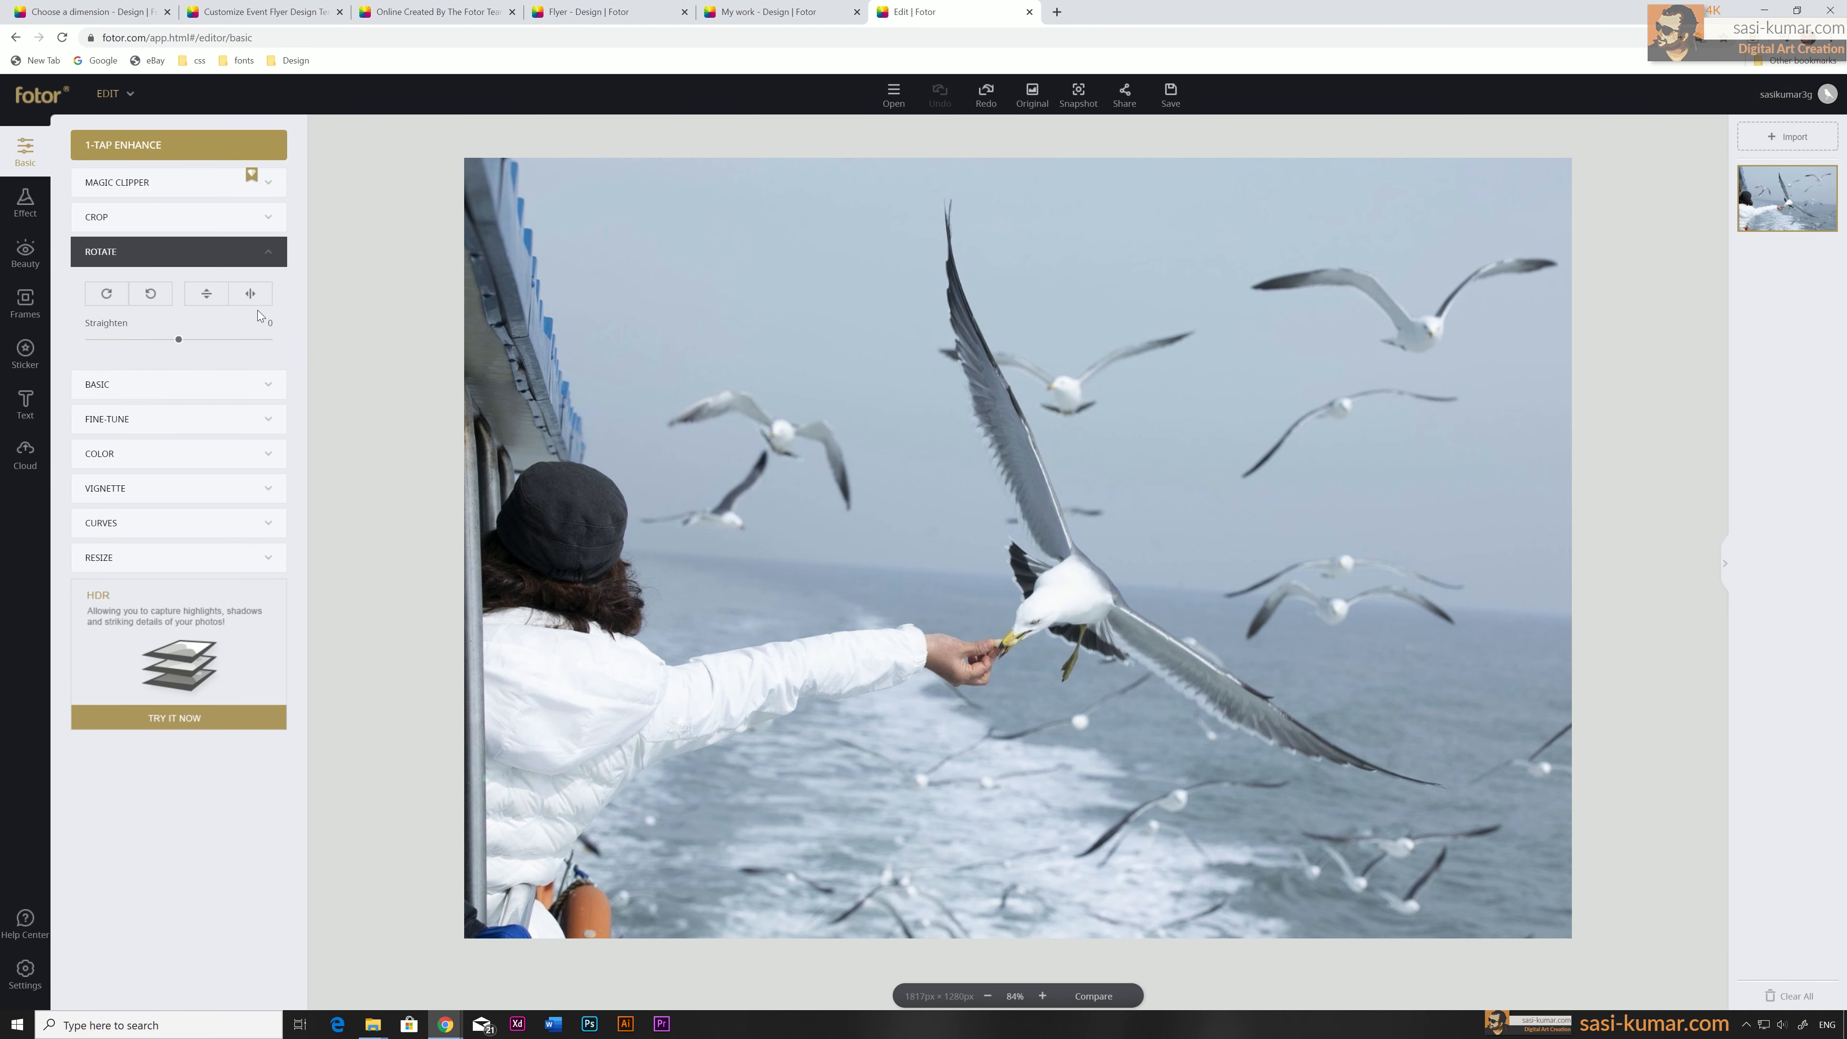
{"action": "left_click", "coordinate": [223, 299]}
{"action": "key", "text": "ctrl+z"}
Set Brightness to -12, Contrast to 3, Saturation to 19 and Sharpness to 10, and adjust the photo's fine-tune tones.
{"action": "left_click", "coordinate": [178, 385]}
{"action": "left_click_drag", "start_coordinate": [178, 338], "coordinate": [166, 339]}
{"action": "left_click_drag", "start_coordinate": [178, 377], "coordinate": [185, 455]}
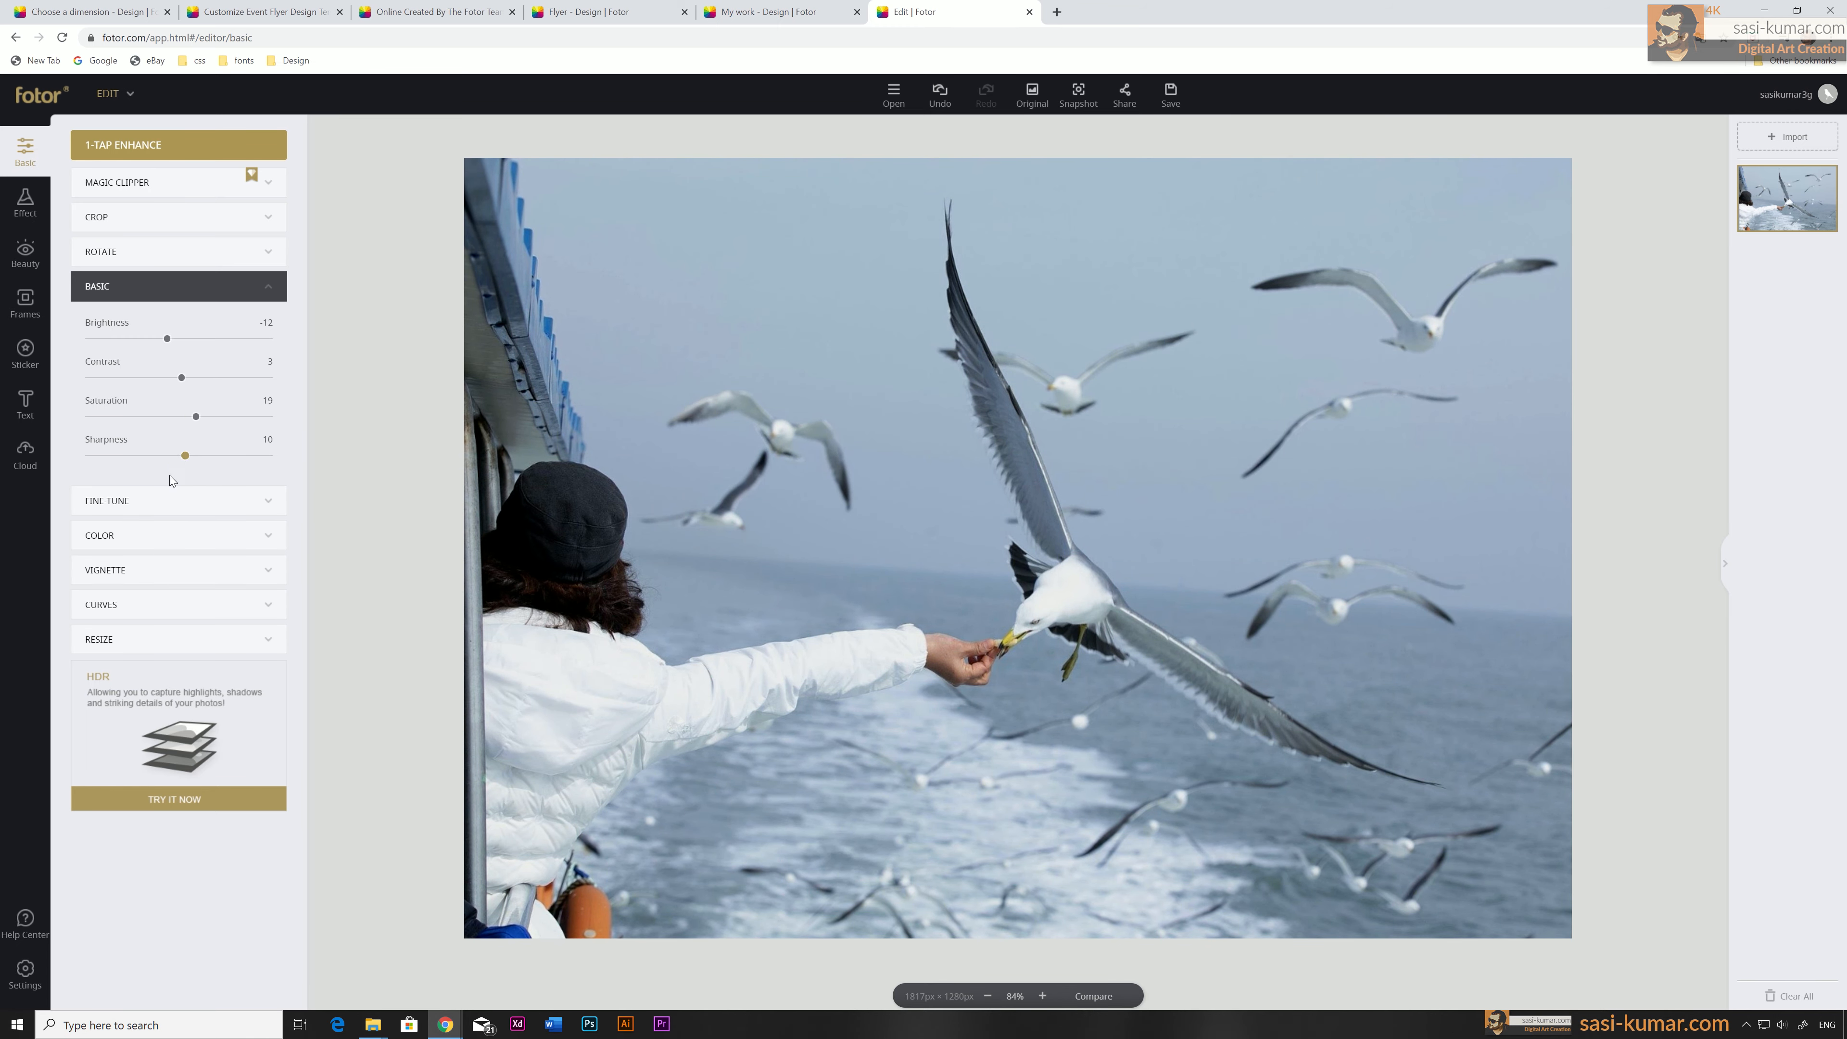
{"action": "left_click", "coordinate": [175, 502]}
{"action": "left_click_drag", "start_coordinate": [178, 377], "coordinate": [198, 451]}
Set the colour Temperature to 19 and Tint to 9, and add a vignette to the photo.
{"action": "left_click", "coordinate": [191, 502]}
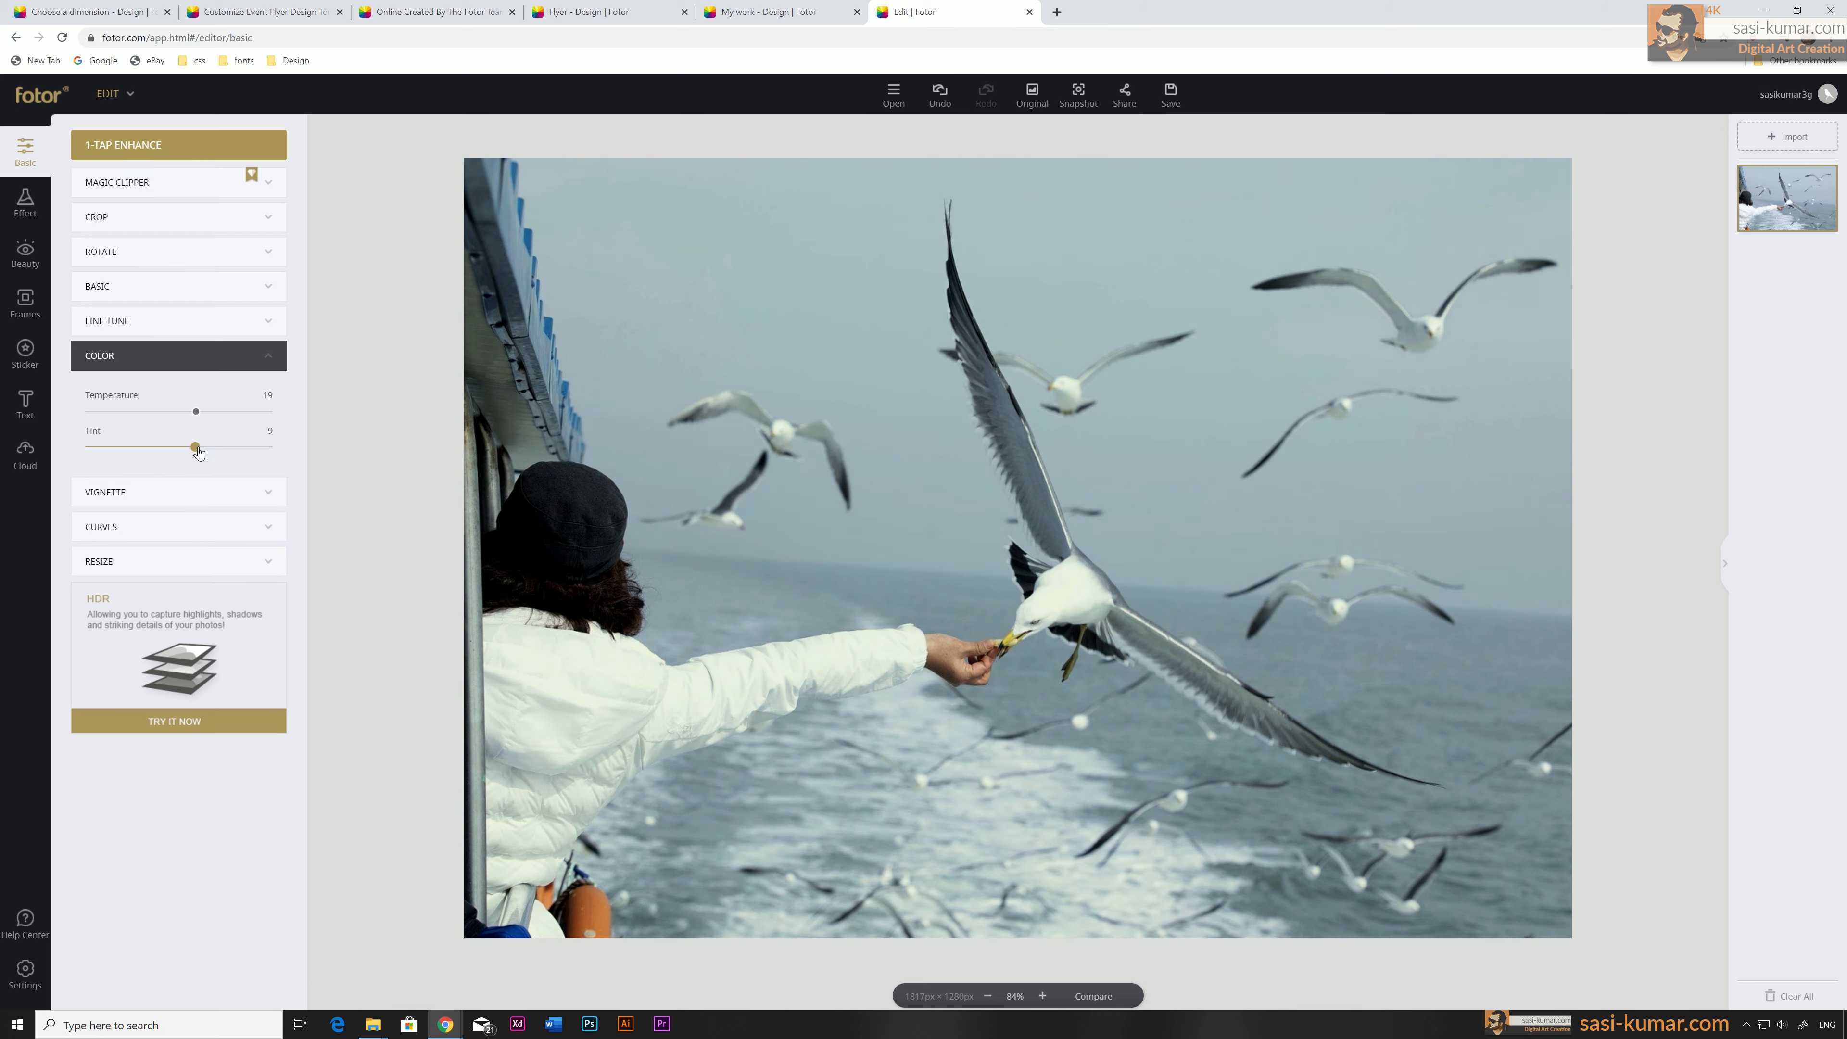
{"action": "left_click", "coordinate": [205, 501]}
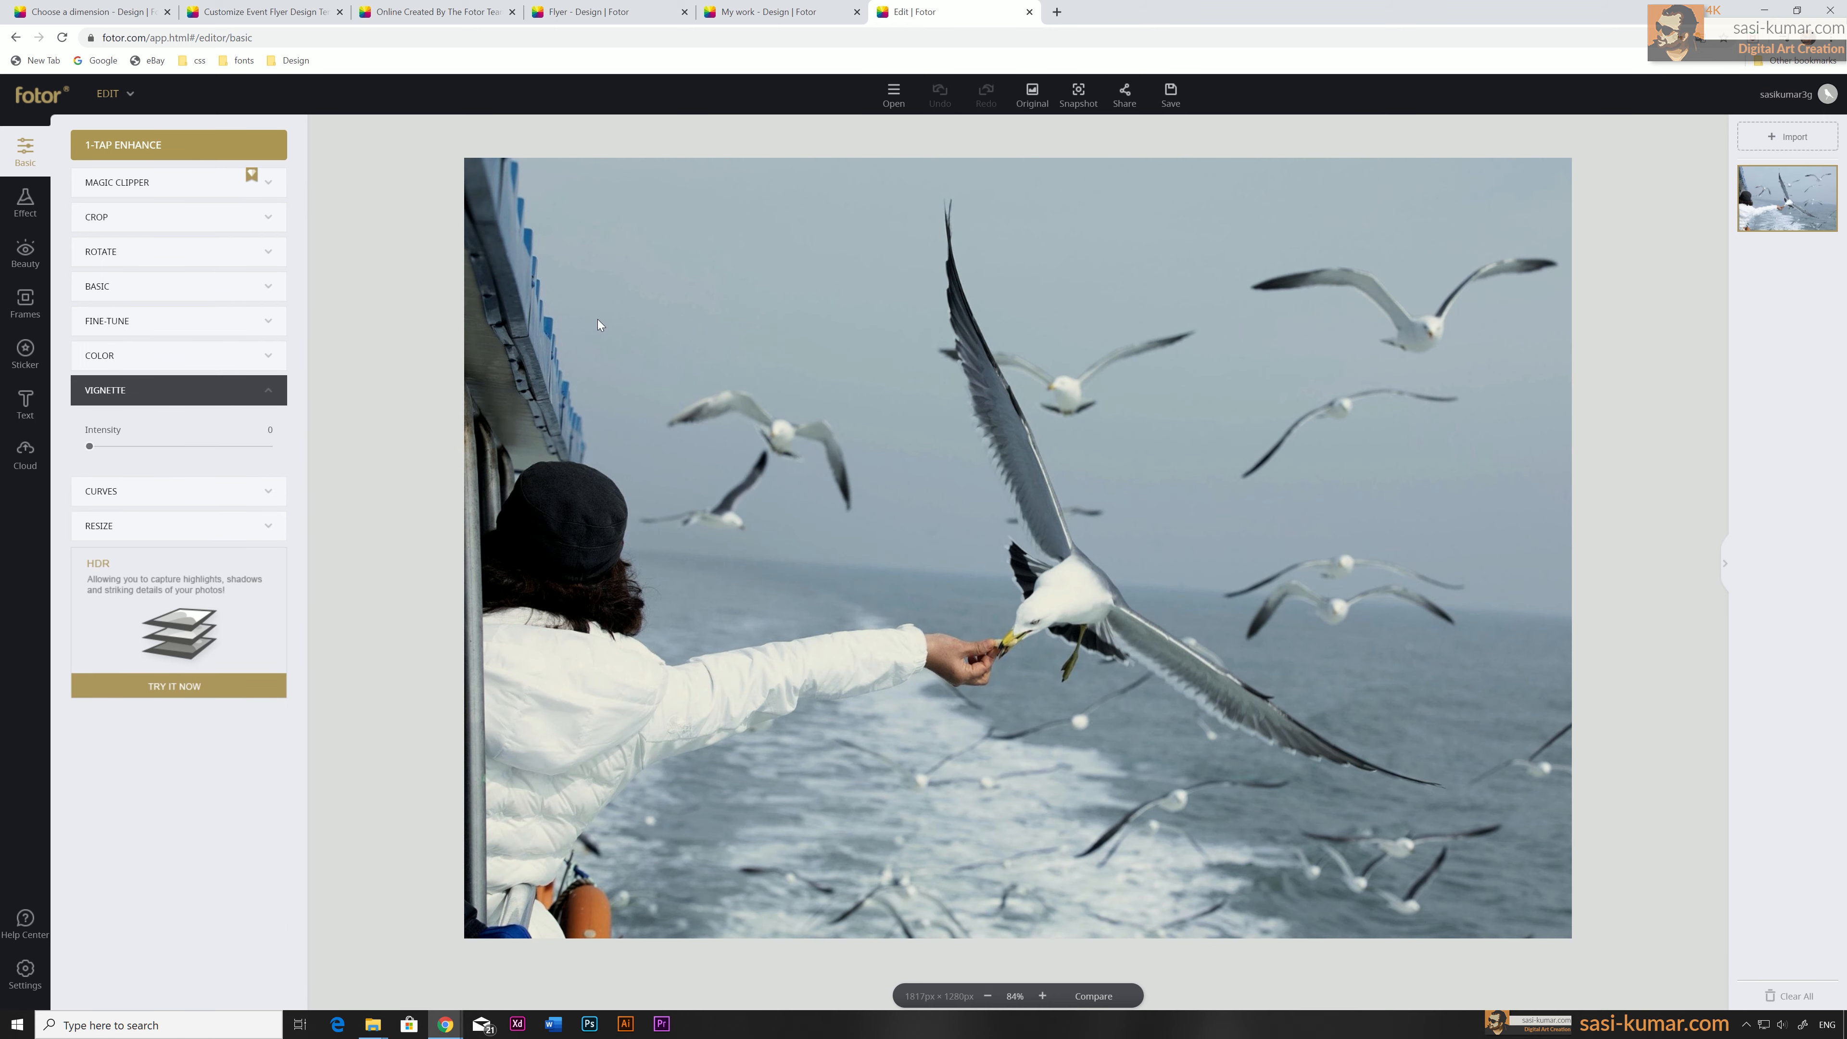
{"action": "left_click_drag", "start_coordinate": [90, 446], "coordinate": [192, 446]}
Browse the photo effects and preview the teal Retro effect on the seagull photo.
{"action": "left_click", "coordinate": [25, 202]}
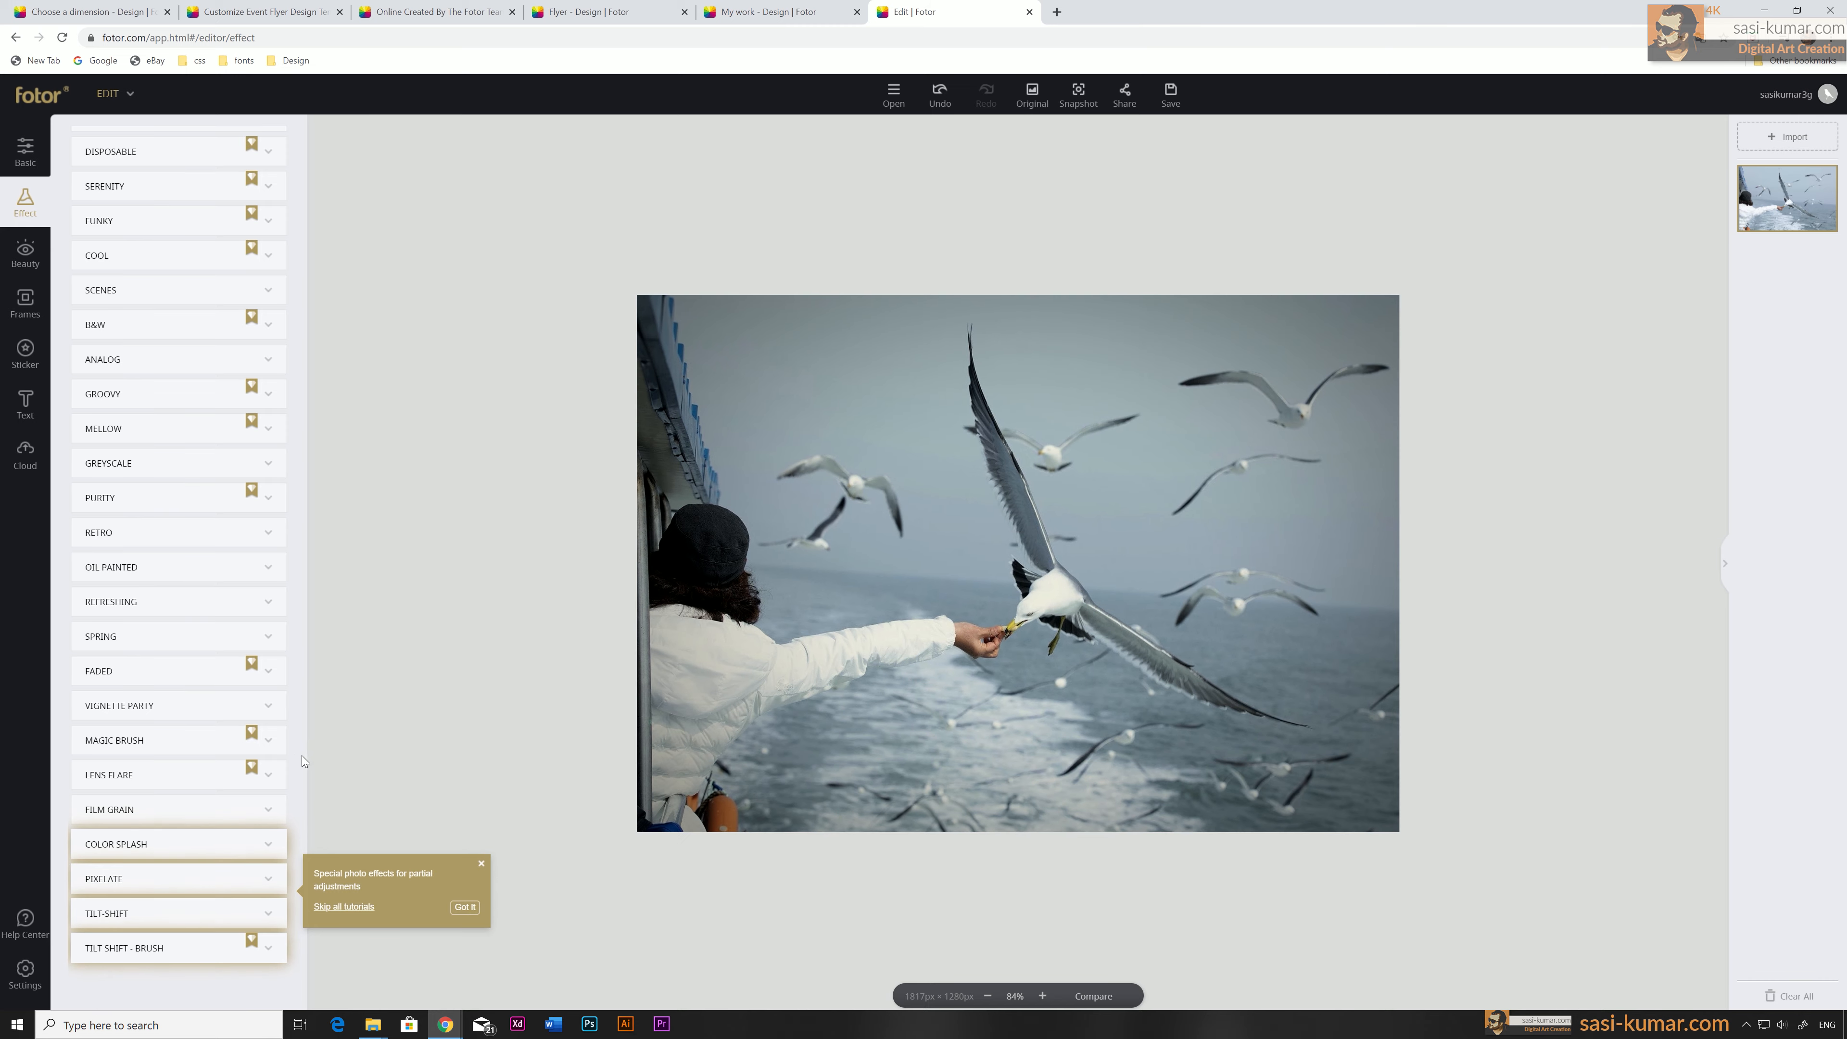
{"action": "scroll", "coordinate": [132, 751], "scroll_direction": "up", "scroll_amount": 3}
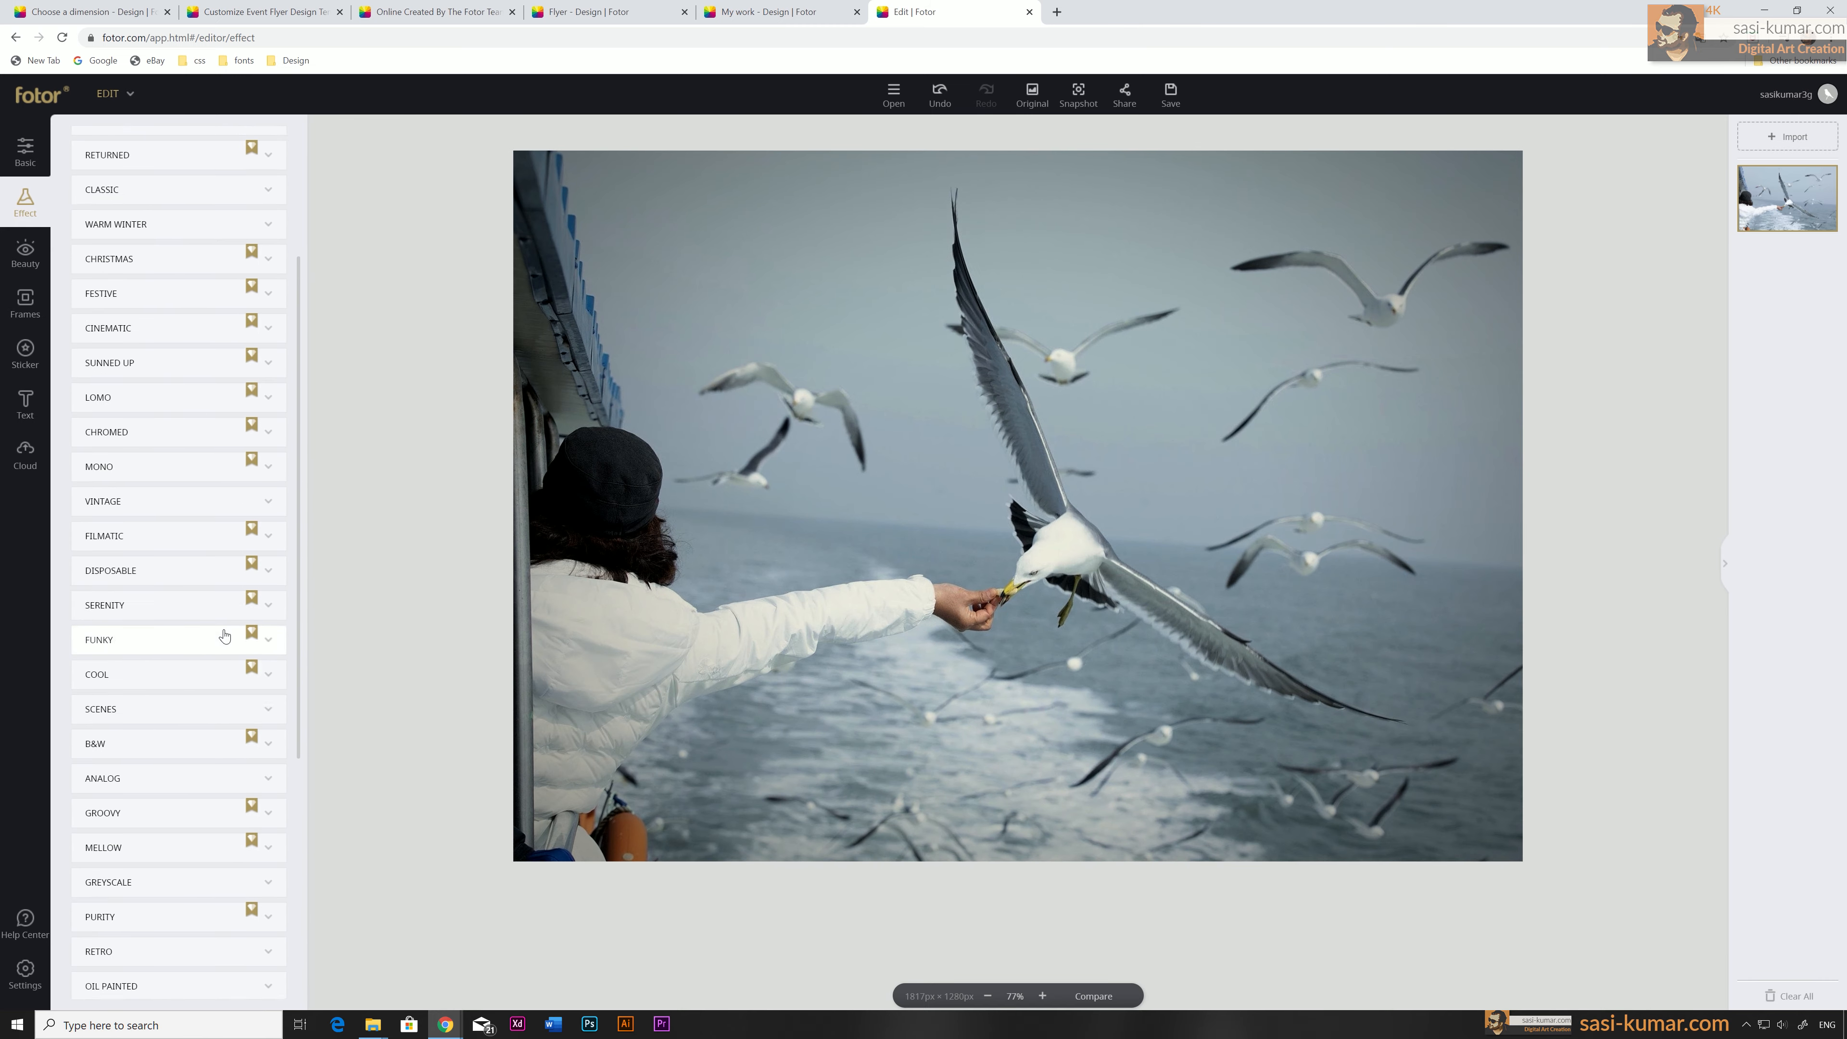
{"action": "left_click", "coordinate": [132, 750]}
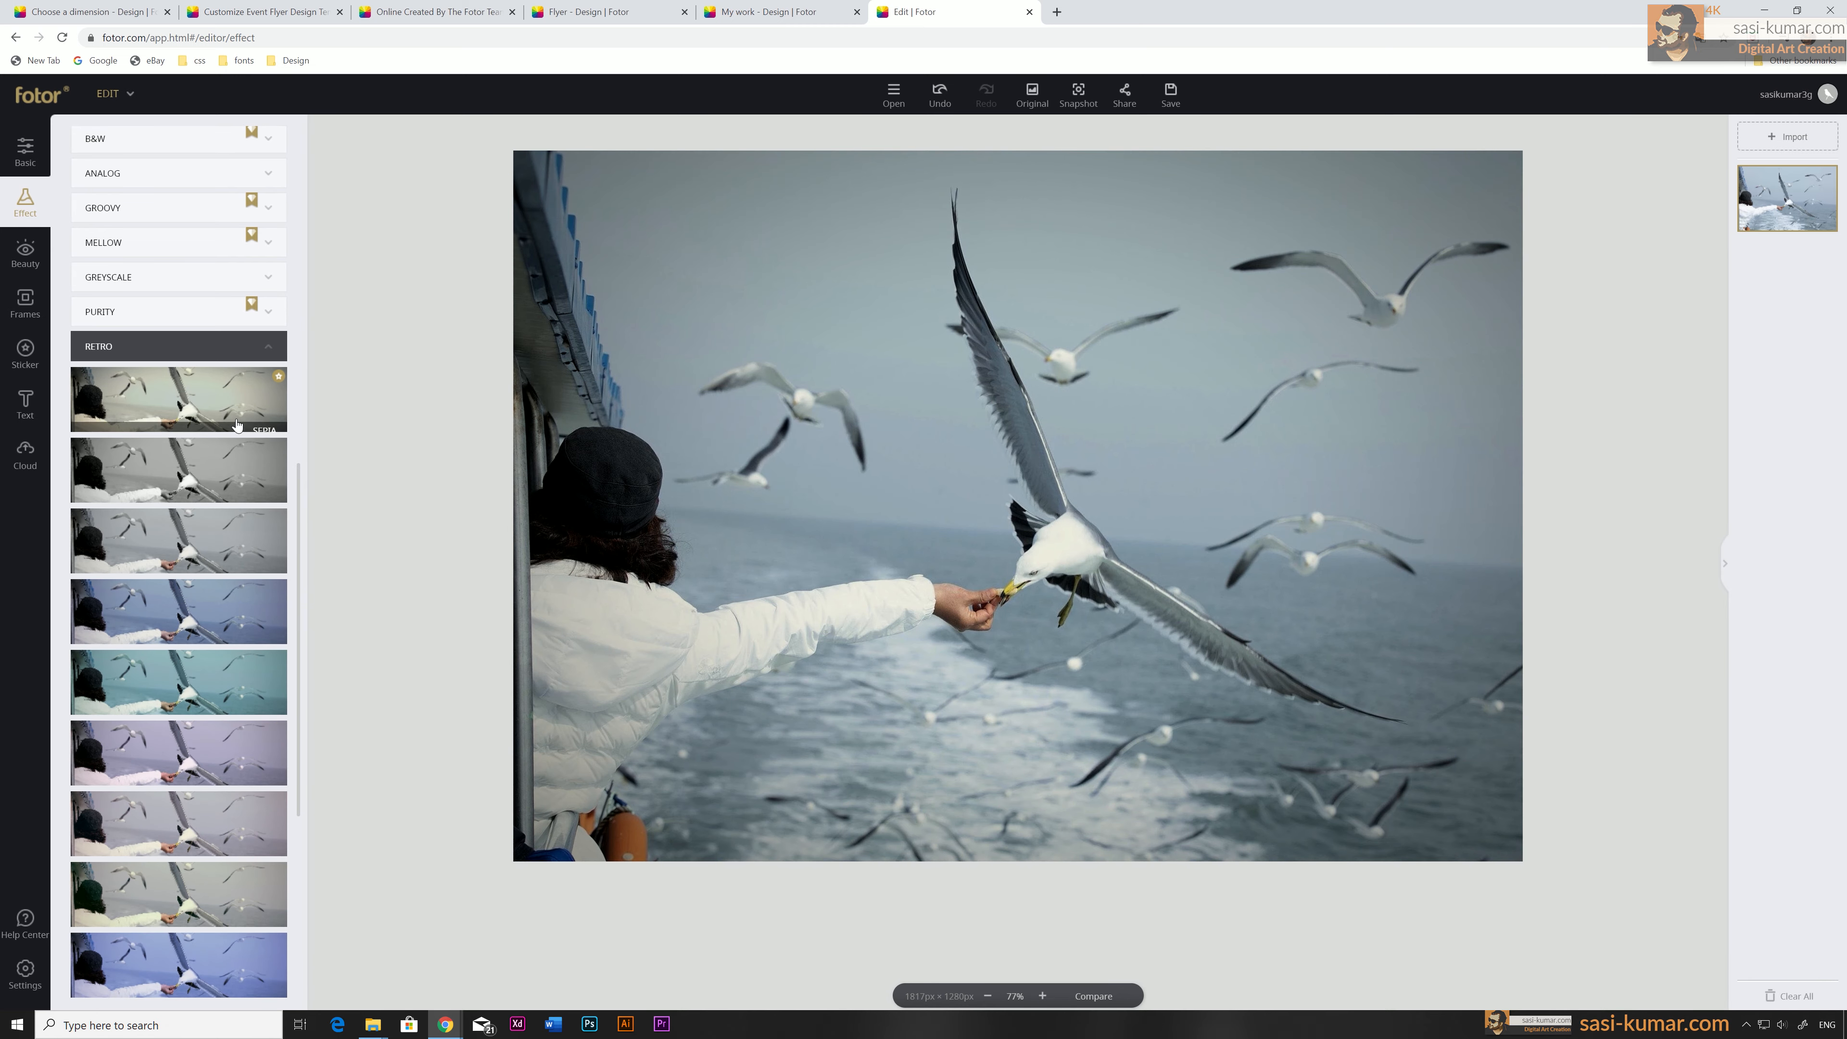
{"action": "scroll", "coordinate": [237, 821], "scroll_direction": "down", "scroll_amount": 5}
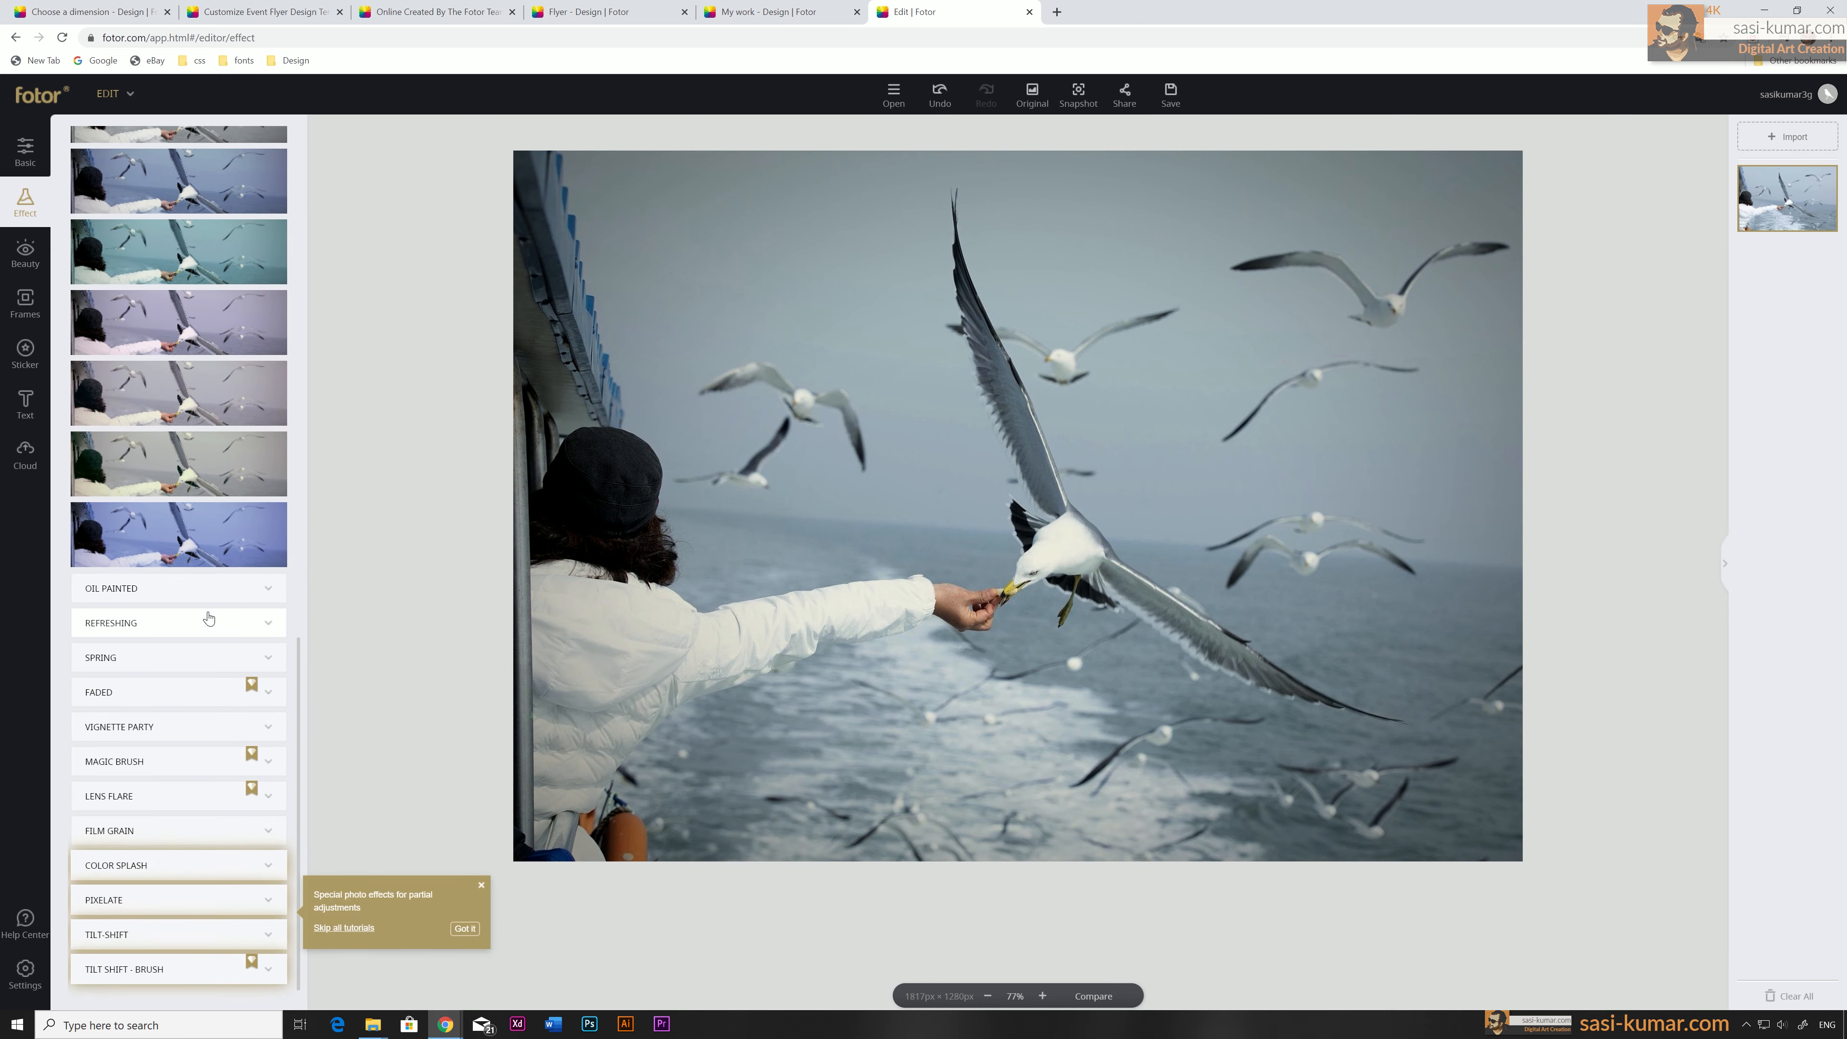
{"action": "left_click", "coordinate": [232, 357]}
{"action": "scroll", "coordinate": [299, 495], "scroll_direction": "up", "scroll_amount": 15}
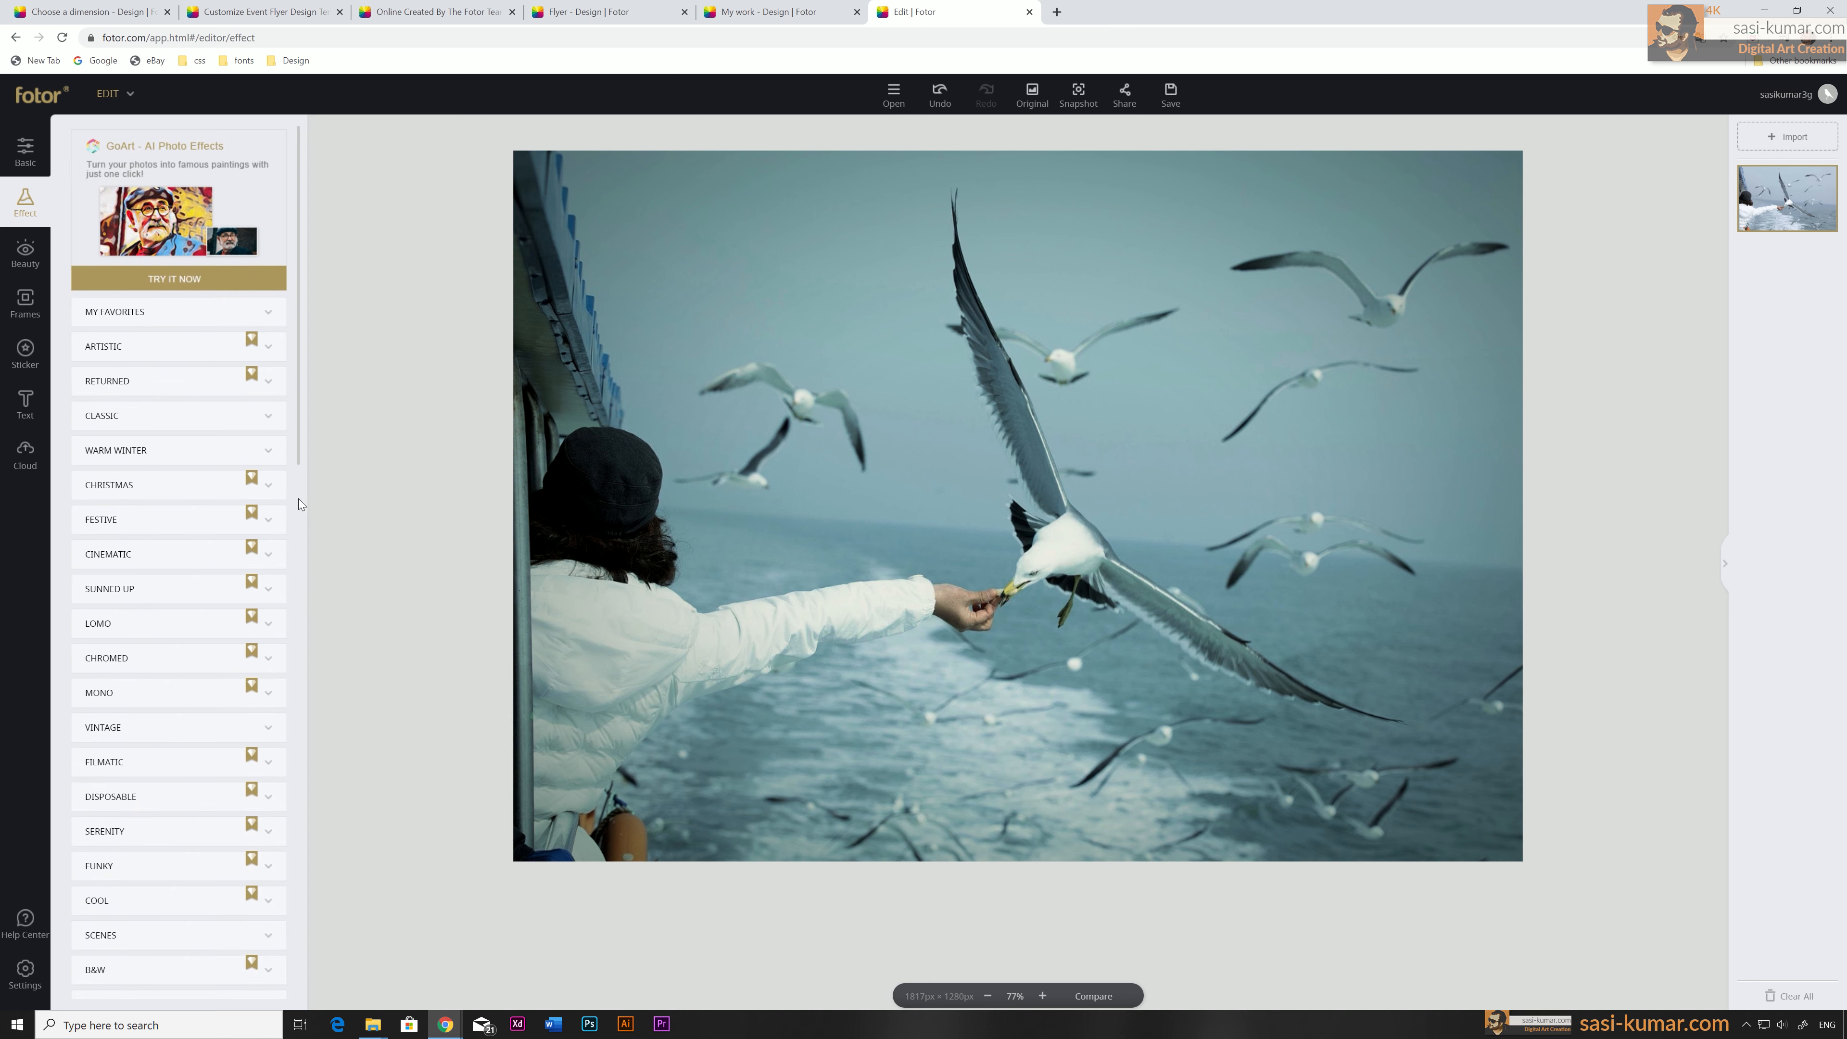
Preview the Artistic effect Fluro and the second Artistic effect on the photo.
{"action": "left_click", "coordinate": [175, 347]}
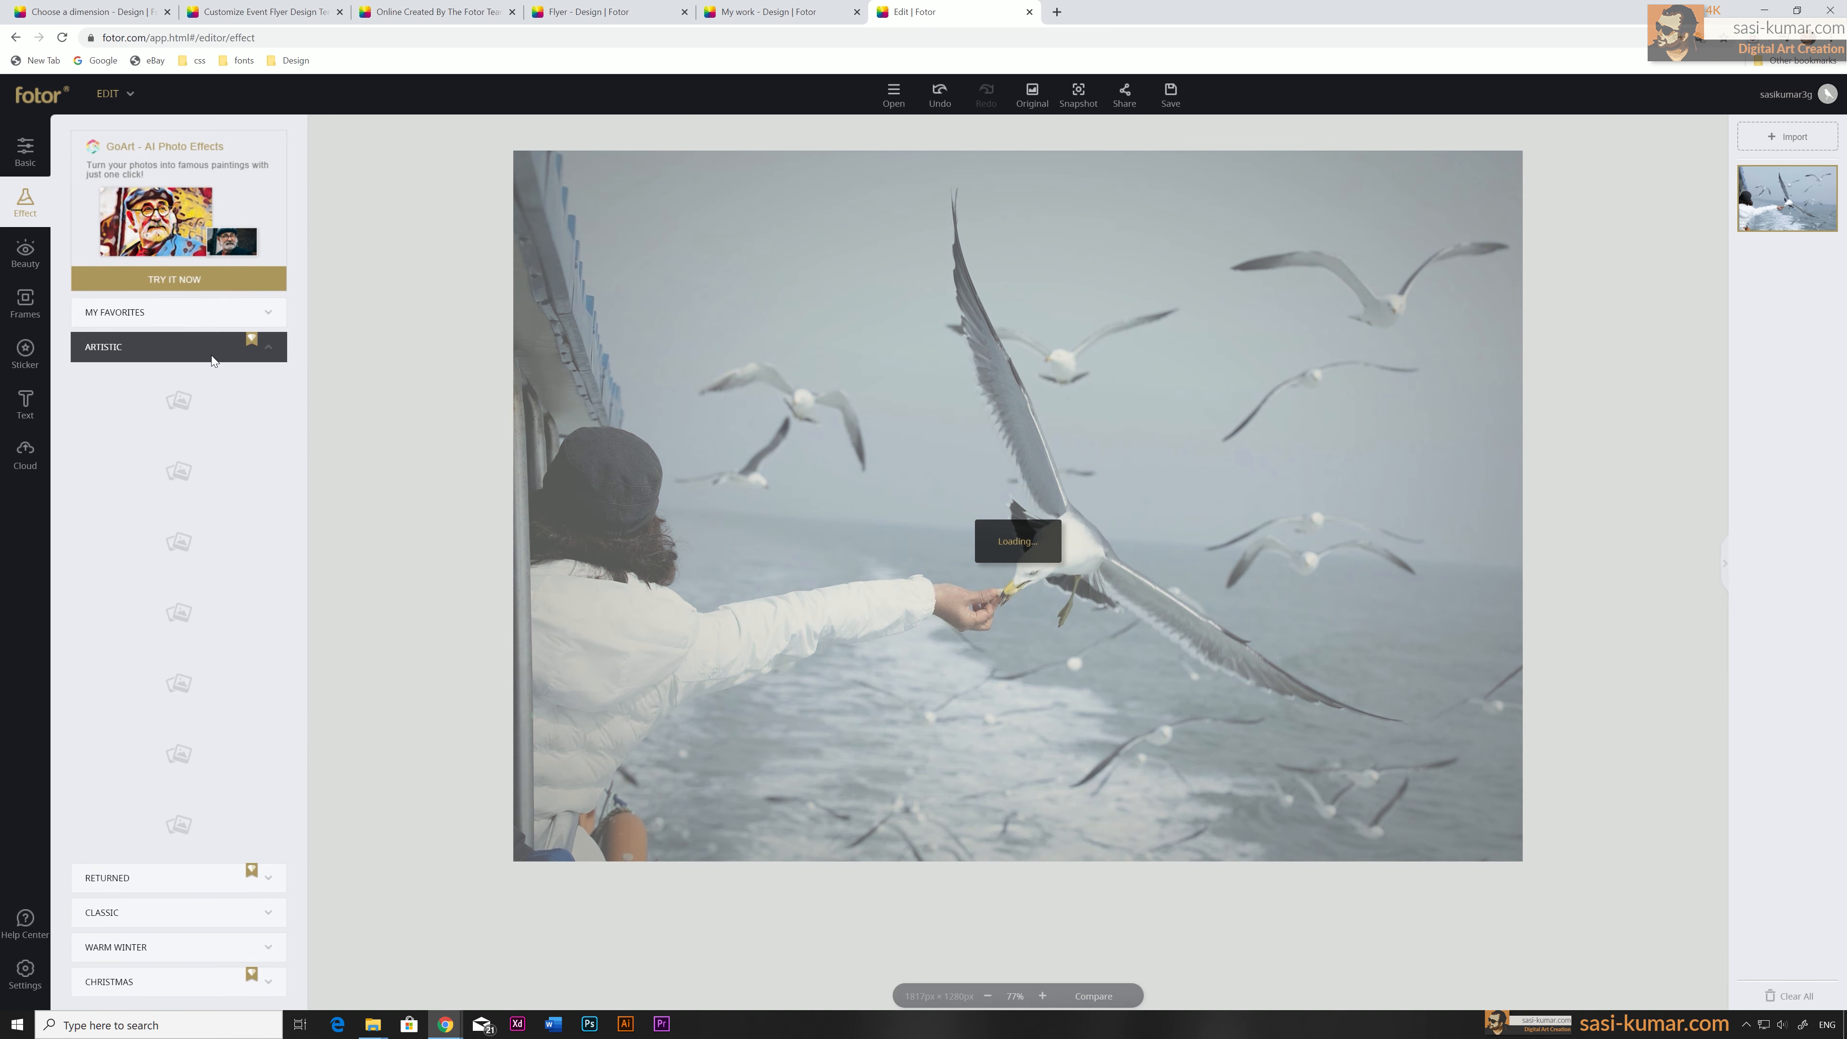
{"action": "left_click", "coordinate": [185, 769]}
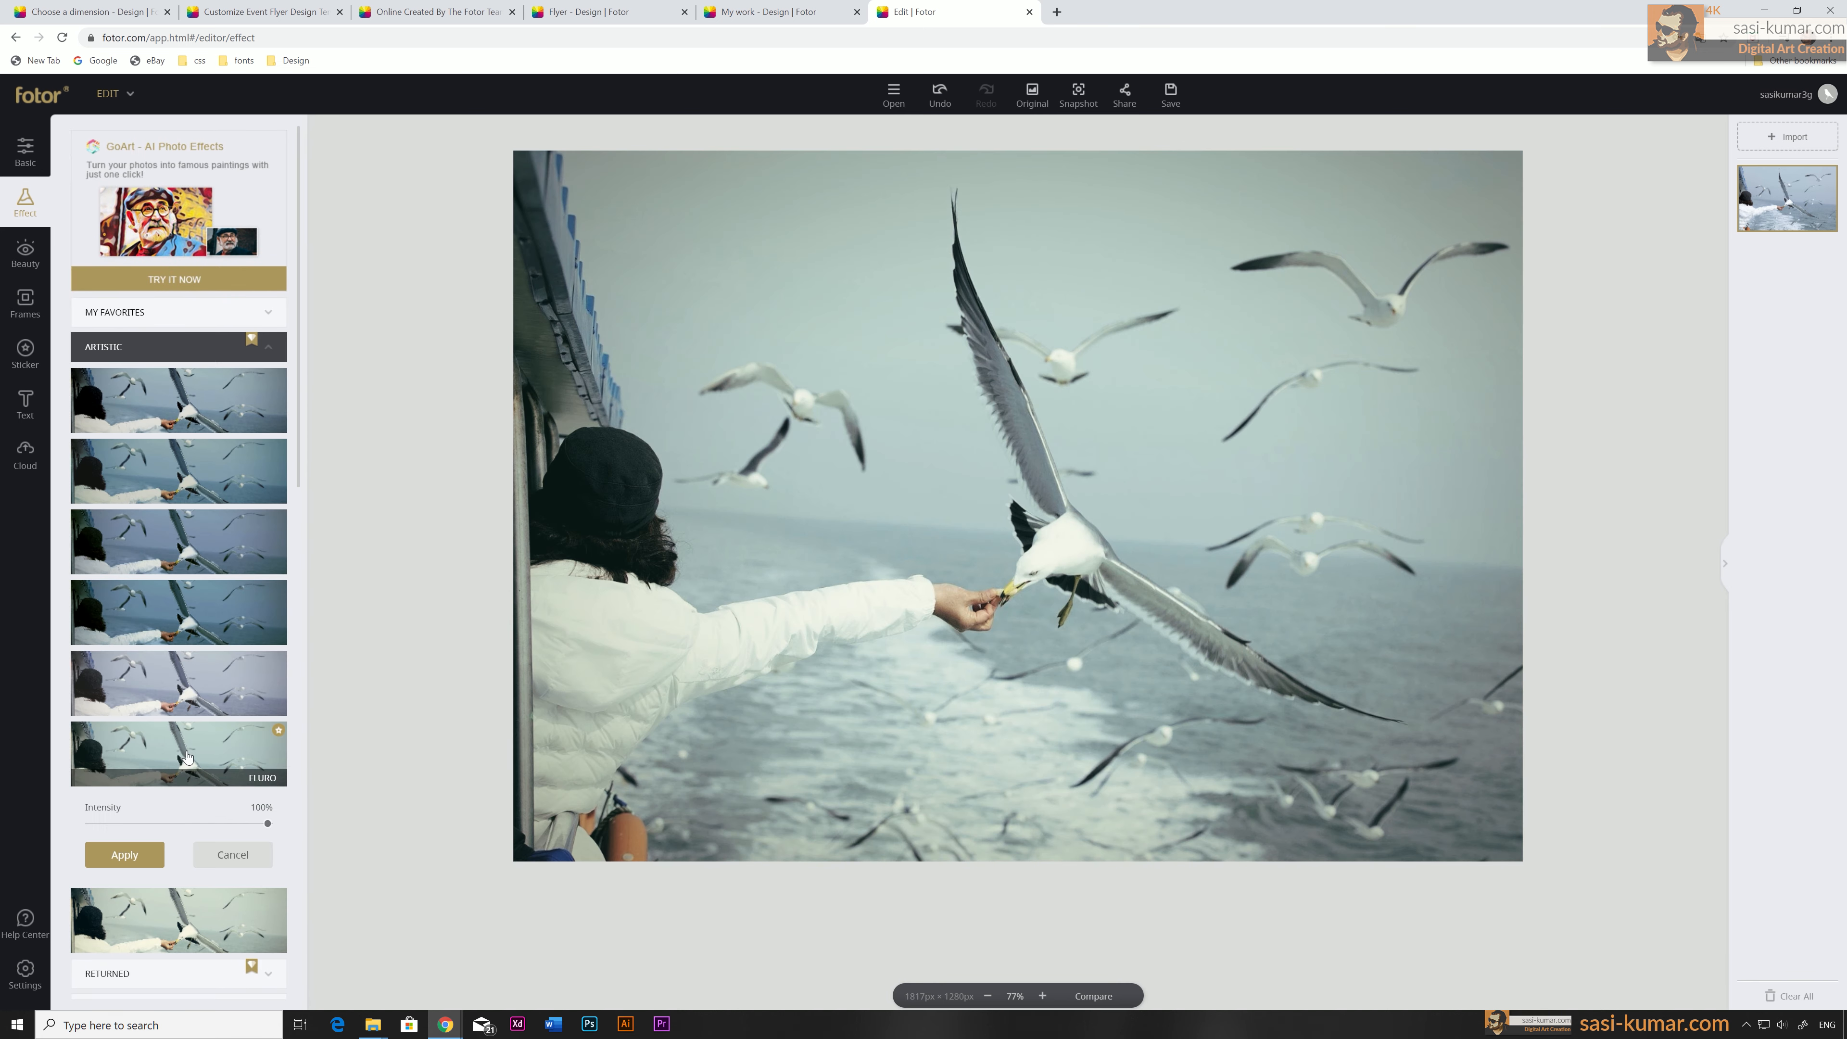
{"action": "left_click", "coordinate": [229, 480]}
Look through the remaining effect categories and check the Funky effects.
{"action": "scroll", "coordinate": [240, 524], "scroll_direction": "down", "scroll_amount": 5}
{"action": "scroll", "coordinate": [243, 555], "scroll_direction": "down", "scroll_amount": 10}
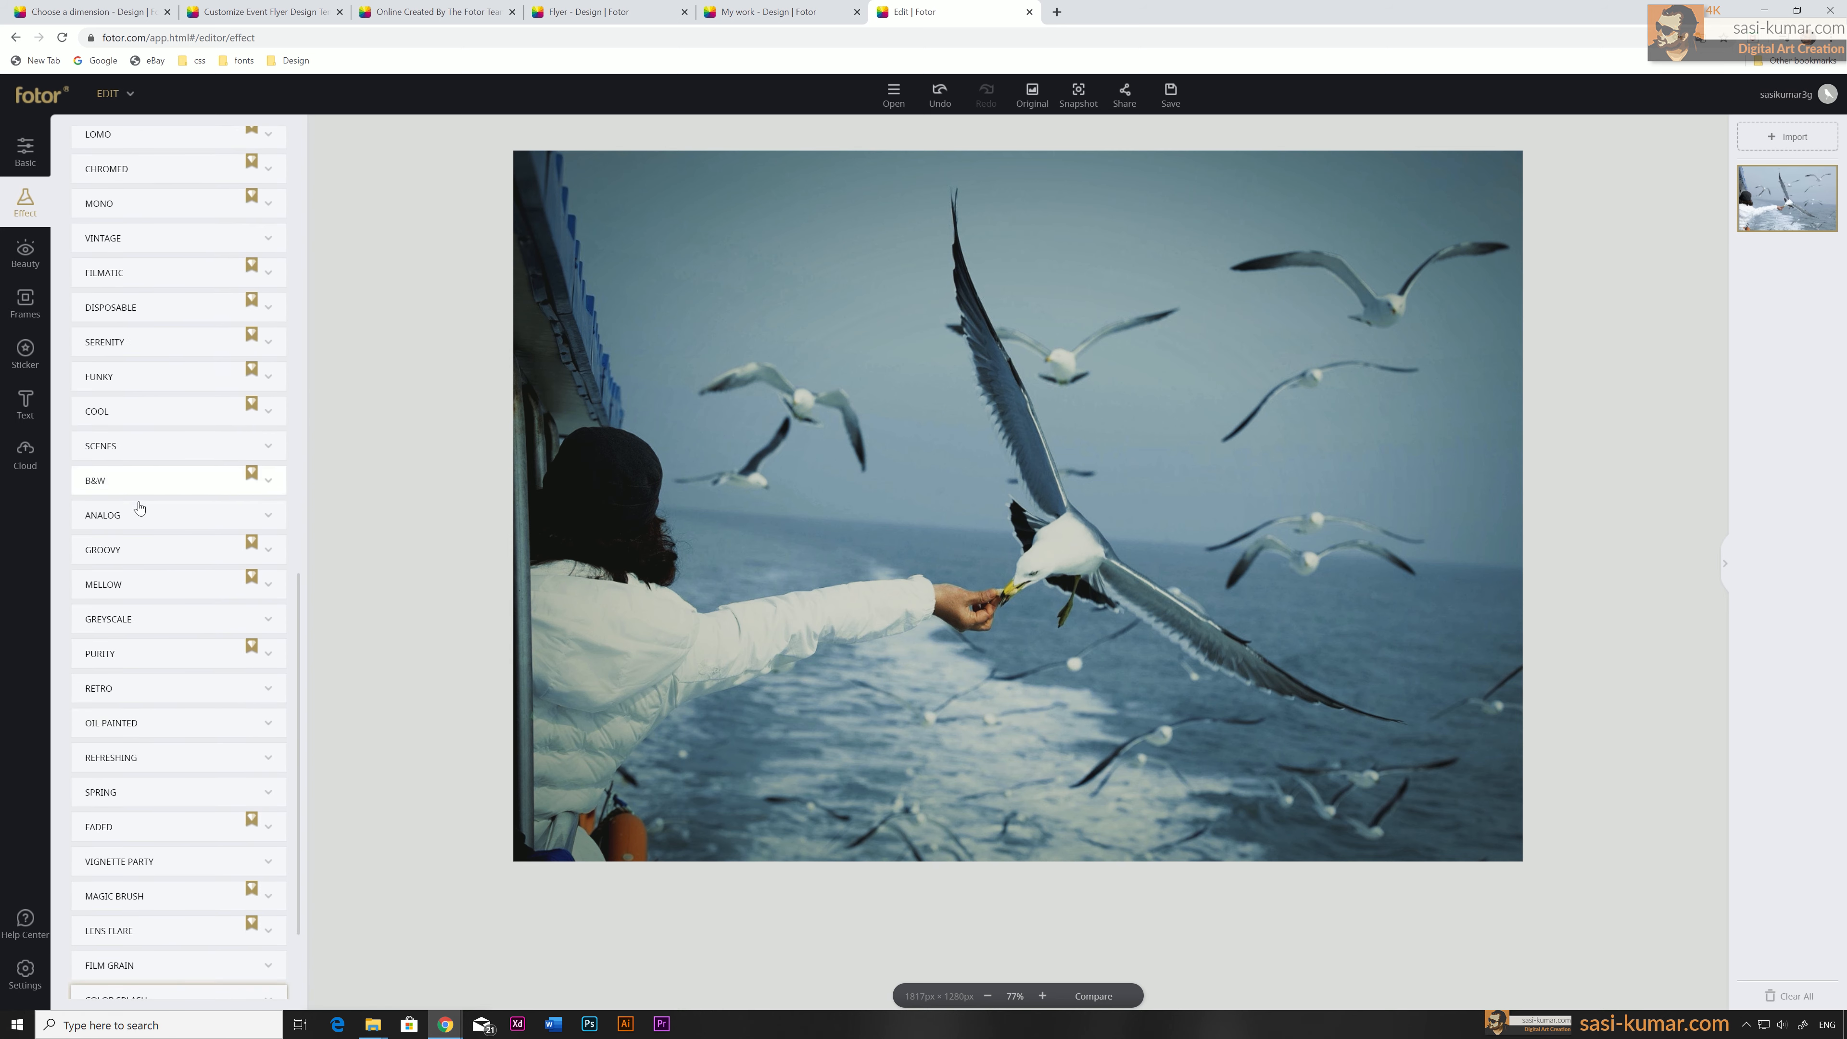
{"action": "left_click", "coordinate": [169, 377]}
Review the Magic Brush styles, including Pixie Dust and its settings, and close the category.
{"action": "scroll", "coordinate": [209, 785], "scroll_direction": "down", "scroll_amount": 1}
{"action": "scroll", "coordinate": [209, 786], "scroll_direction": "down", "scroll_amount": 6}
{"action": "left_click", "coordinate": [206, 741]}
{"action": "scroll", "coordinate": [206, 756], "scroll_direction": "down", "scroll_amount": 1}
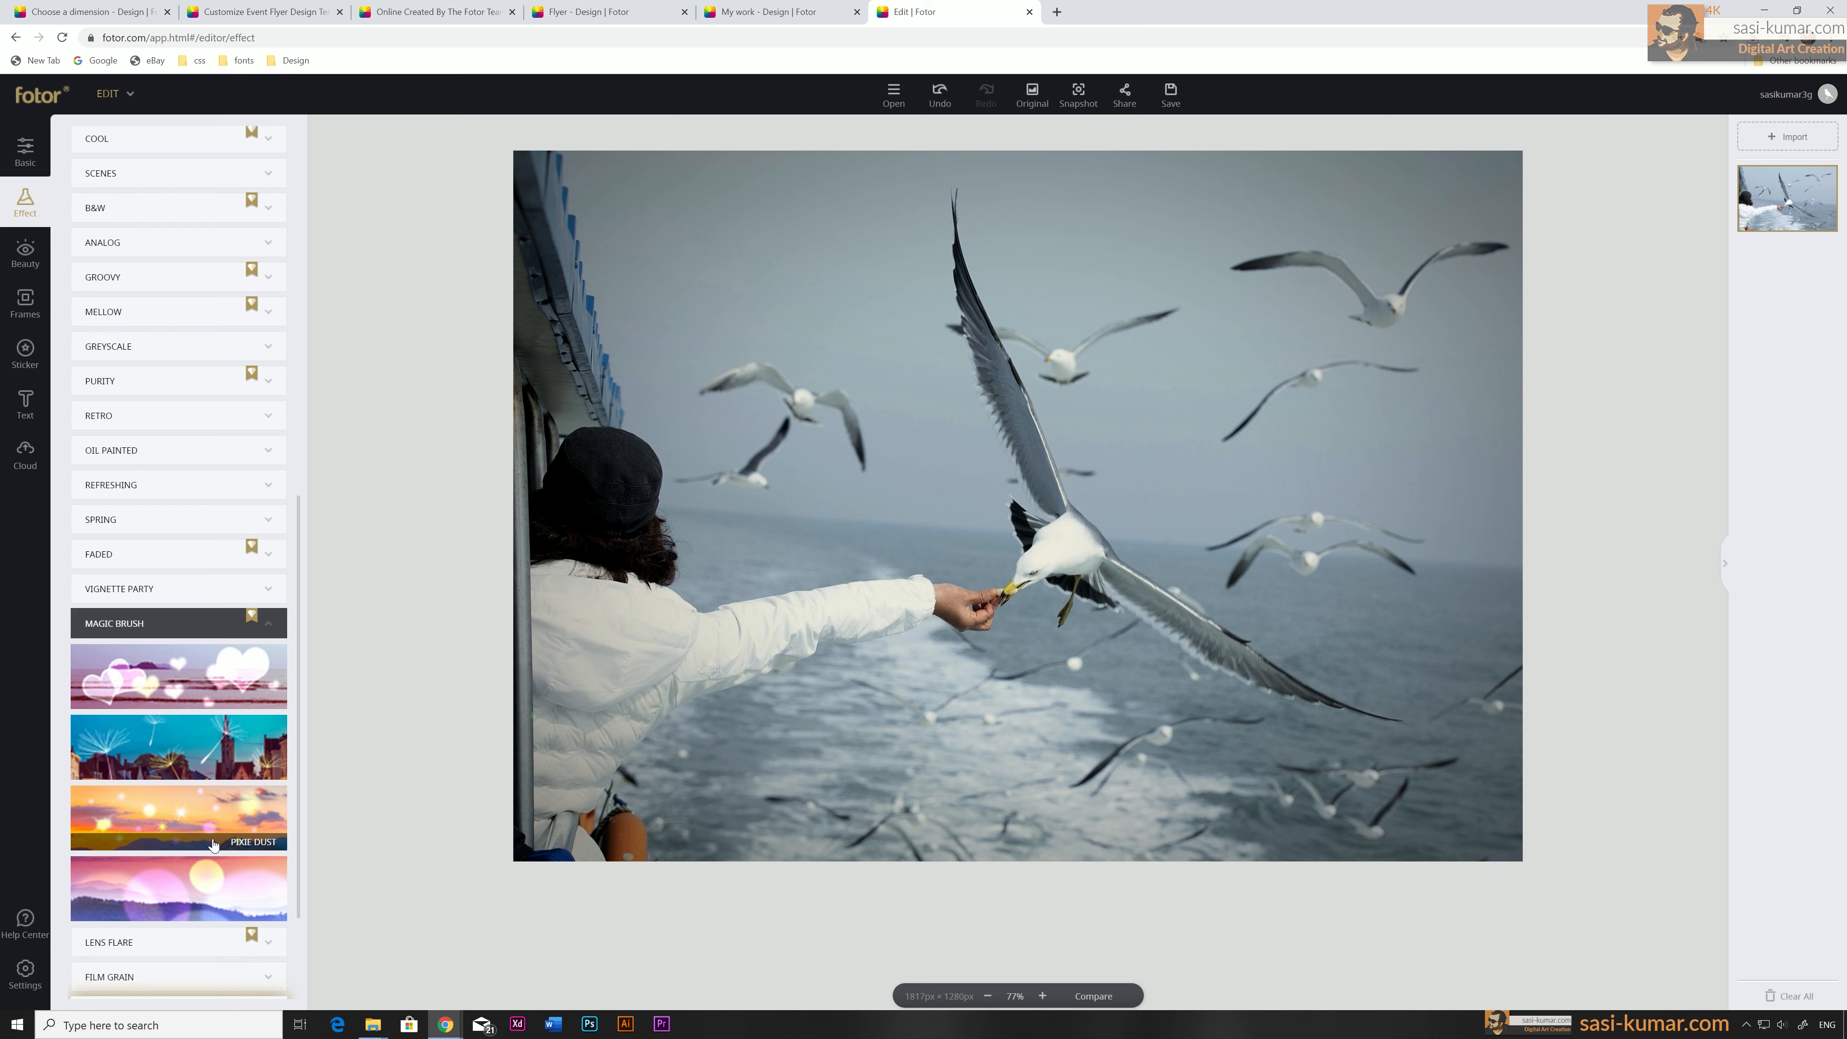
{"action": "left_click", "coordinate": [204, 747]}
{"action": "left_click", "coordinate": [193, 753]}
{"action": "left_click", "coordinate": [168, 825]}
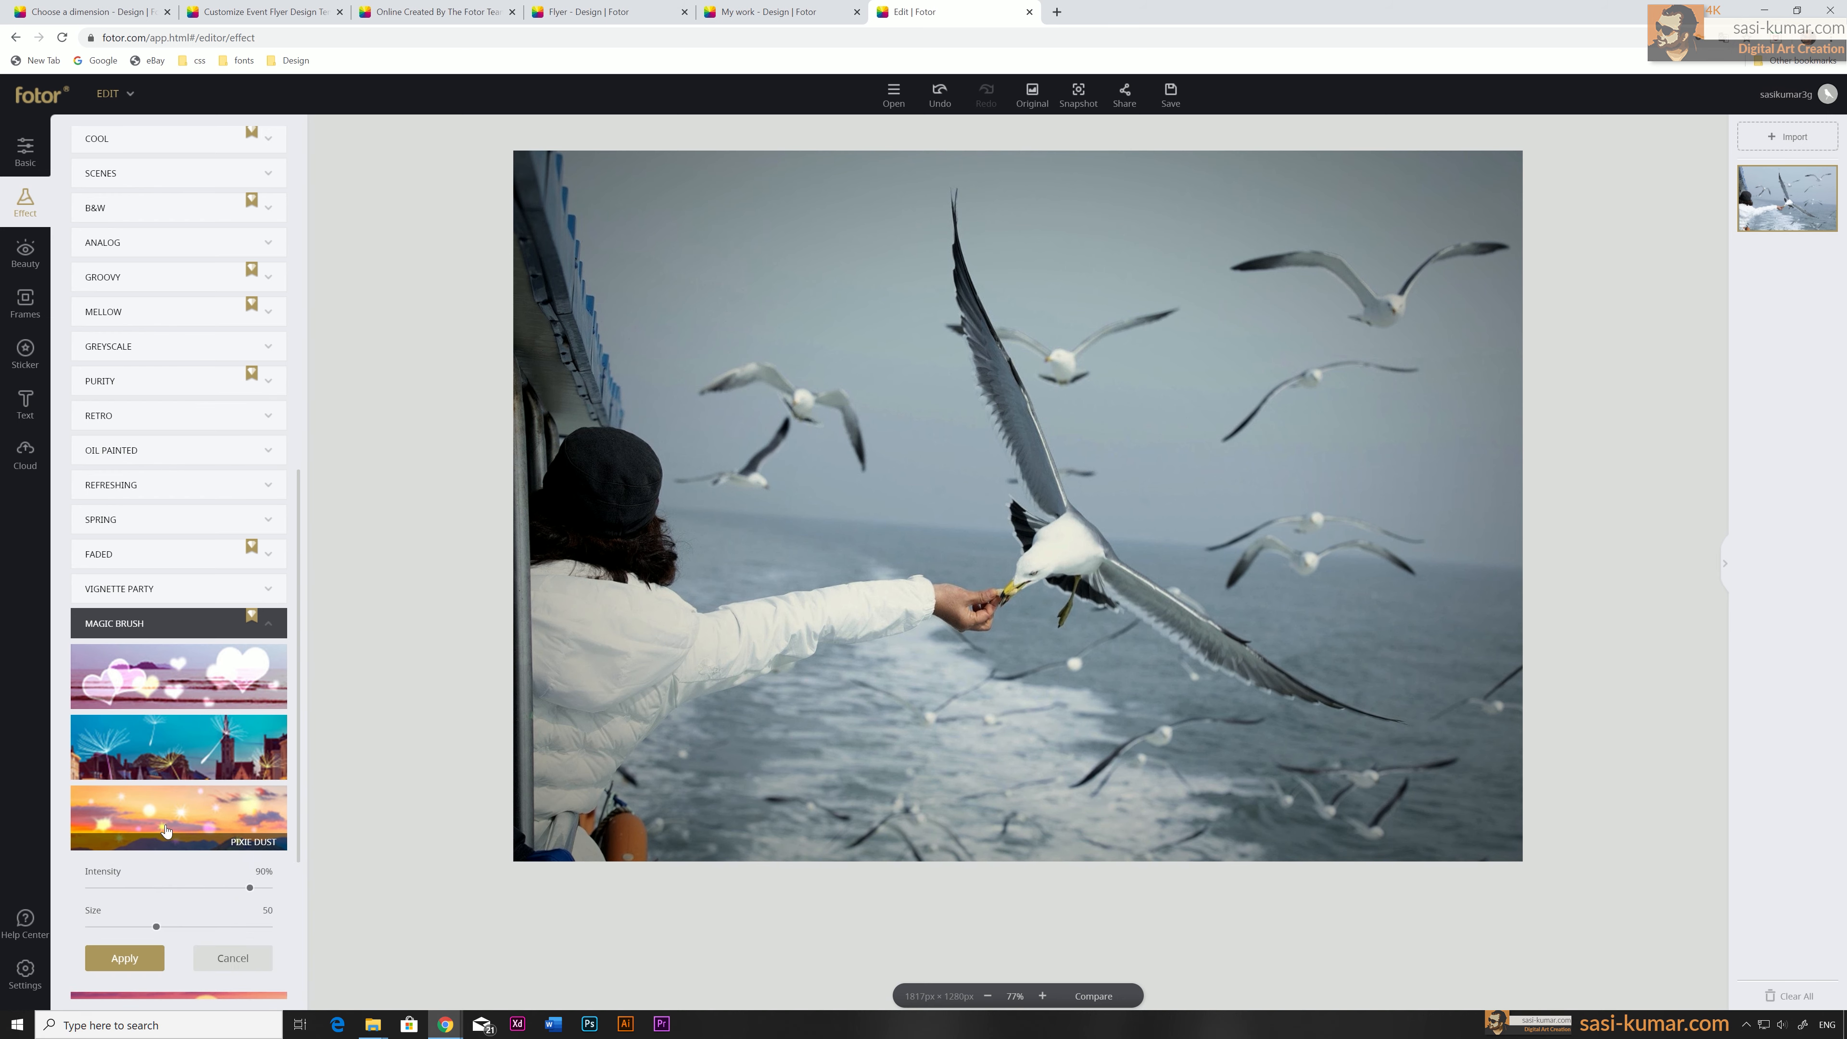
{"action": "left_click", "coordinate": [167, 825]}
{"action": "scroll", "coordinate": [181, 833], "scroll_direction": "down", "scroll_amount": 2}
{"action": "scroll", "coordinate": [181, 834], "scroll_direction": "down", "scroll_amount": 1}
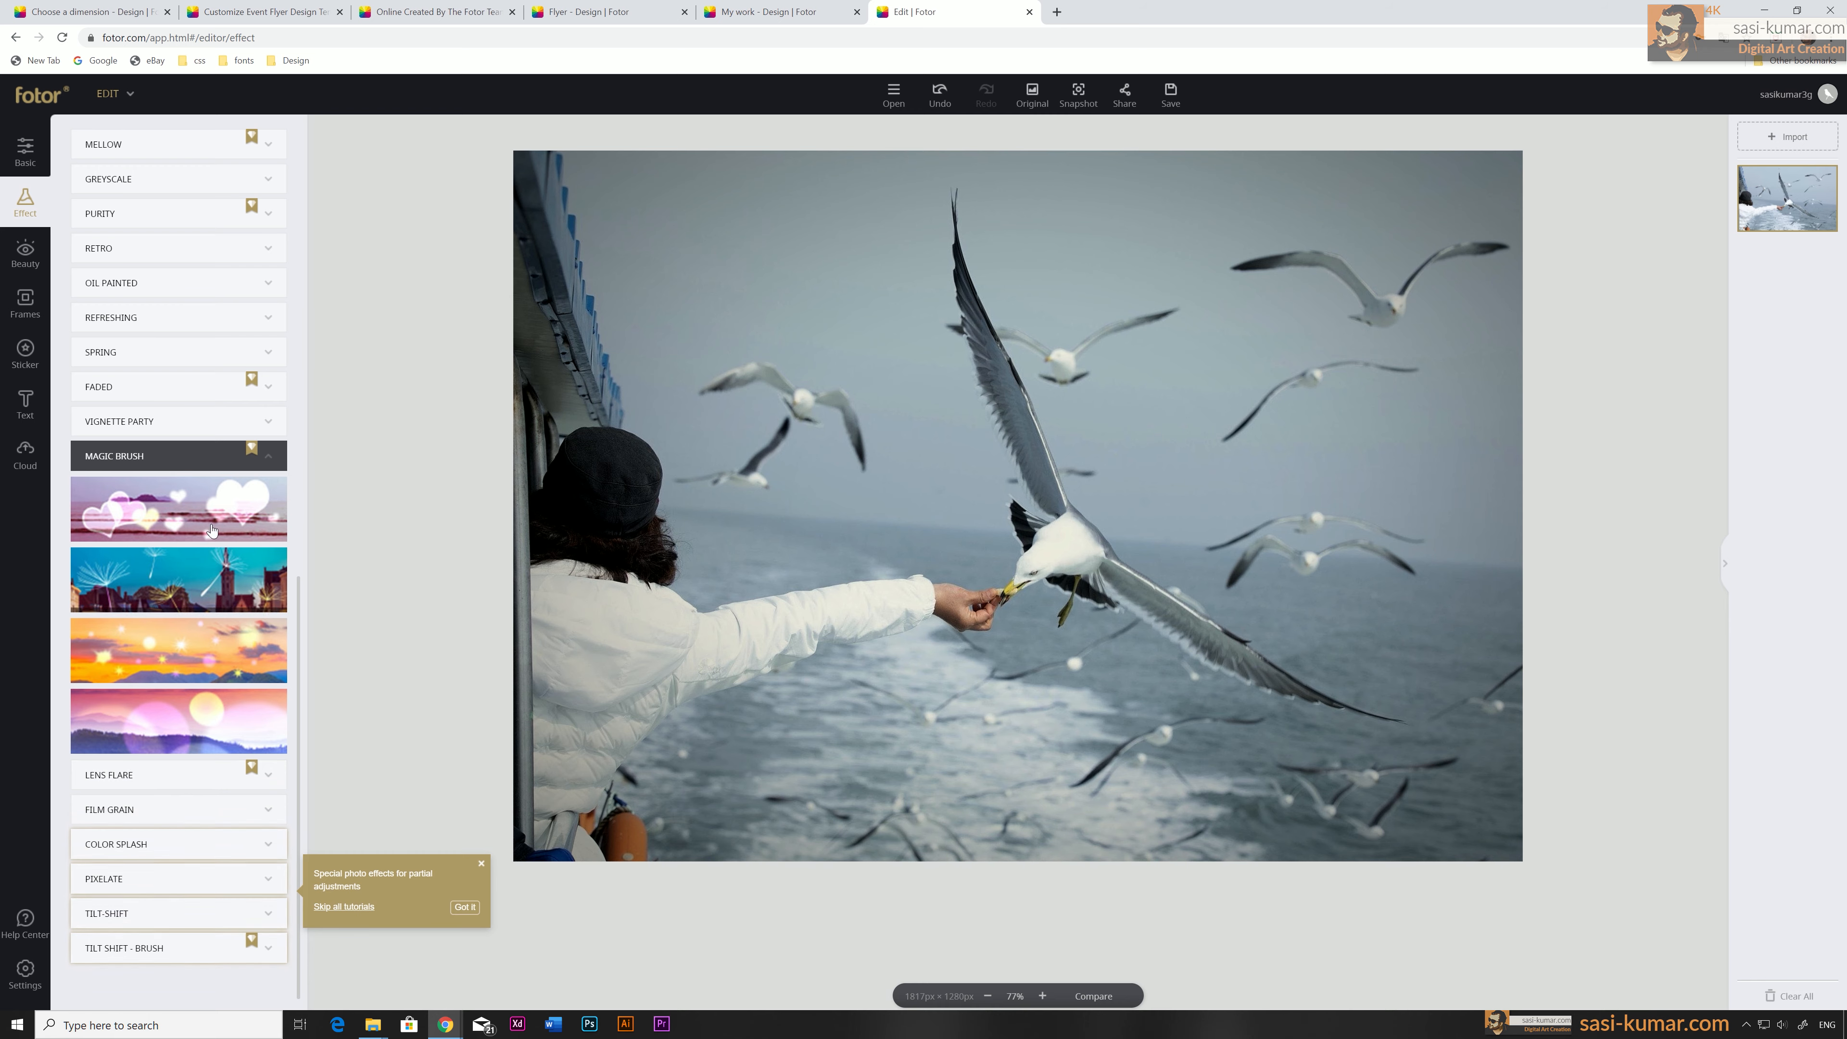
{"action": "left_click", "coordinate": [155, 460]}
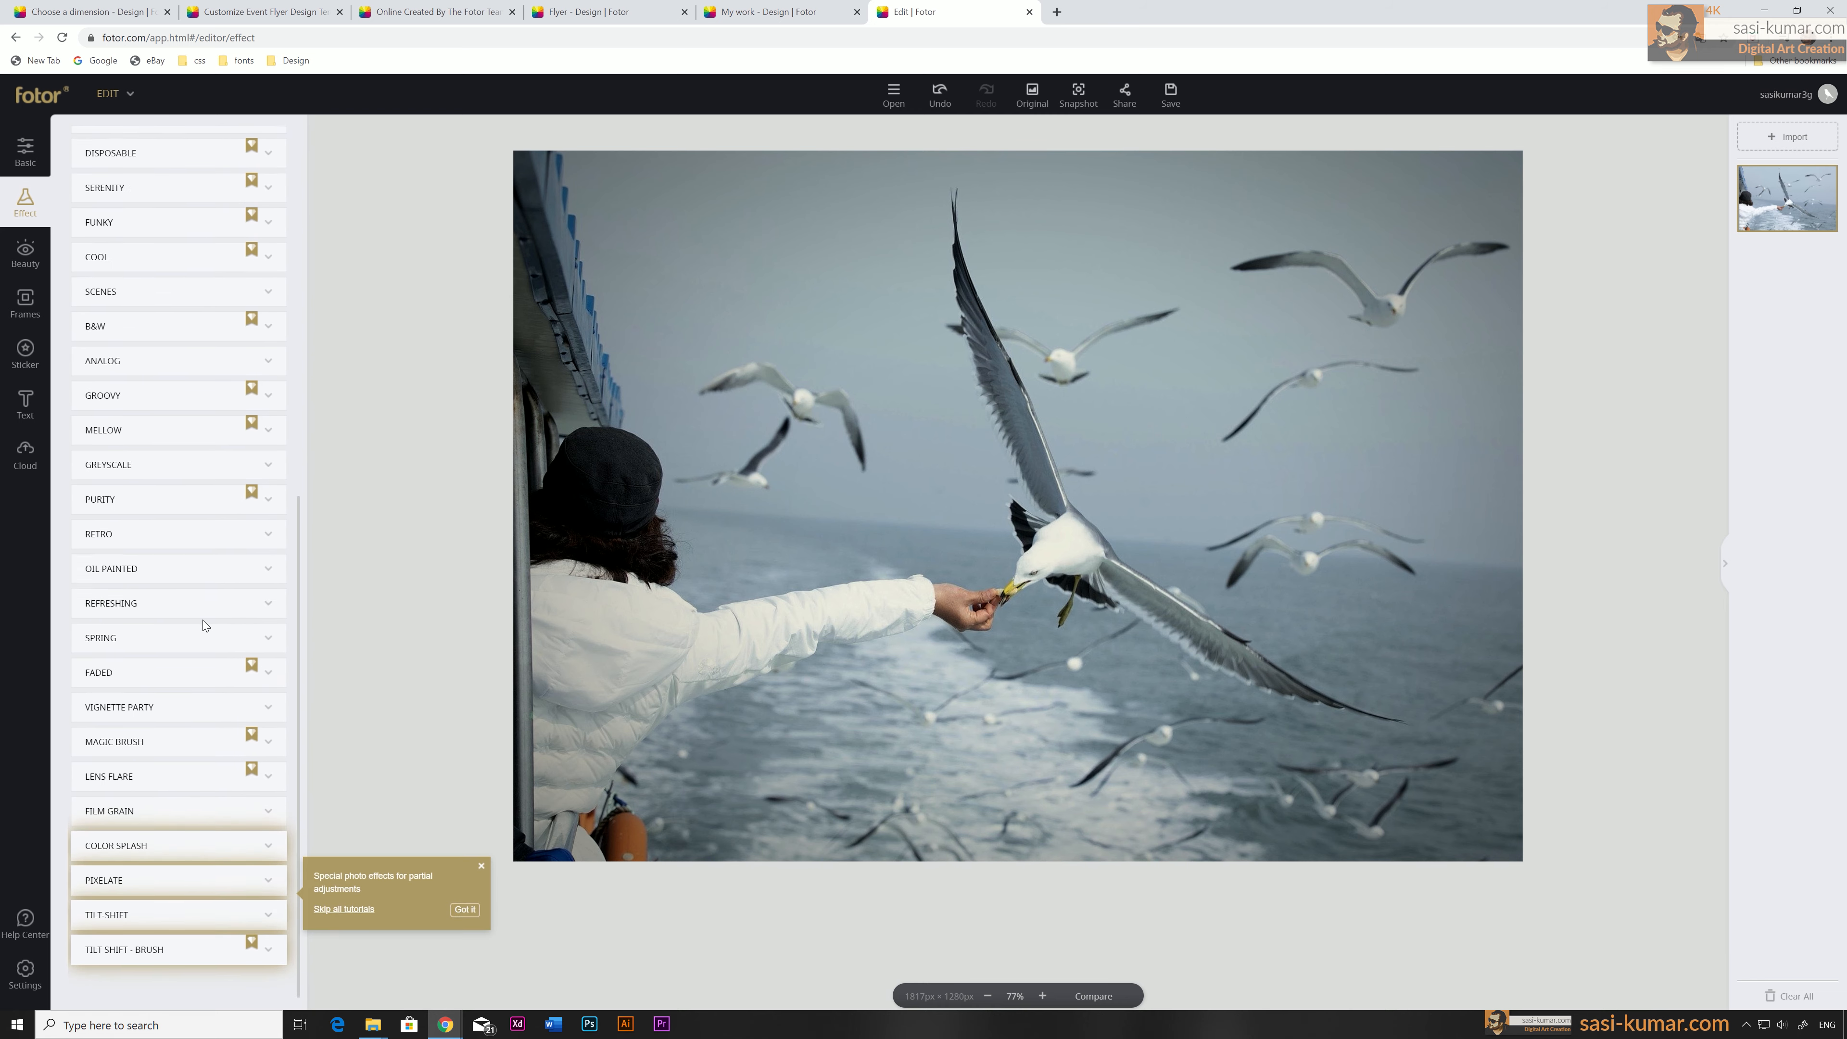
Preview the Analog effects Straight Ink and Real Illusion, and look through the Color Splash styles.
{"action": "left_click", "coordinate": [184, 369]}
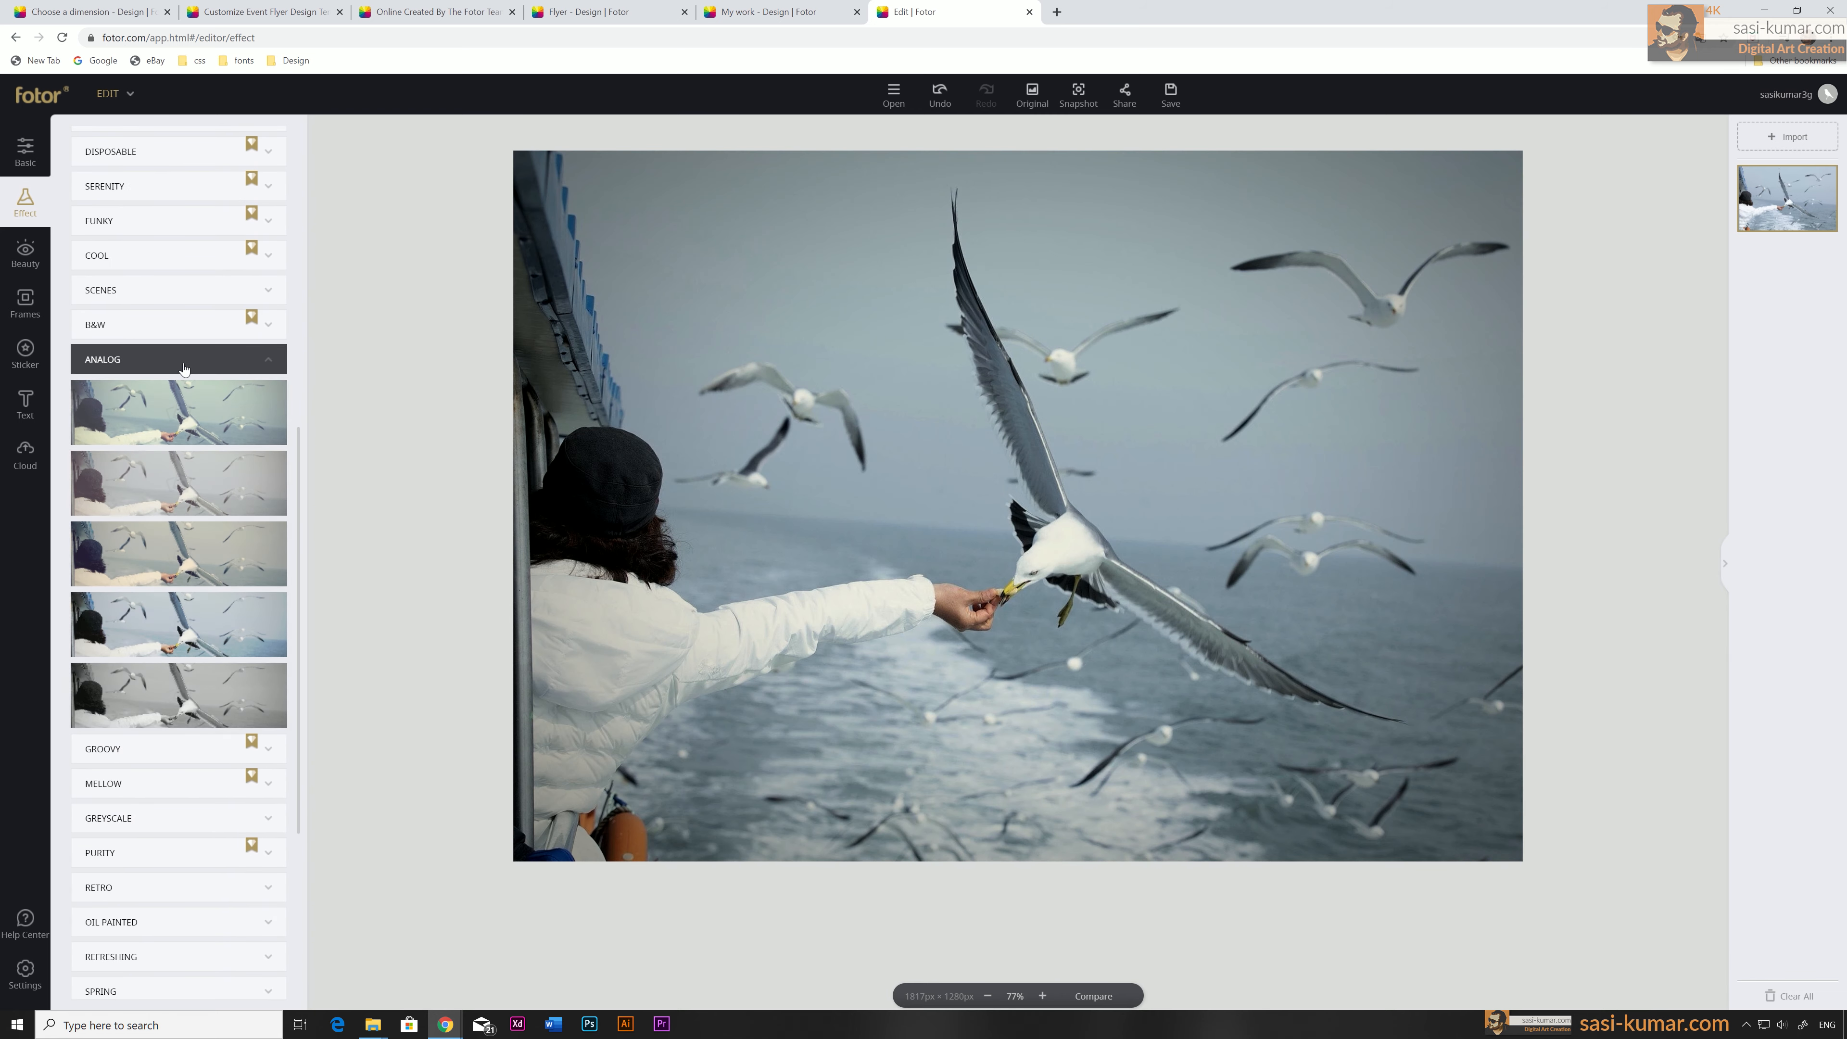
{"action": "left_click", "coordinate": [203, 698]}
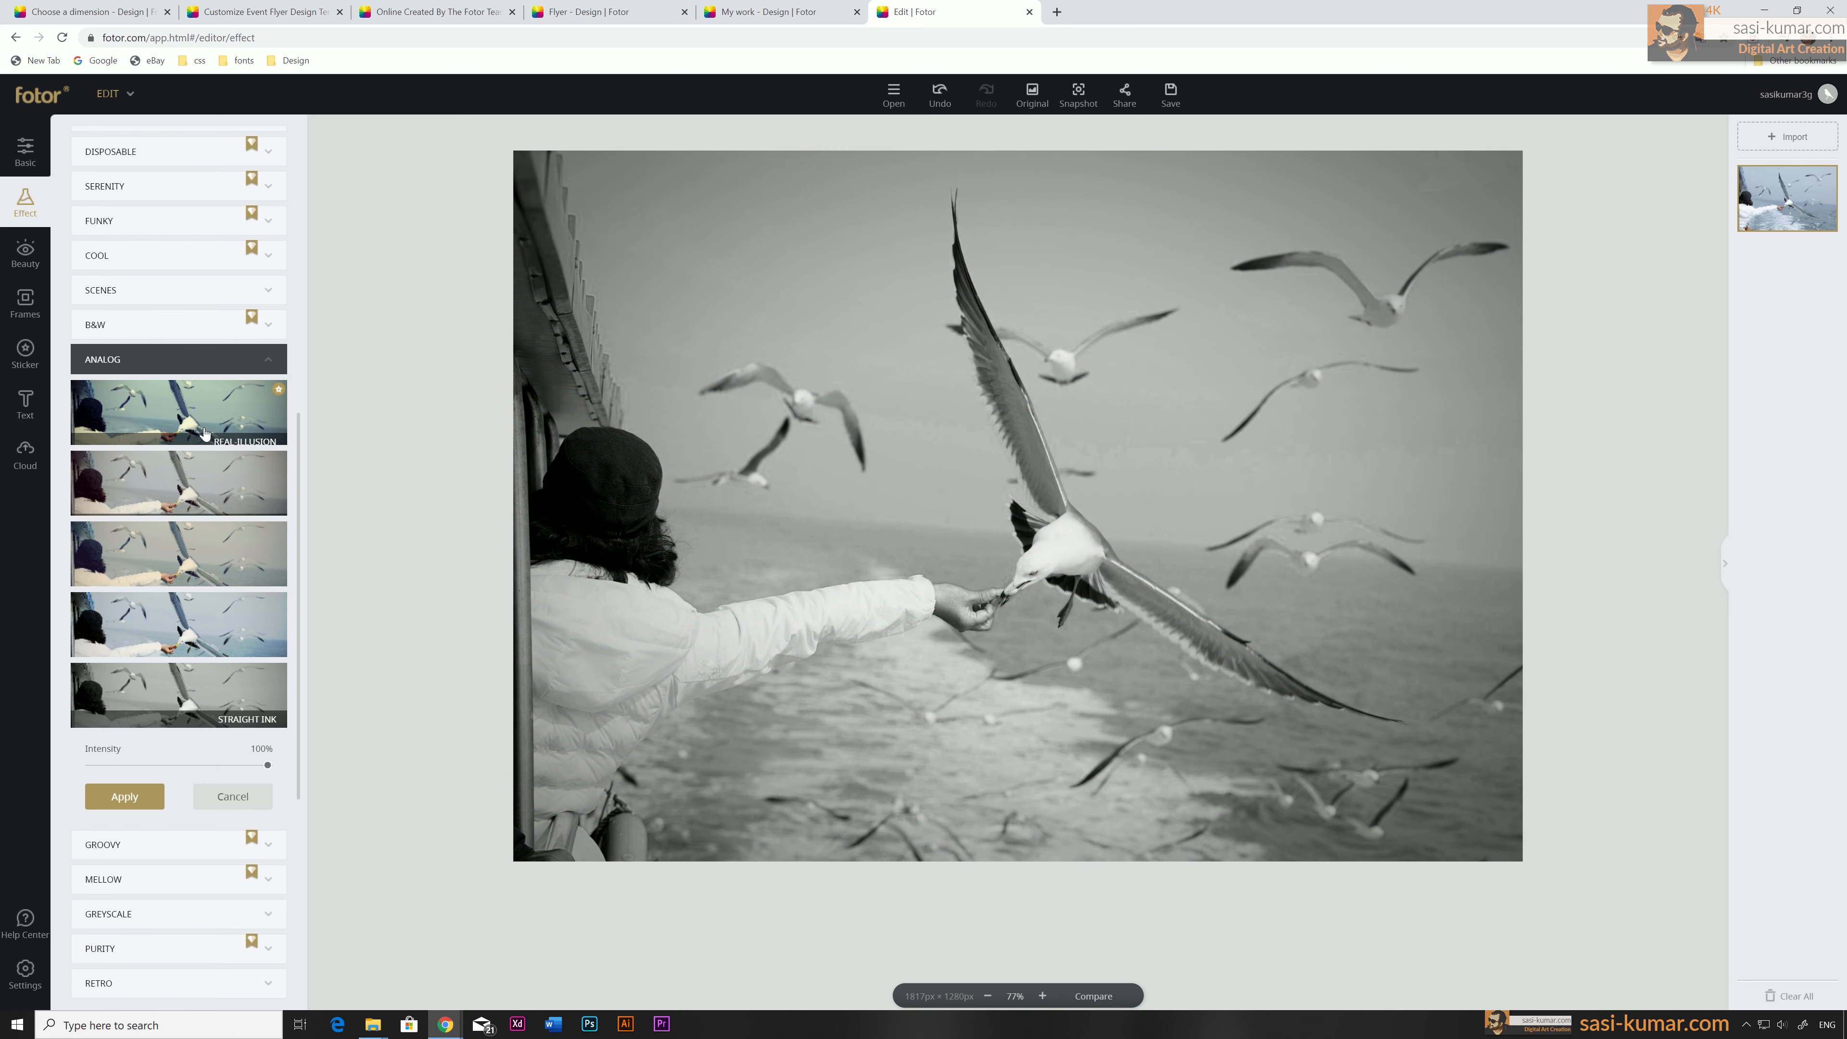
{"action": "left_click", "coordinate": [178, 412]}
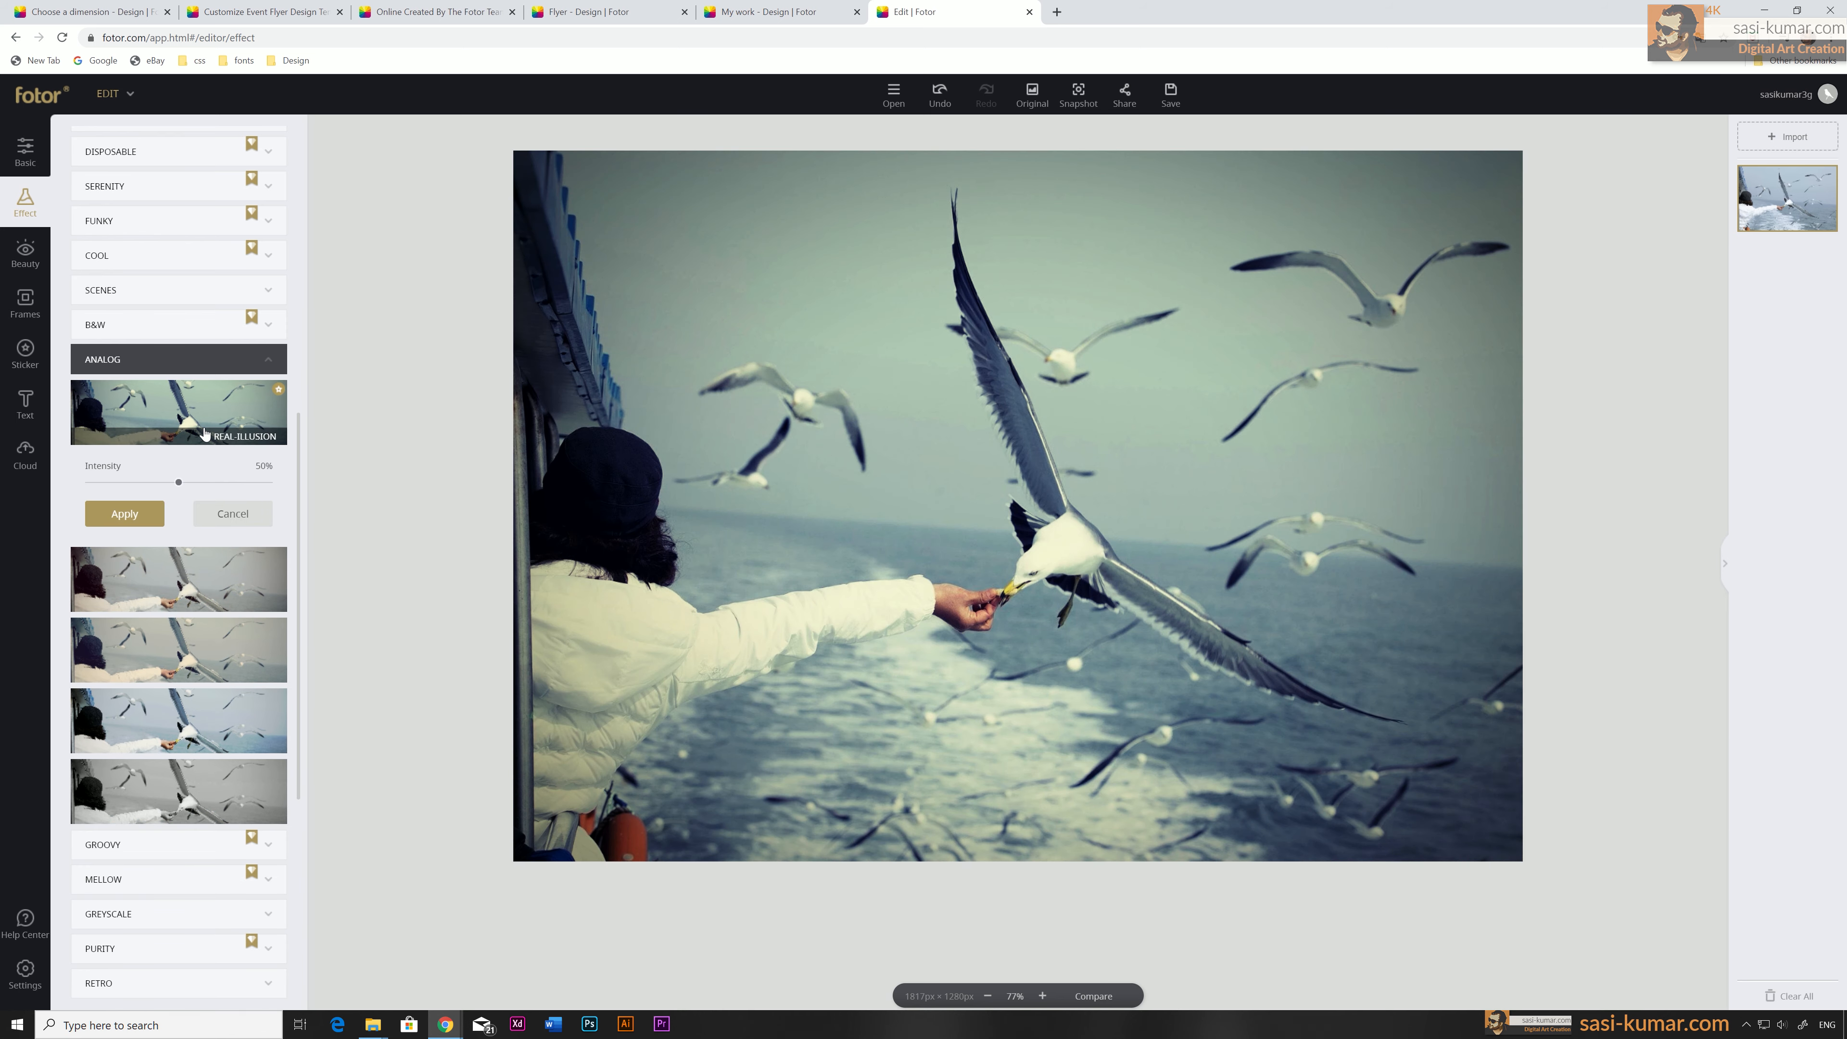
{"action": "left_click", "coordinate": [131, 359]}
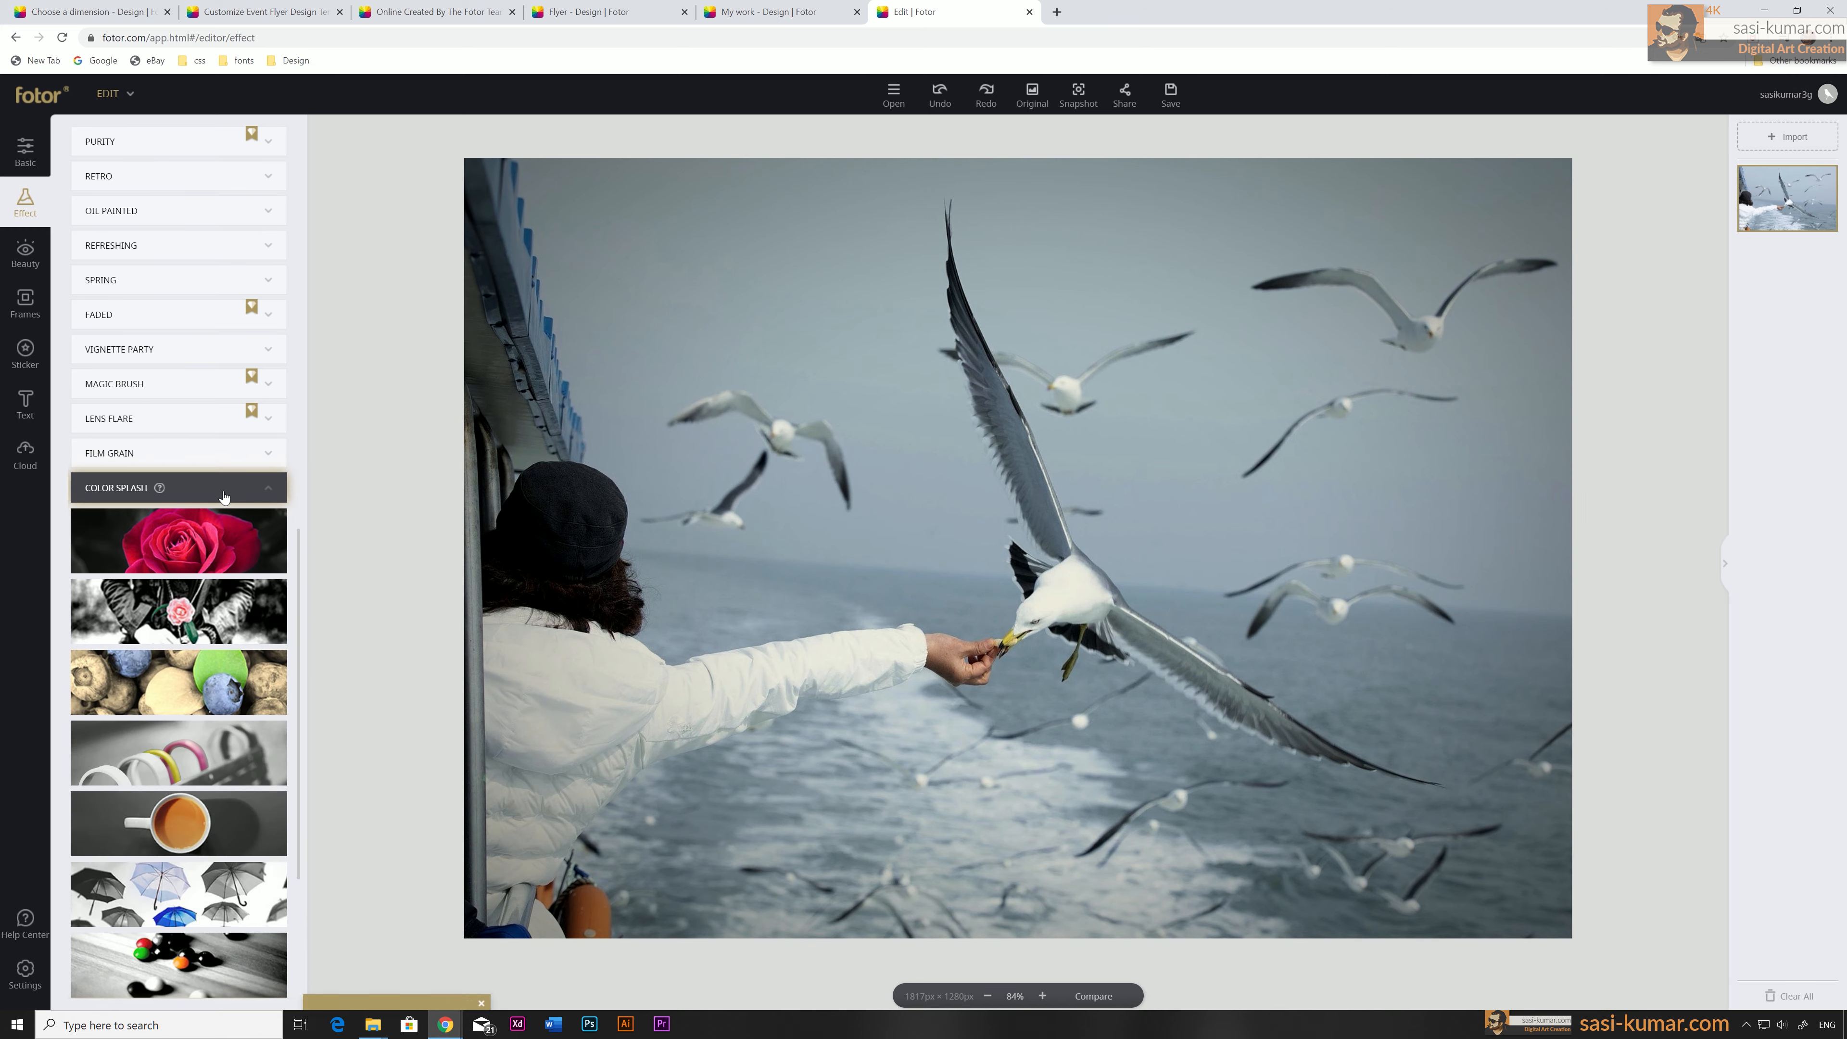
{"action": "left_click", "coordinate": [226, 495]}
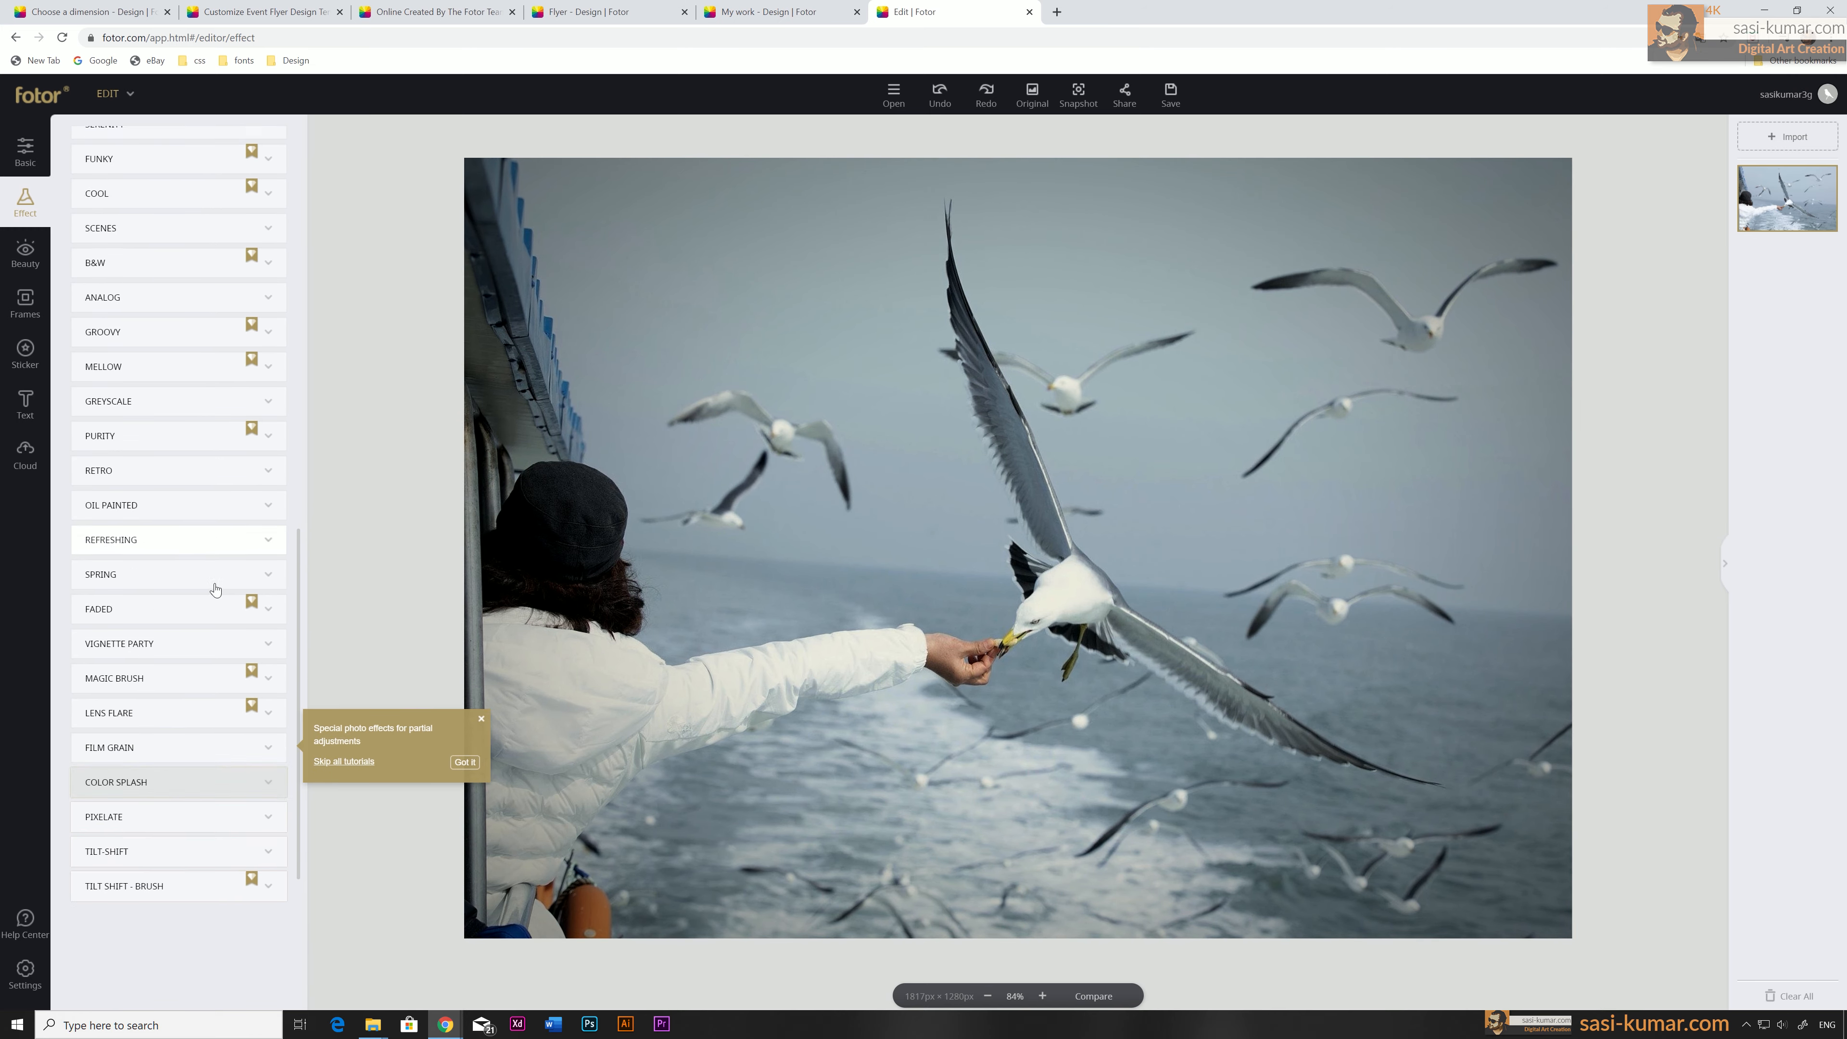
Smooth the woman's facial skin in the portrait with the beauty retouching at 67% intensity.
{"action": "left_click", "coordinate": [23, 269]}
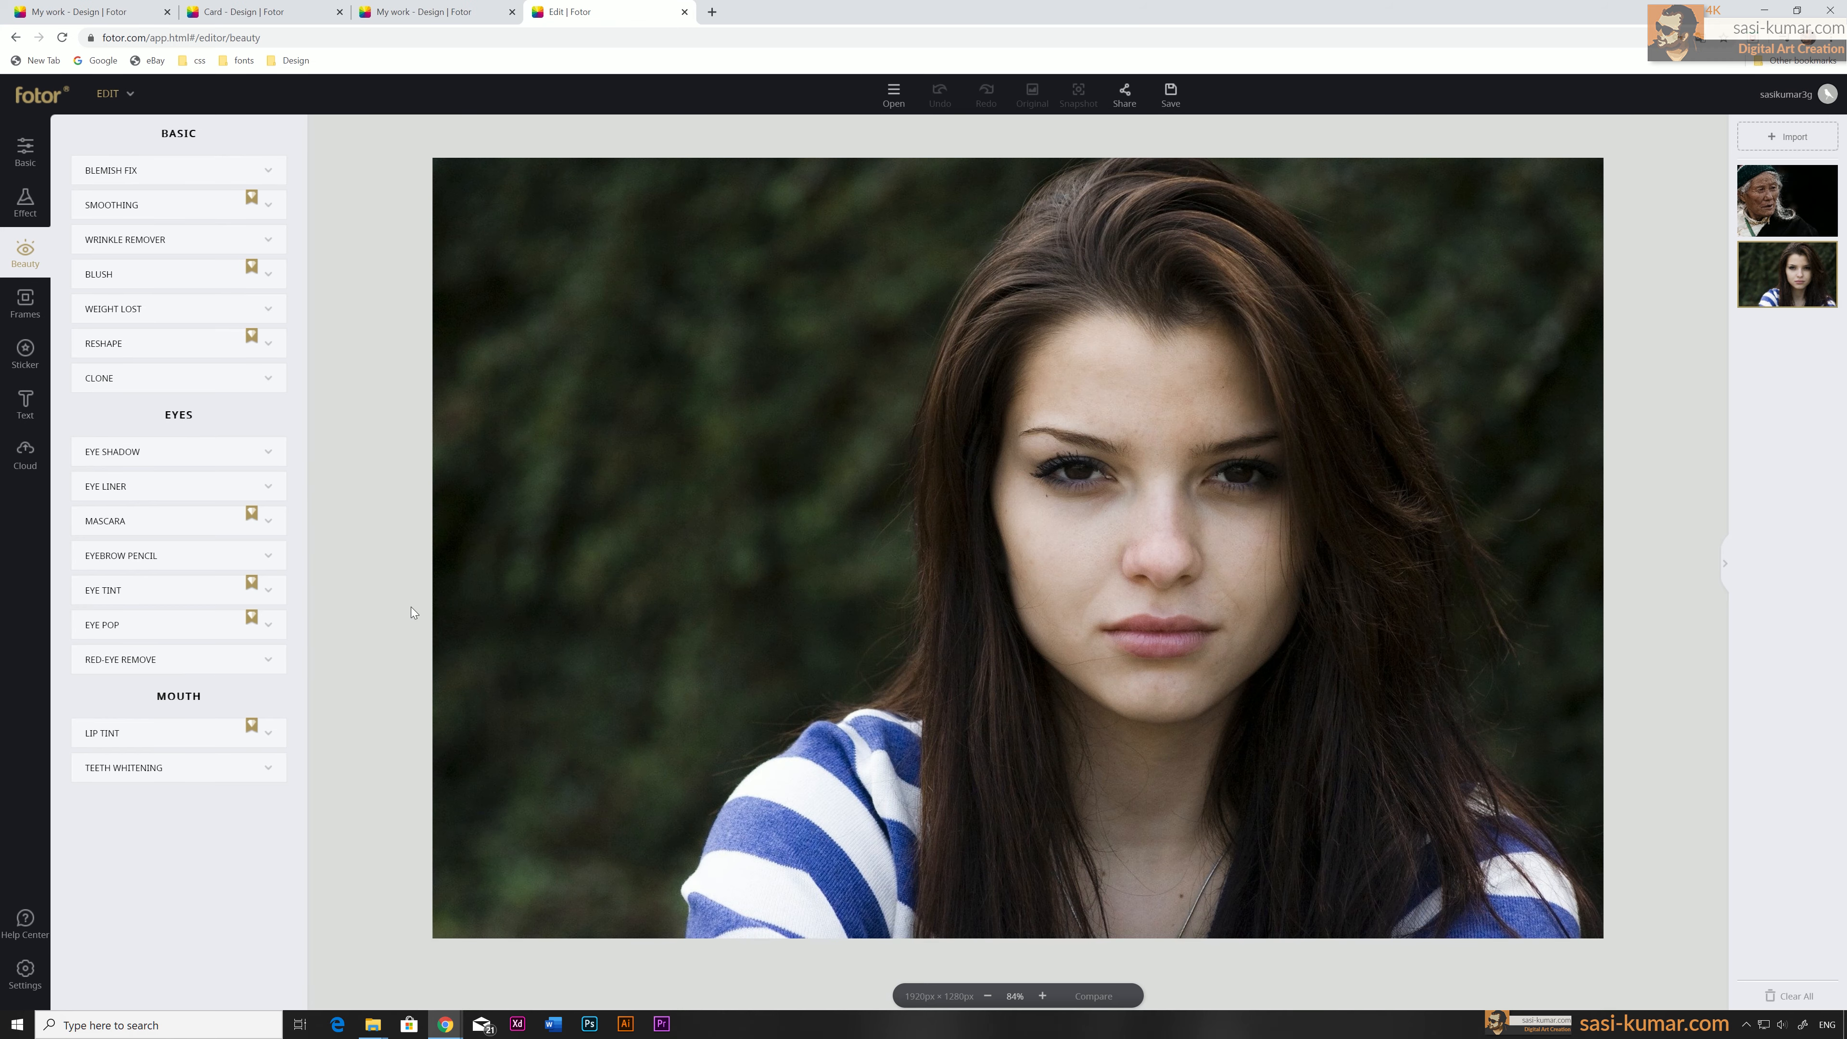
{"action": "left_click", "coordinate": [112, 205]}
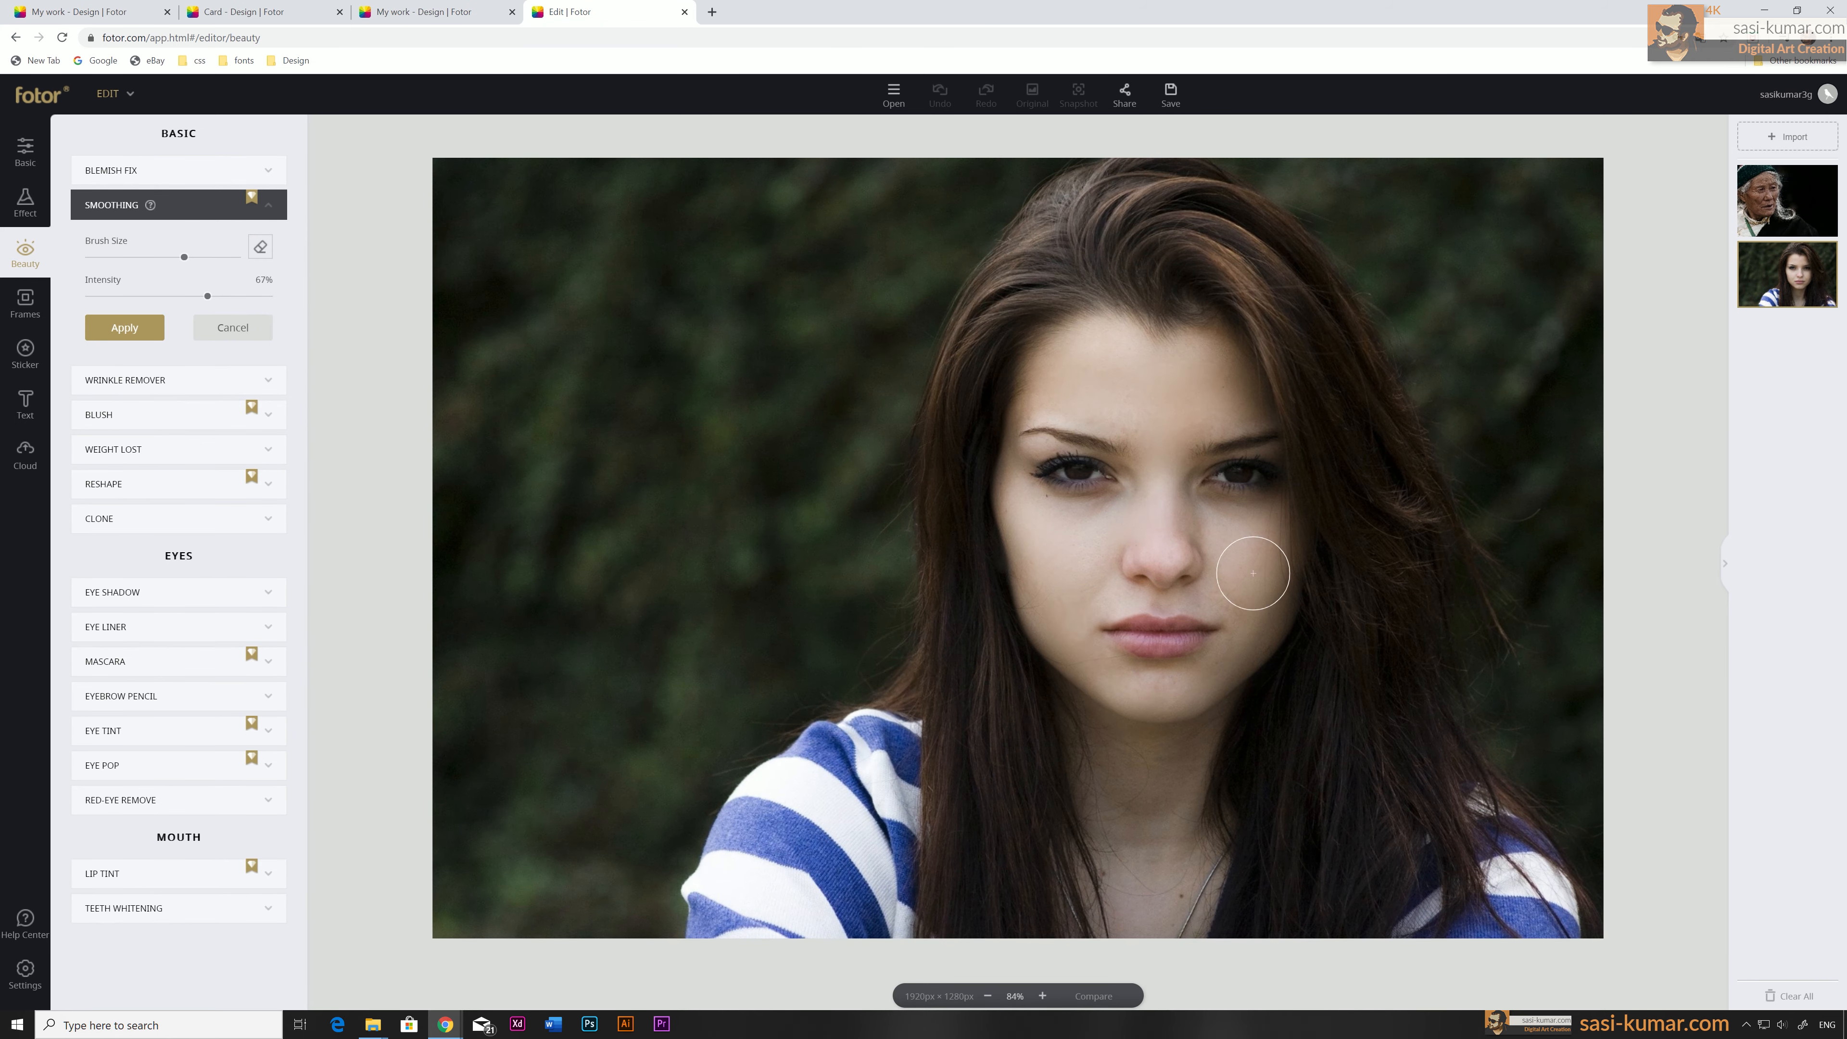
{"action": "left_click", "coordinate": [110, 331]}
Open the Lip Tint settings for the portrait.
{"action": "left_click", "coordinate": [145, 733]}
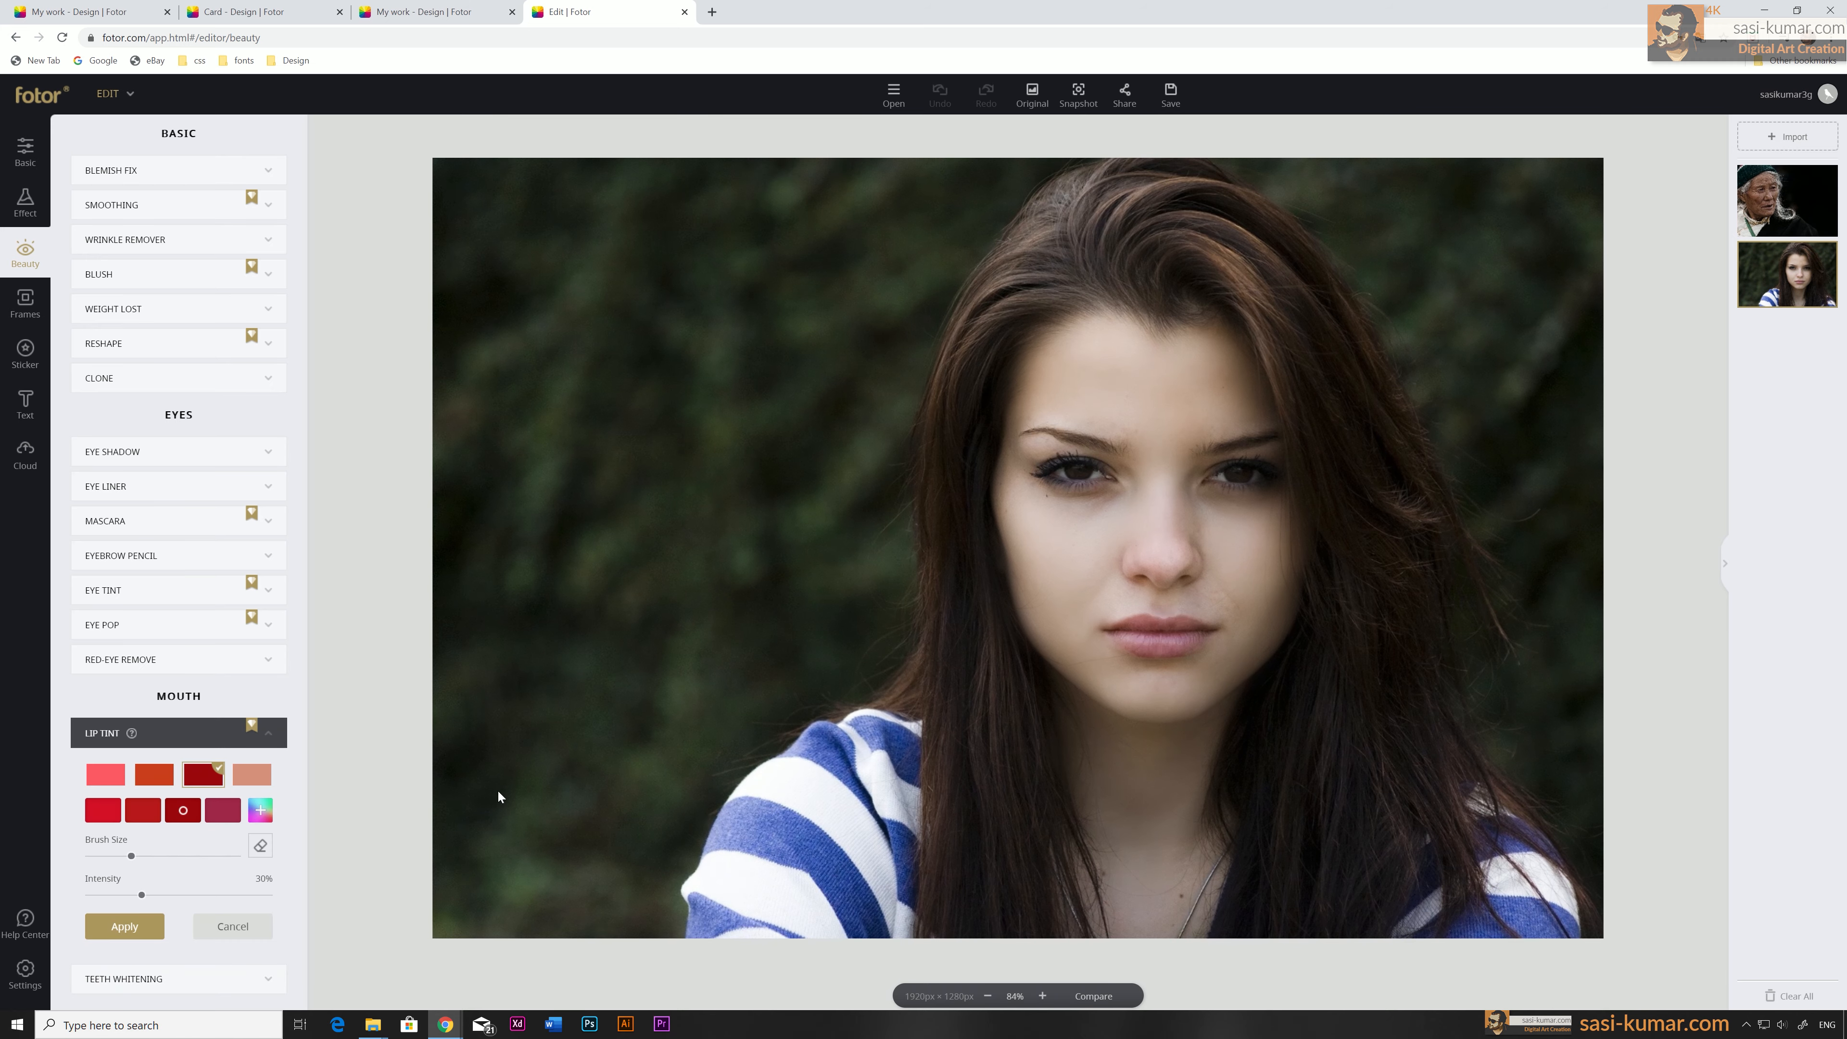